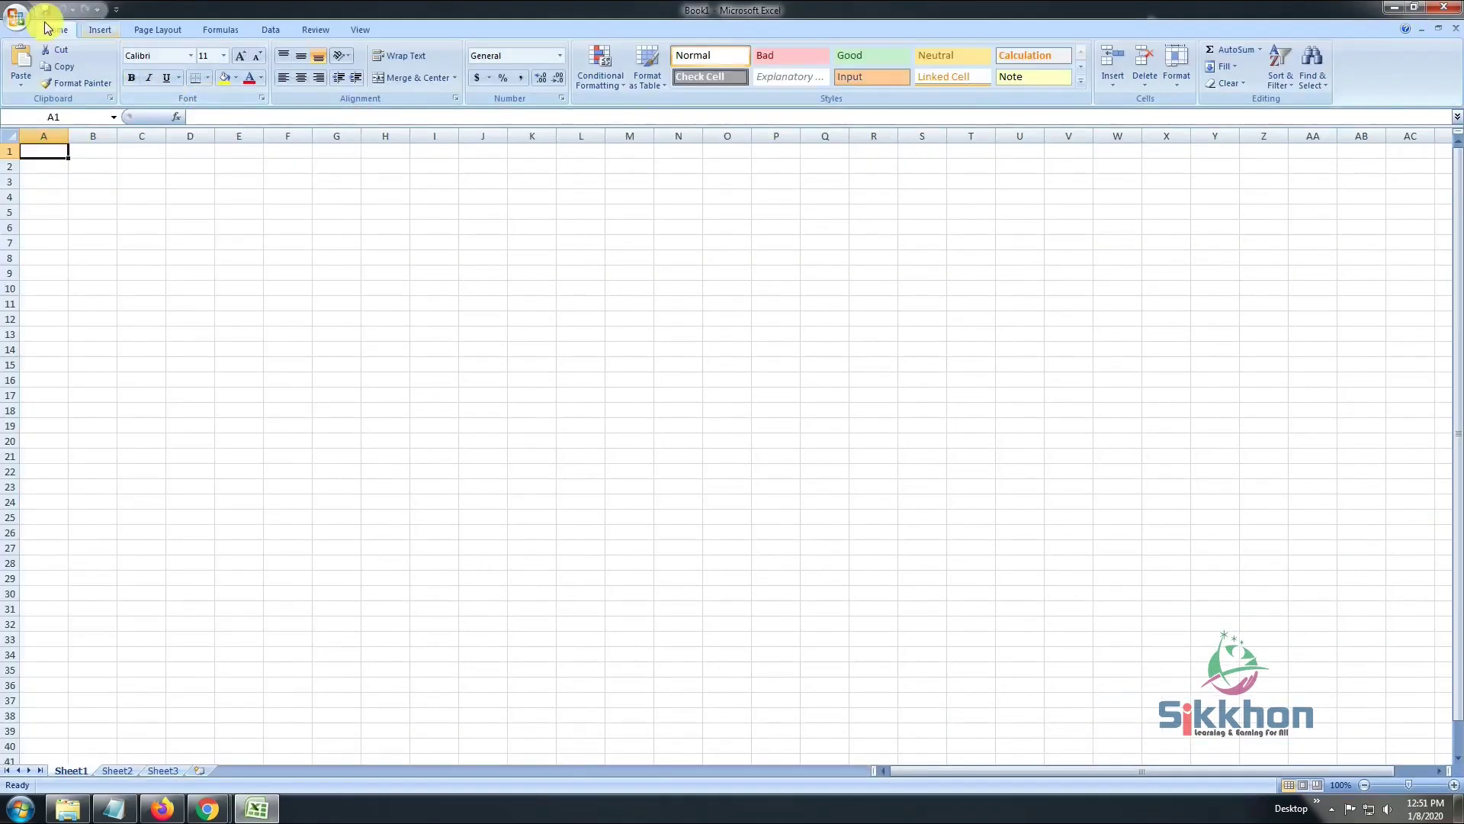
Save the workbook as class04 in the excel 2007 folder on the Desktop.
click(15, 15)
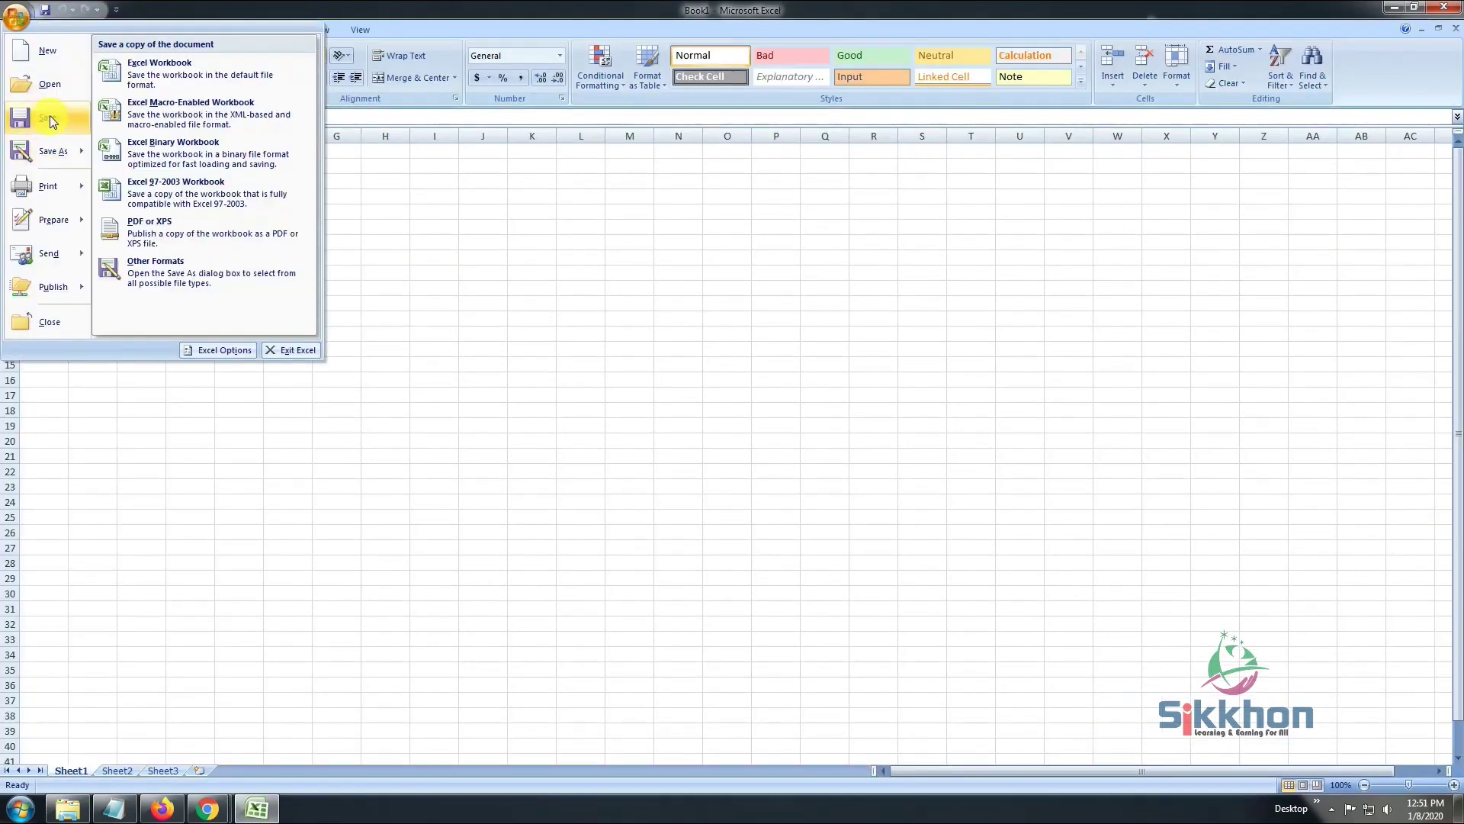
key(Escape)
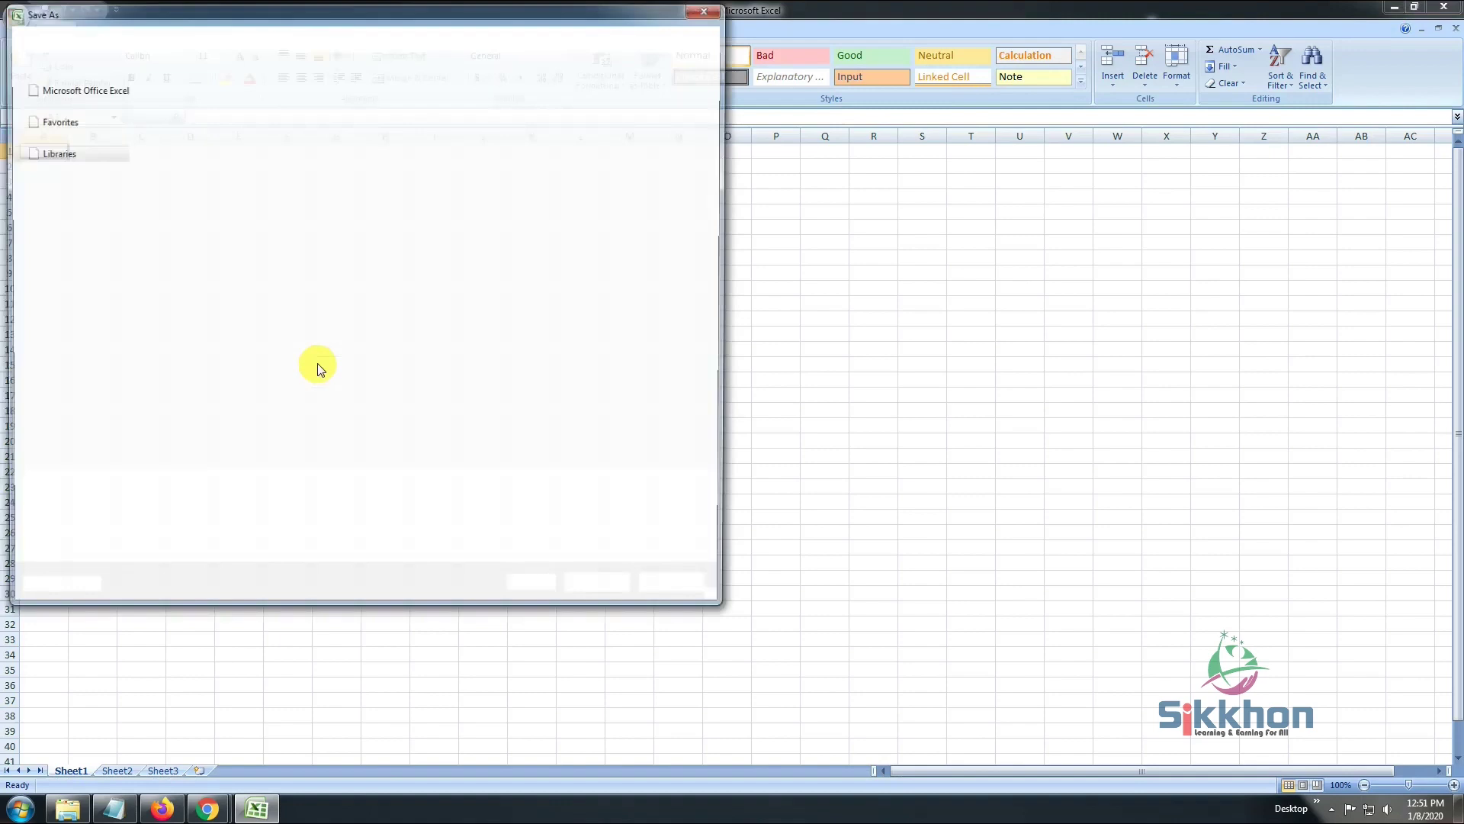
click(70, 139)
double_click(205, 126)
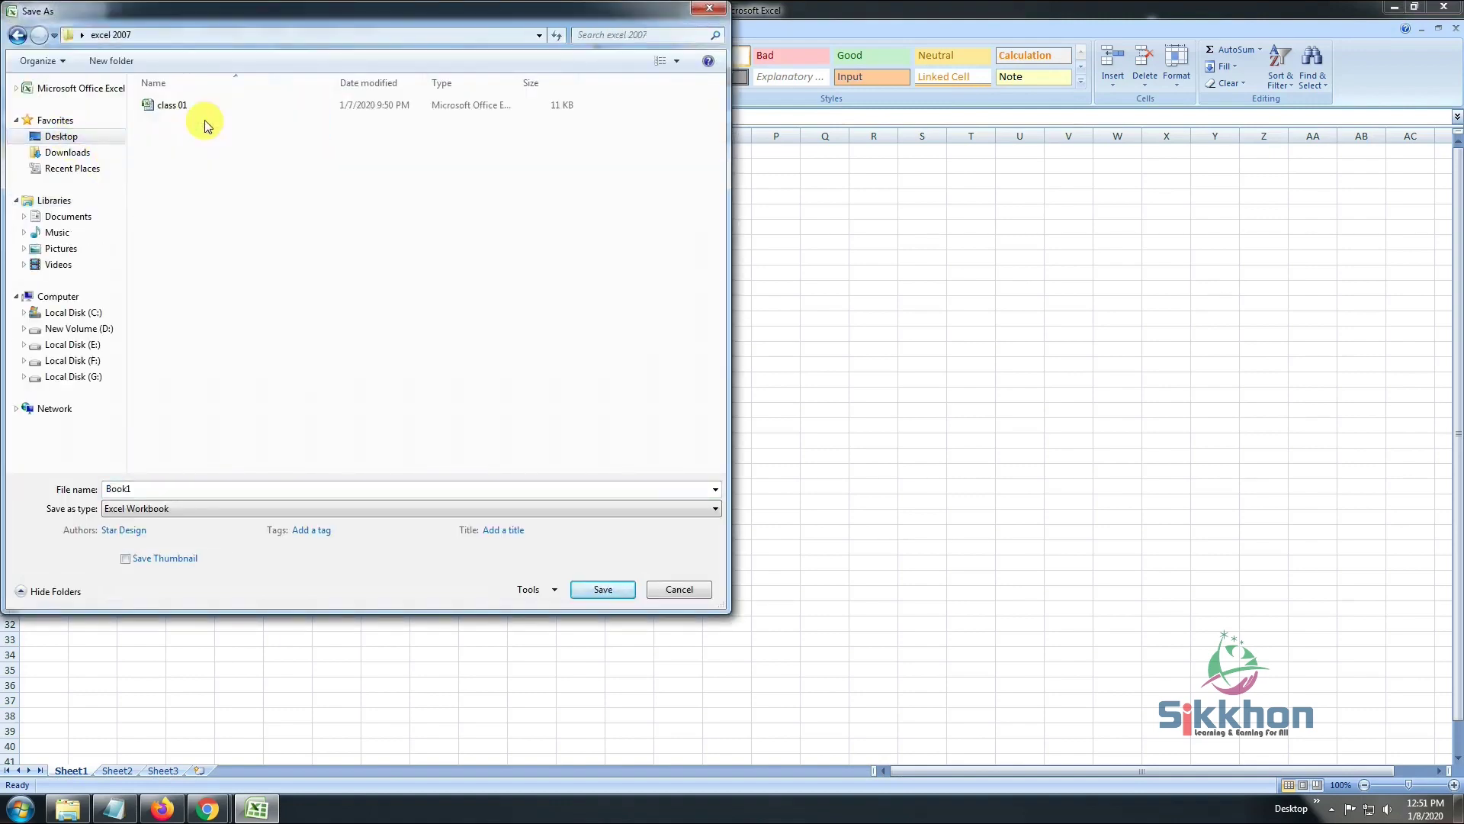
click(233, 488)
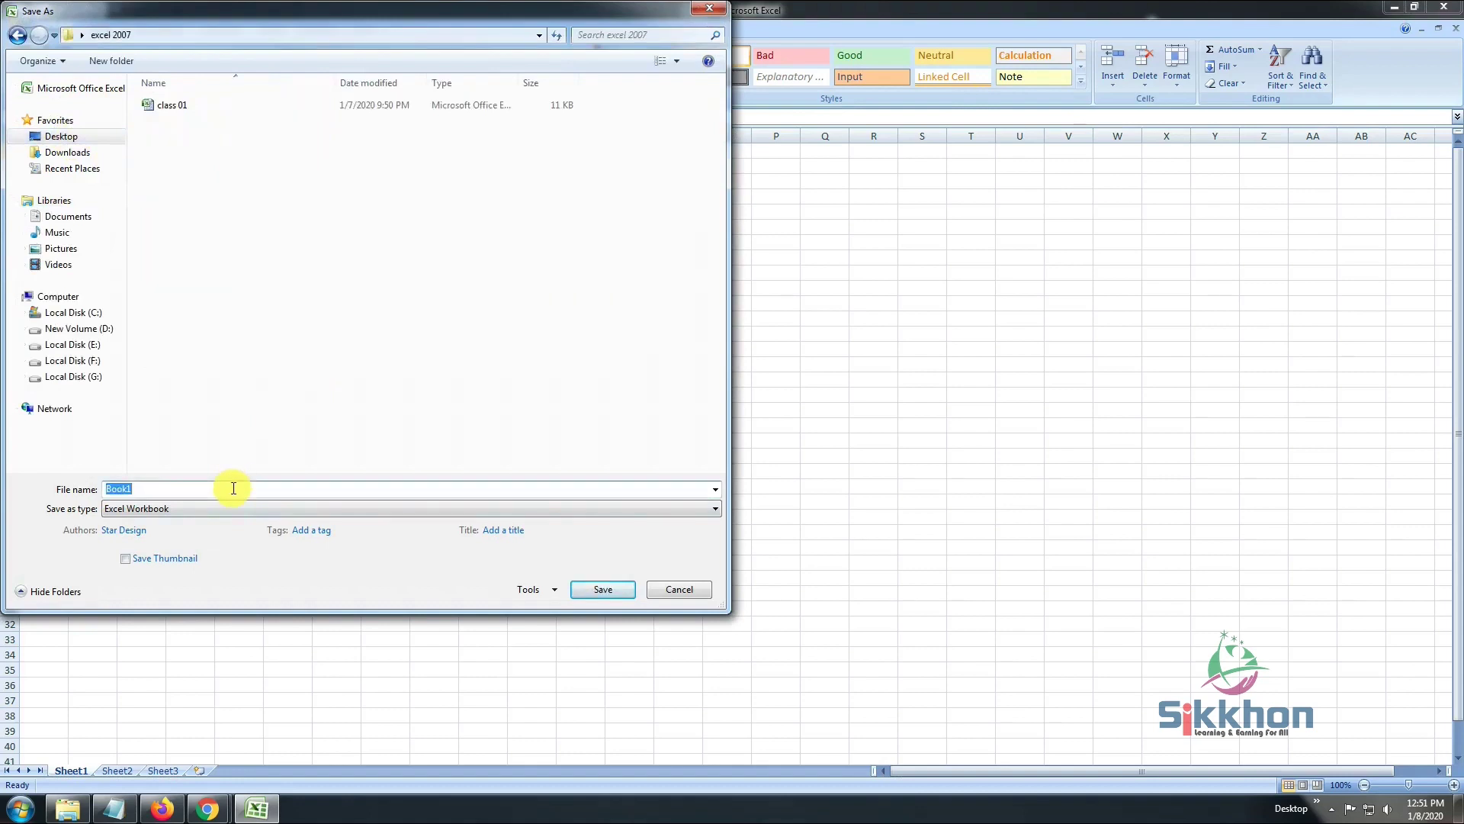
text(class)
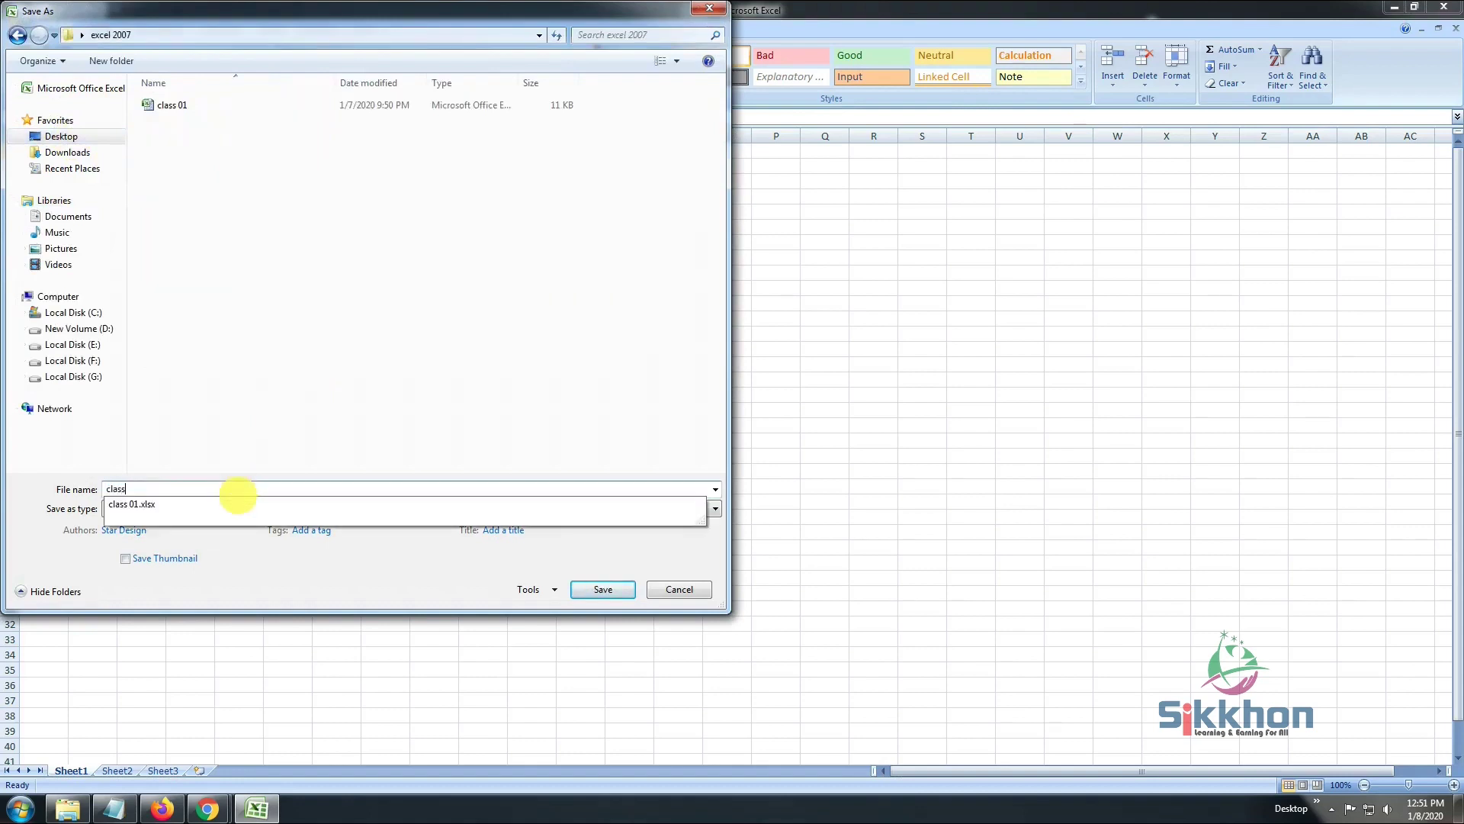
text( 02)
key(Return)
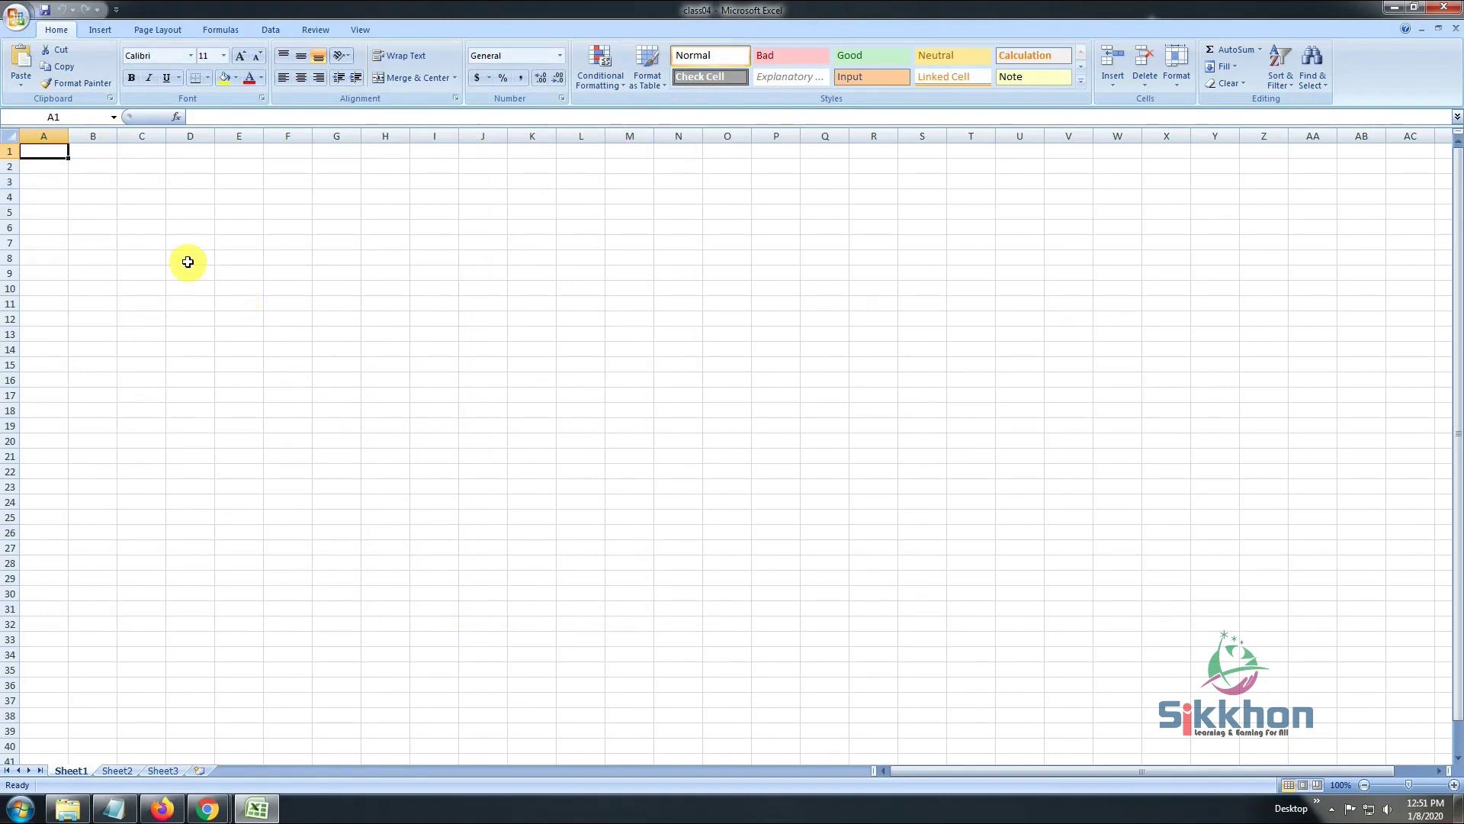
Merge and center cells A4 to G5 and enter the title "Resul Sheet" in them.
click(141, 196)
drag(53, 193, 317, 219)
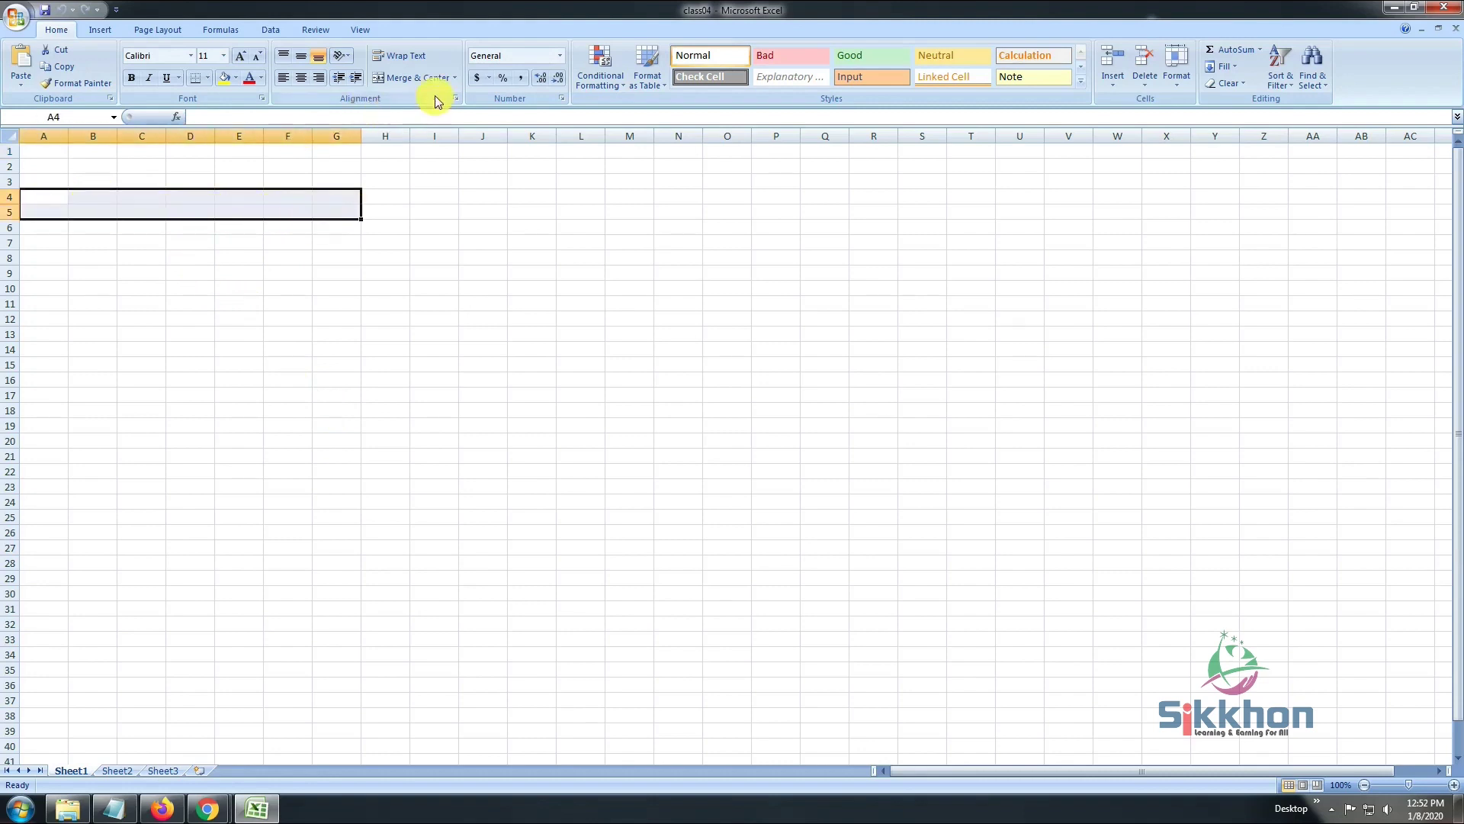
click(405, 77)
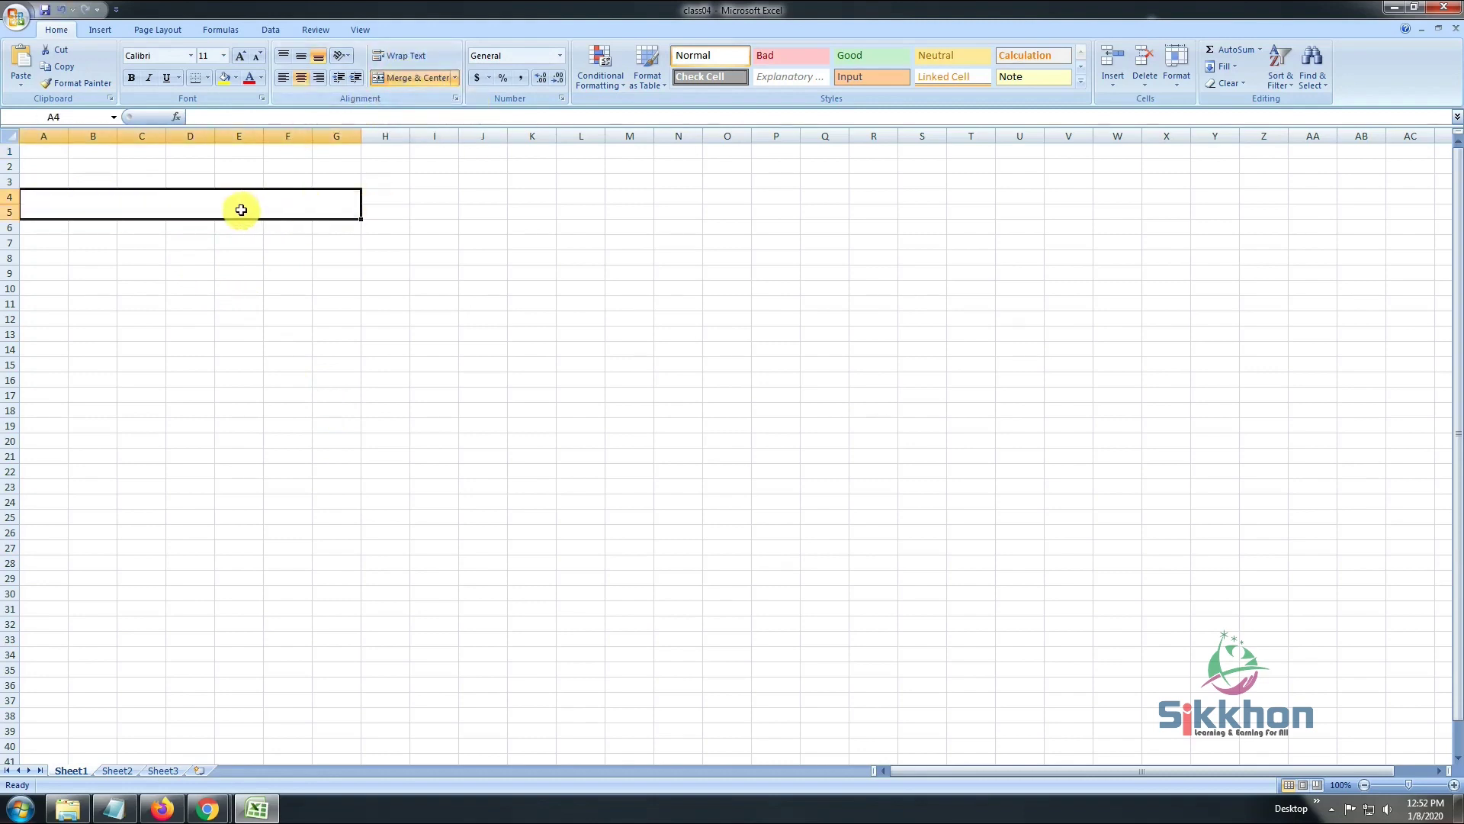
text(Re)
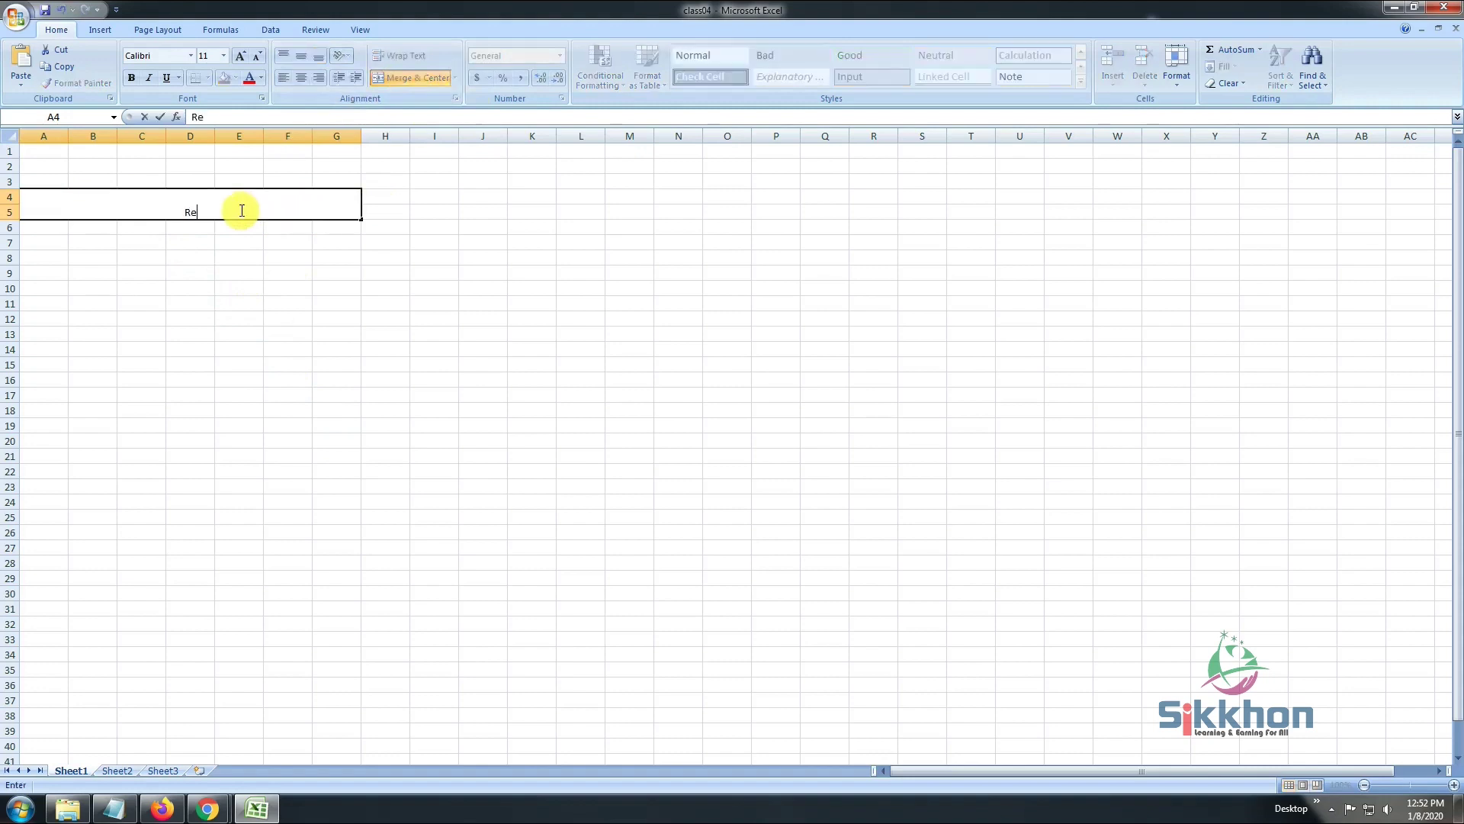
text(sul Sheet)
click(284, 256)
Format the merged title cell with middle vertical alignment, font size 28 and a yellow fill.
click(245, 206)
click(301, 58)
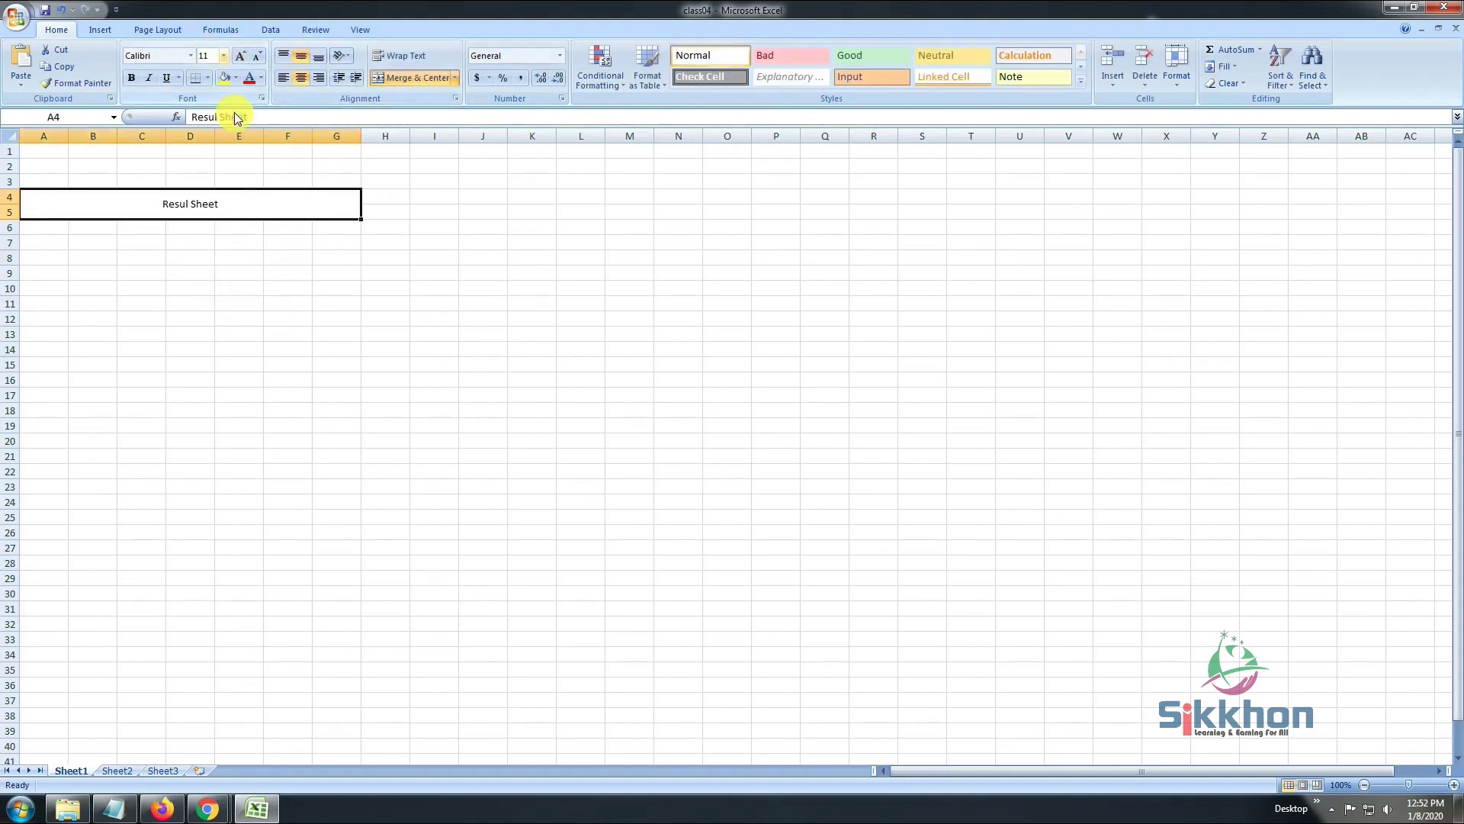
click(224, 56)
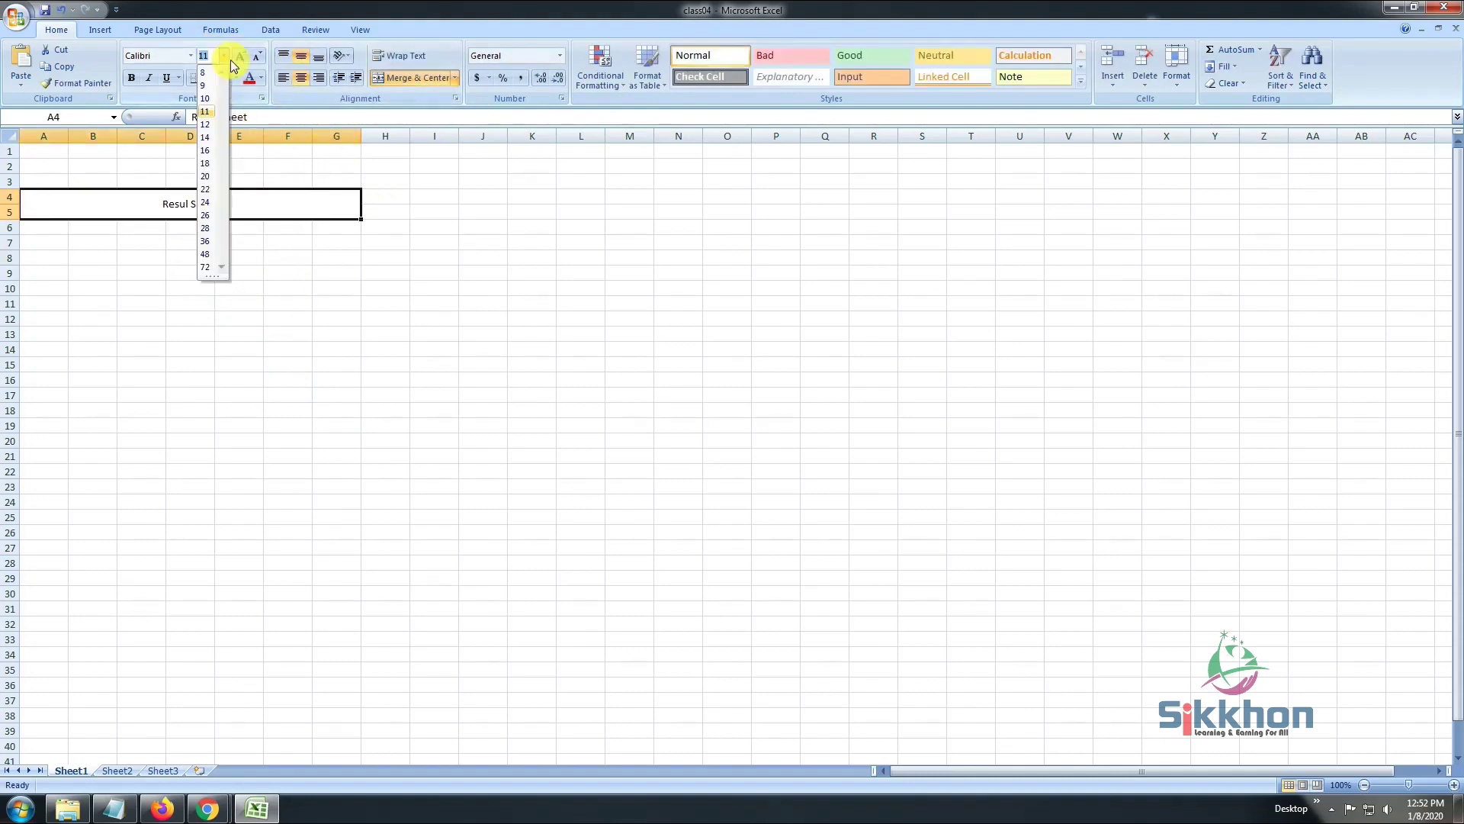
click(205, 230)
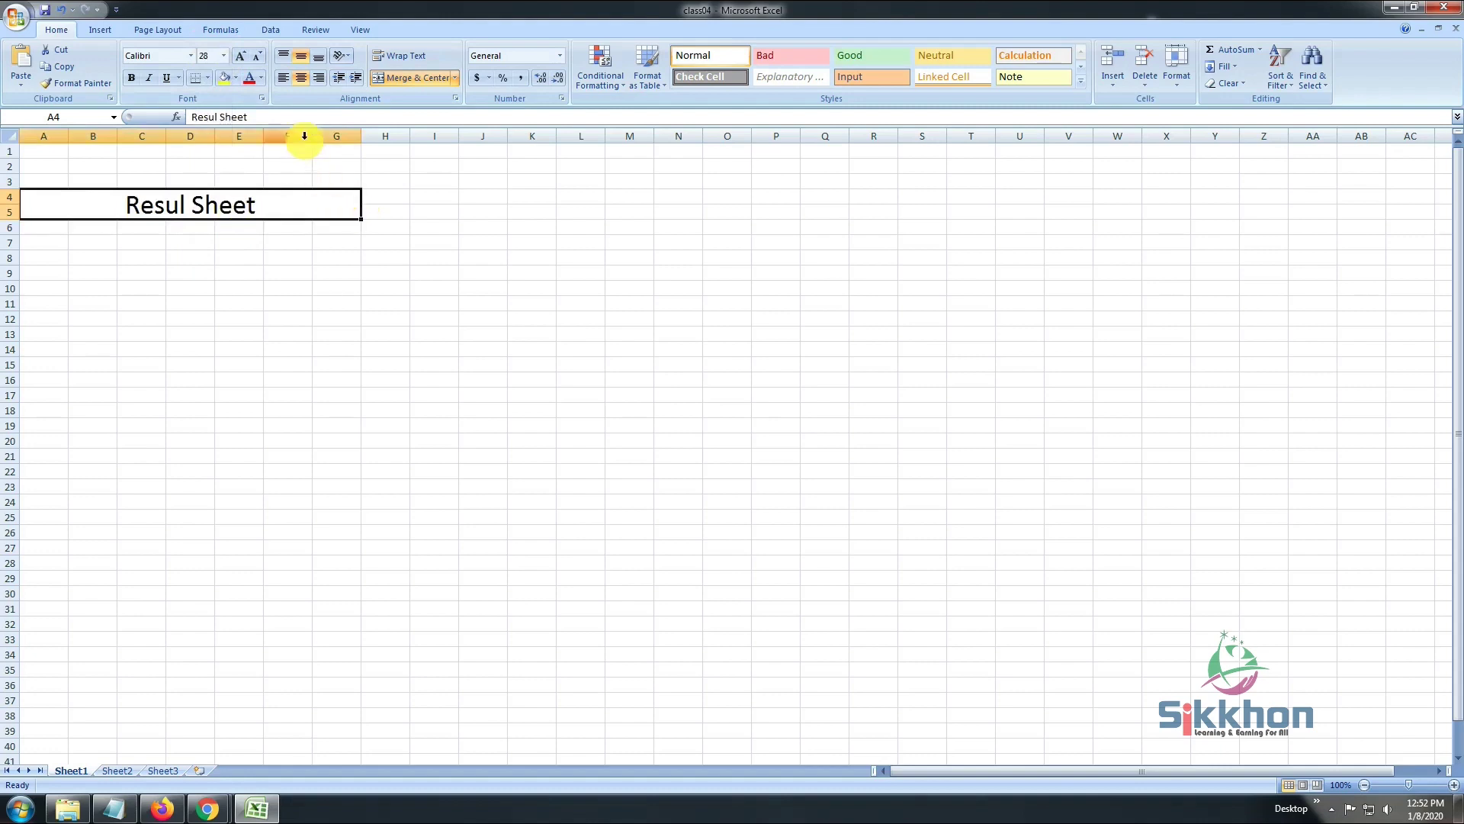
click(224, 77)
click(260, 275)
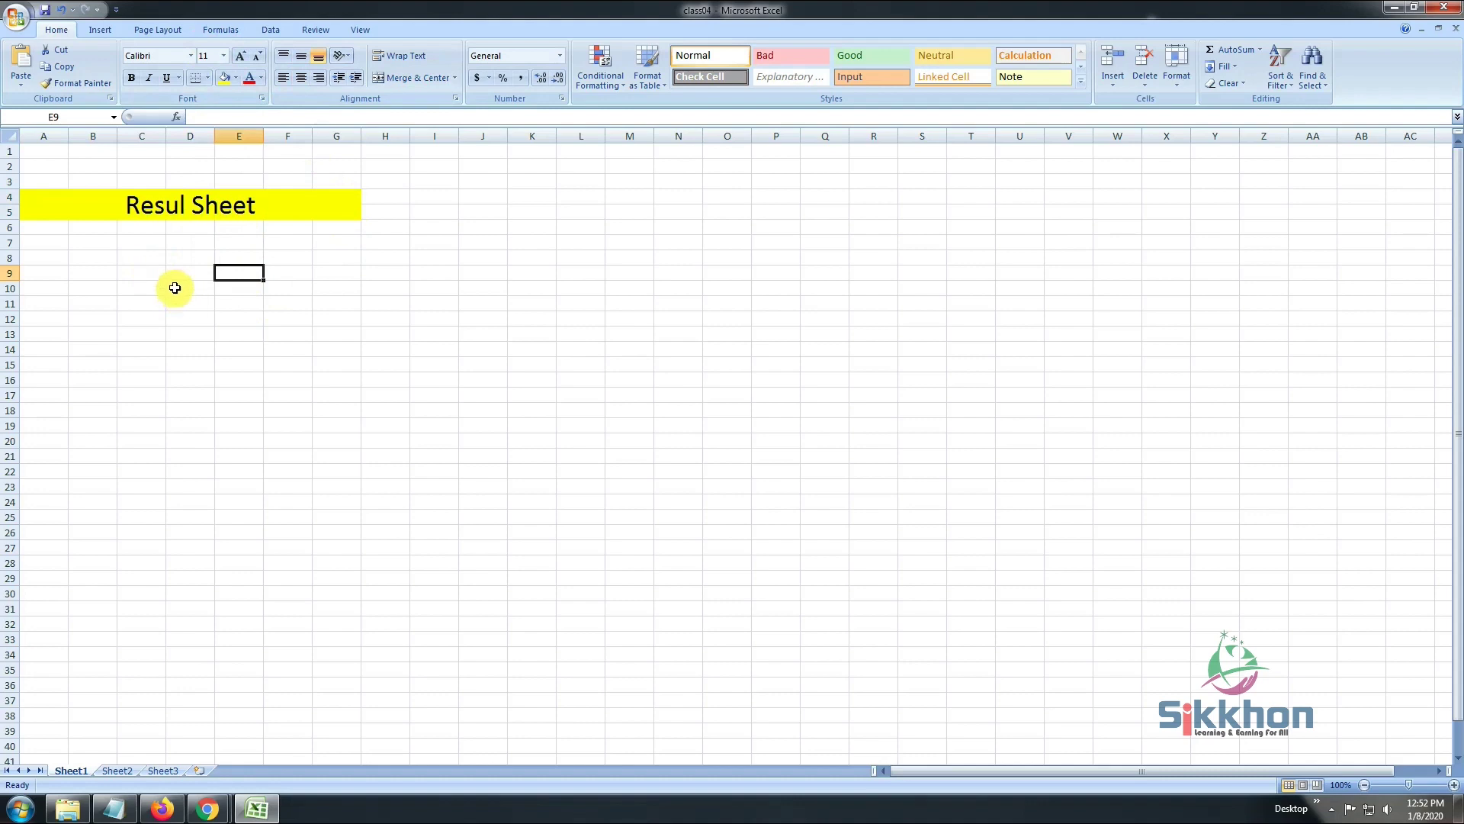
Enter the serial numbers 1 to 5 in cells A8 through A12.
click(78, 259)
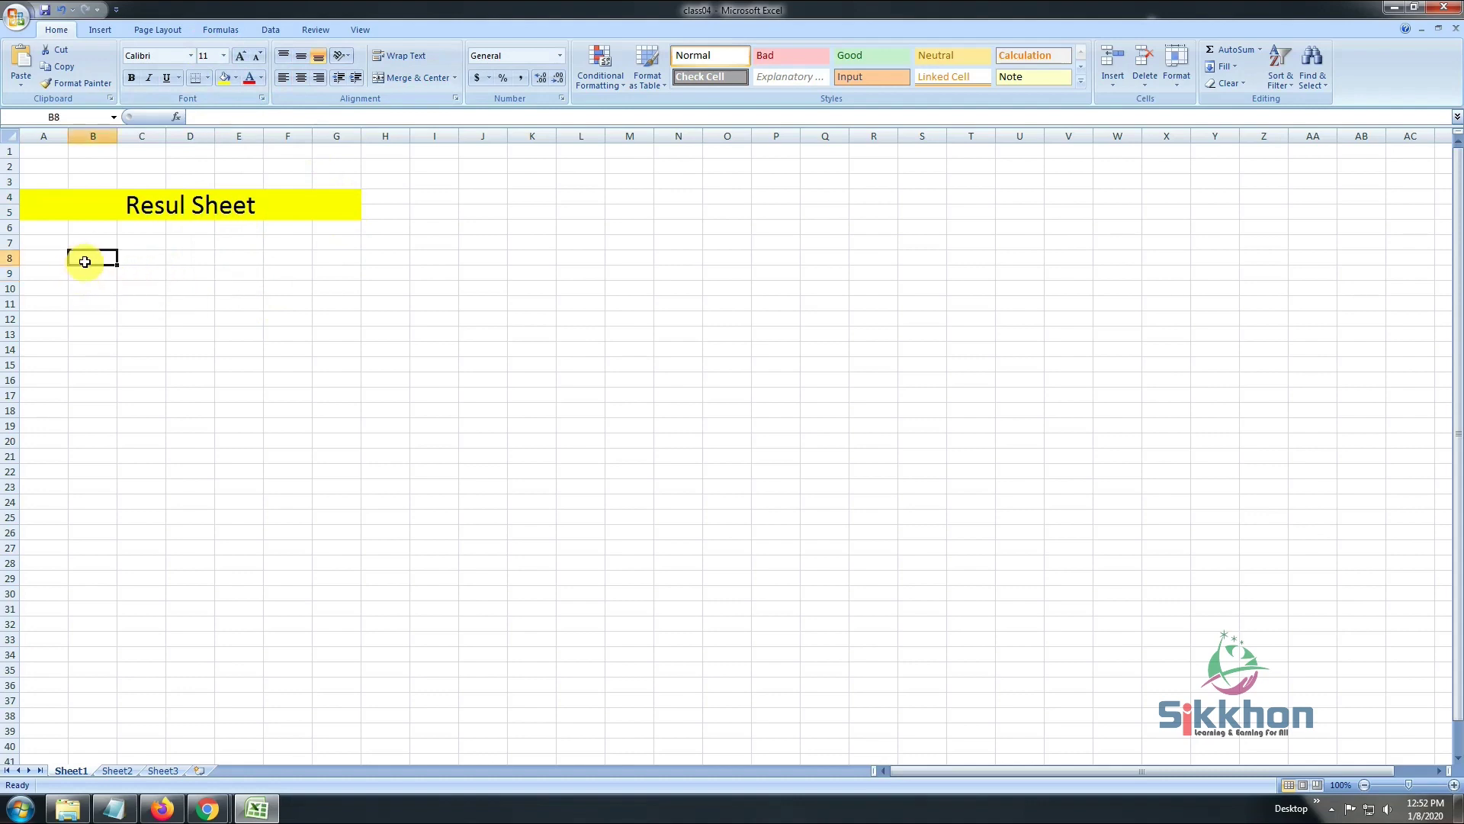
click(55, 261)
text(1)
key(Return)
text(2)
key(Return)
click(47, 297)
click(46, 292)
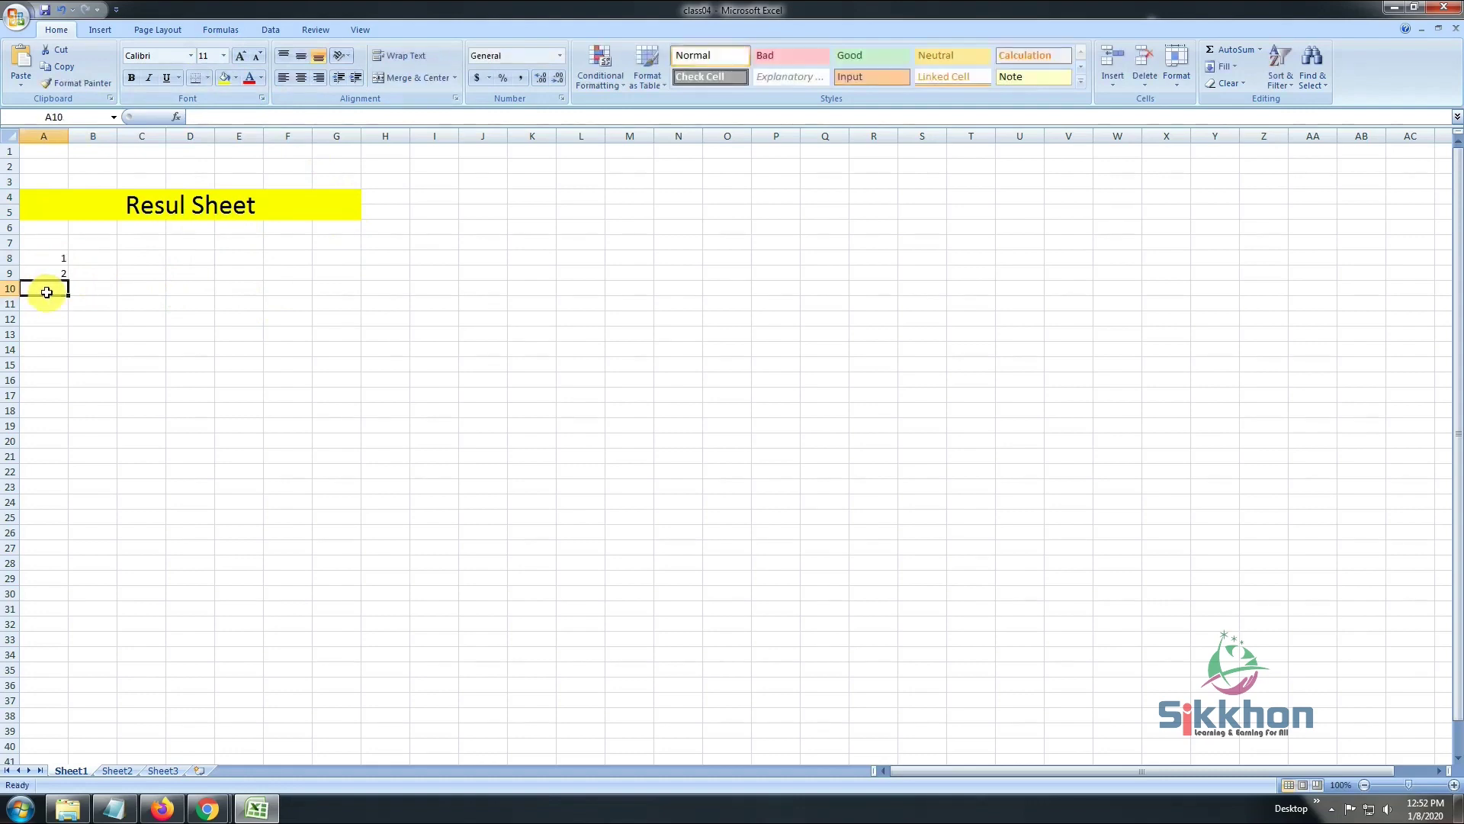
text(3)
key(Return)
text(4)
key(Return)
text(5)
click(103, 258)
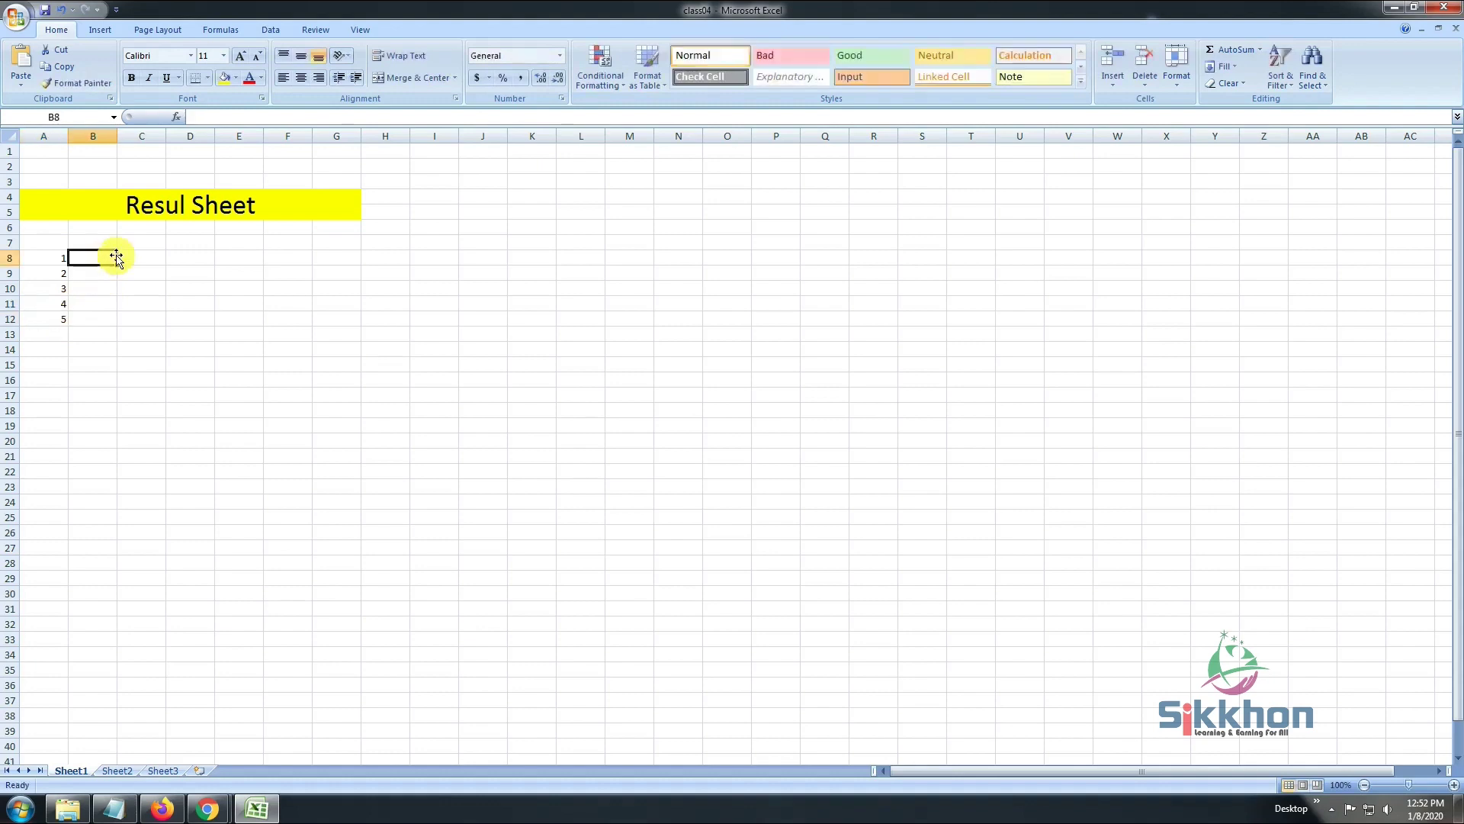
Enter the header SL in cell A7 above the serial numbers and right-align it.
click(51, 241)
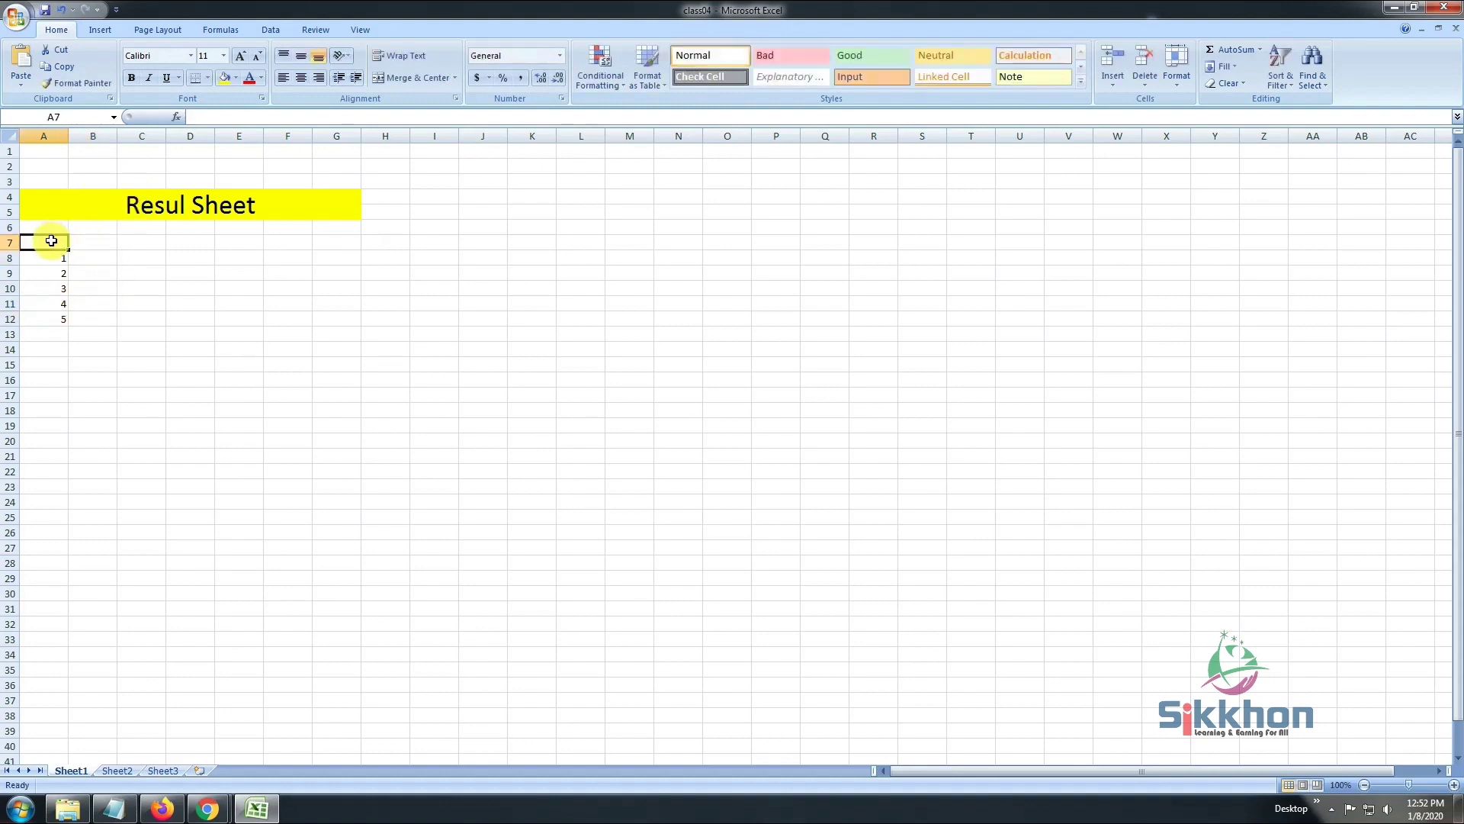
text(SL)
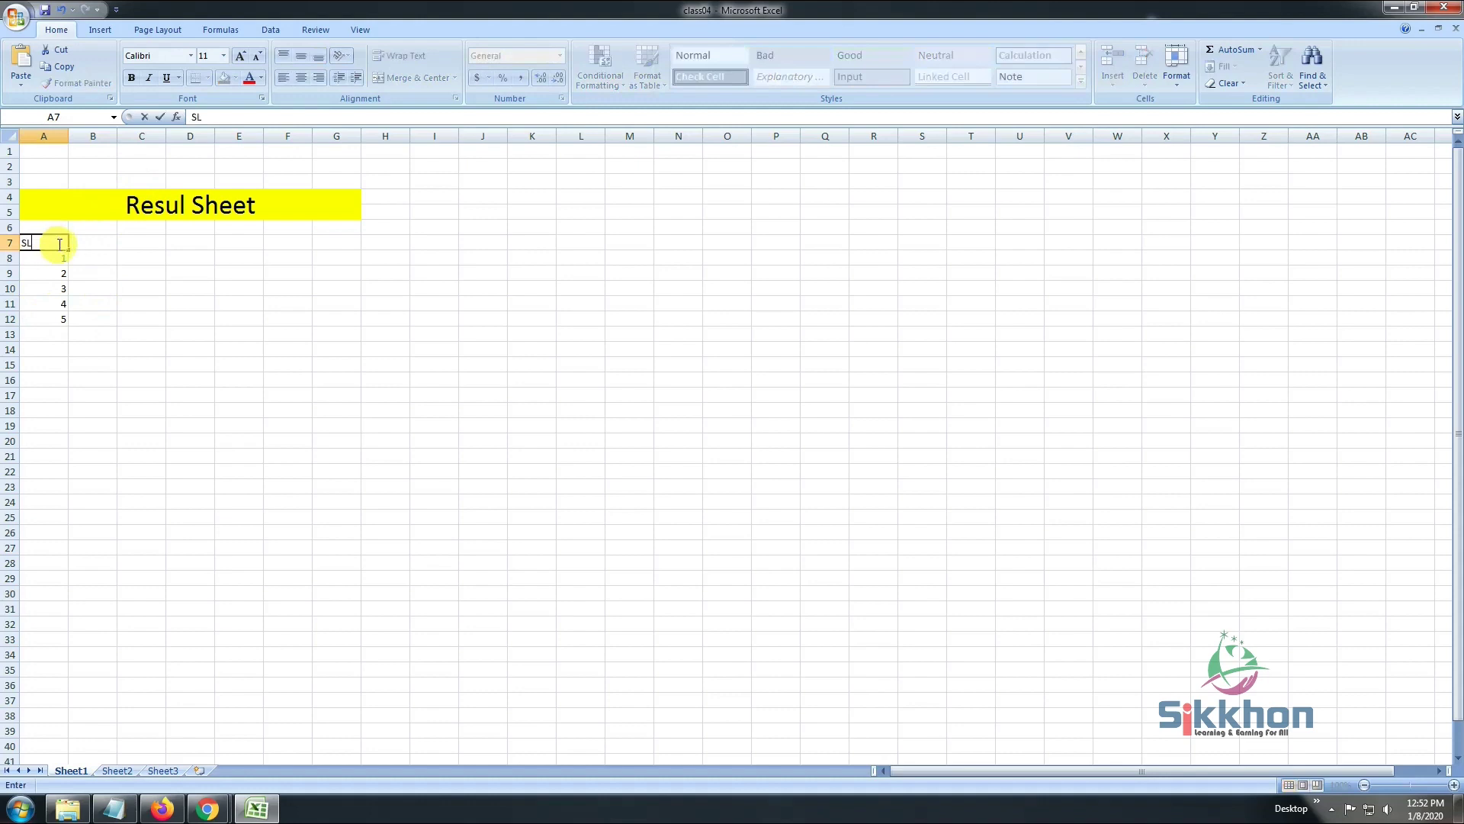
click(95, 242)
click(51, 242)
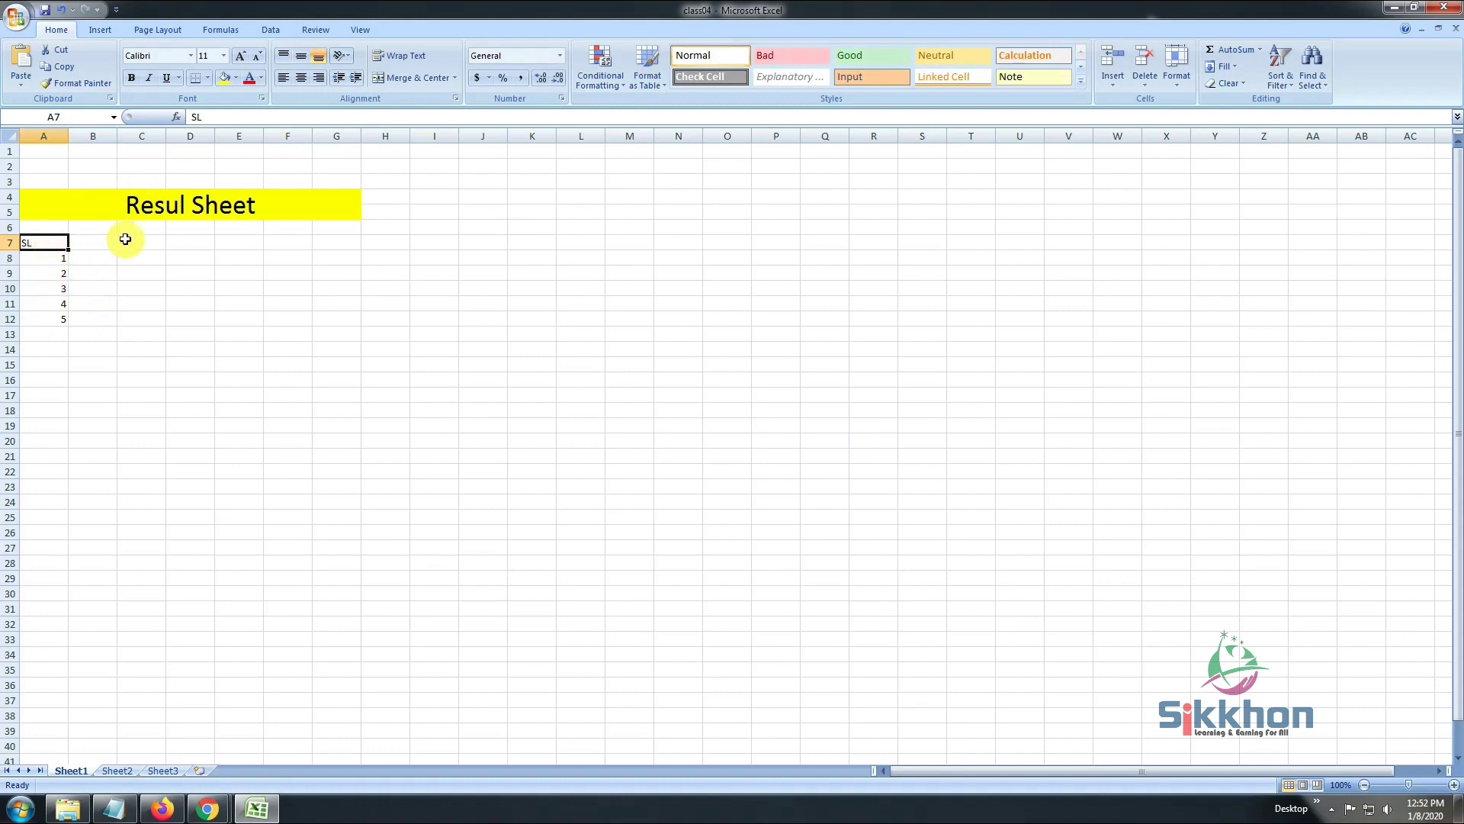
click(319, 77)
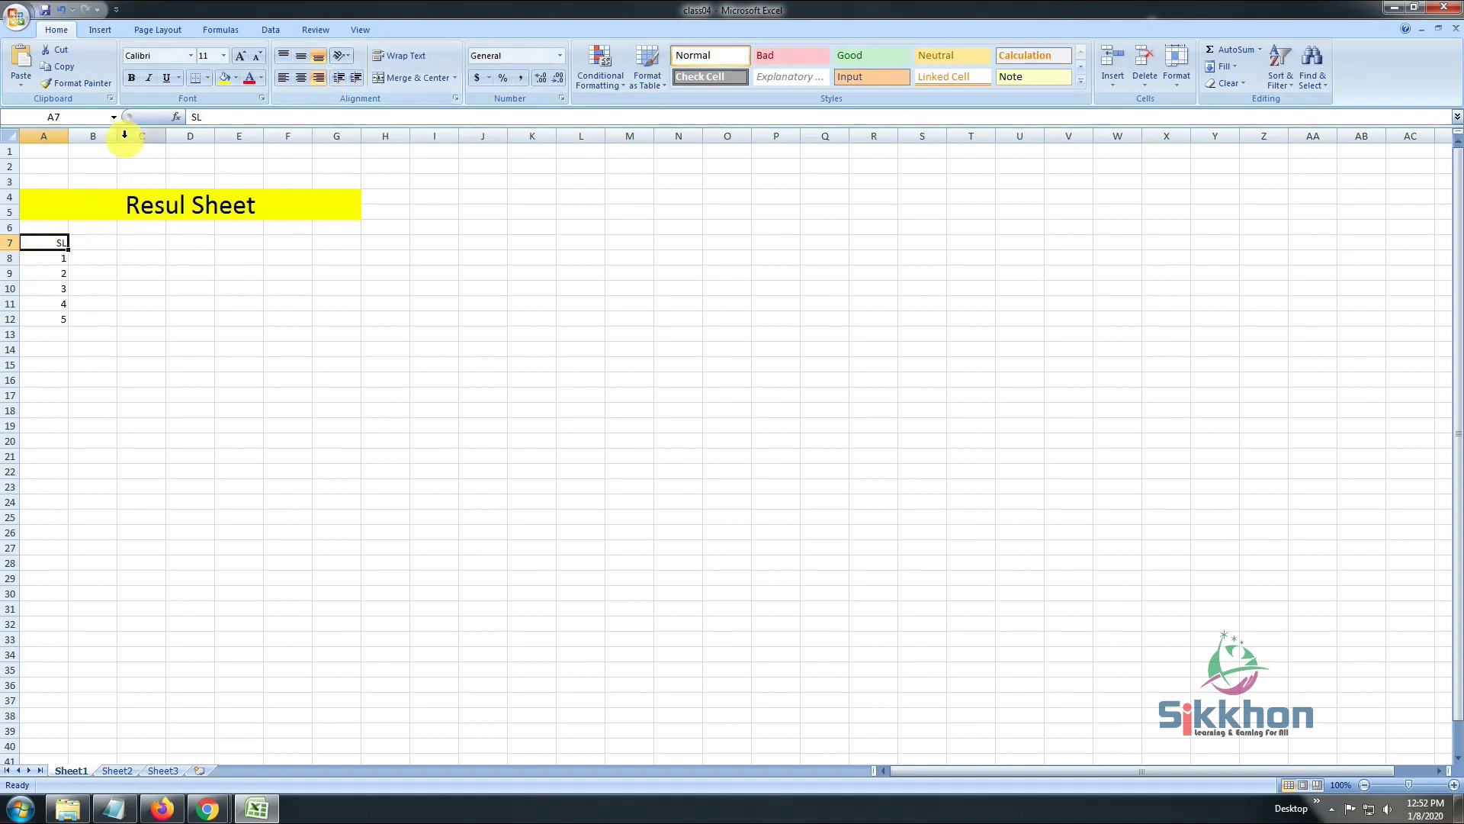
Widen column B and enter the header Name in cell B7.
drag(117, 137, 149, 139)
click(122, 240)
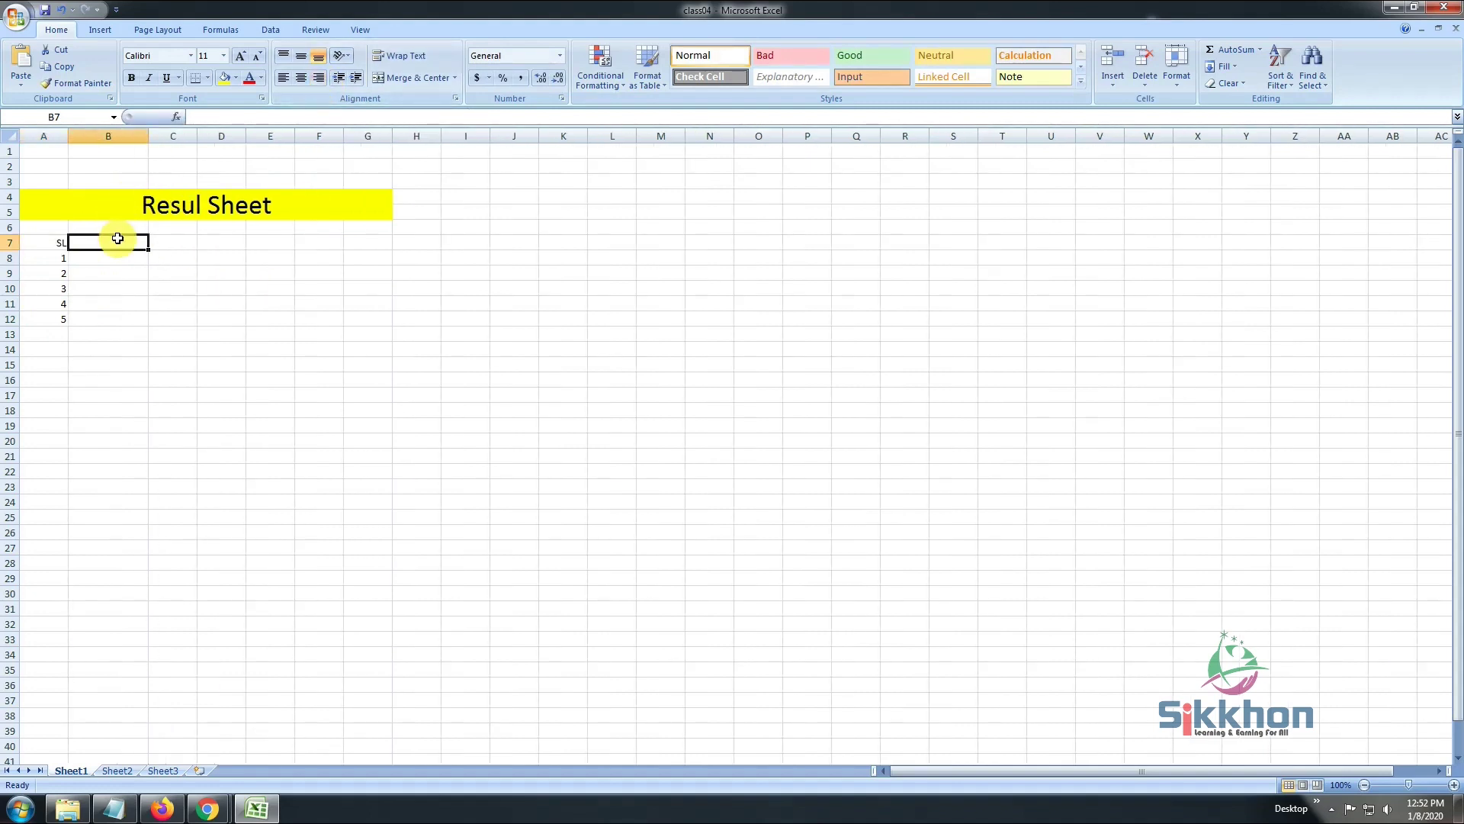
text(Name)
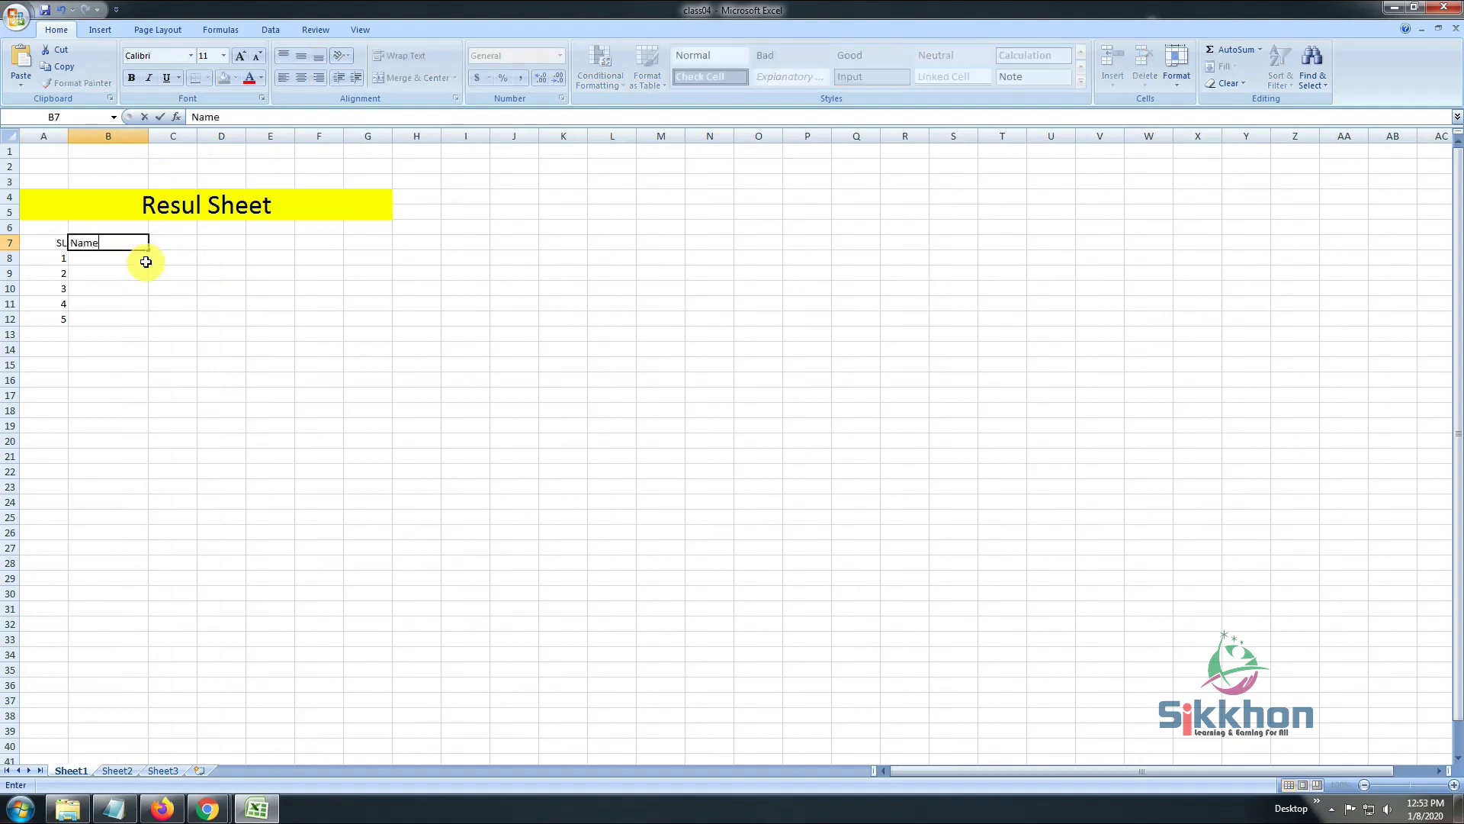
key(Tab)
Fill in the five students' first names in cells B8 through B12, one per serial number.
click(122, 258)
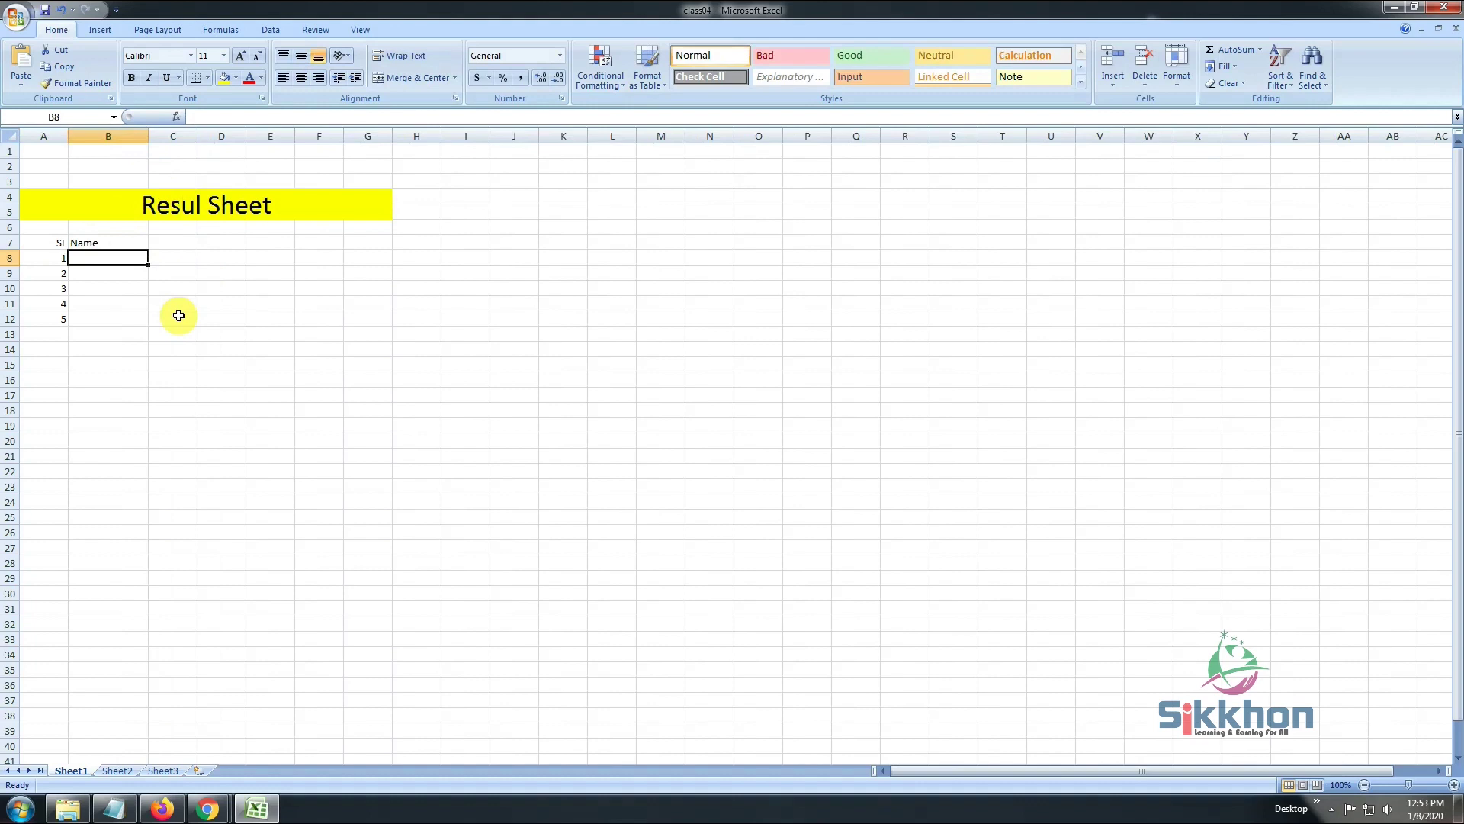
text(Abdu)
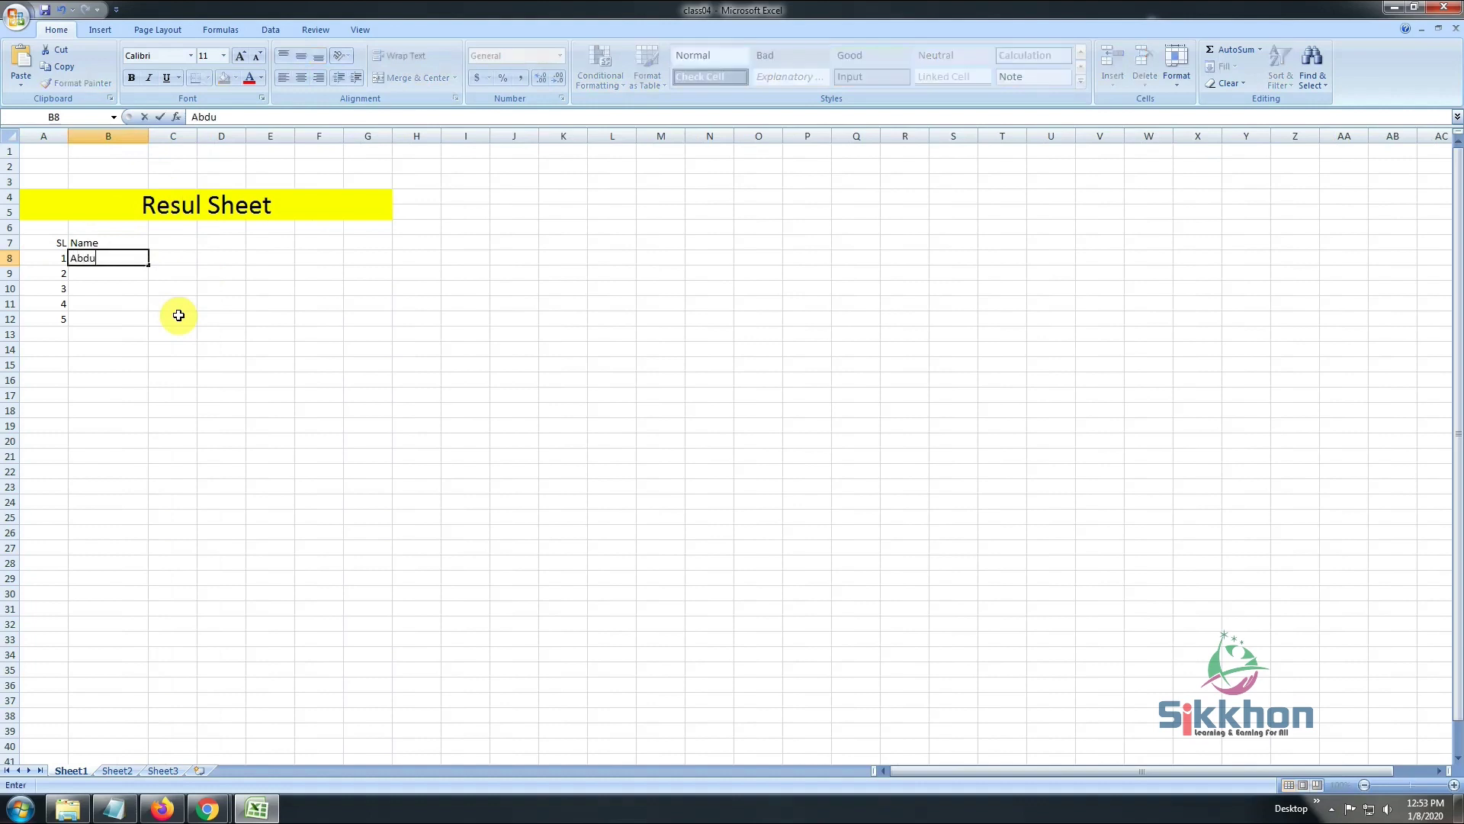
text(l)
key(Return)
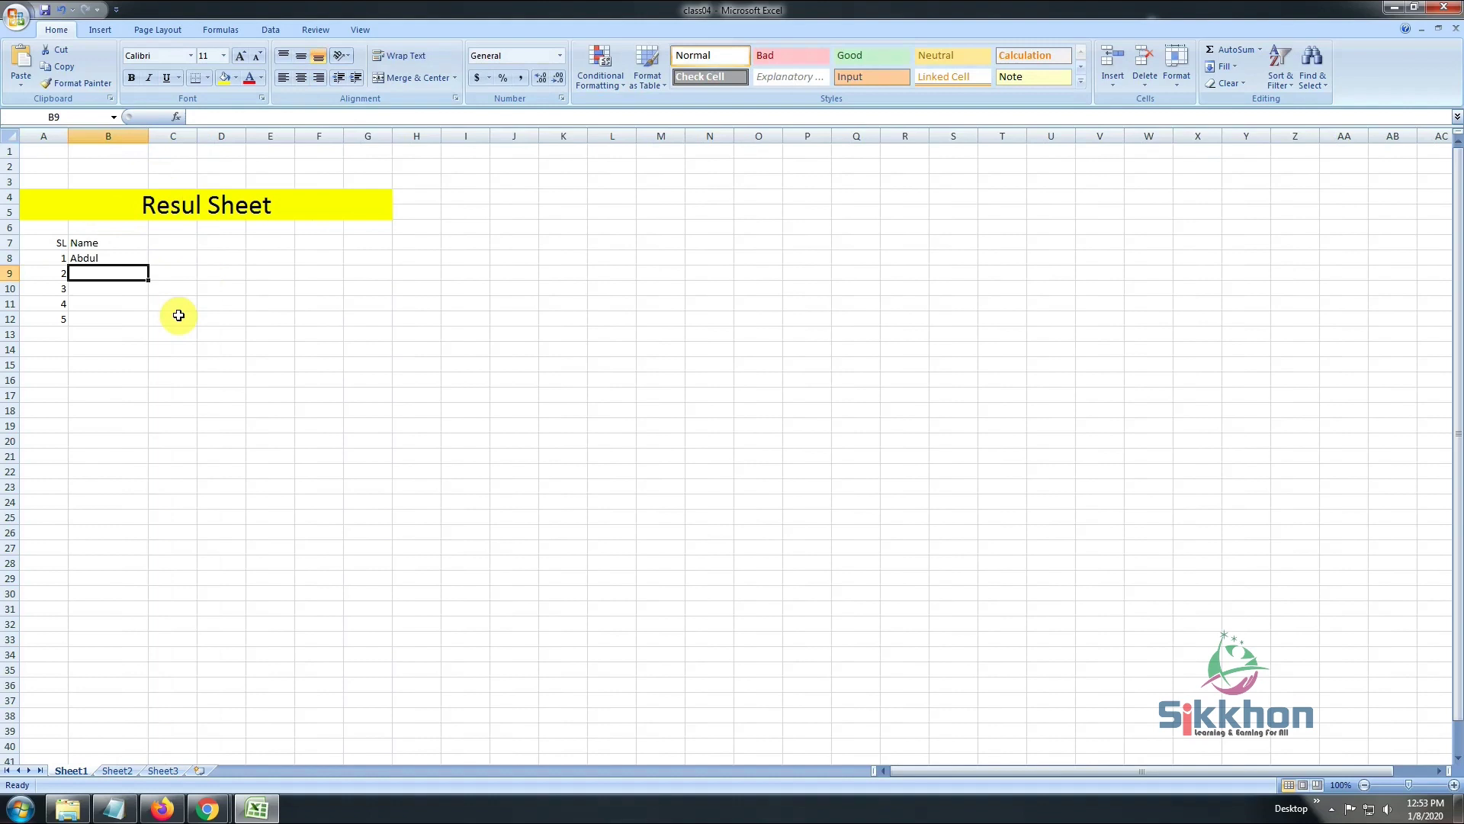
text(K)
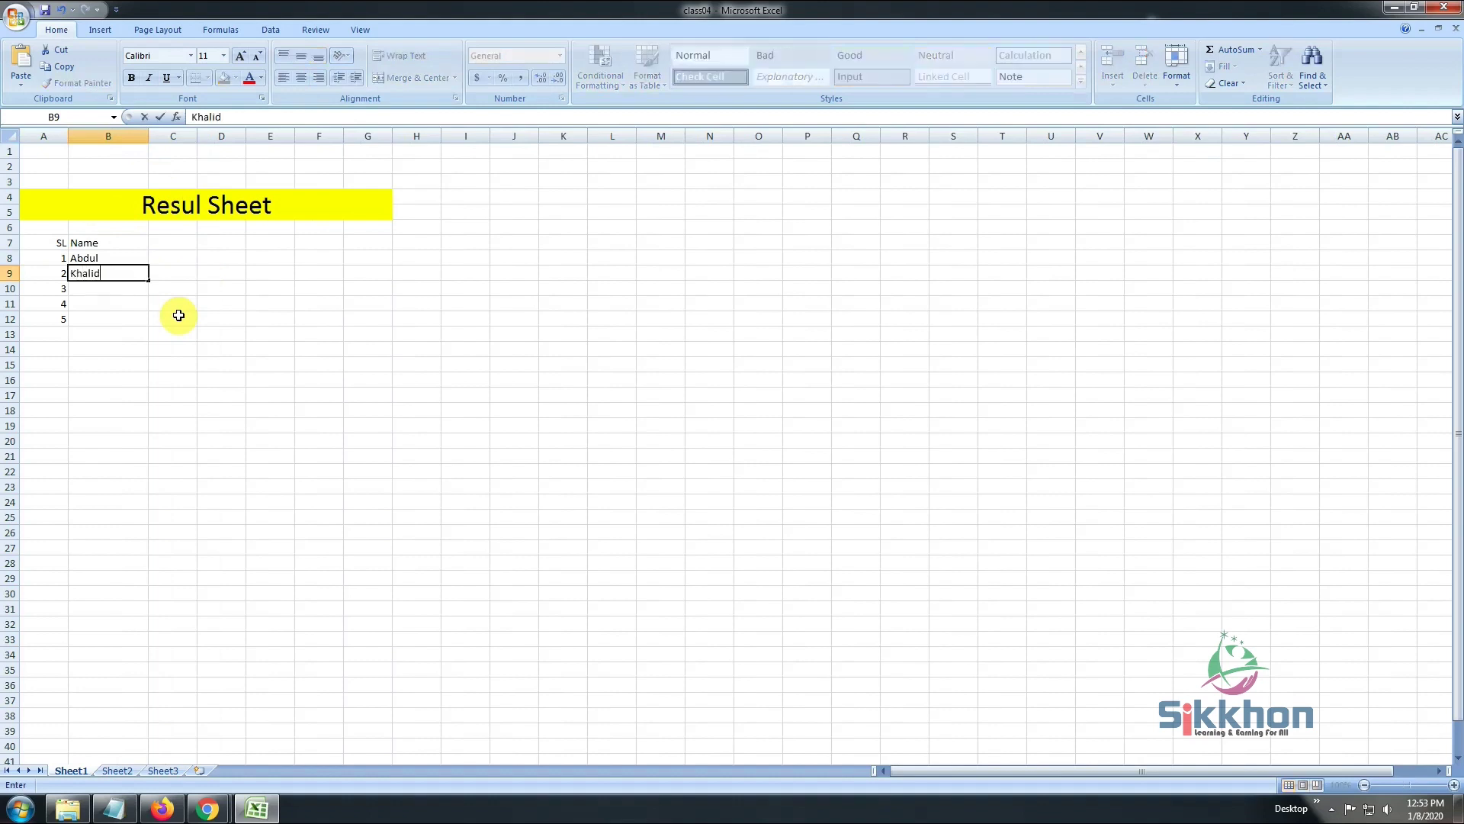
text(halid)
key(Return)
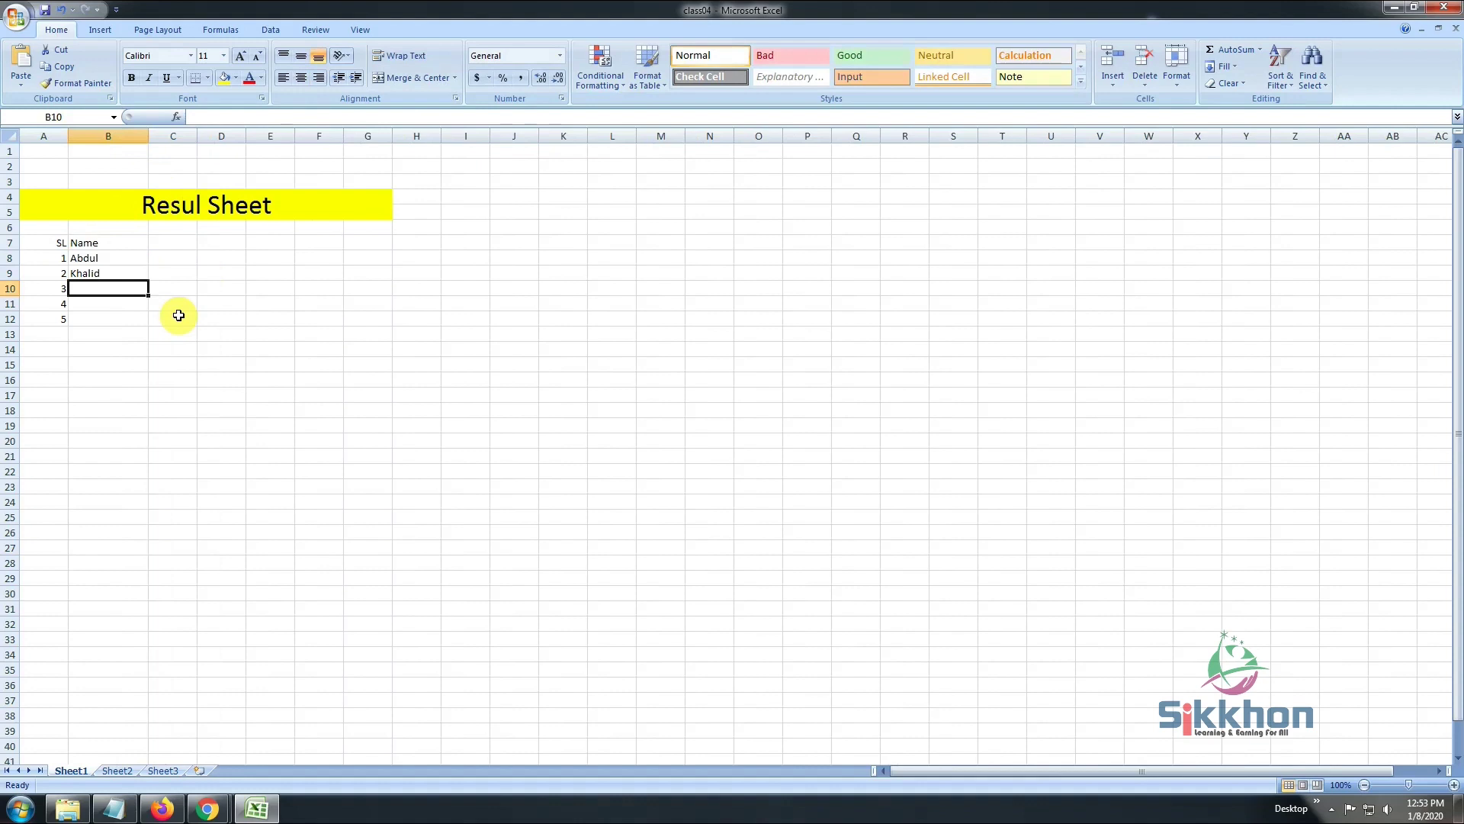
text(Rabe)
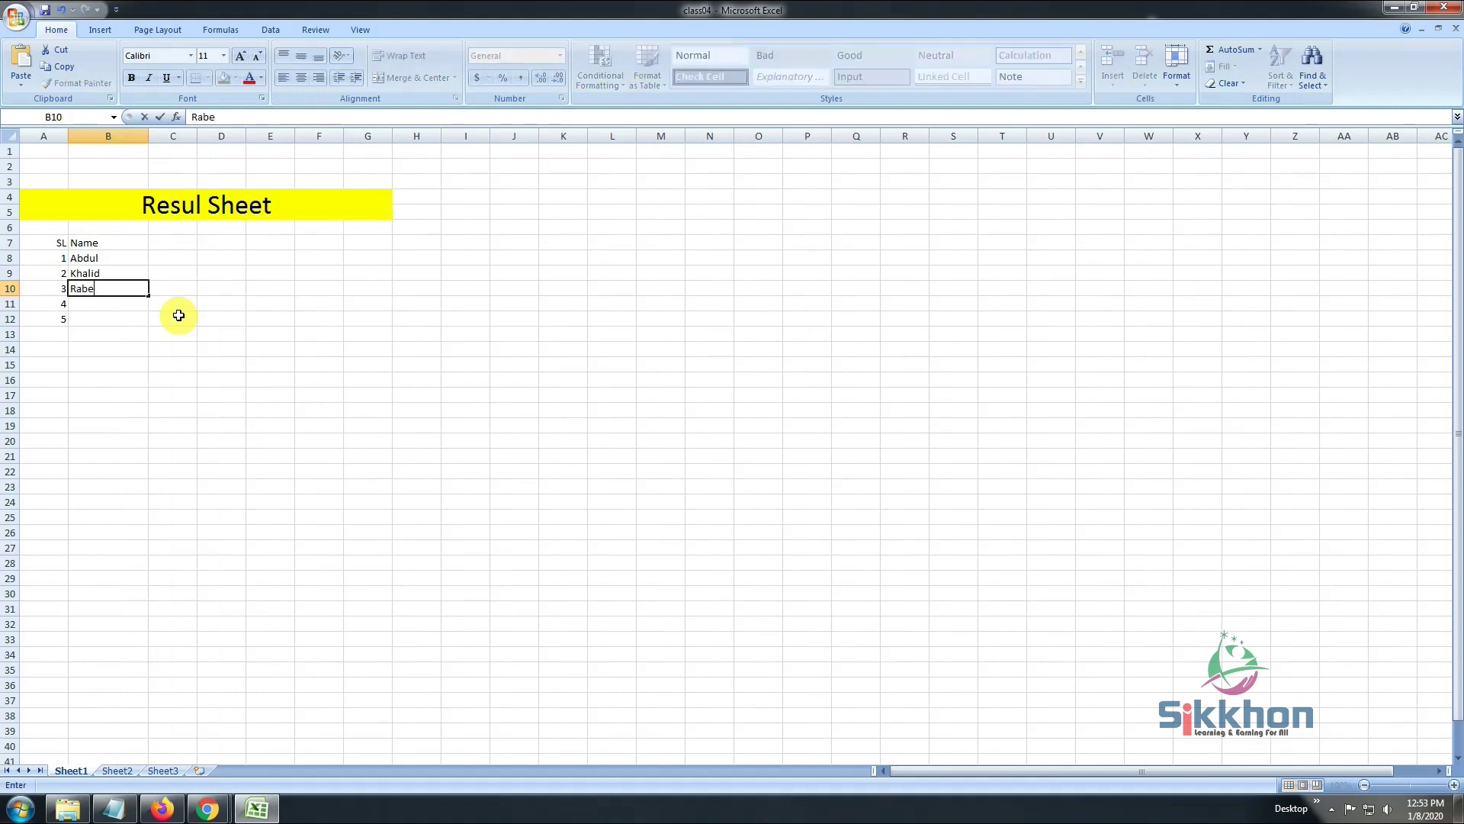
text(ya)
key(Return)
text(Akif)
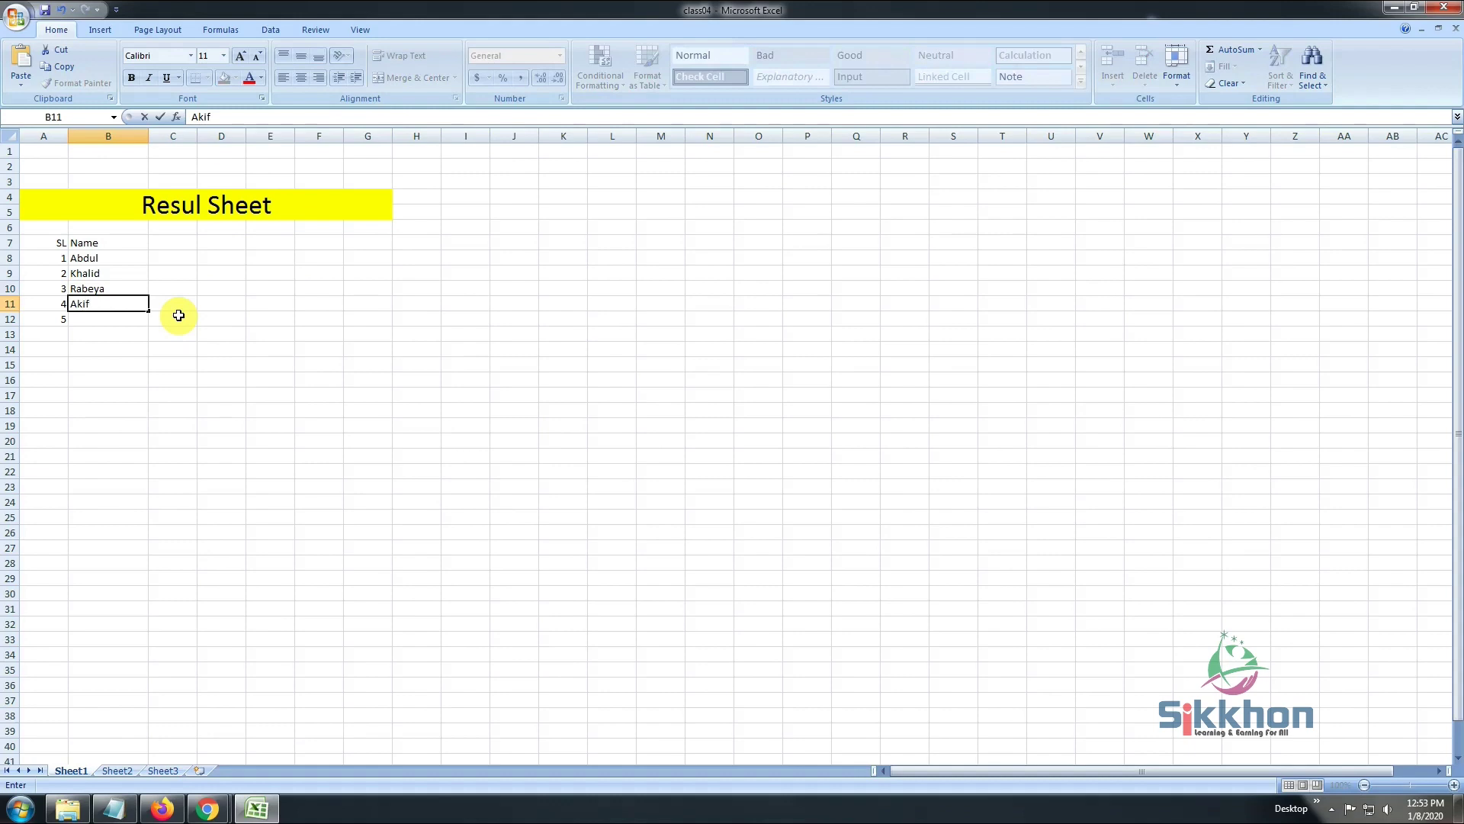
key(Return)
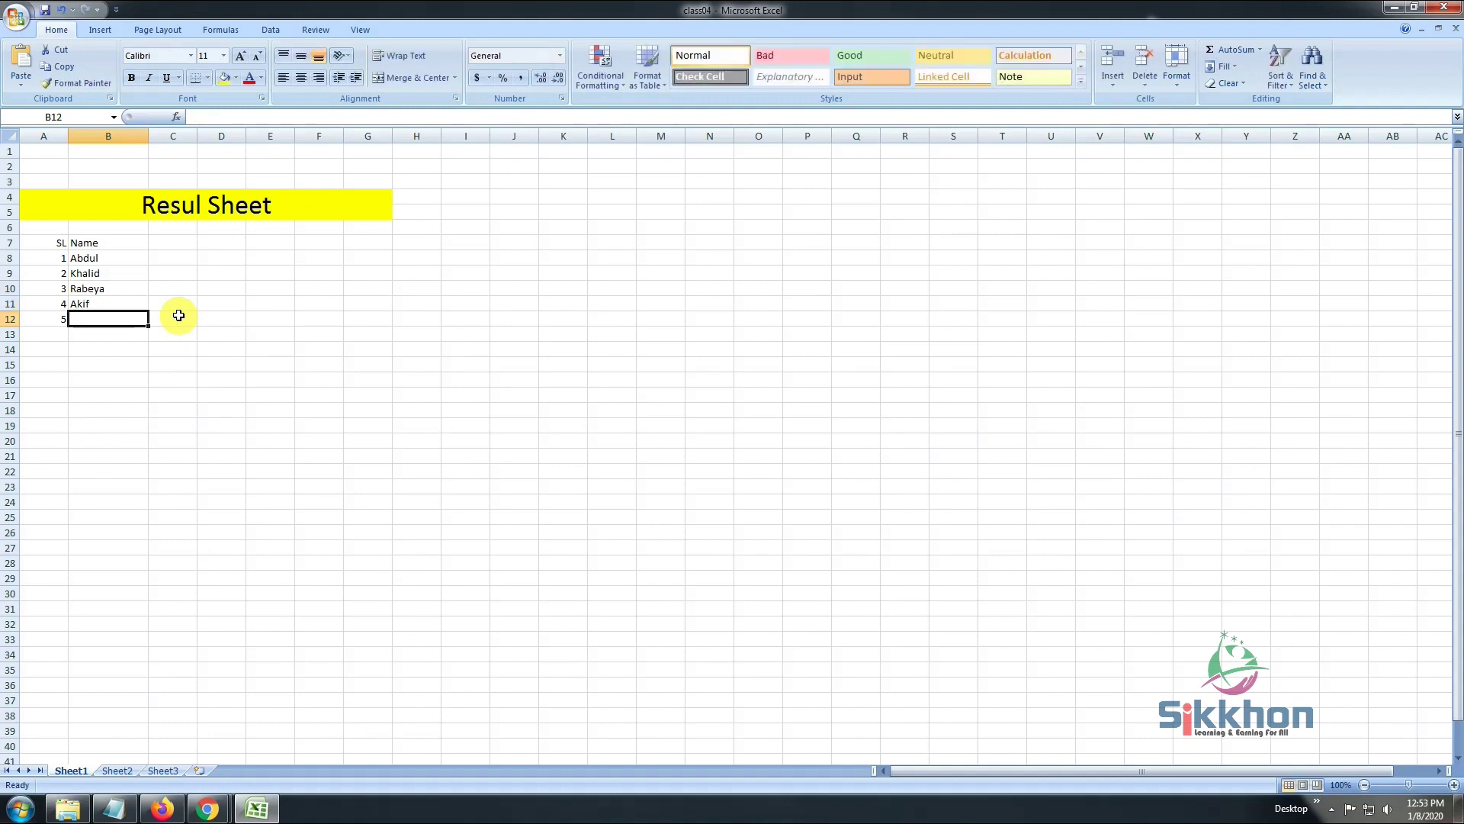
text(Rasel)
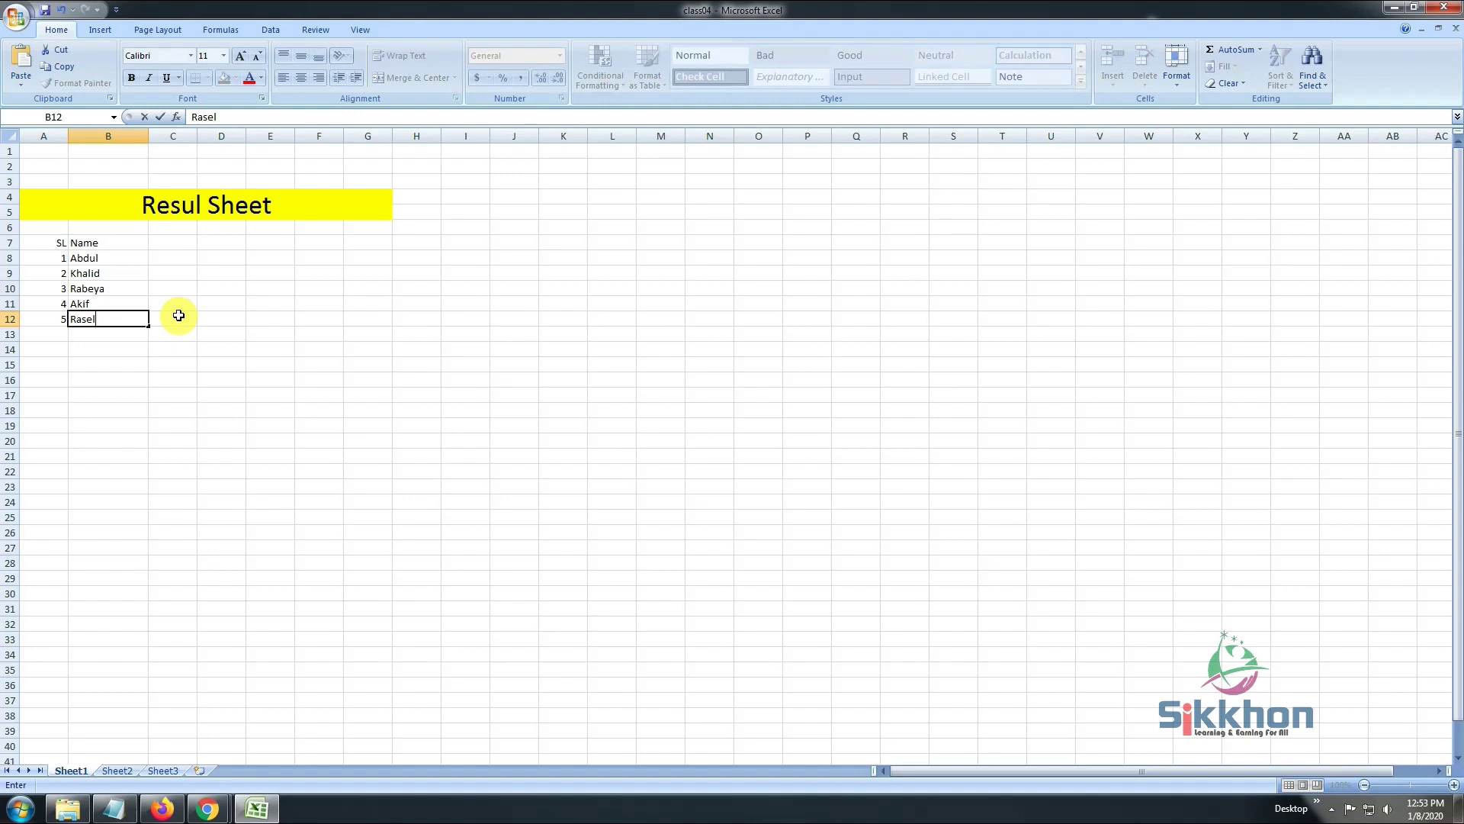
Widen column C slightly and enter the headers Sub1, Sub2, Sub3 and Sub4 in cells C7 through F7.
click(199, 136)
drag(197, 136, 211, 135)
click(173, 241)
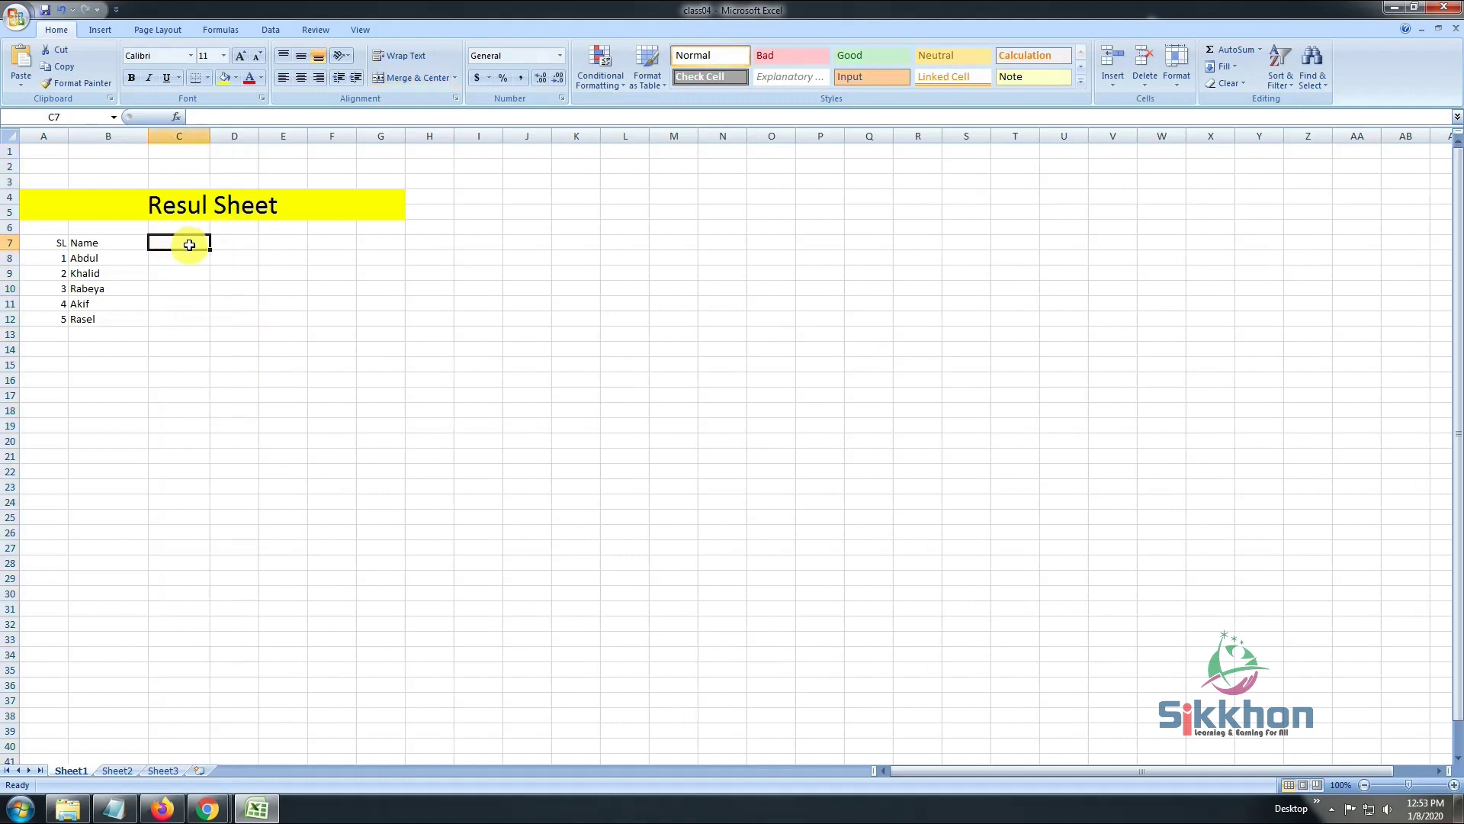
text(Sub1)
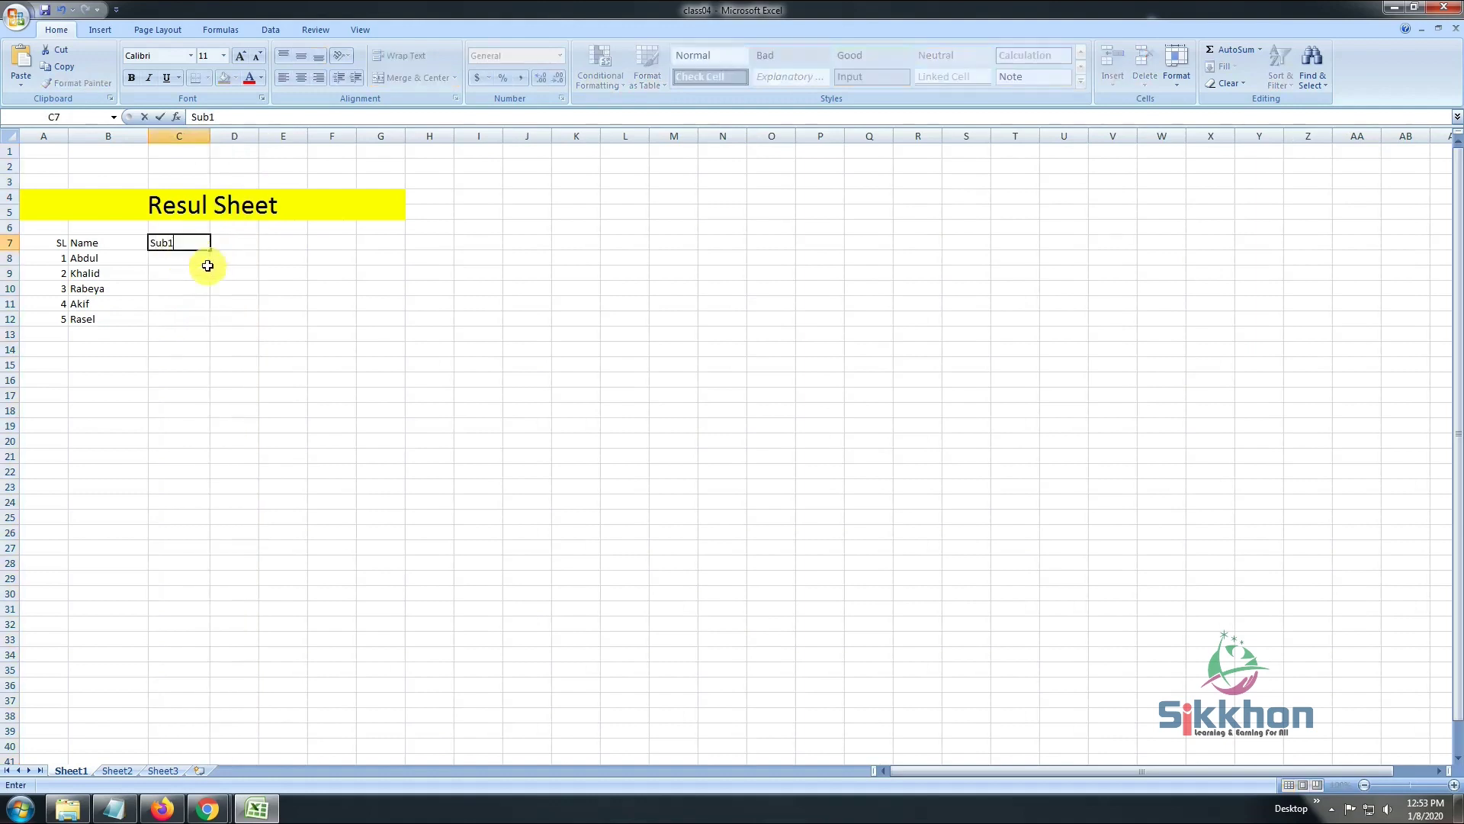
click(244, 244)
text(Sub2)
click(282, 245)
text(Sub3)
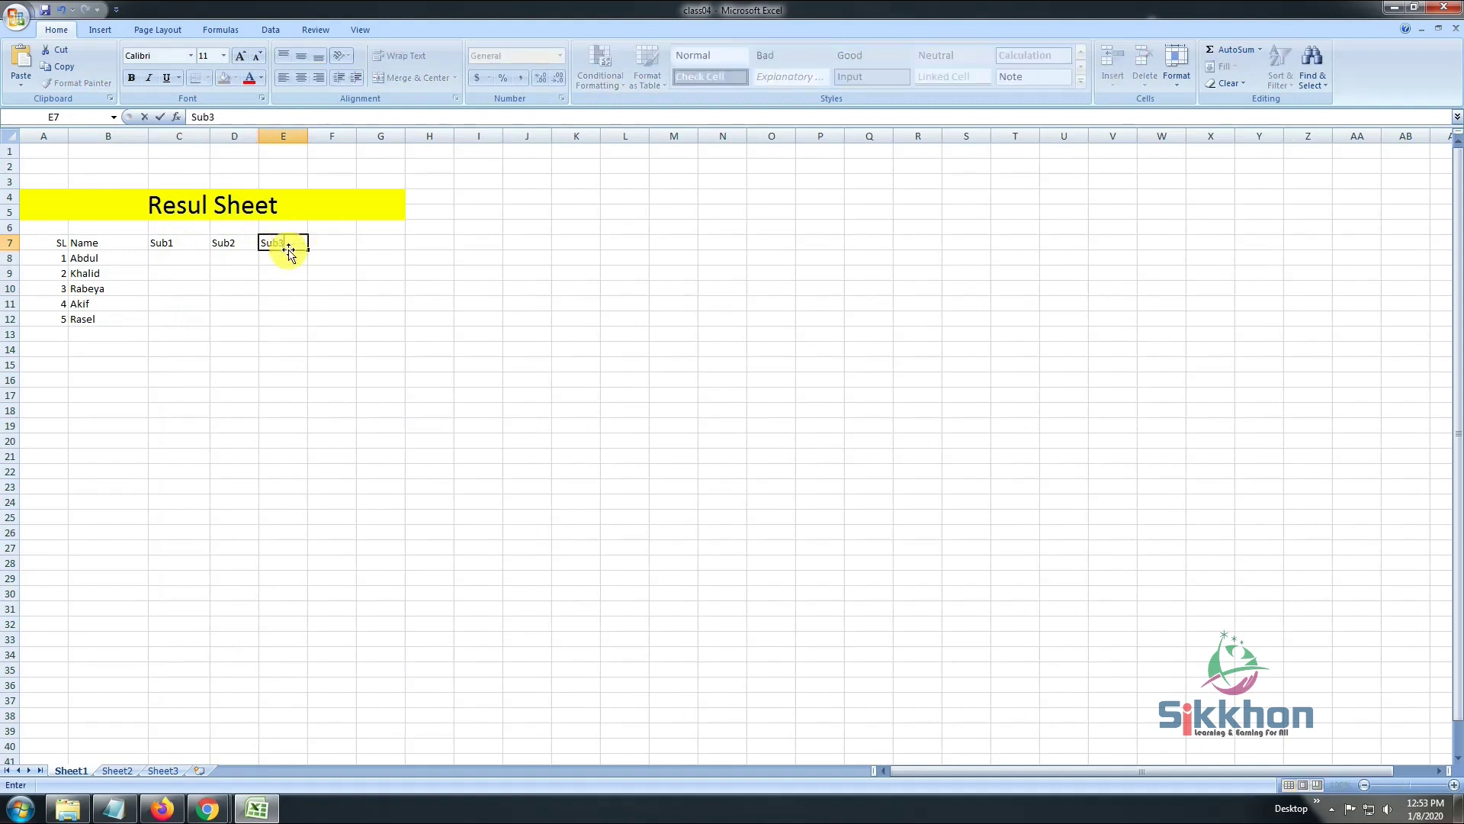
click(323, 244)
text(Sub4)
click(359, 242)
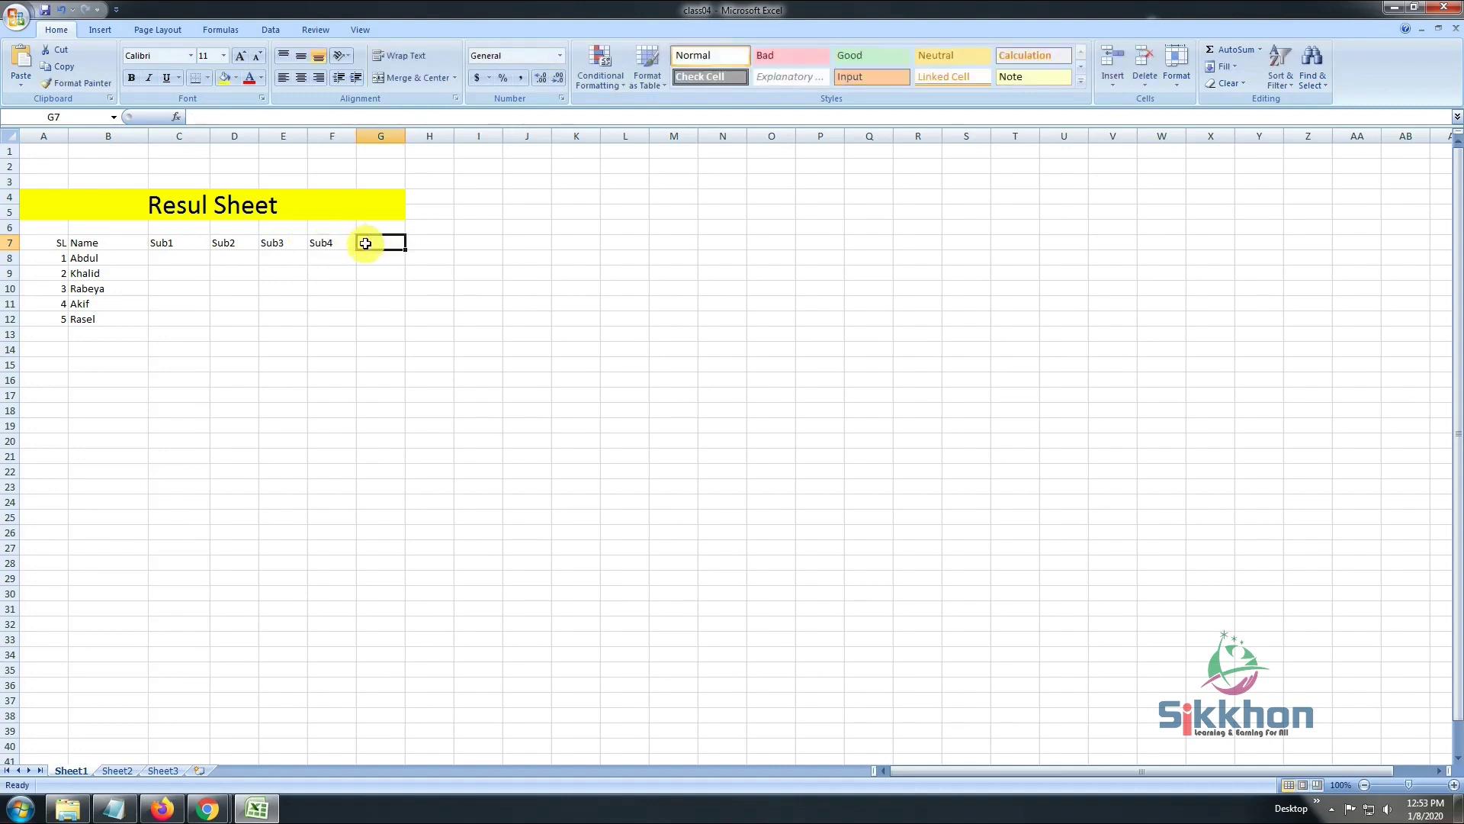
Enter the headers Sub5 in cell G7 and Sub6 in cell H7.
text(Sub5)
click(416, 244)
text(Sub)
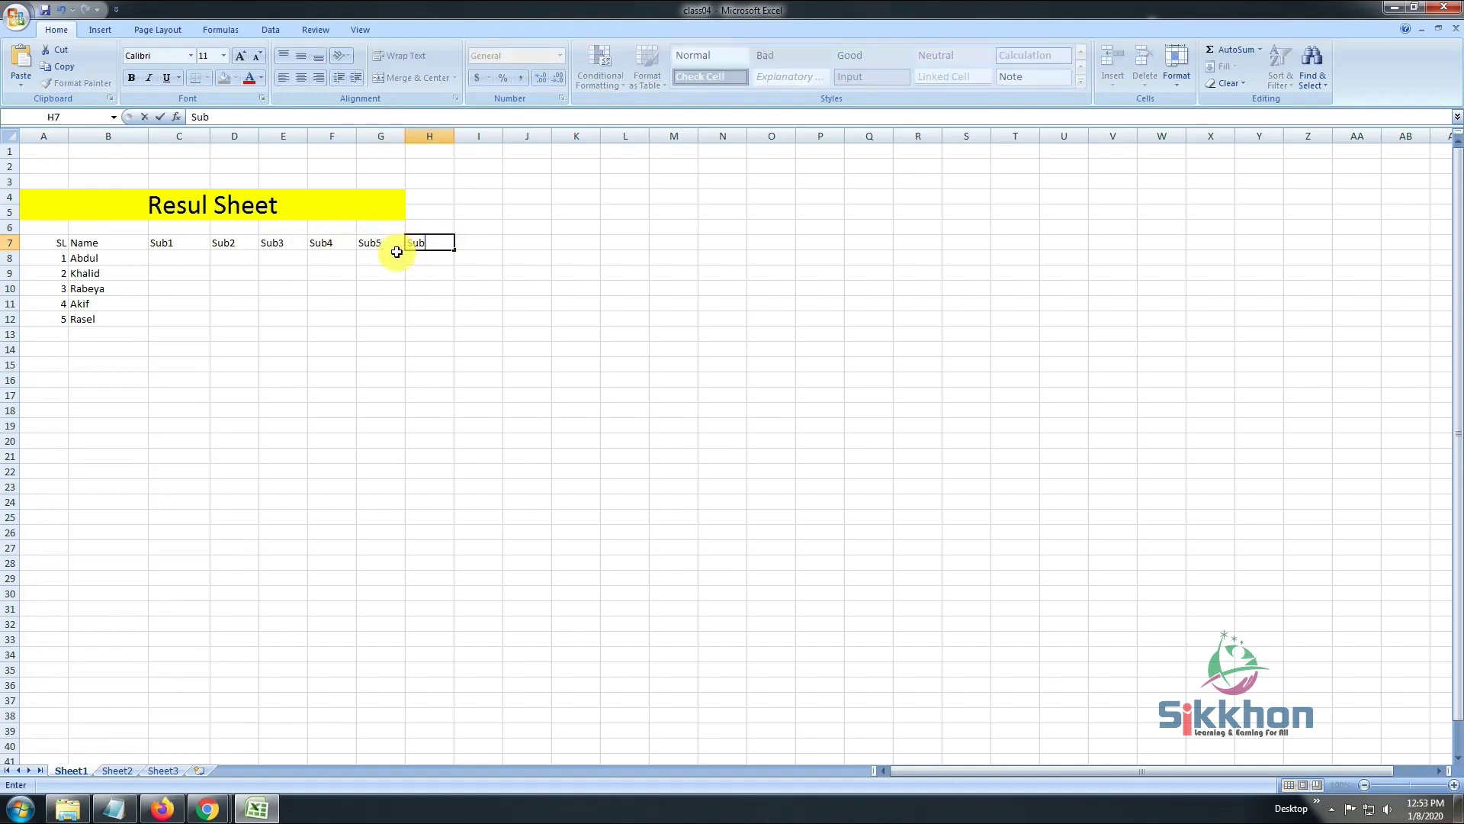
text(6)
click(393, 287)
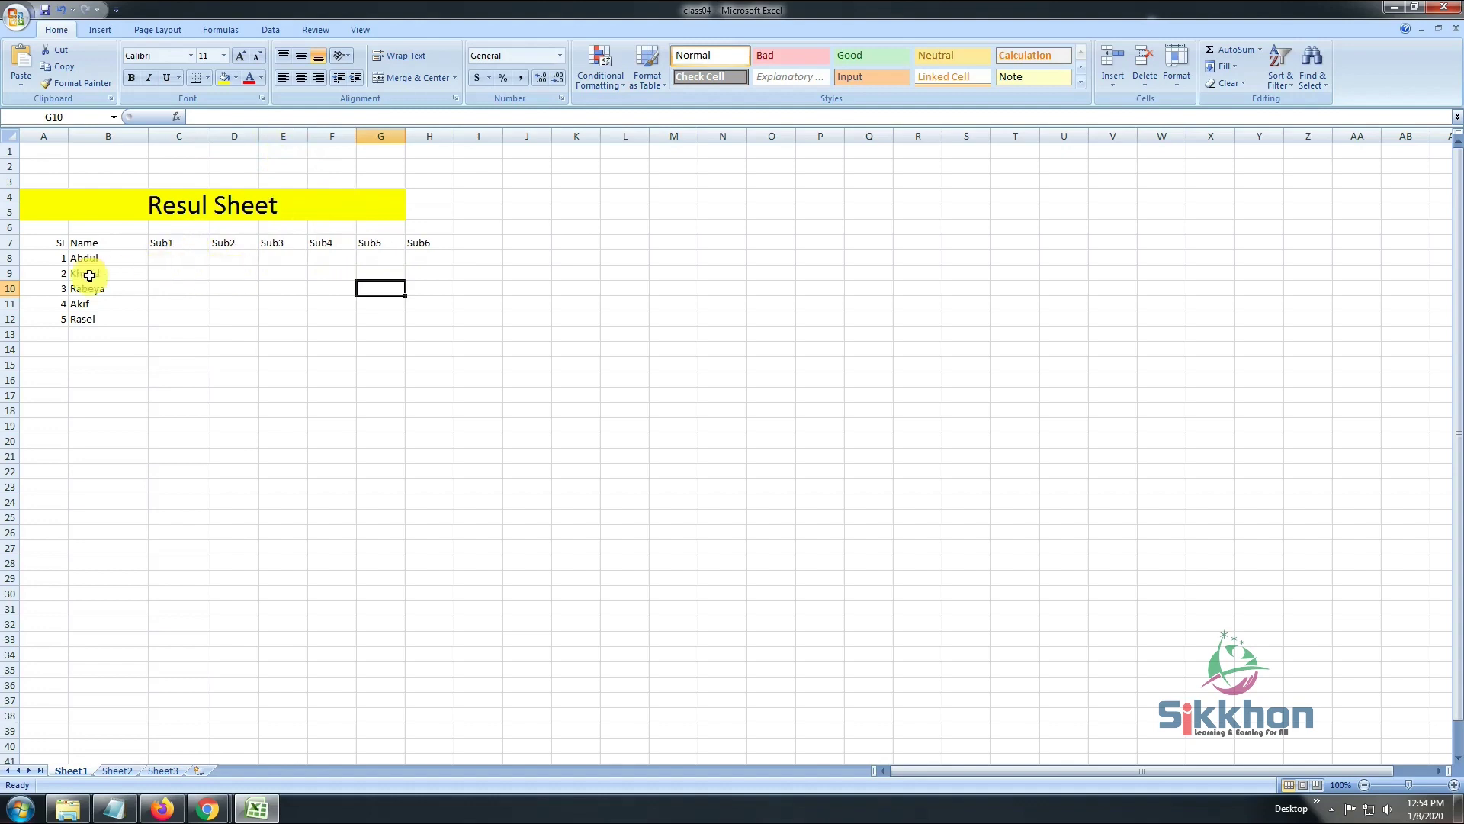
Fill in the first student's marks 85, 90, 75, 70, 88 and 95 in cells C8 through H8.
click(185, 258)
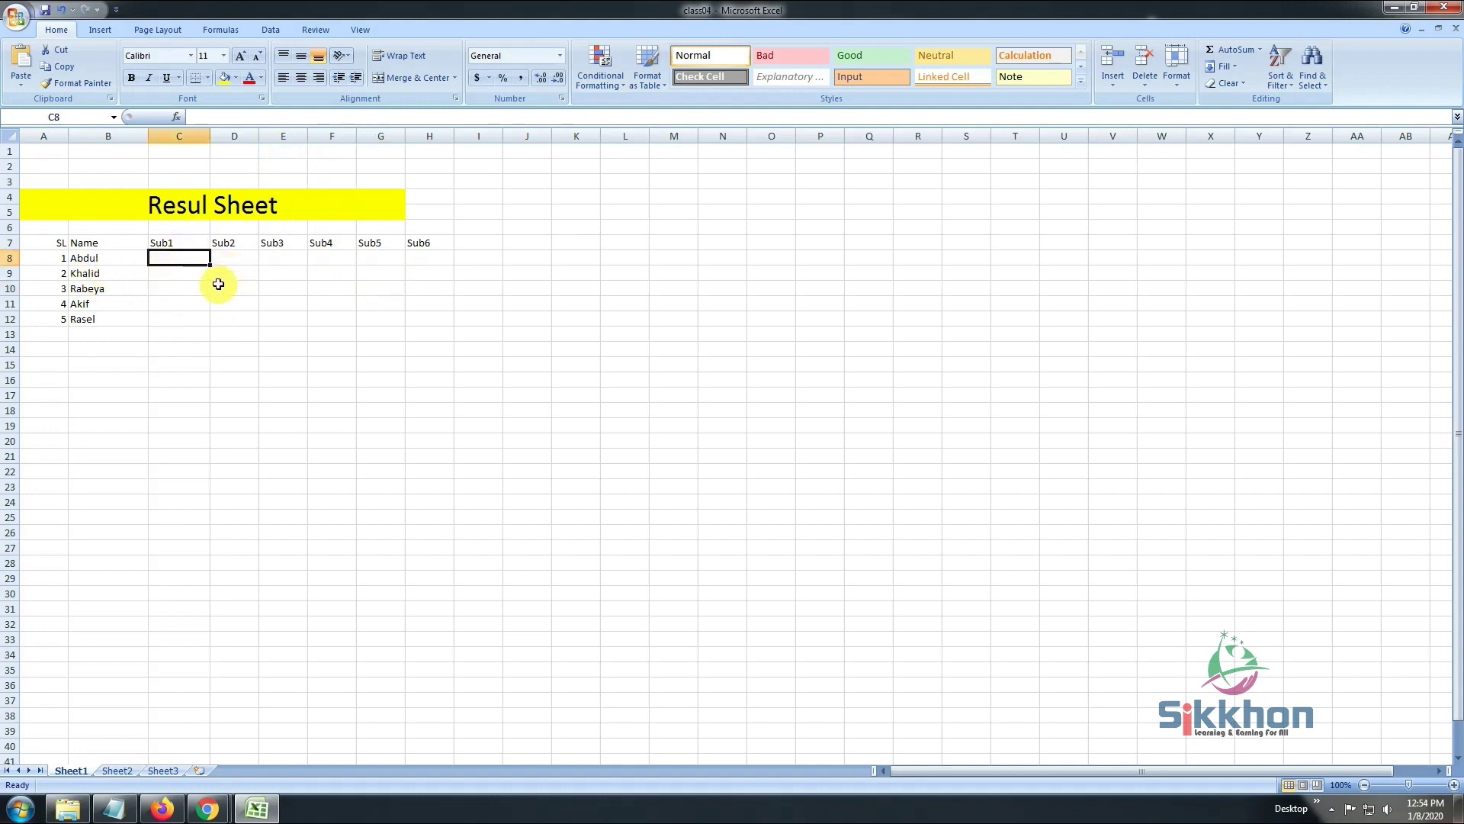
text(85)
click(233, 261)
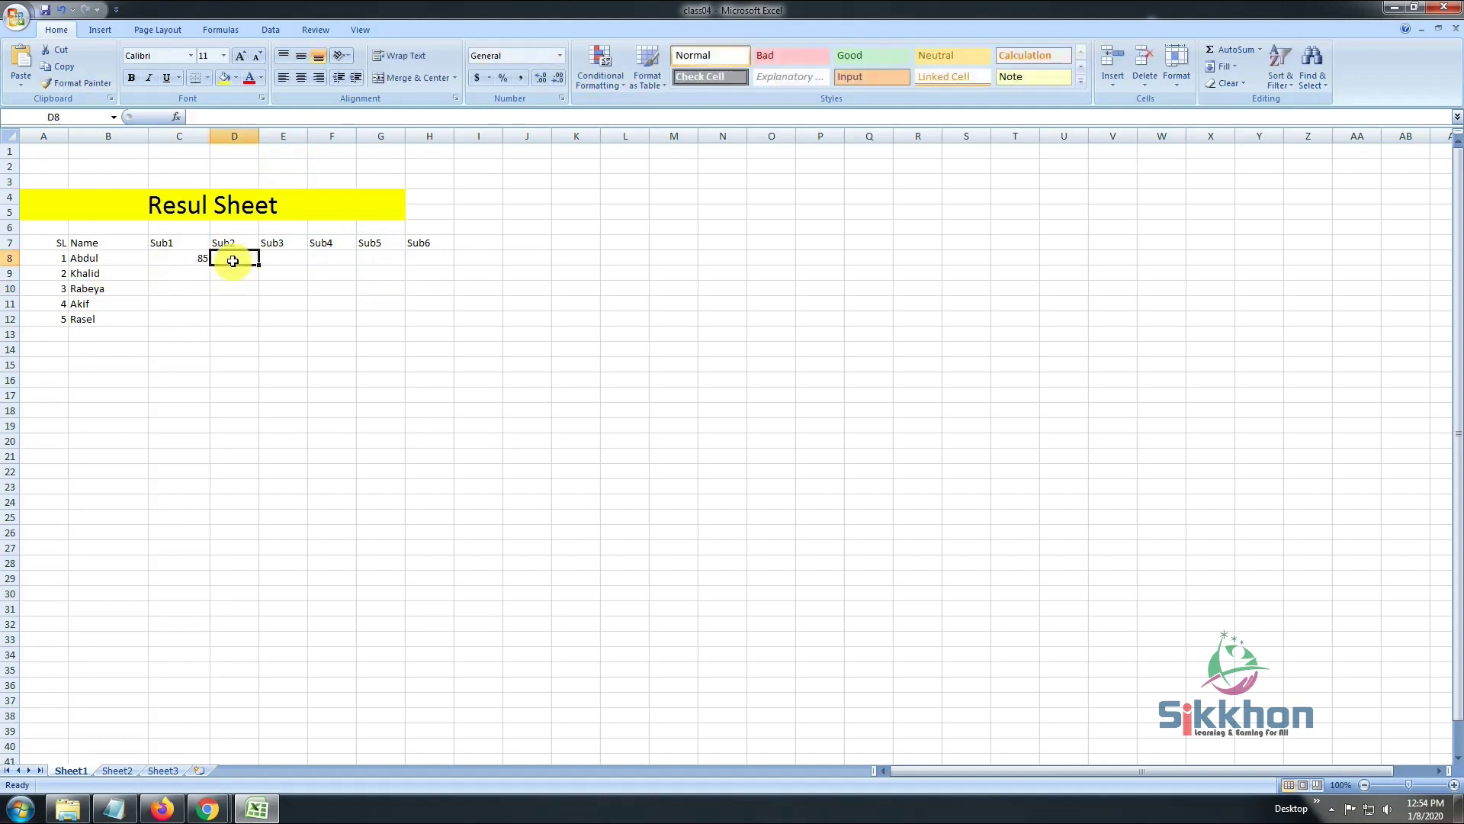
text(90)
click(296, 265)
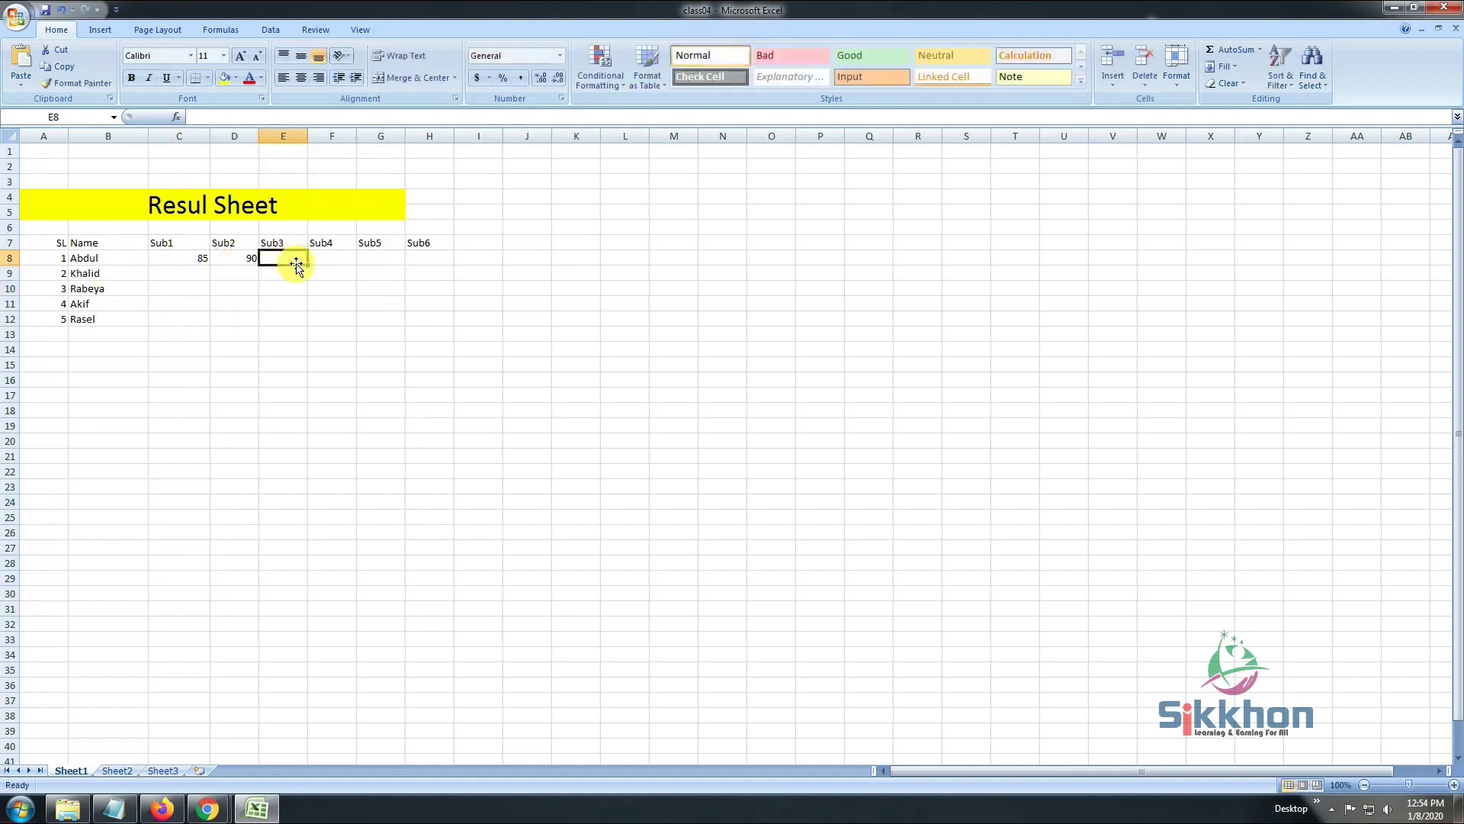
text(75)
click(320, 263)
text(70)
click(369, 261)
text(88)
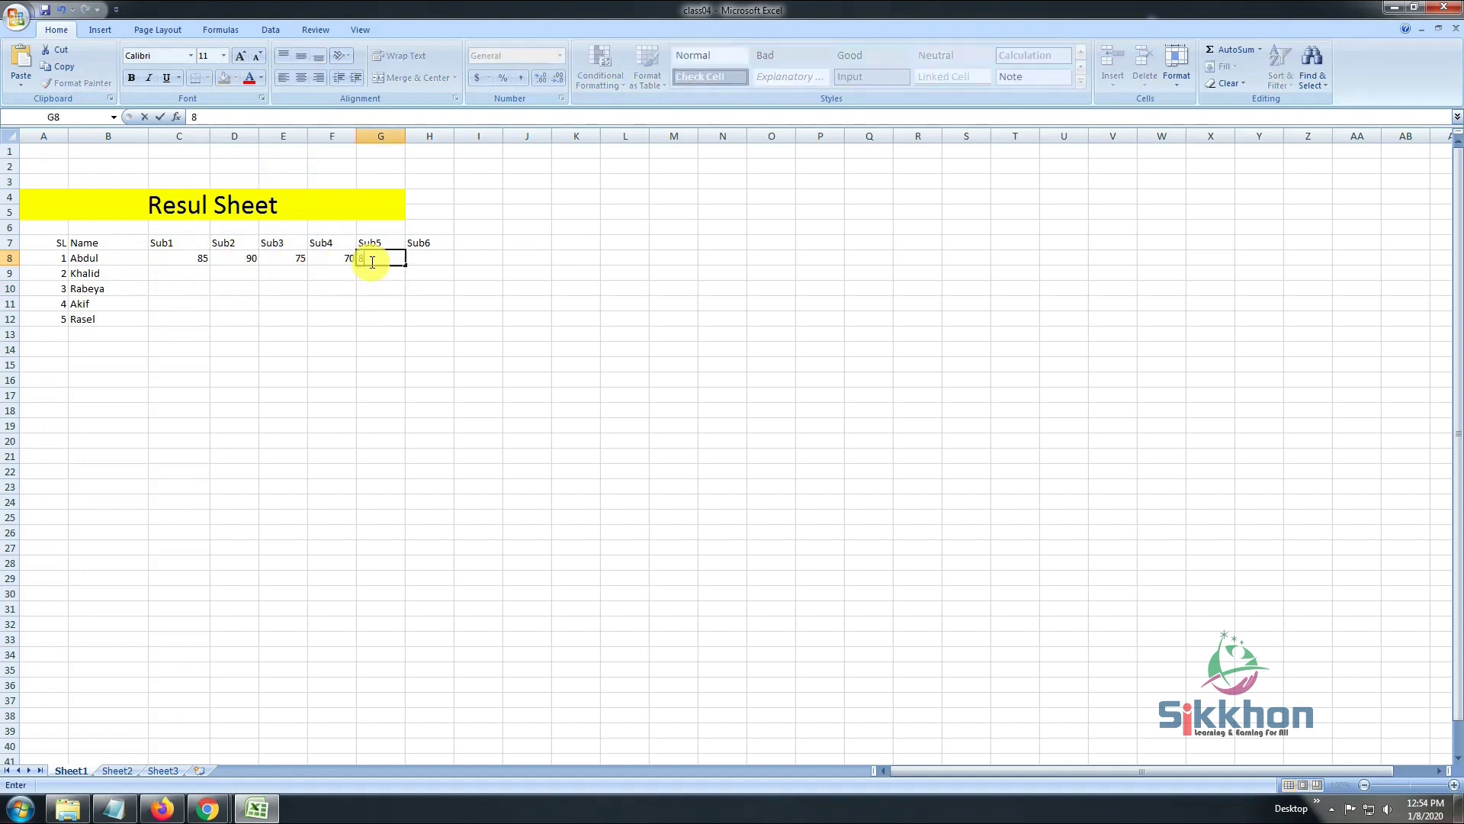
click(416, 259)
text(95)
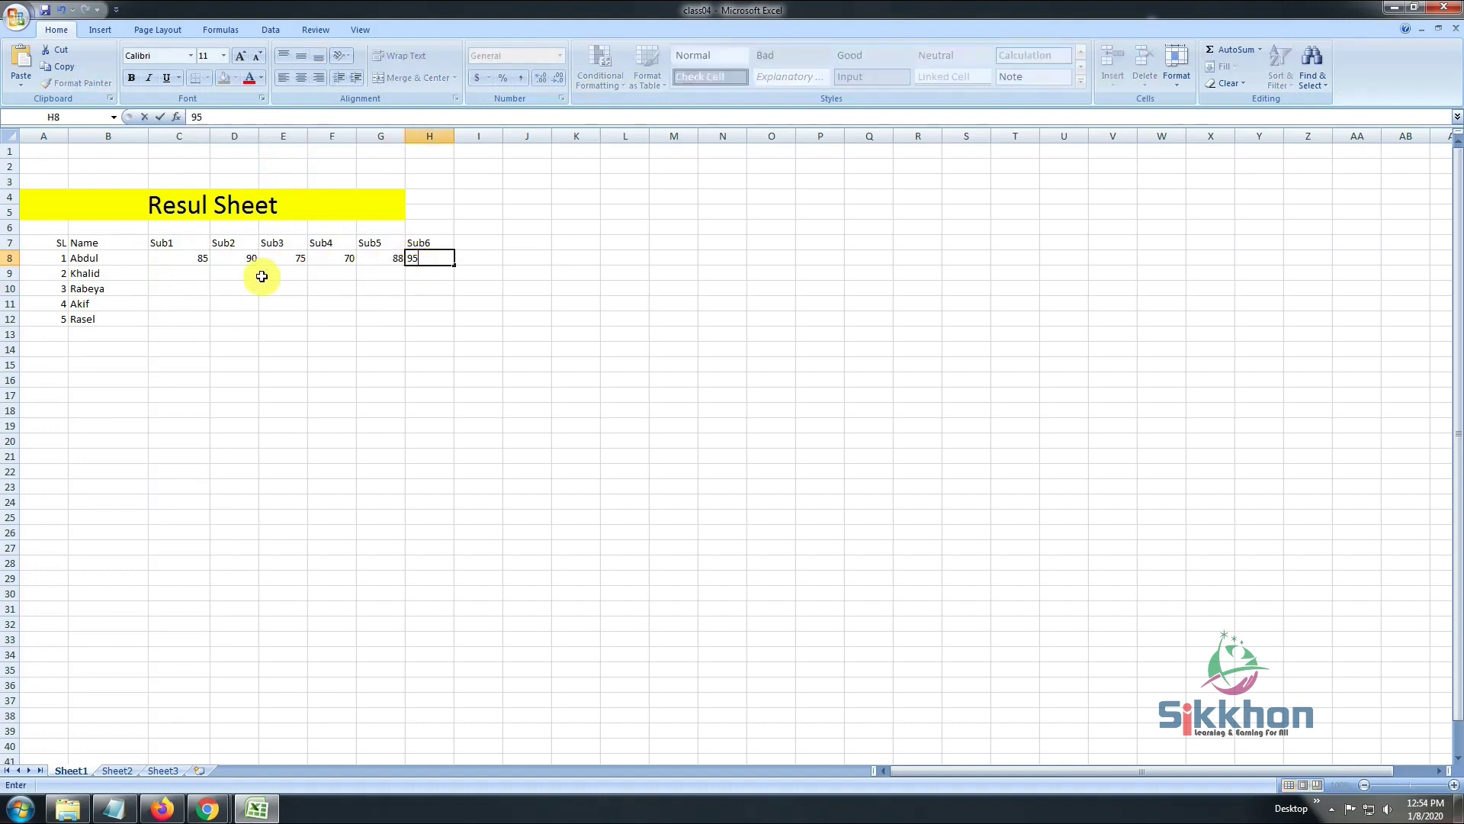
Fill in the second student's marks 65, 88, 78, 80, 92 and 98 in cells C9 through H9.
click(174, 283)
click(191, 274)
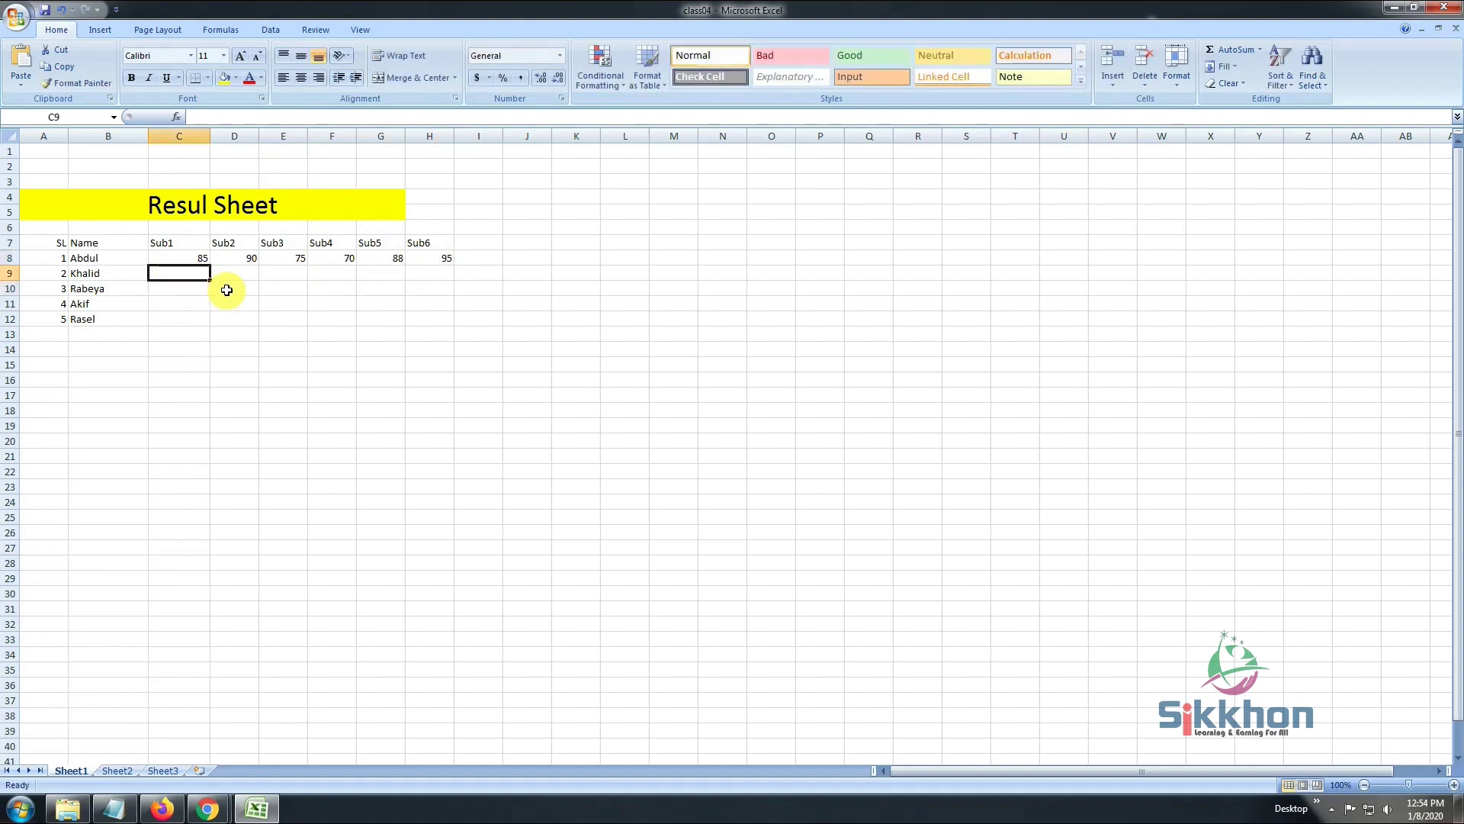
text(65)
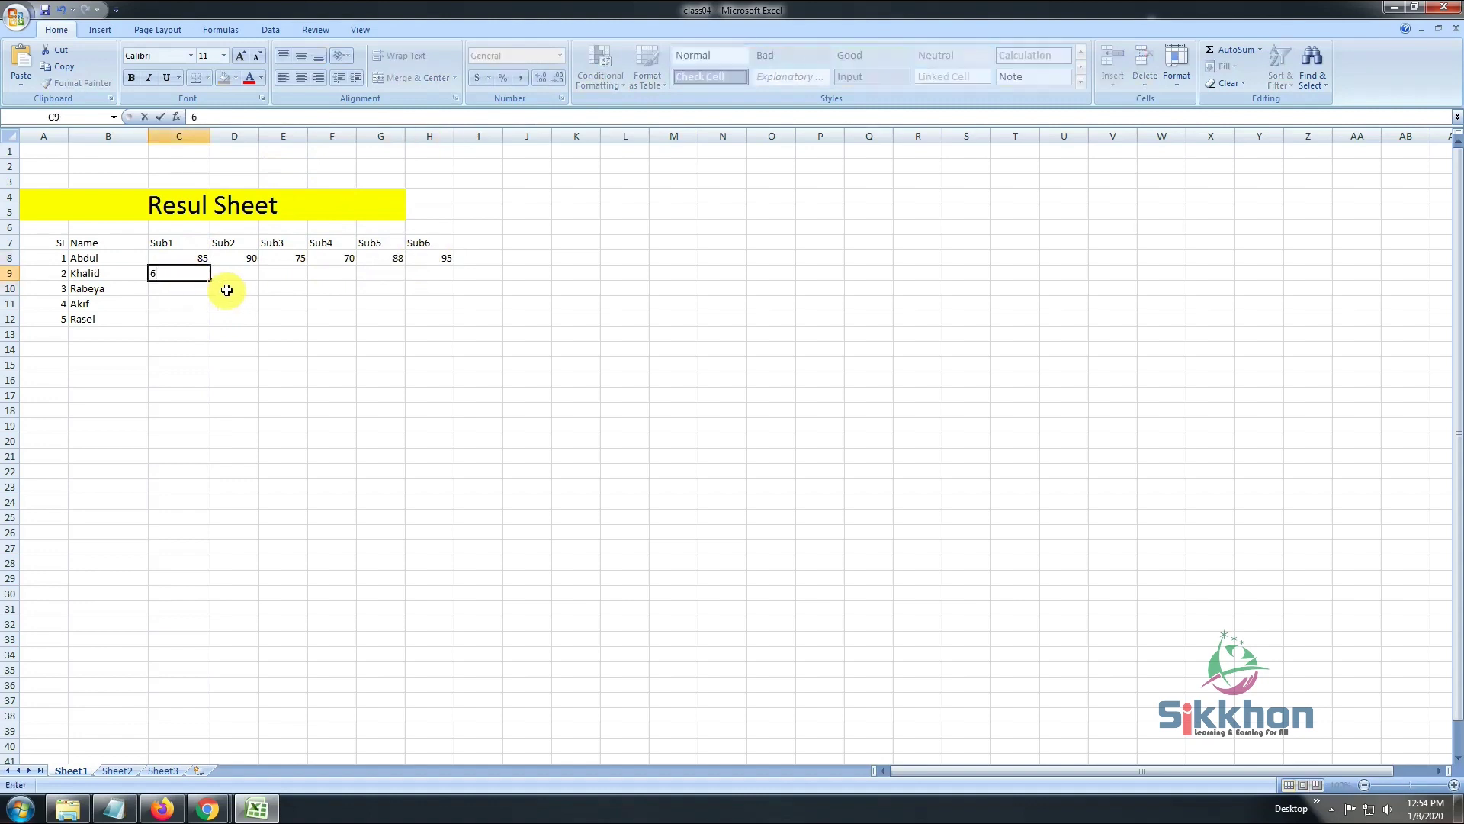
click(251, 273)
text(88)
click(279, 277)
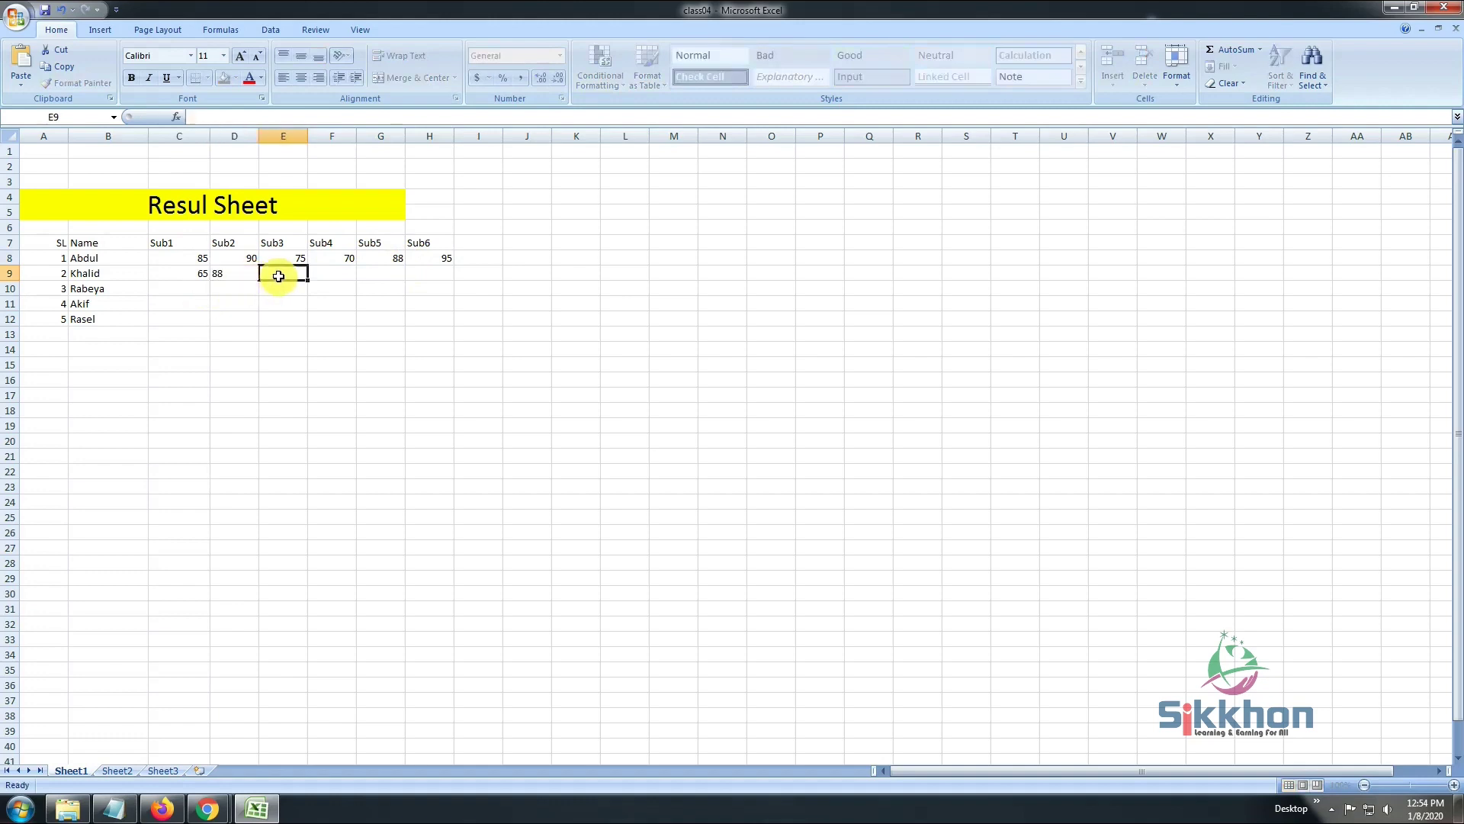
text(78)
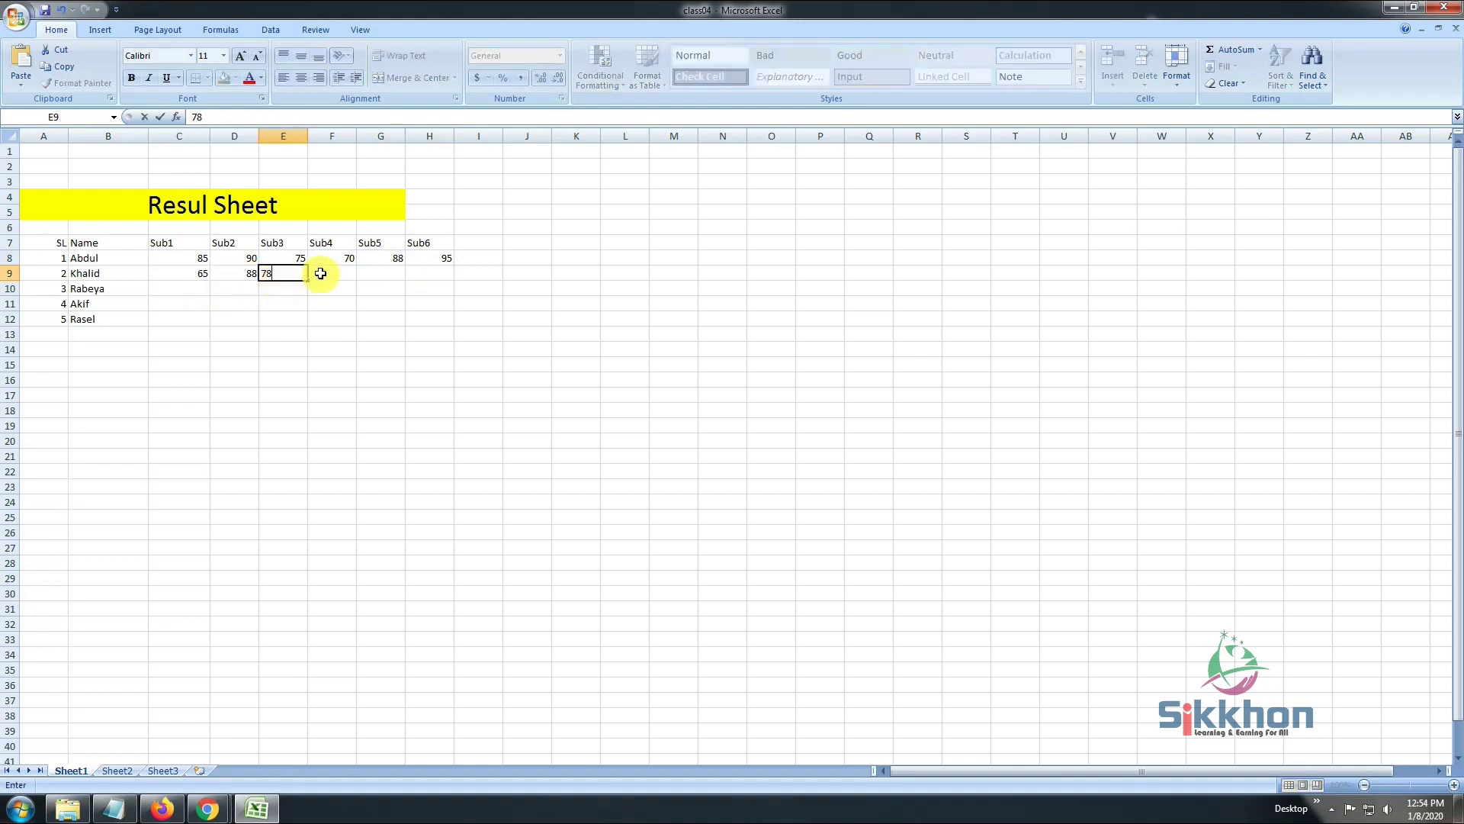
click(333, 279)
text(80)
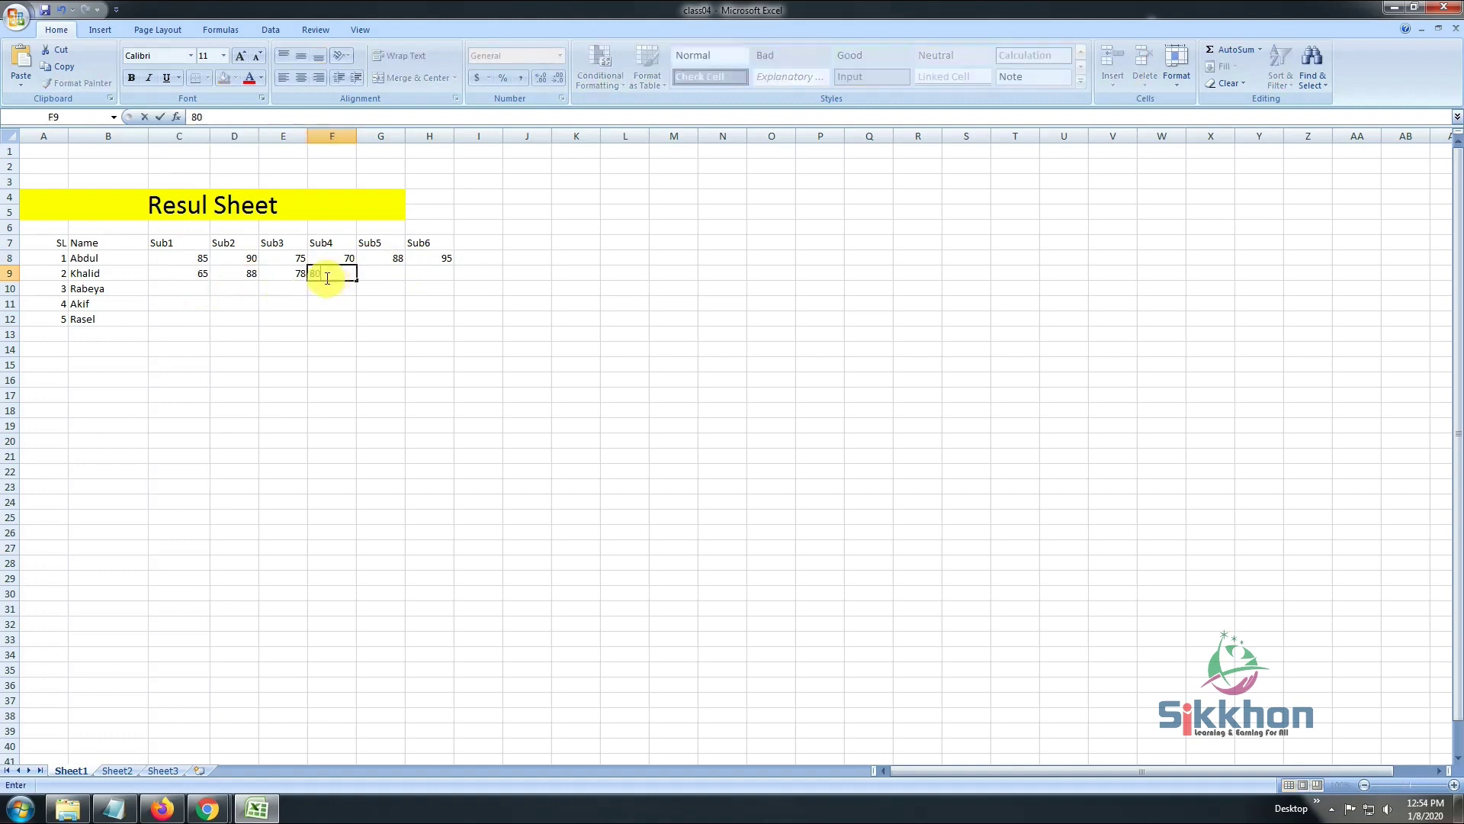
click(376, 278)
text(92)
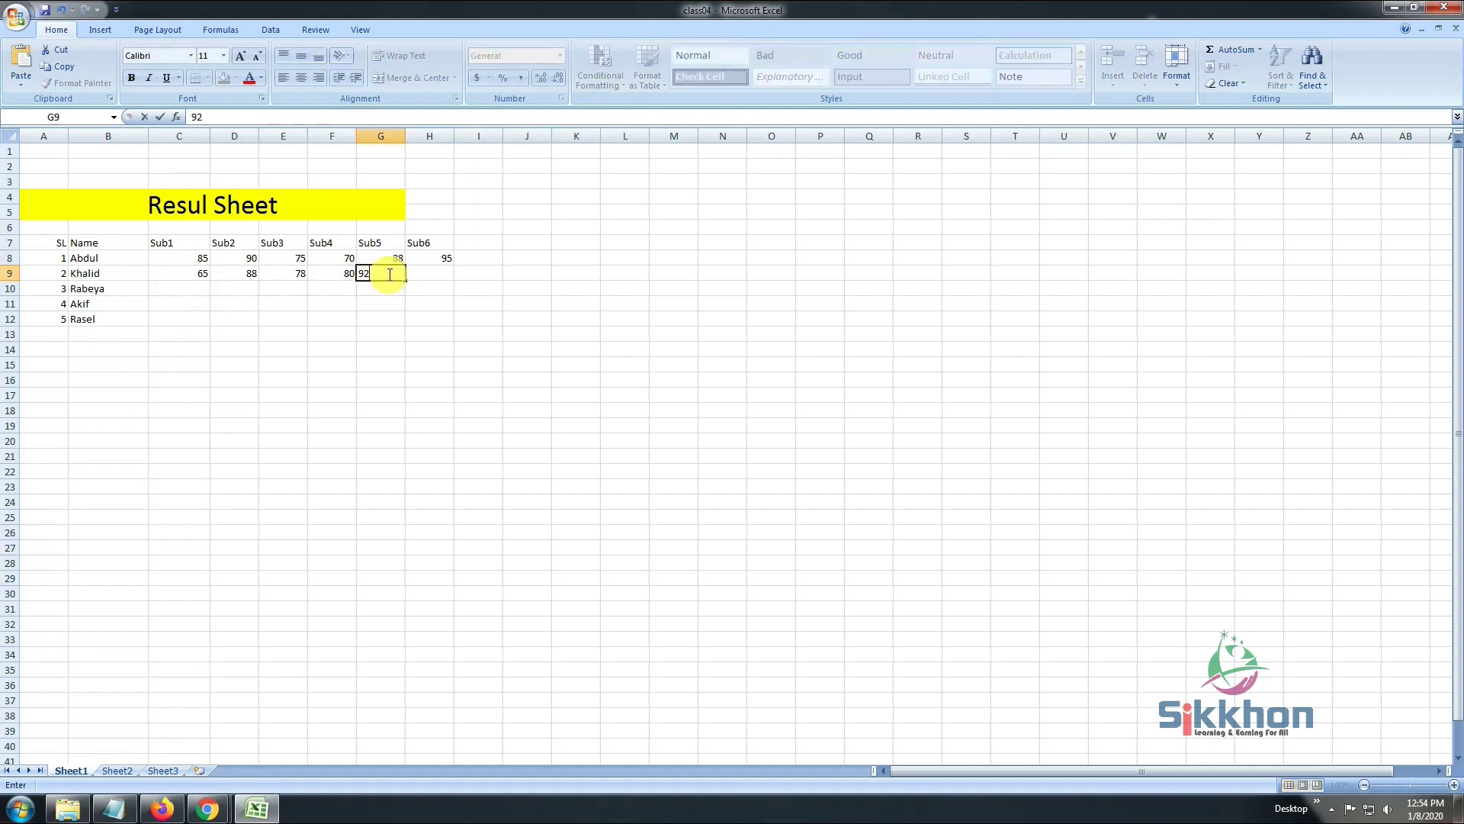
click(422, 278)
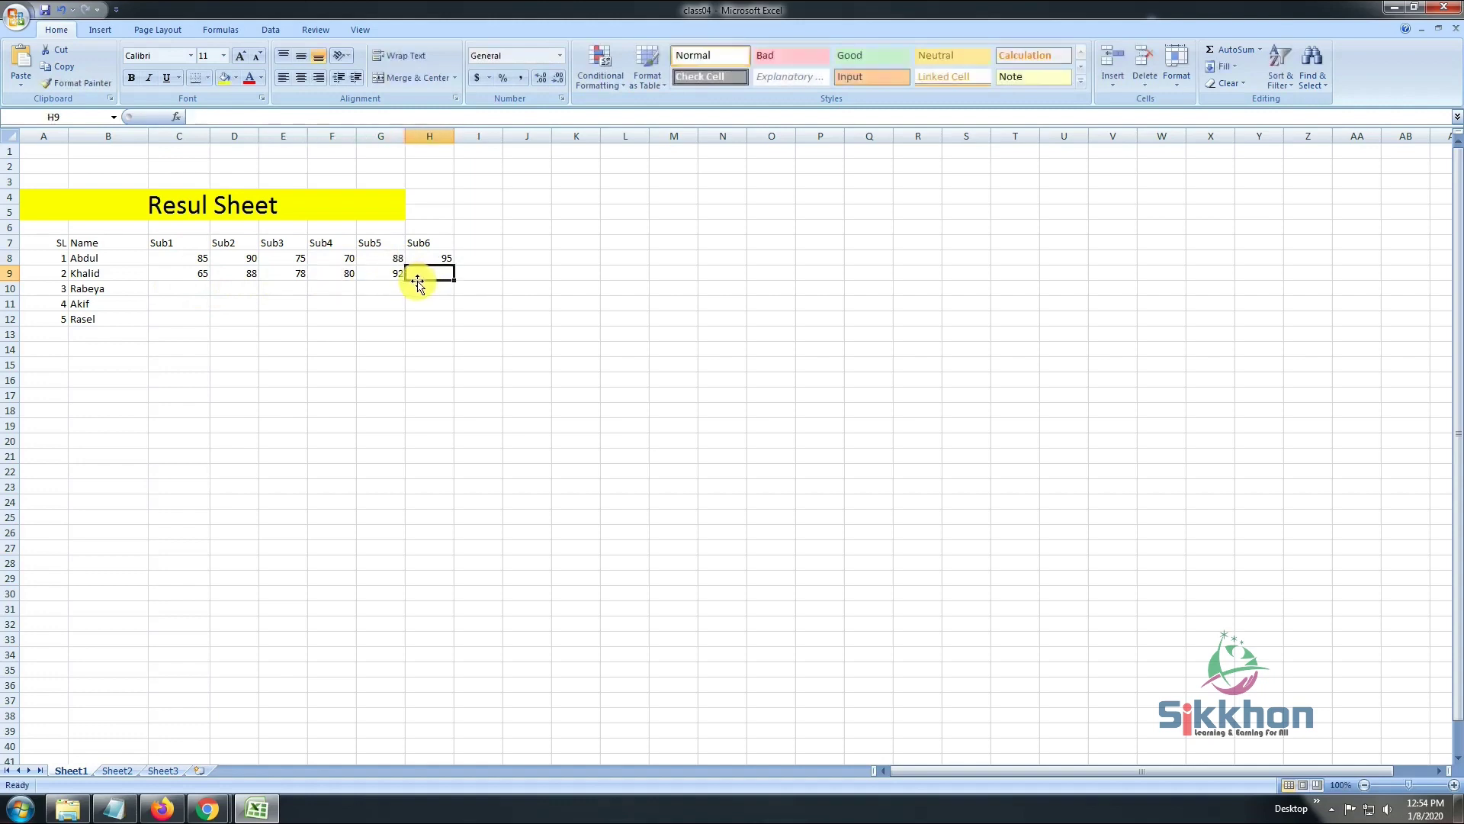
text(98)
Fill in the third student's marks 85, 87, 97, 86, 58 and 75 in cells C10 through H10.
click(188, 290)
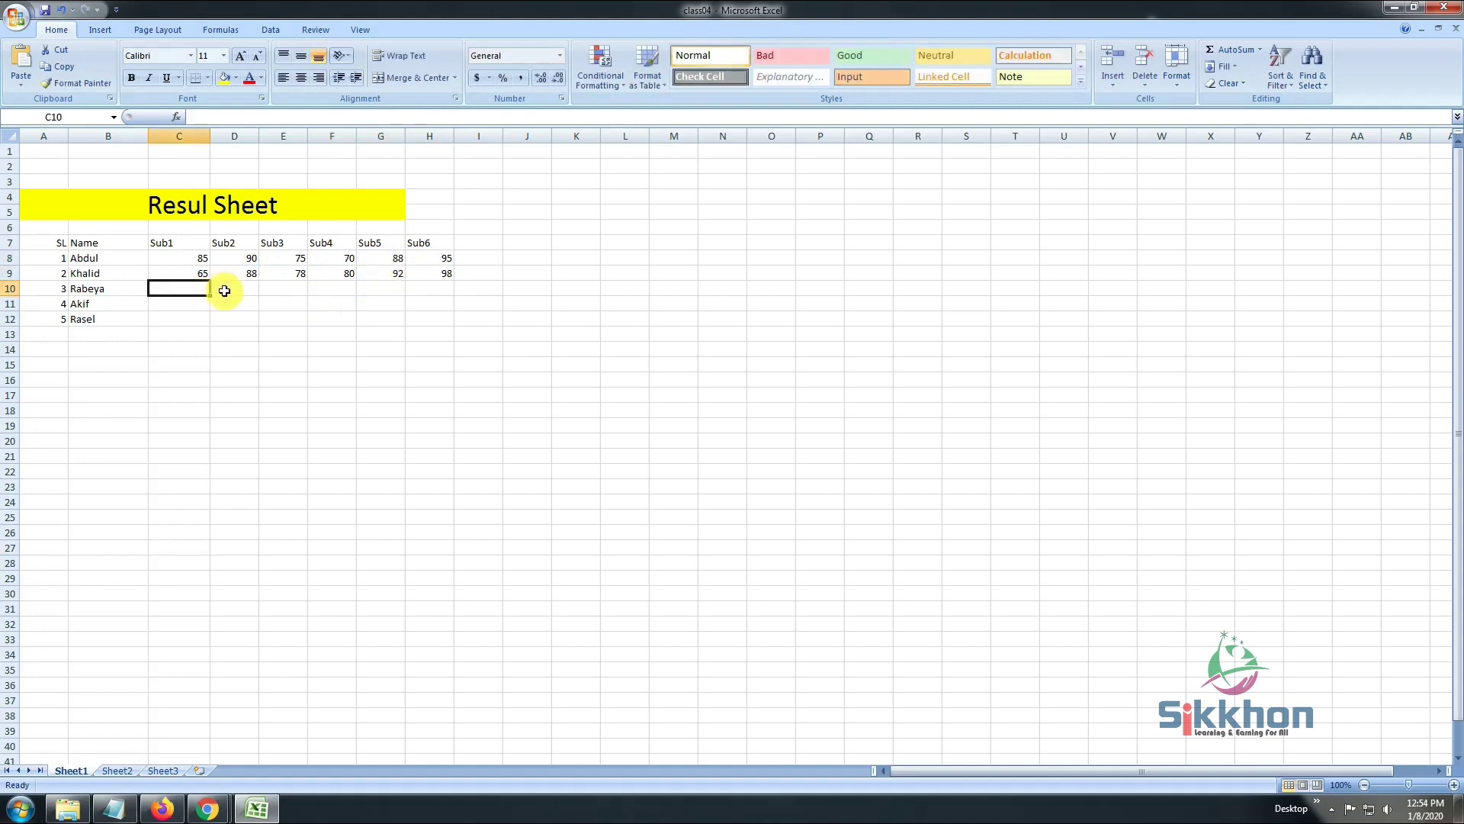
text(85)
click(251, 292)
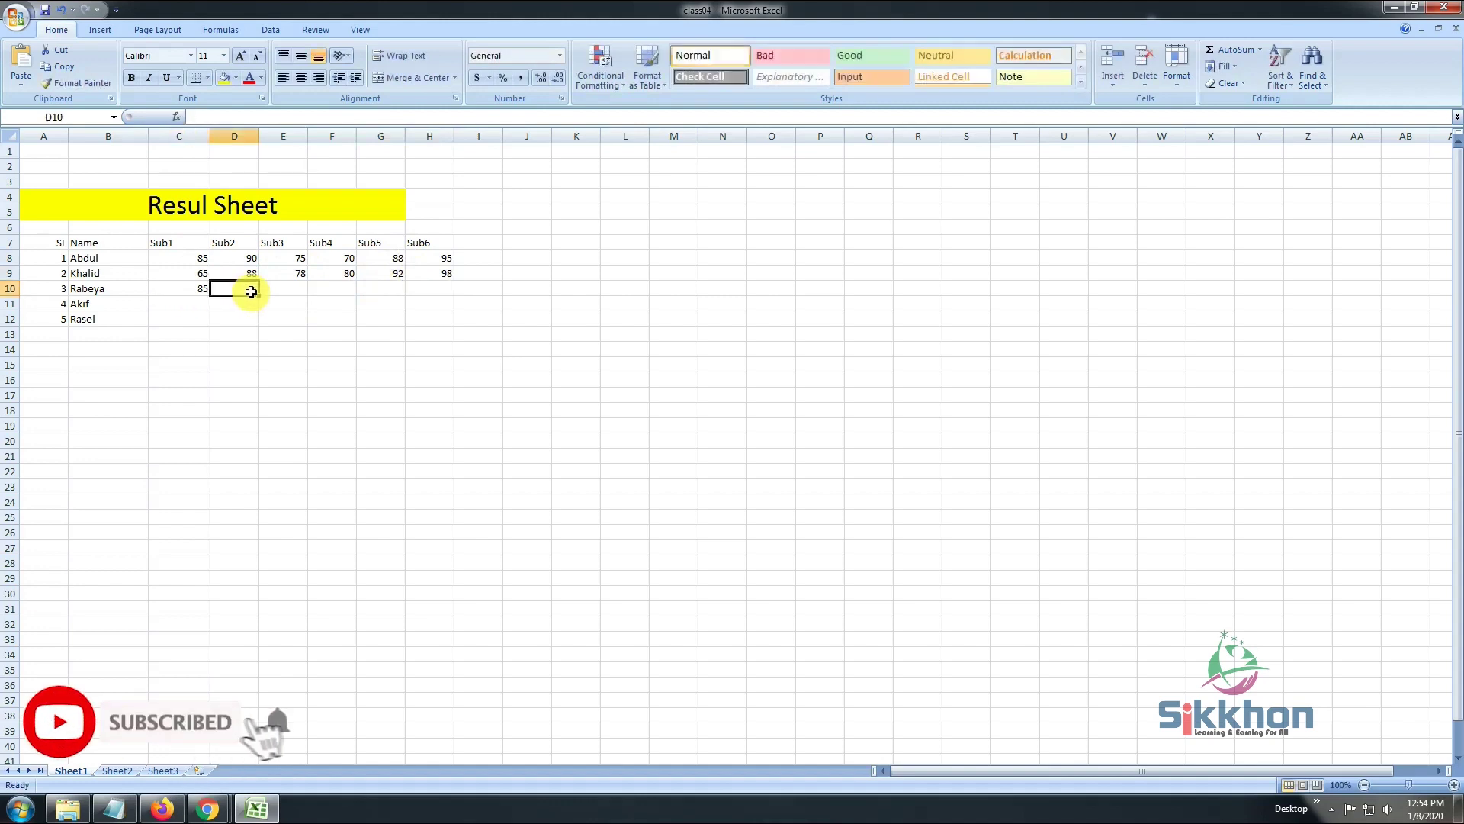
text(87)
click(308, 288)
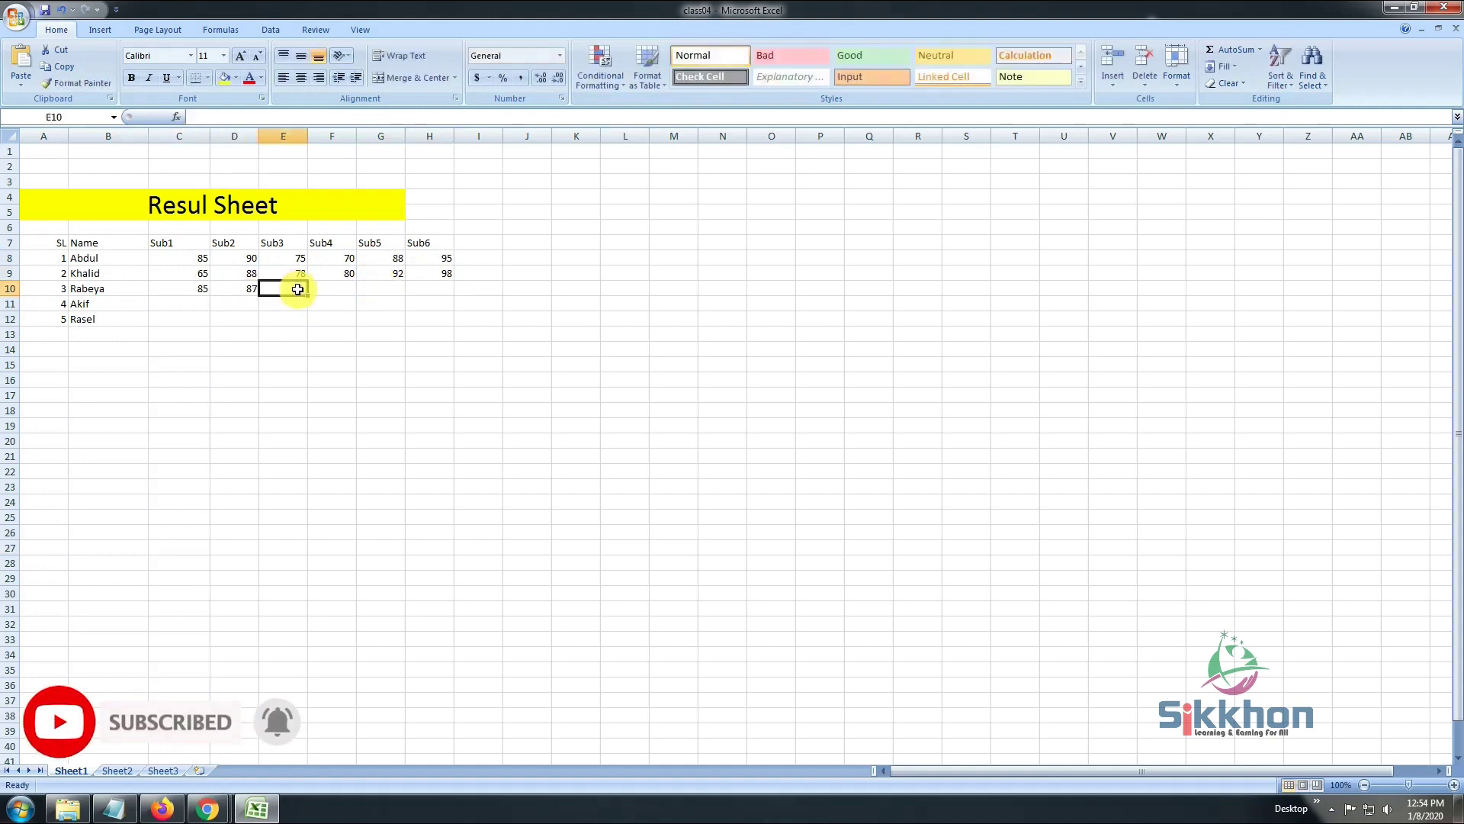
text(97)
click(328, 292)
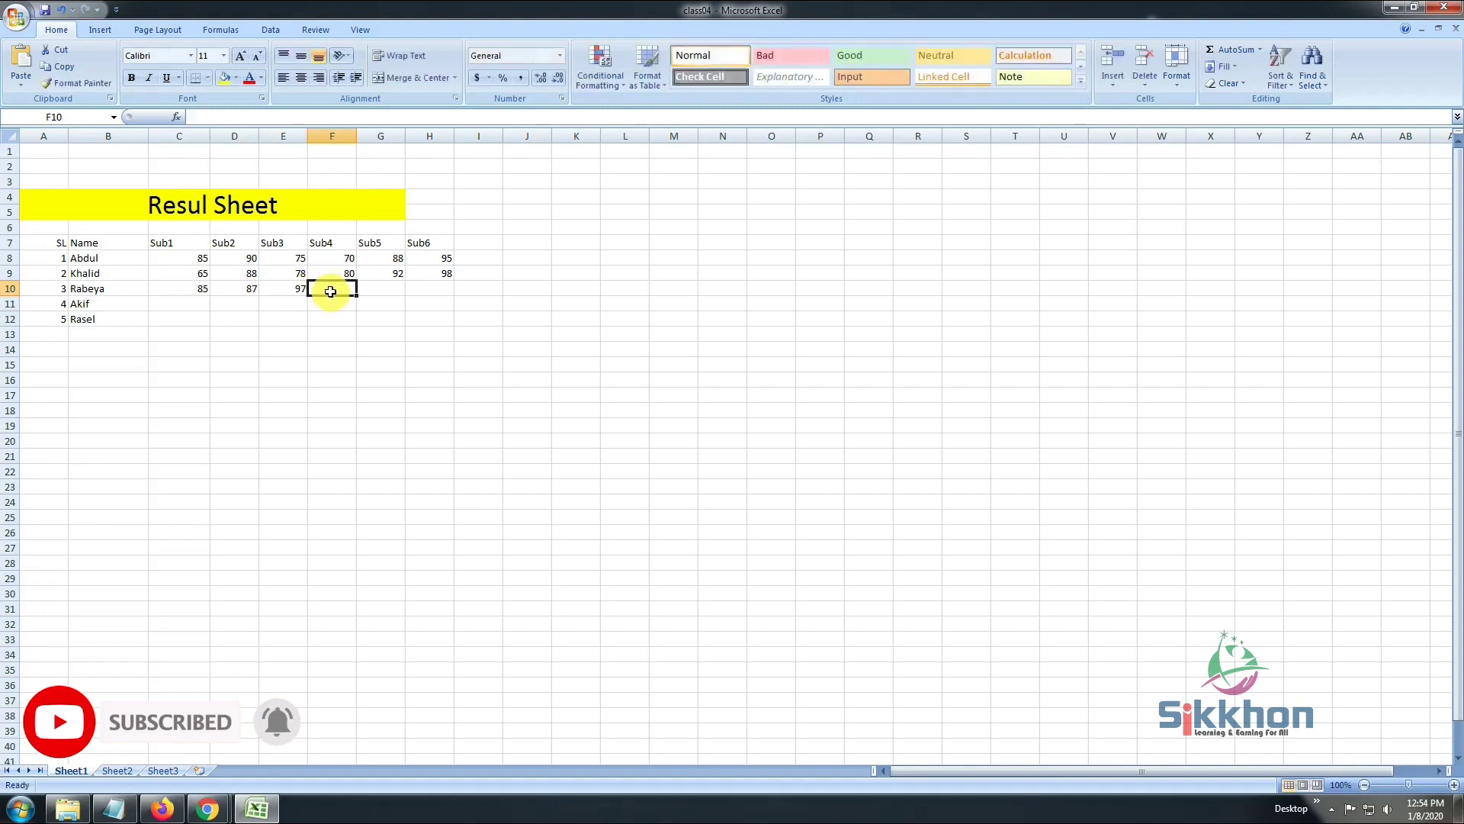
text(86)
click(379, 288)
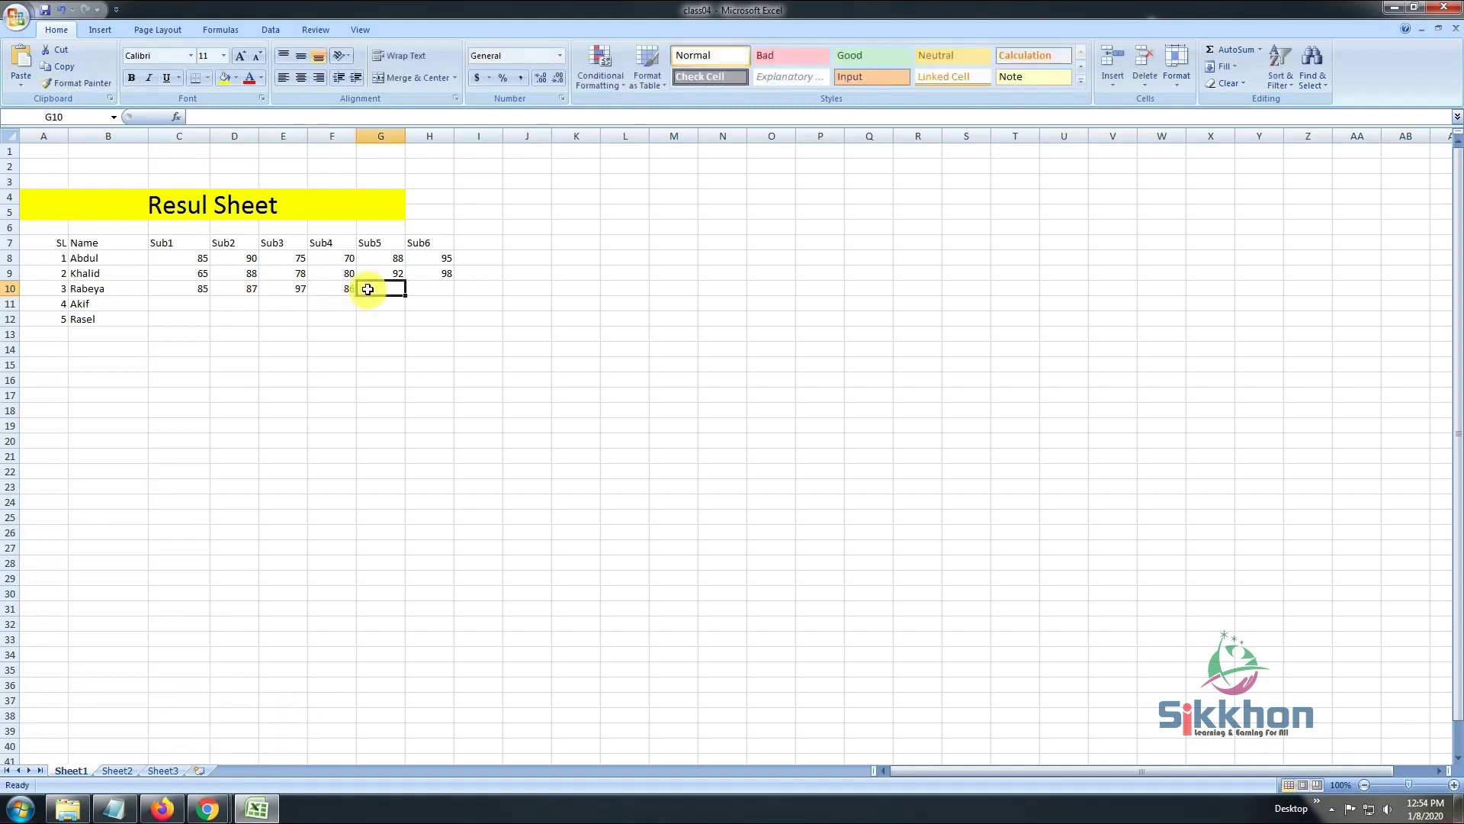
text(58)
click(417, 289)
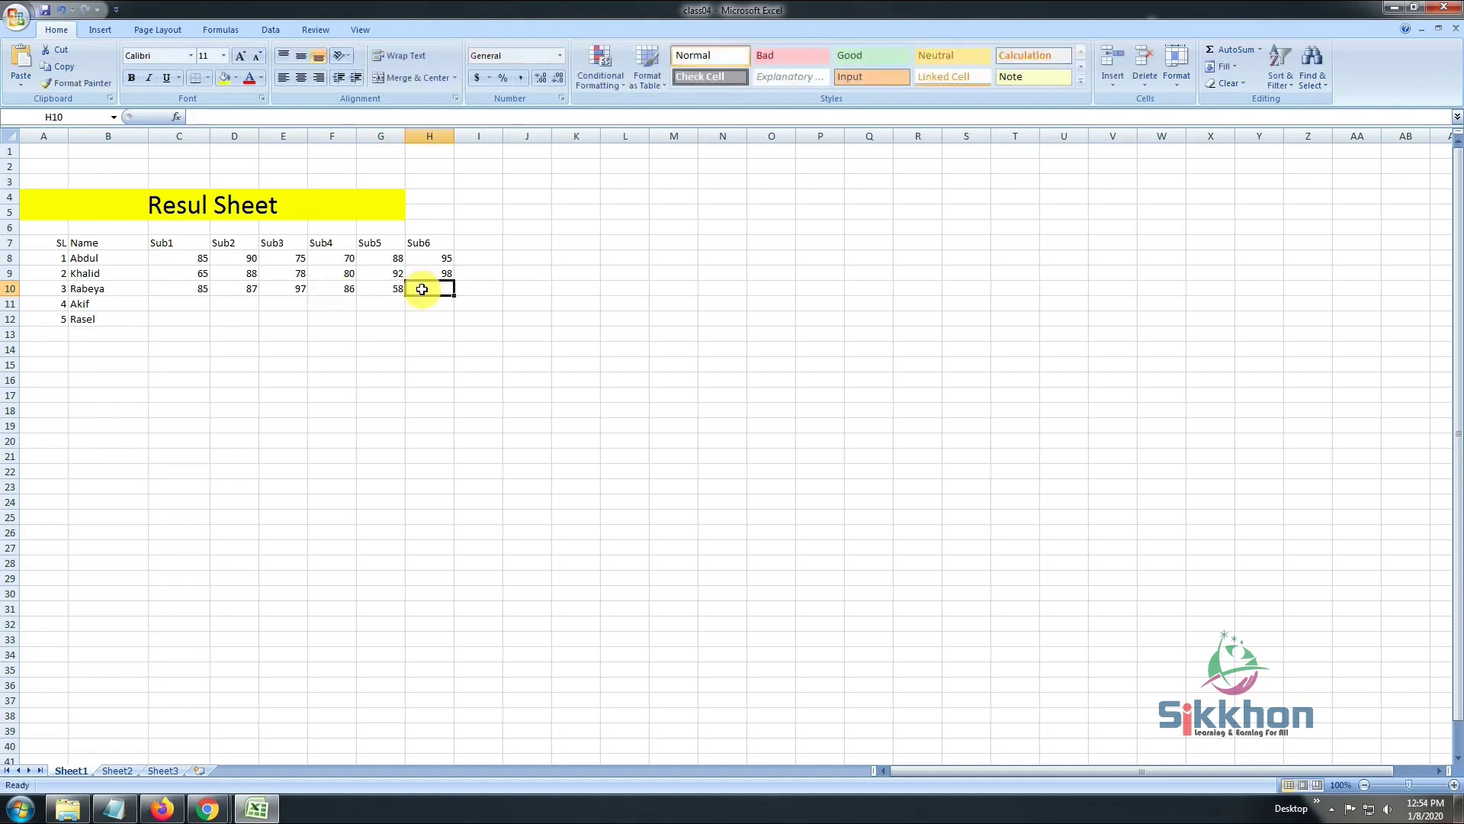
text(75)
Fill in the fourth student's marks 70, 85, 57, 65, 70 and 95 in cells C11 through H11.
click(186, 302)
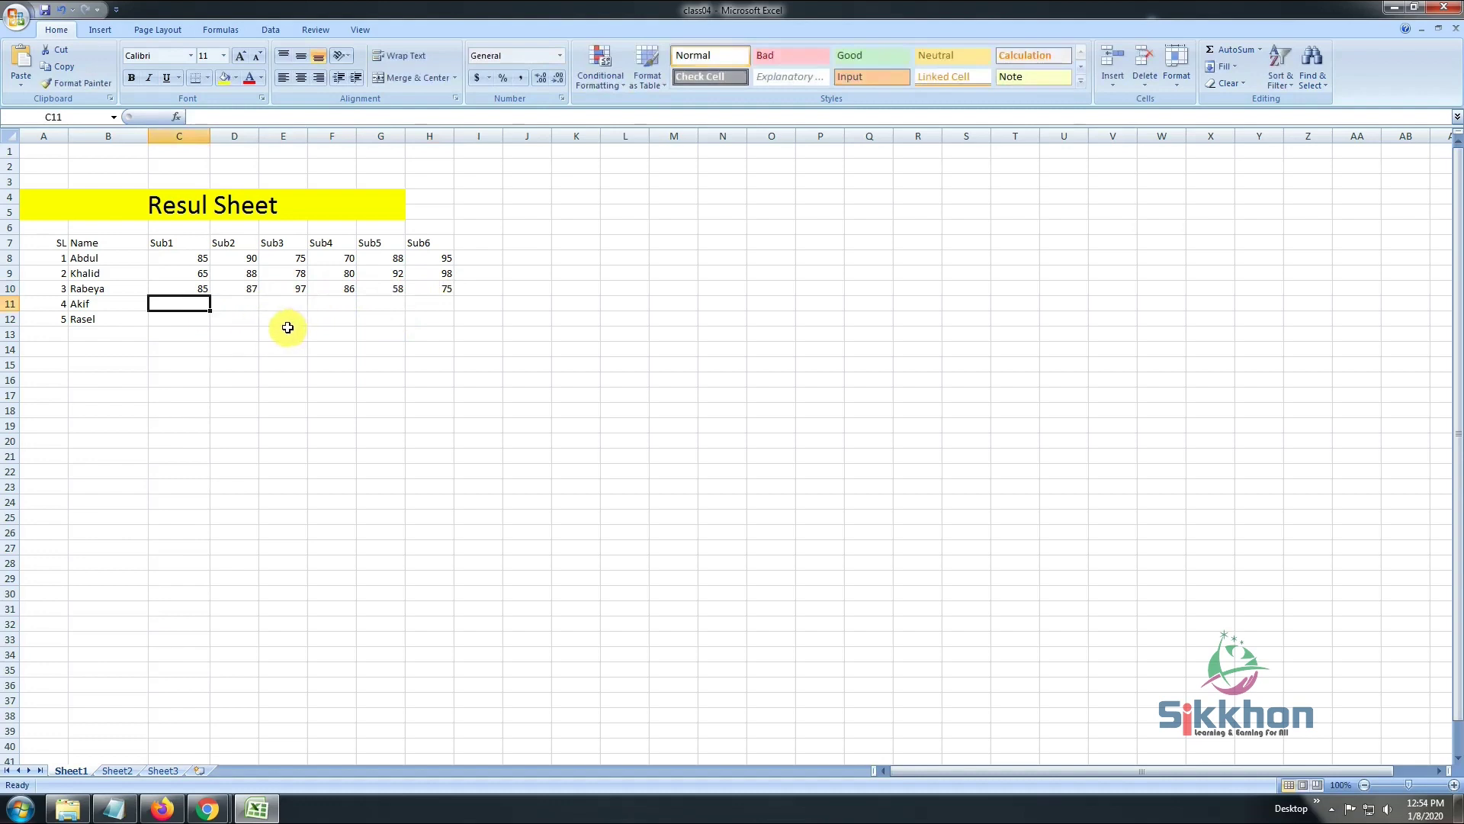
text(70)
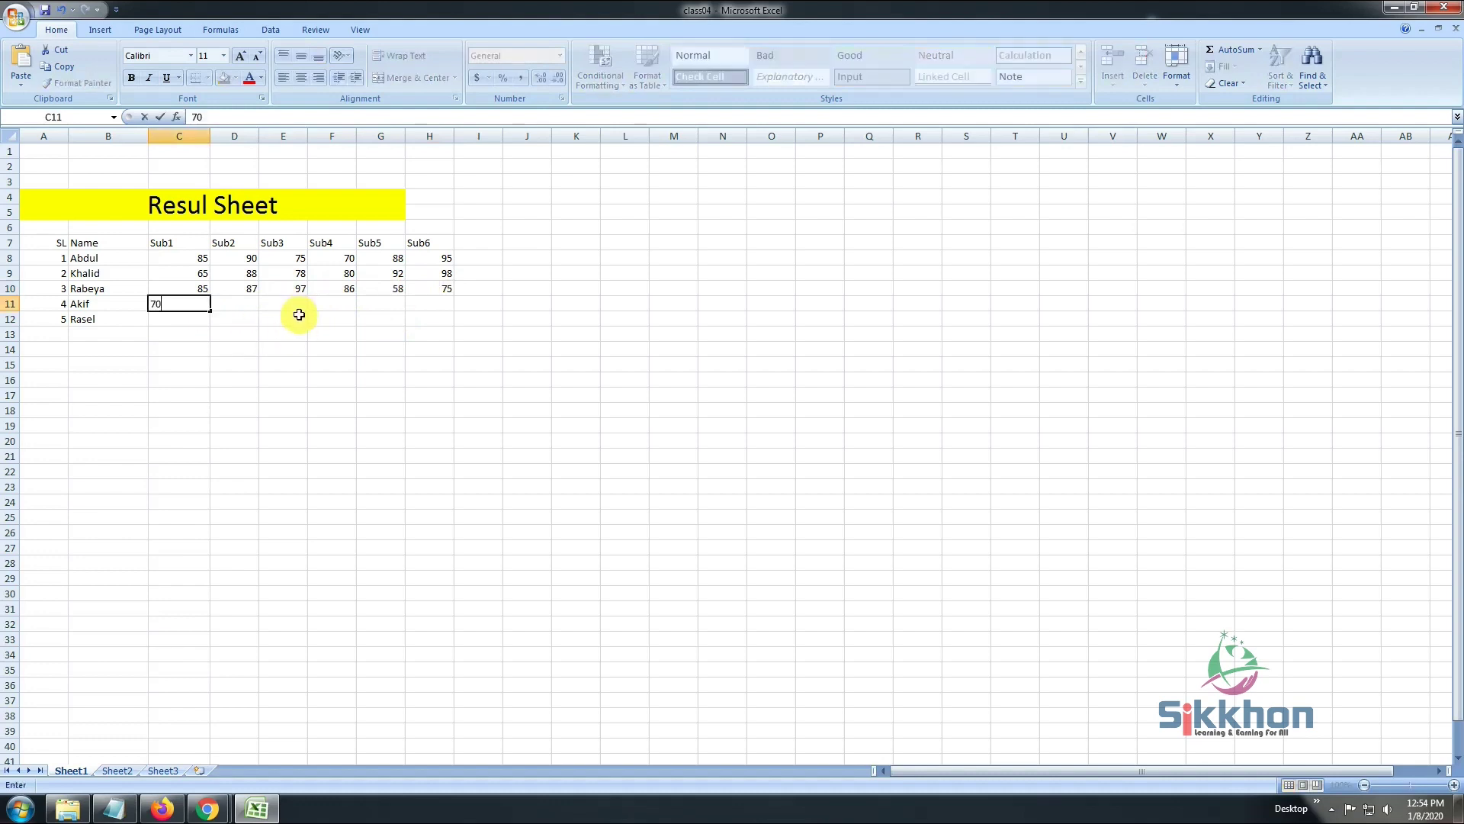
click(236, 303)
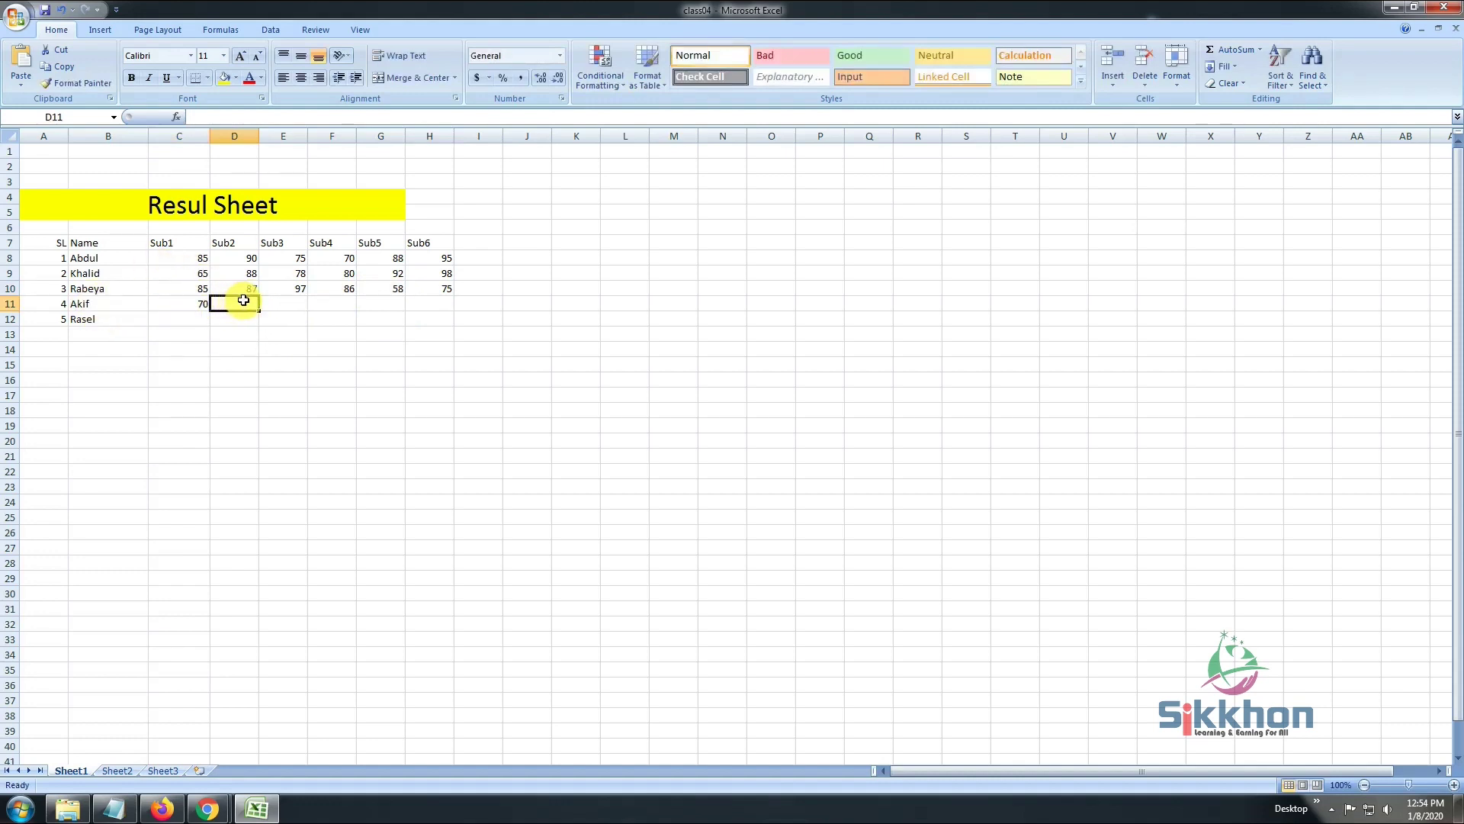
text(85)
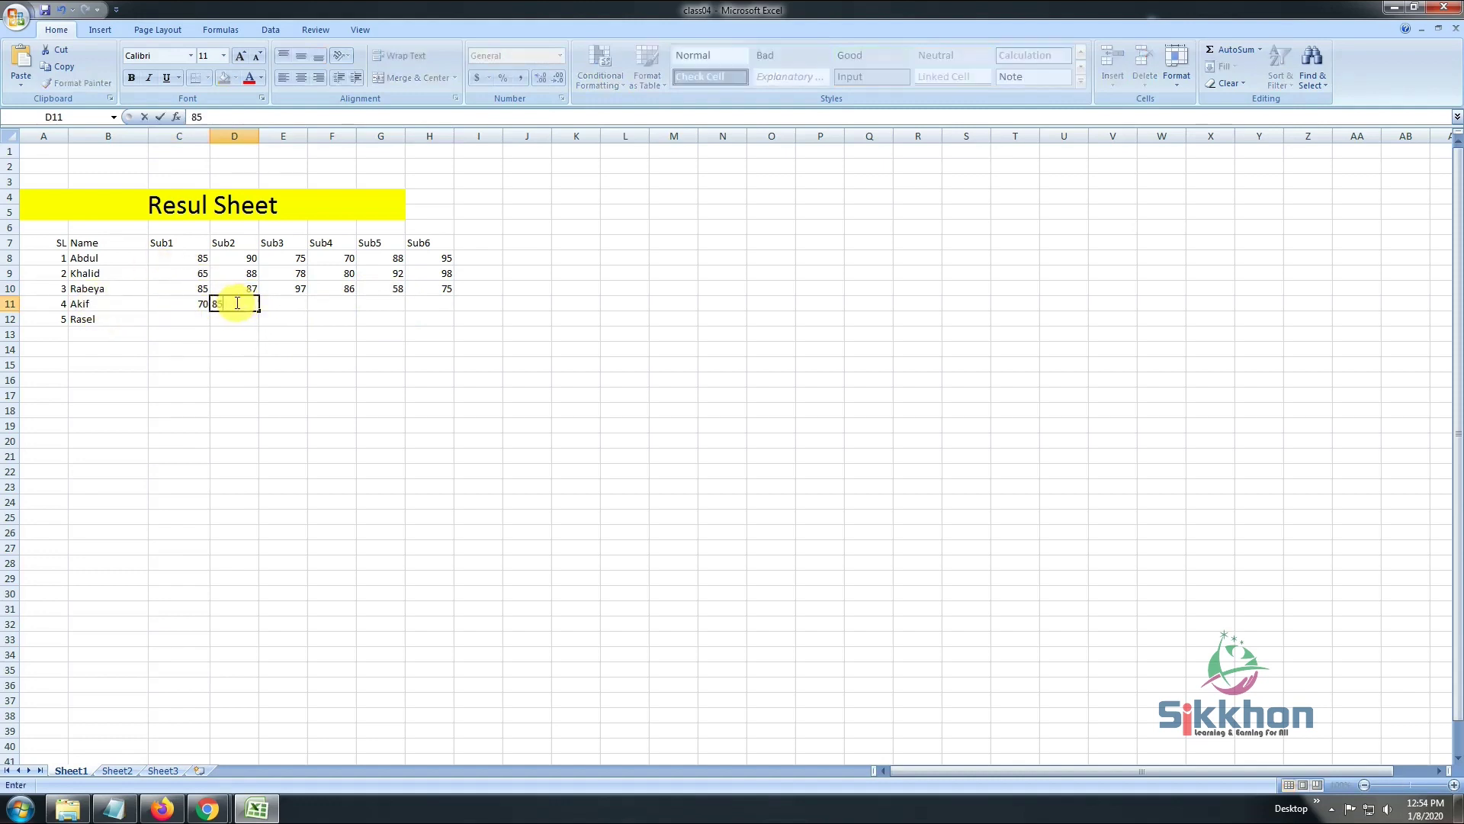
click(294, 302)
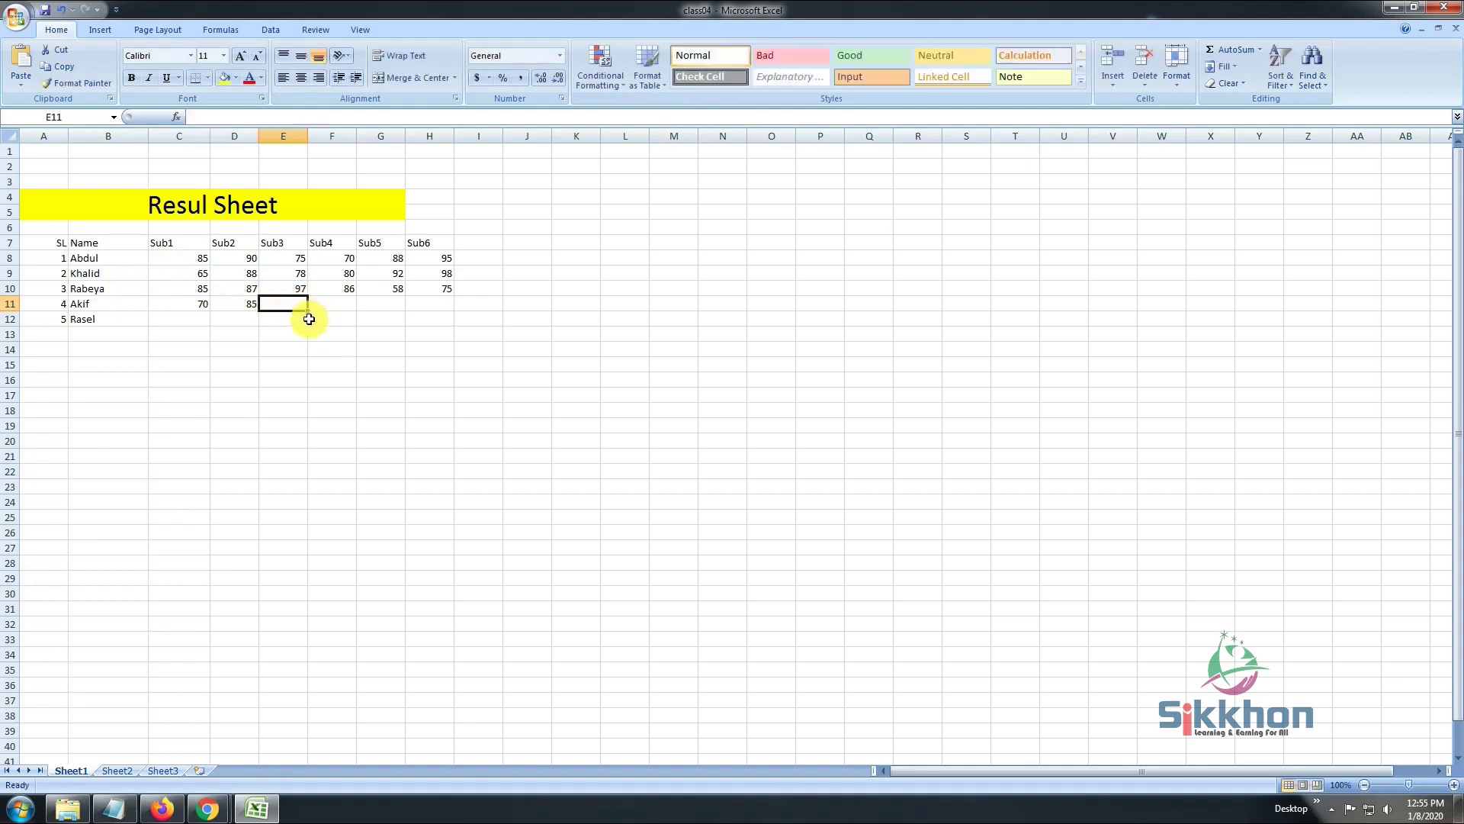
text(57)
click(351, 304)
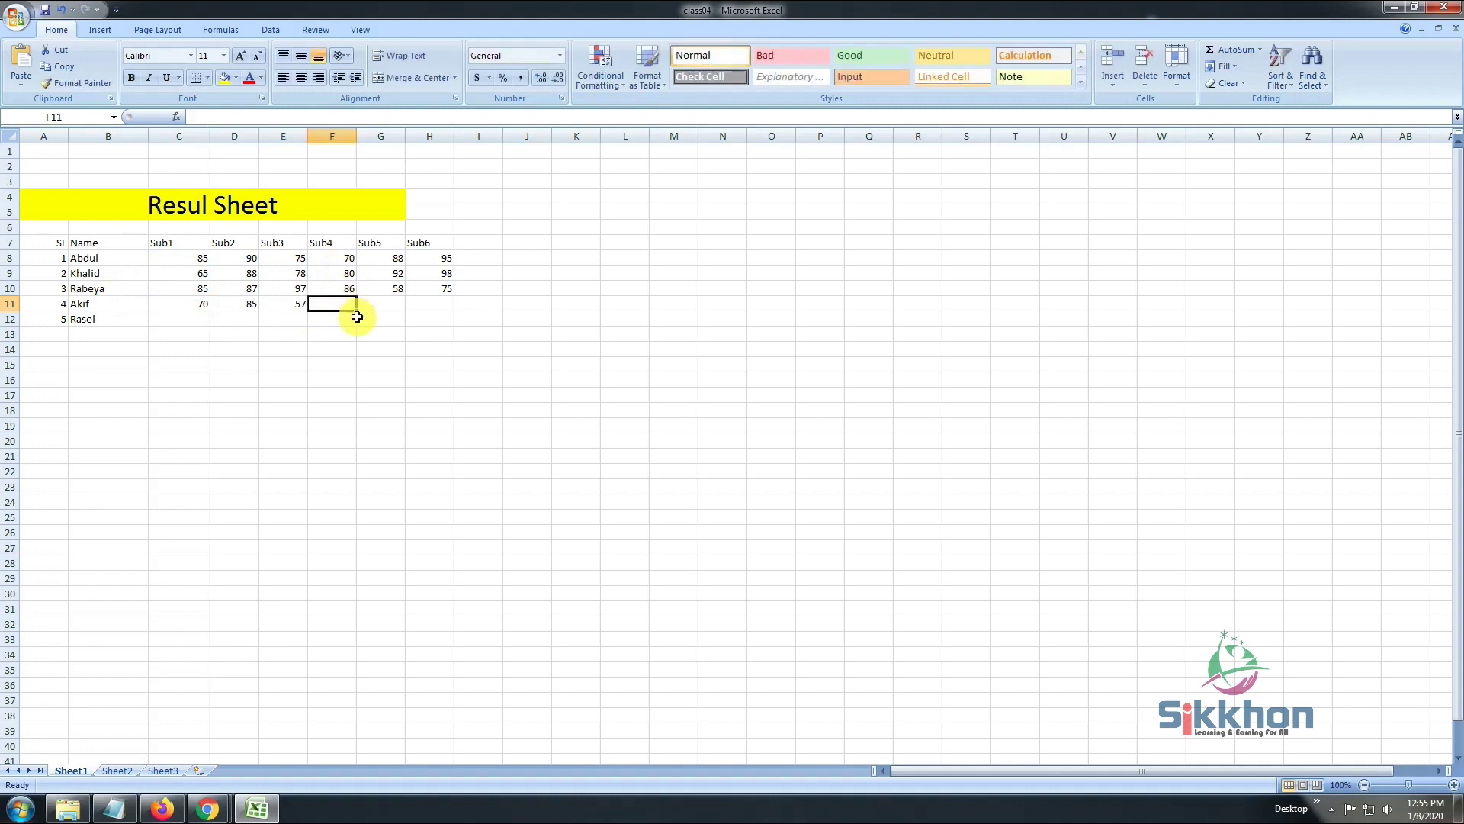
text(65)
click(382, 304)
text(70)
click(428, 306)
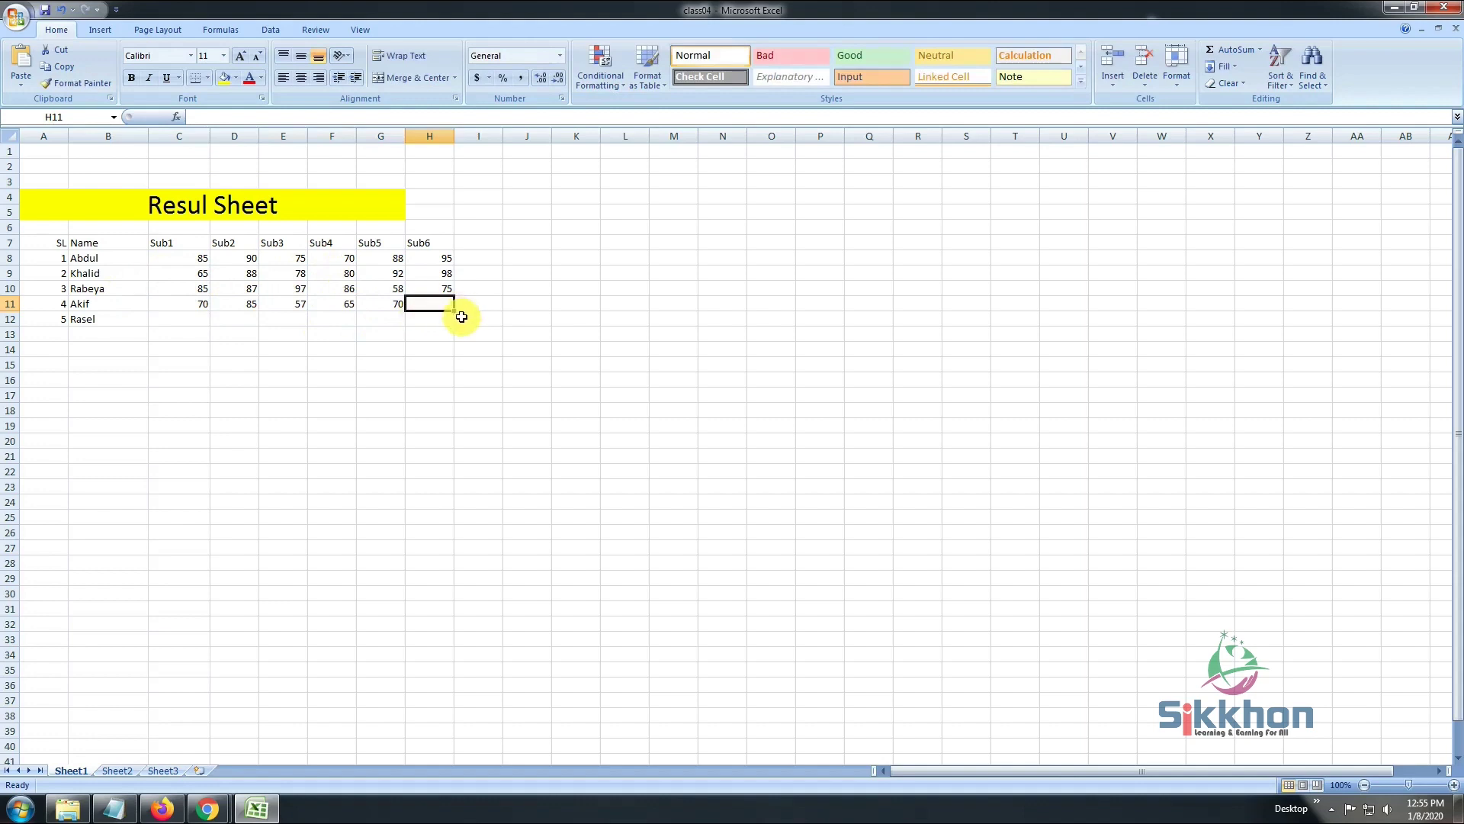
text(95)
Fill in the fifth student's marks 70, 78, 85, 95, 88 and 80 in cells C12 through H12, and widen column H slightly.
click(200, 317)
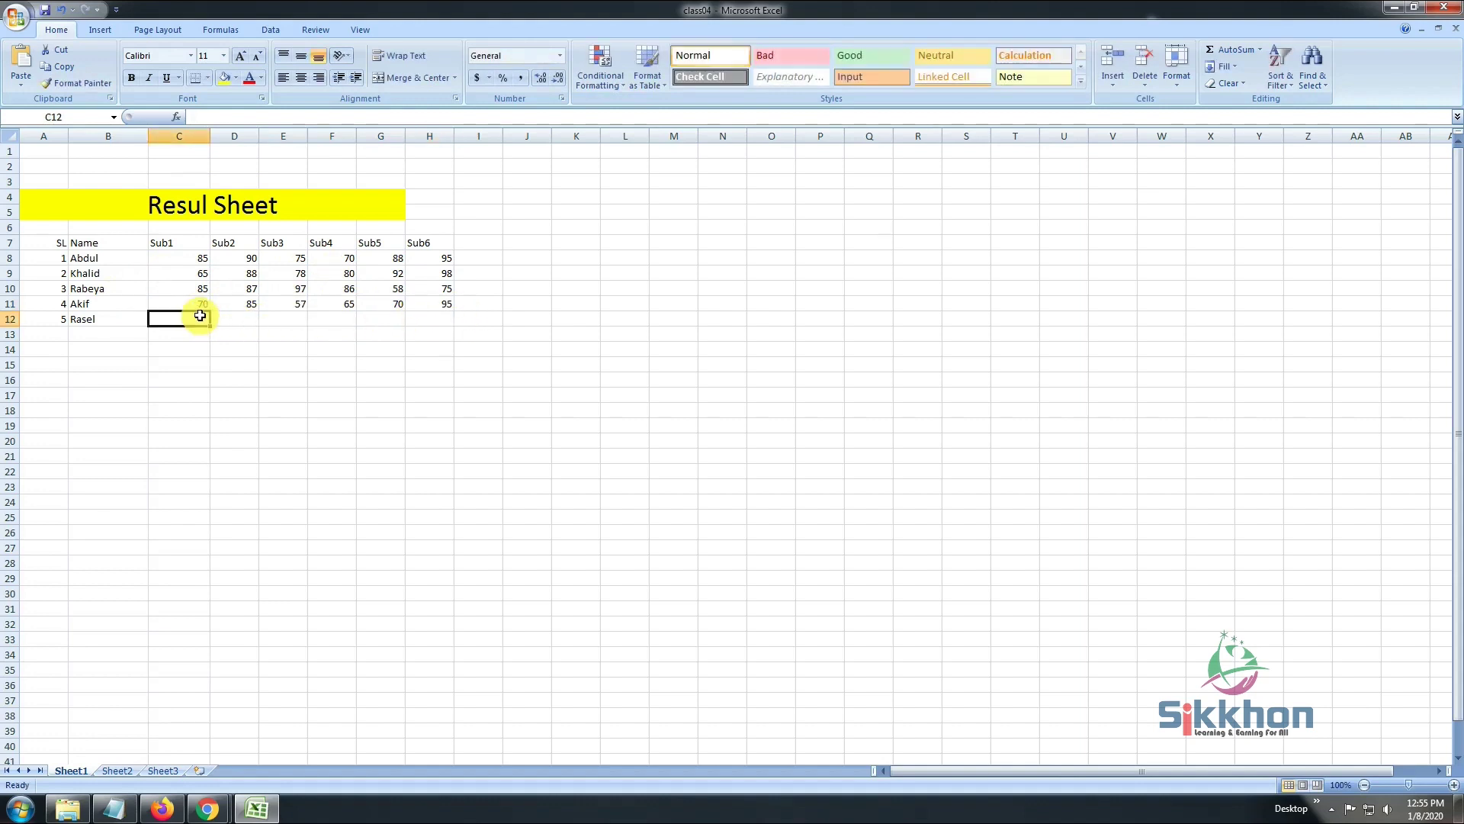
text(70)
click(253, 319)
text(78)
click(291, 319)
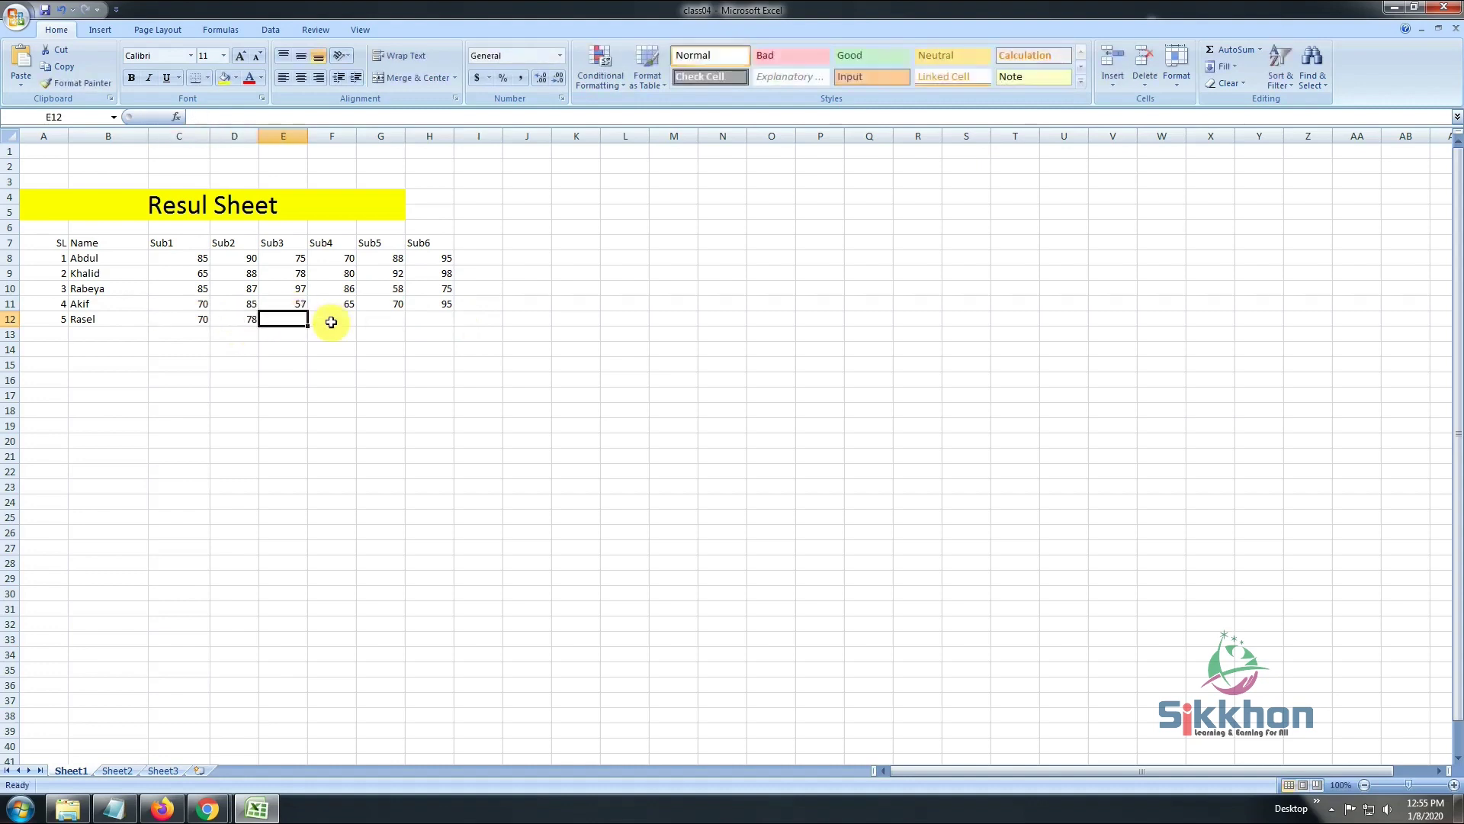
text(85)
click(343, 319)
text(95)
click(385, 320)
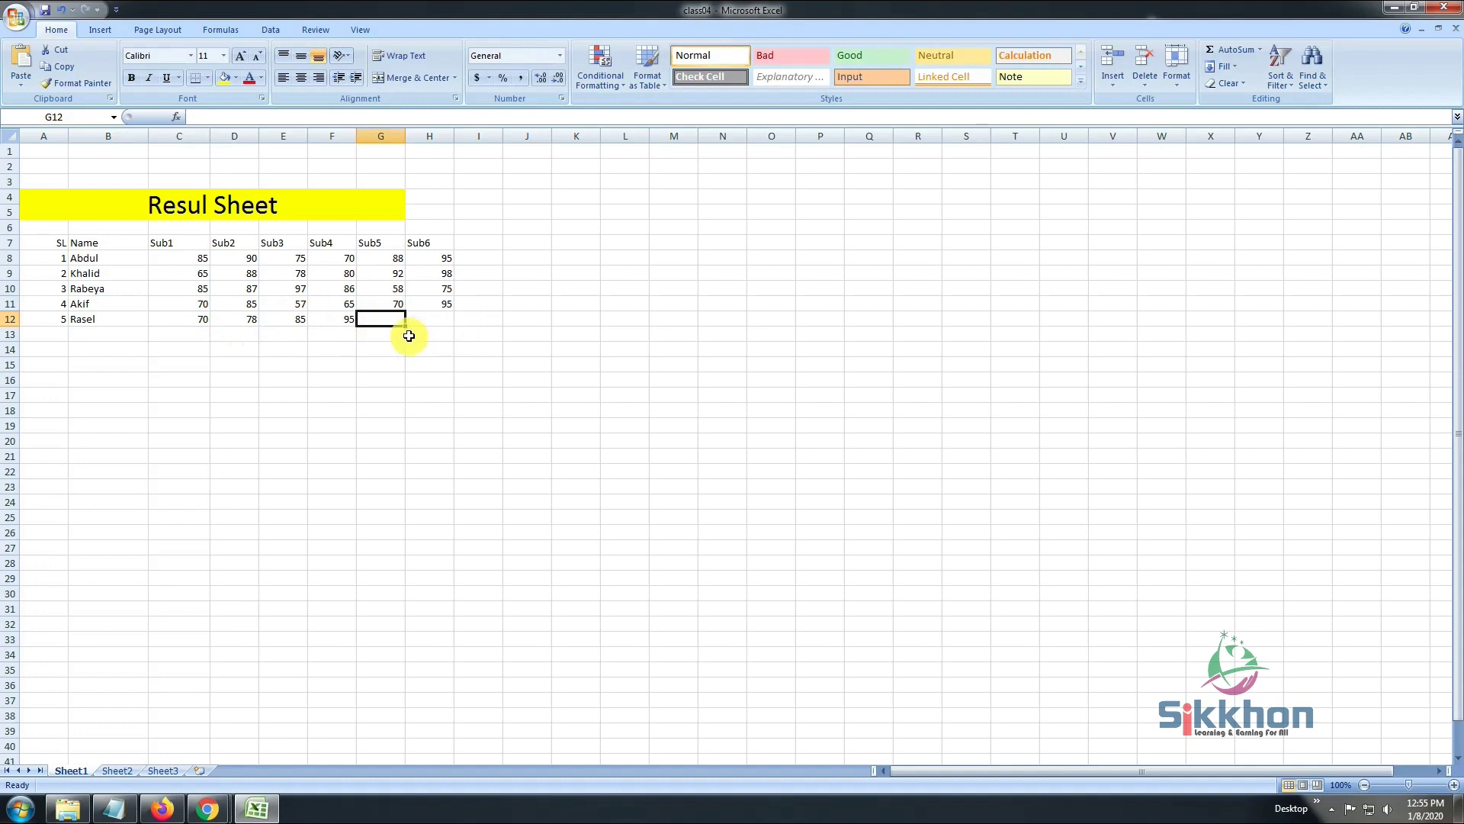
text(88)
click(419, 319)
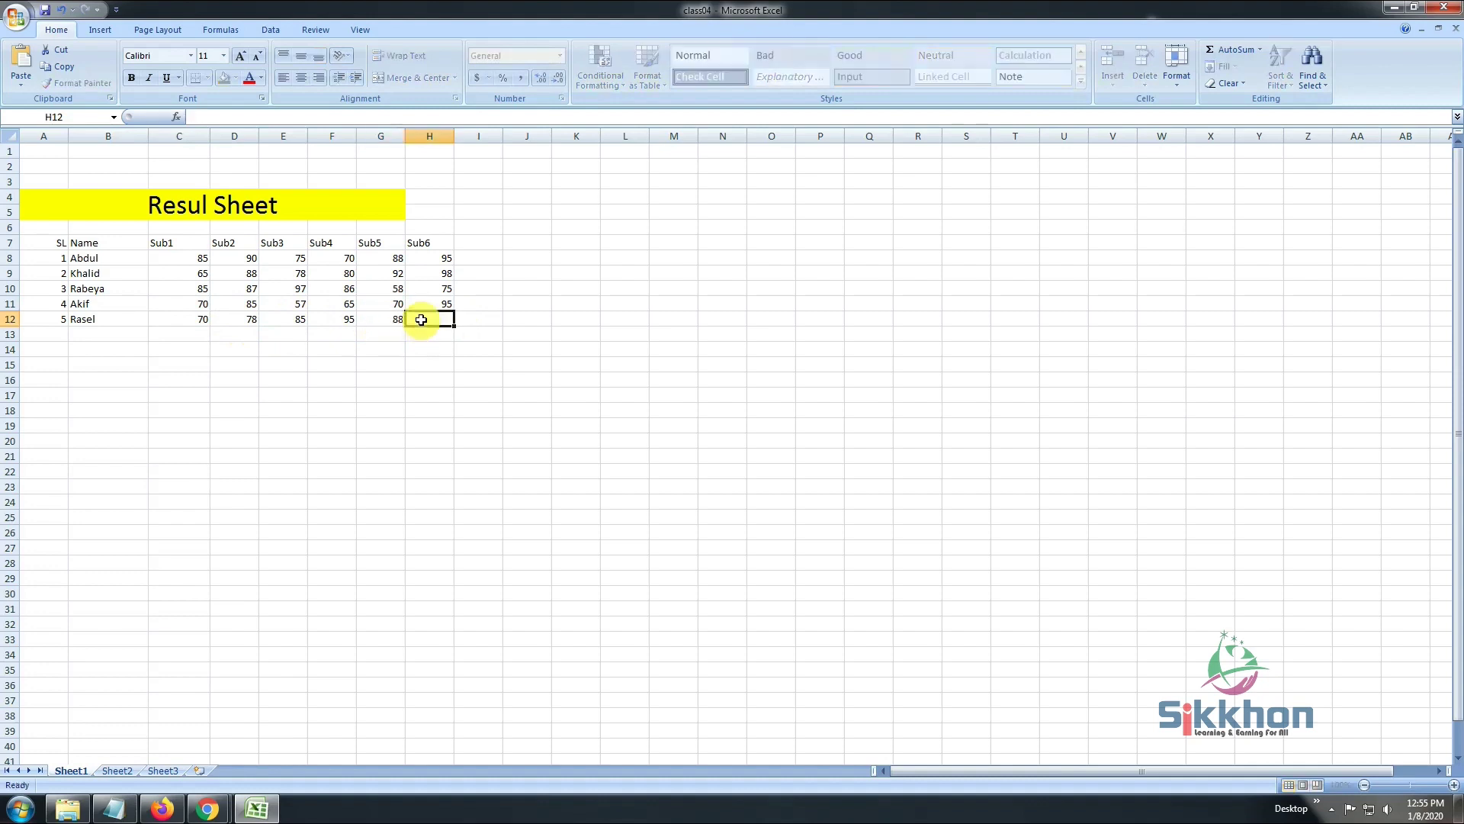
text(80)
click(457, 320)
drag(453, 139, 463, 142)
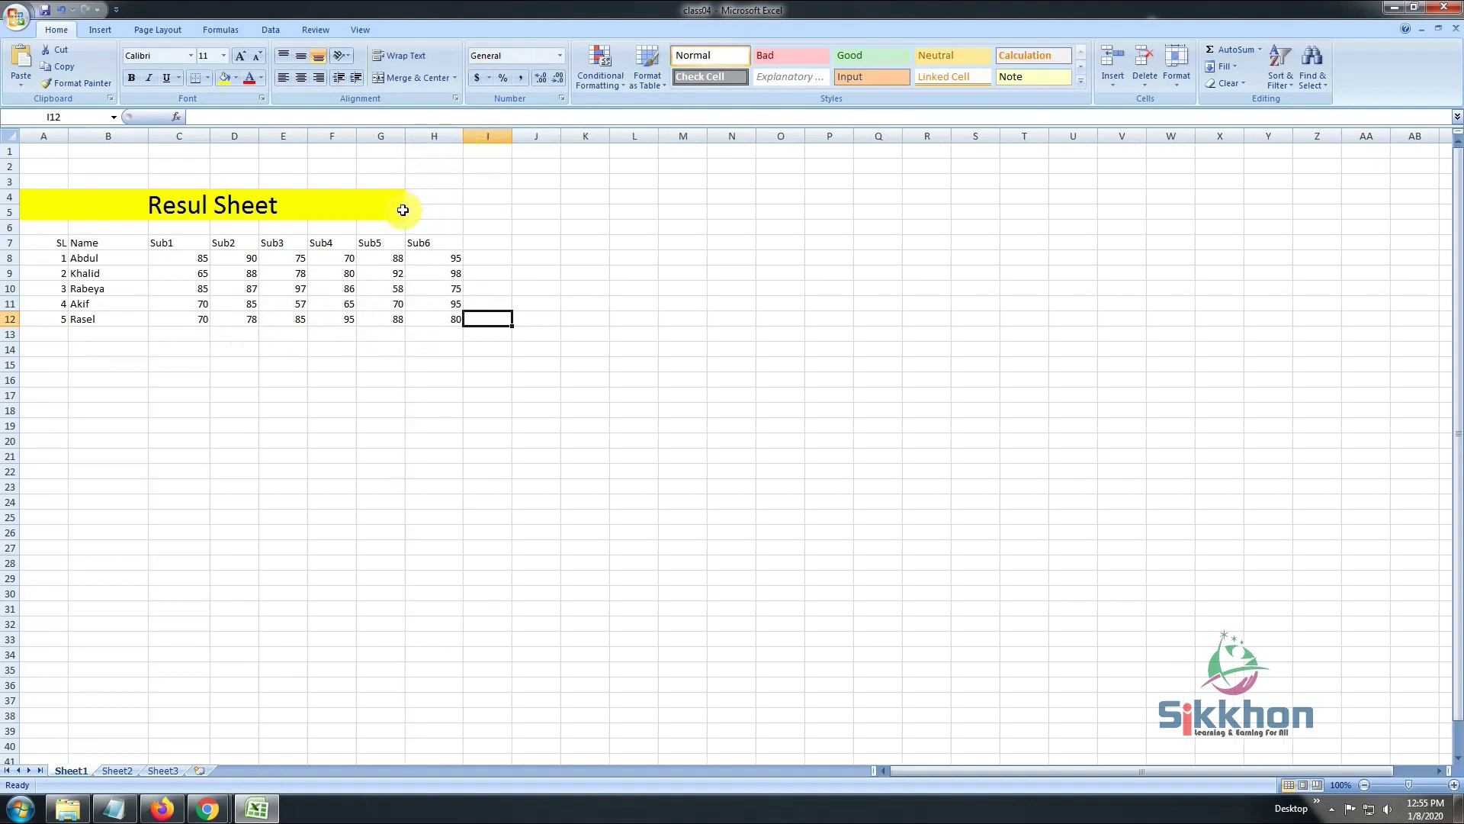
click(331, 207)
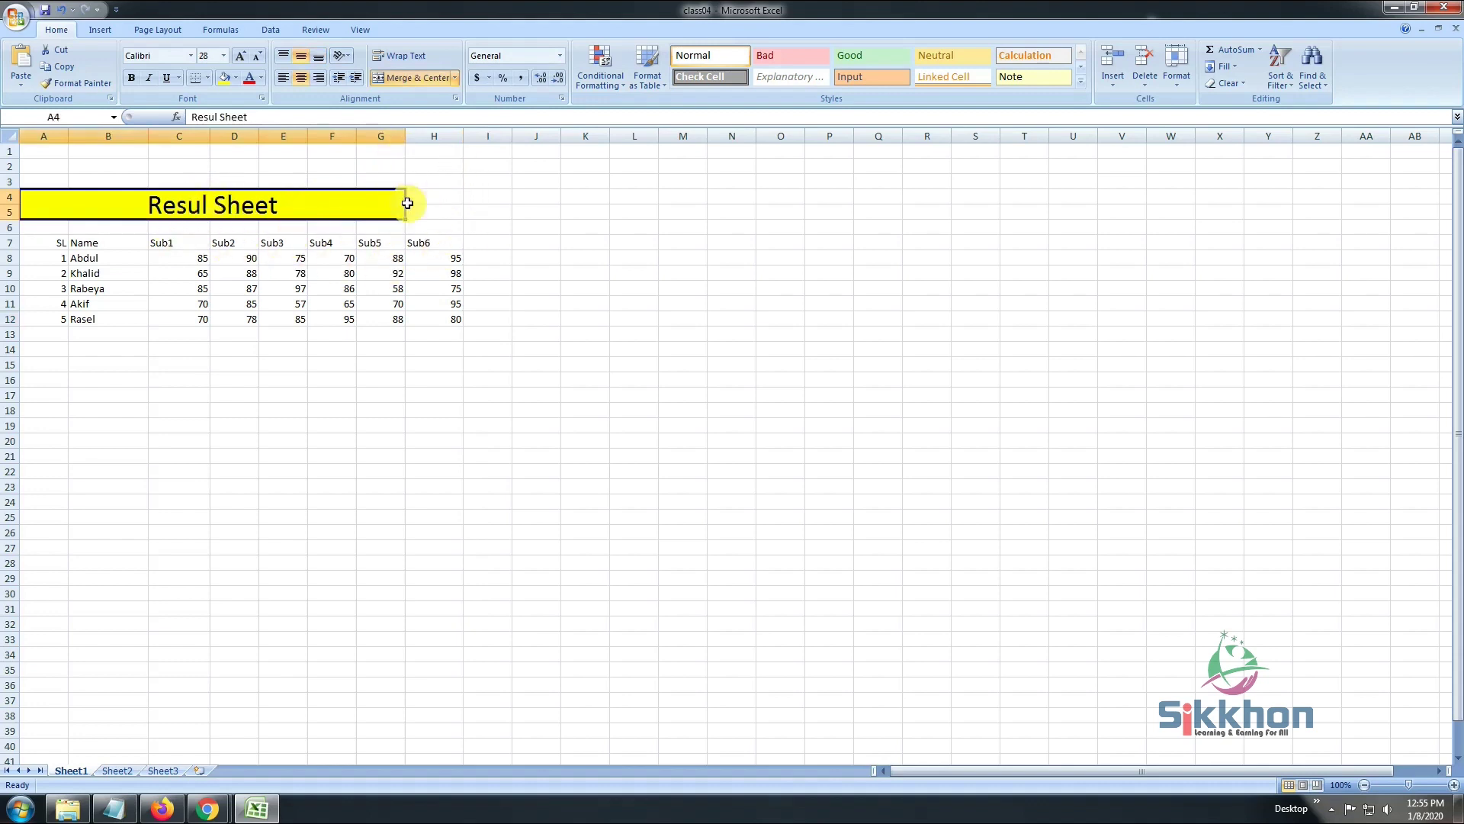
click(241, 243)
click(245, 273)
click(248, 303)
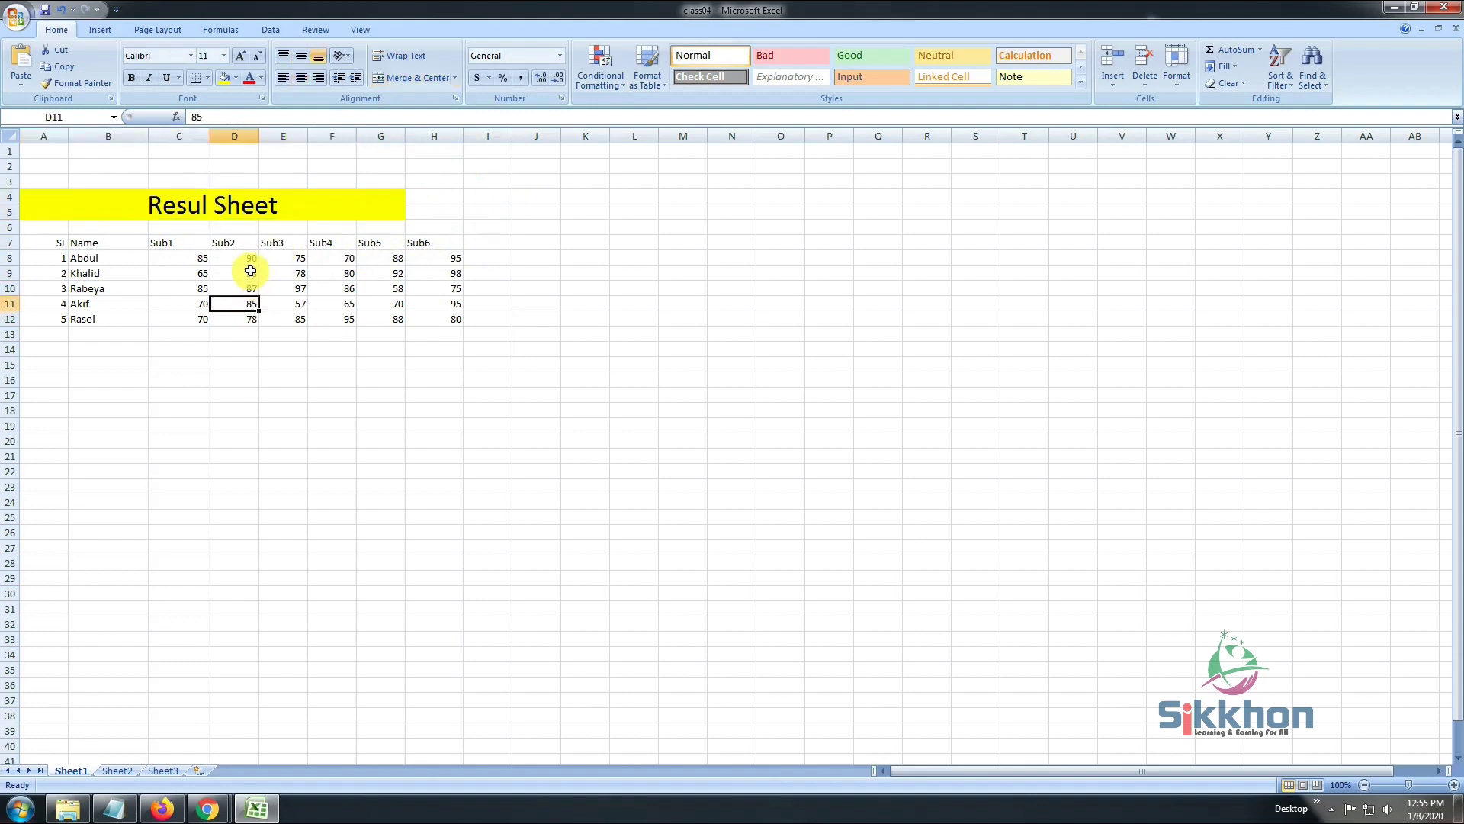
click(235, 242)
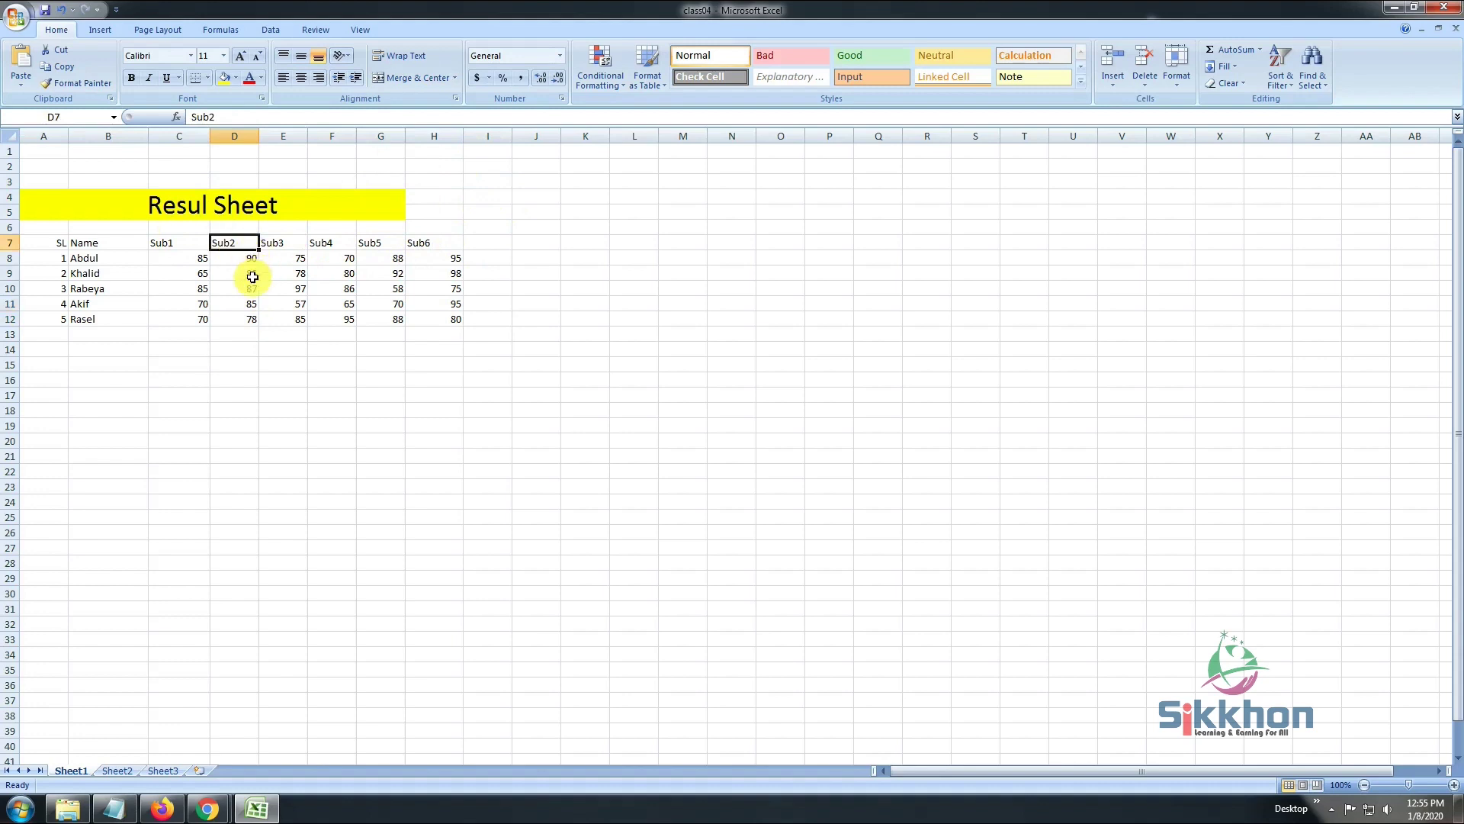
Right-align the subject headings Sub1 through Sub6 in cells C7 through H7.
click(183, 244)
drag(176, 250, 441, 247)
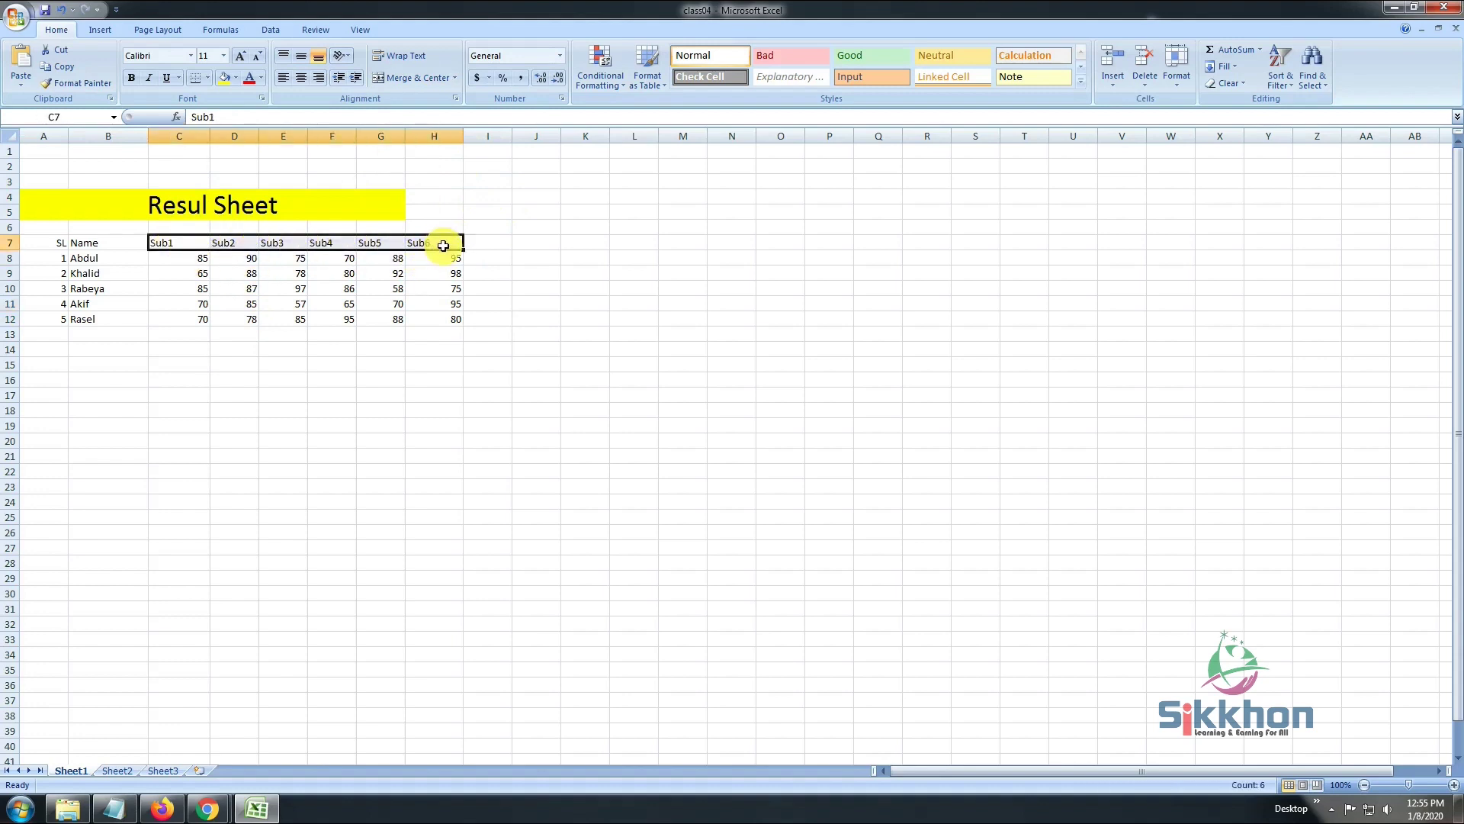
click(319, 77)
click(367, 273)
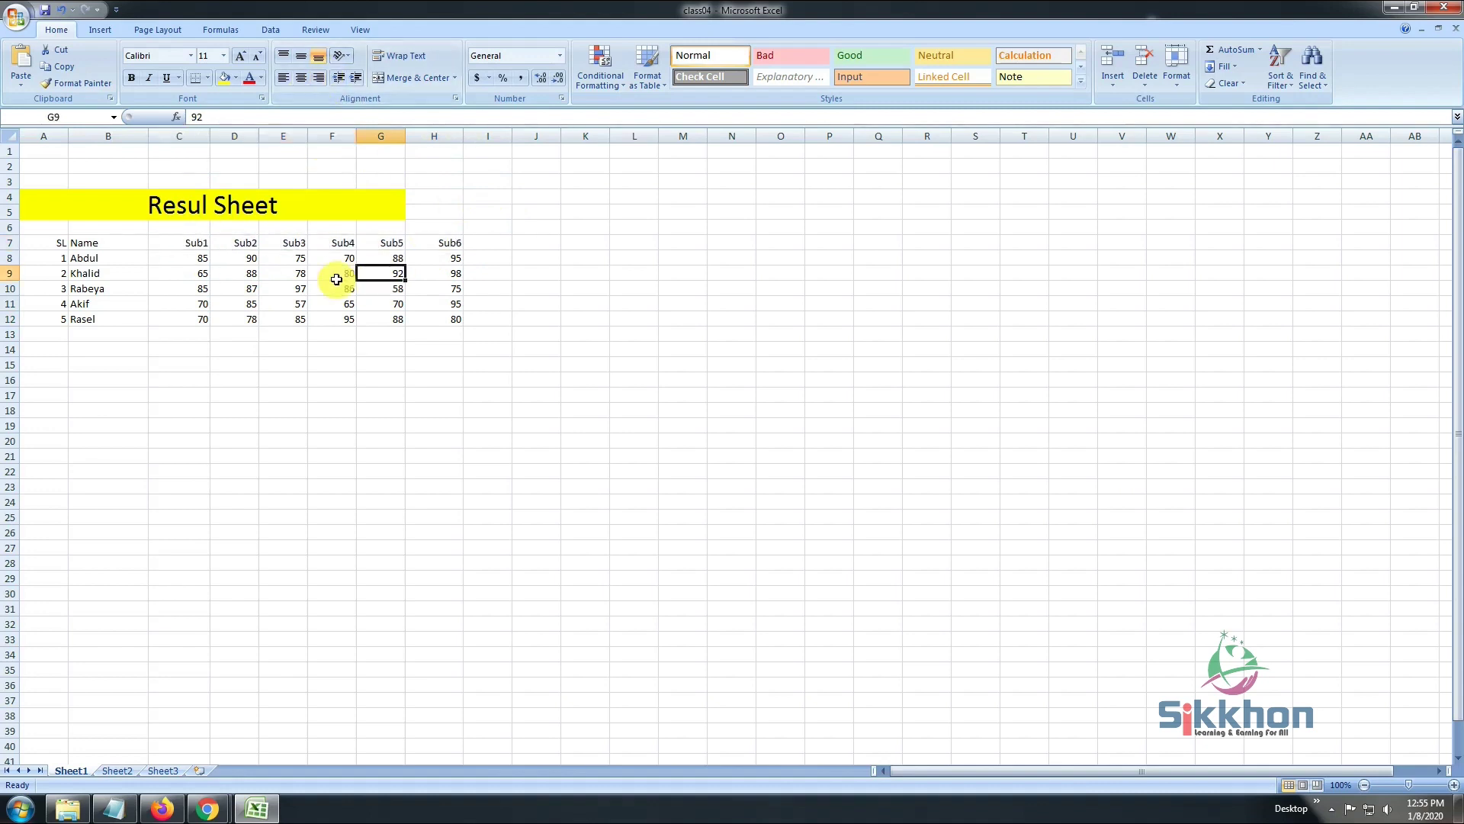
Format header cells A7 through L7 with a light grey fill and bold 12-point text.
drag(16, 251, 621, 239)
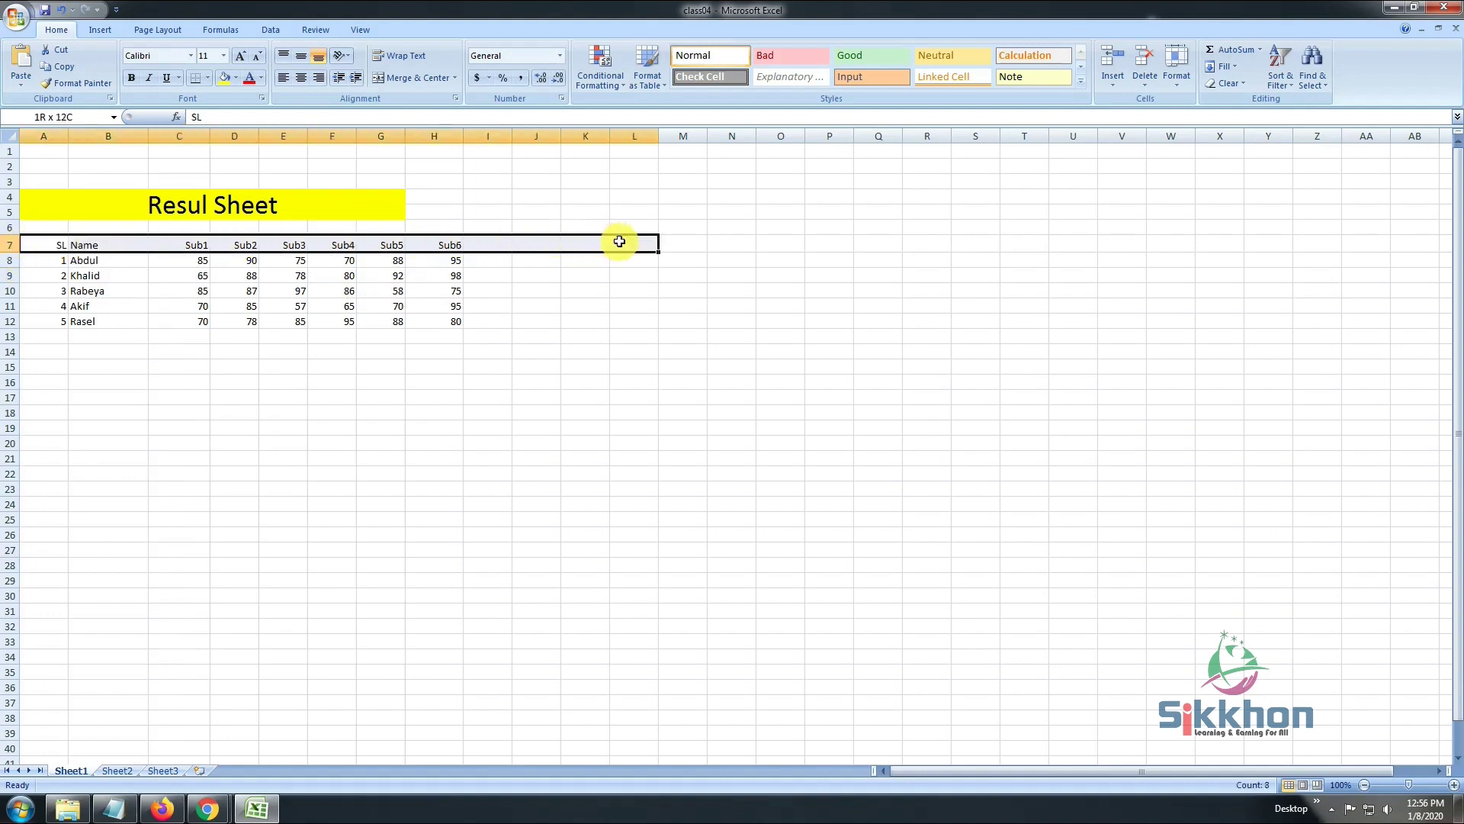
click(236, 80)
click(226, 131)
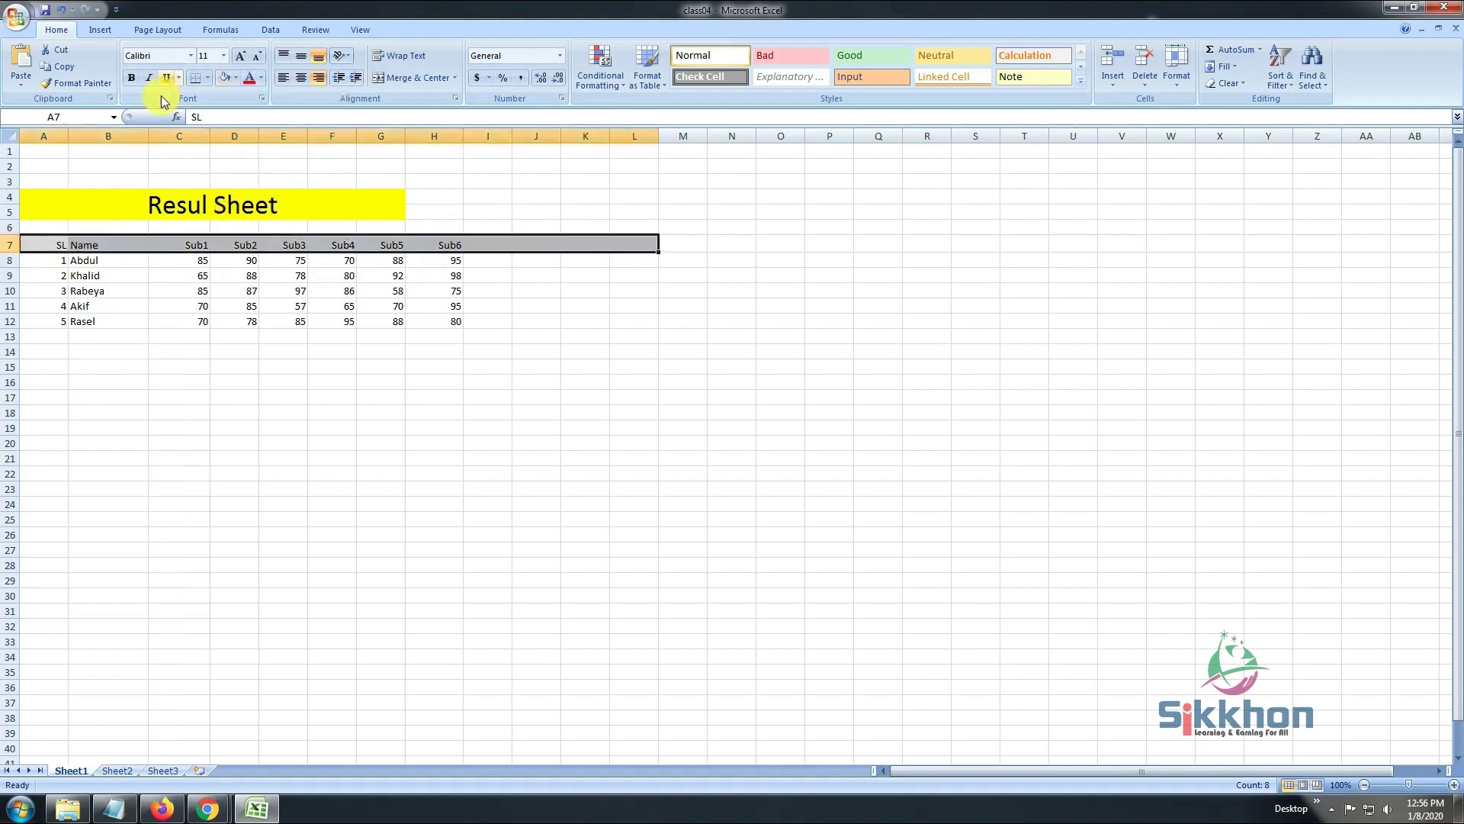
click(131, 77)
click(240, 56)
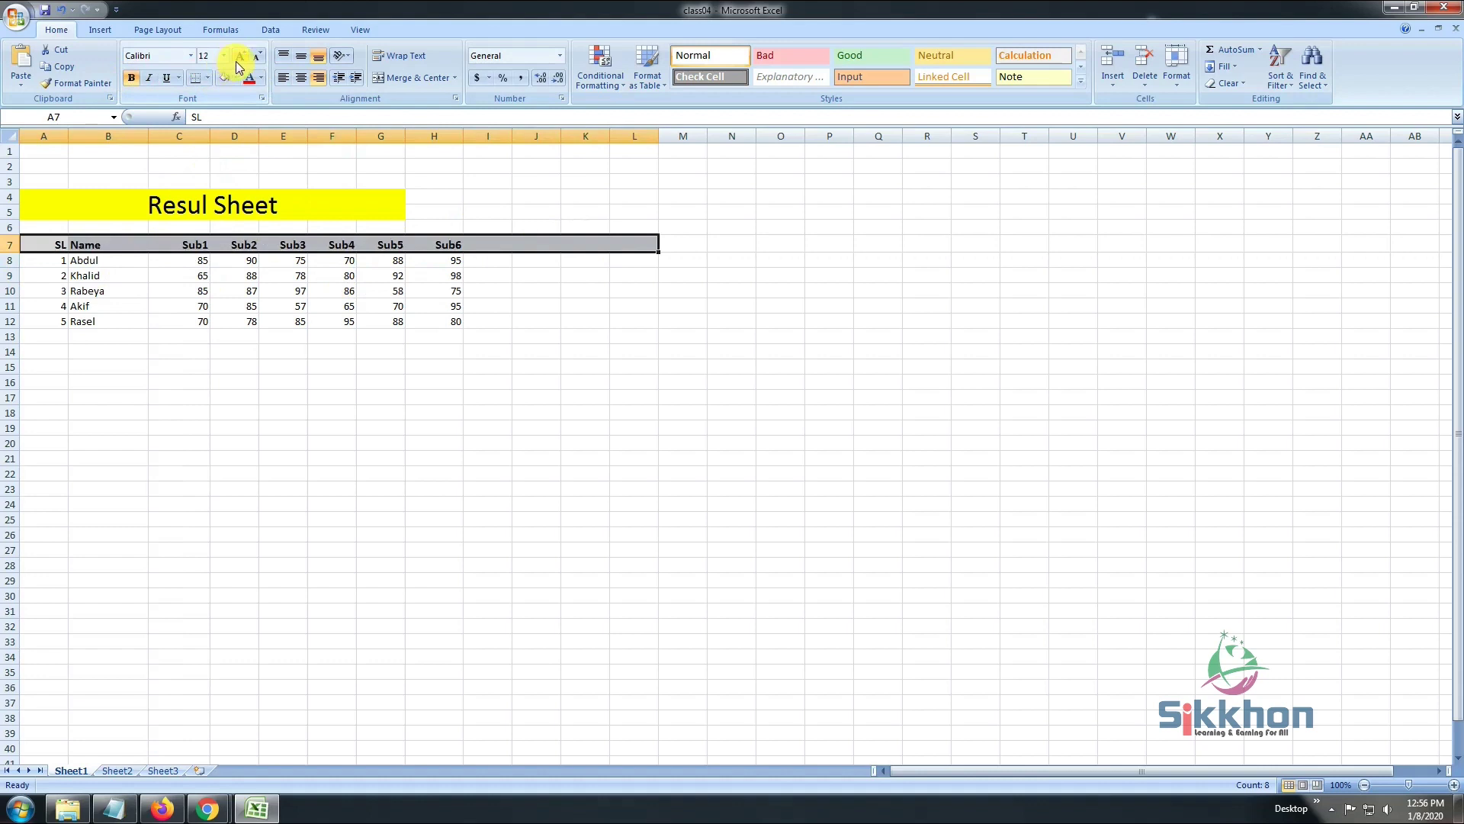
click(332, 321)
Widen column E slightly.
click(349, 245)
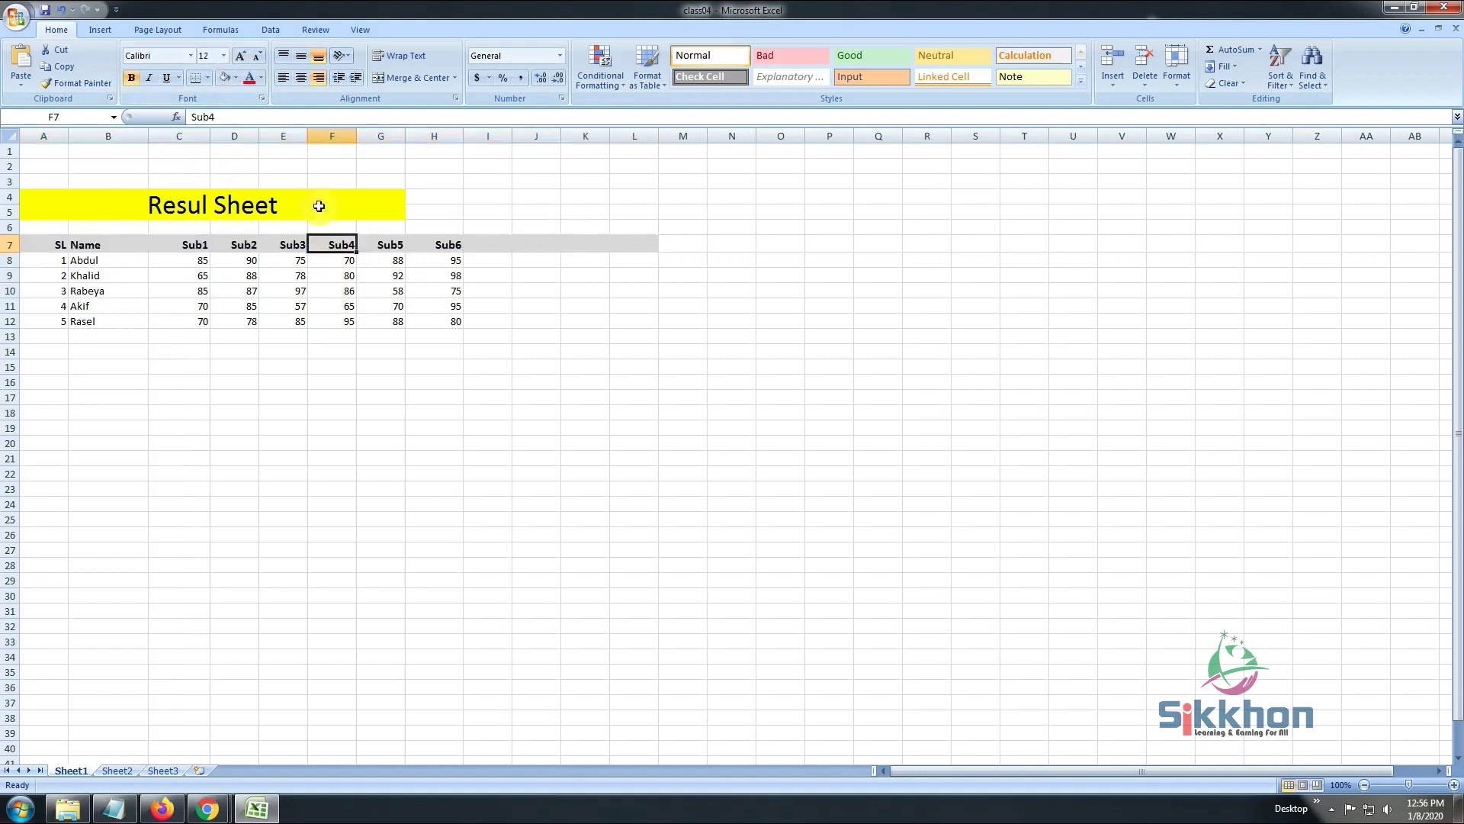
drag(307, 136, 309, 138)
click(415, 280)
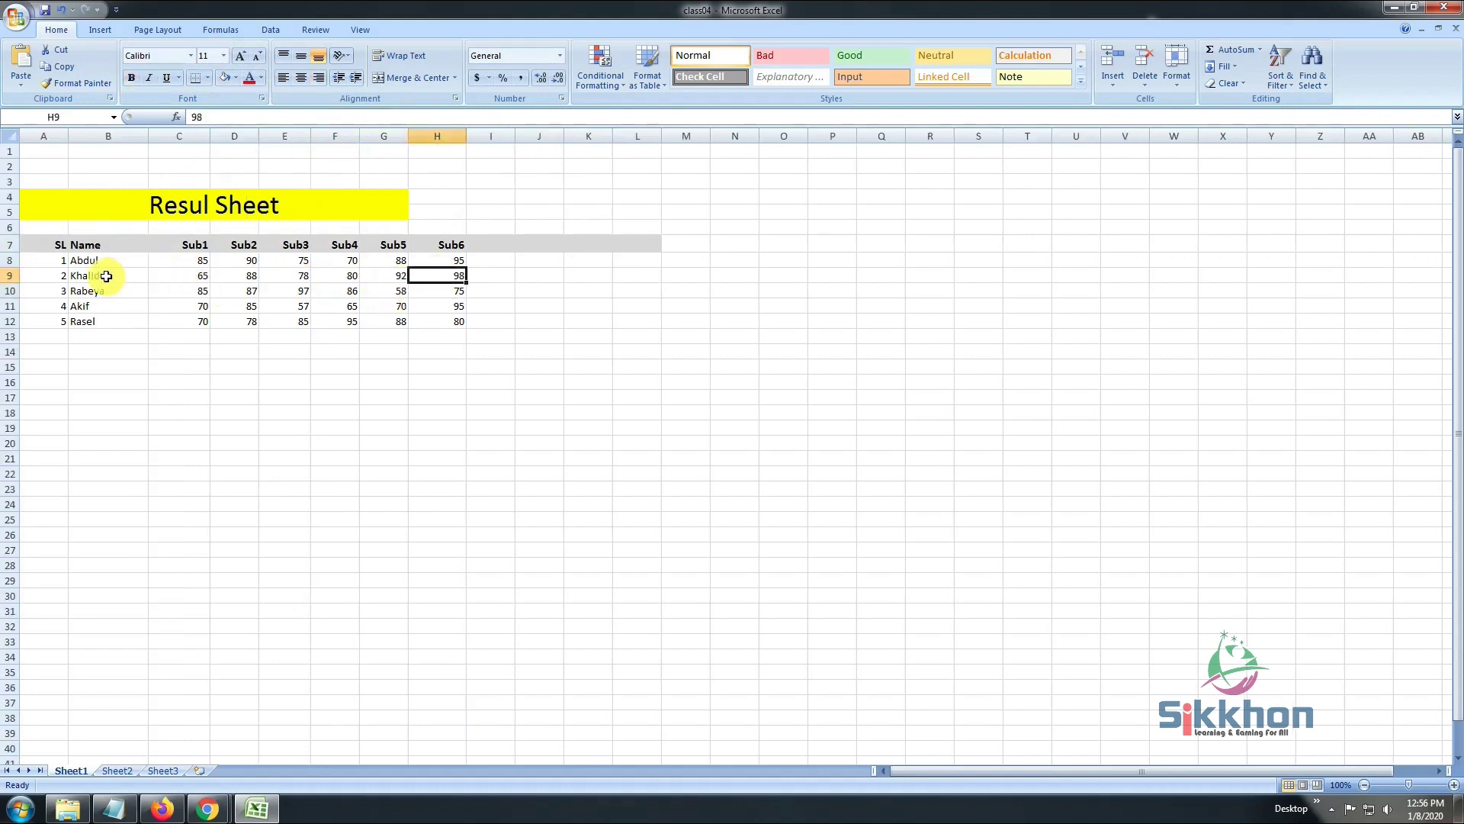
click(191, 261)
click(252, 261)
click(293, 261)
click(343, 262)
click(391, 261)
click(457, 262)
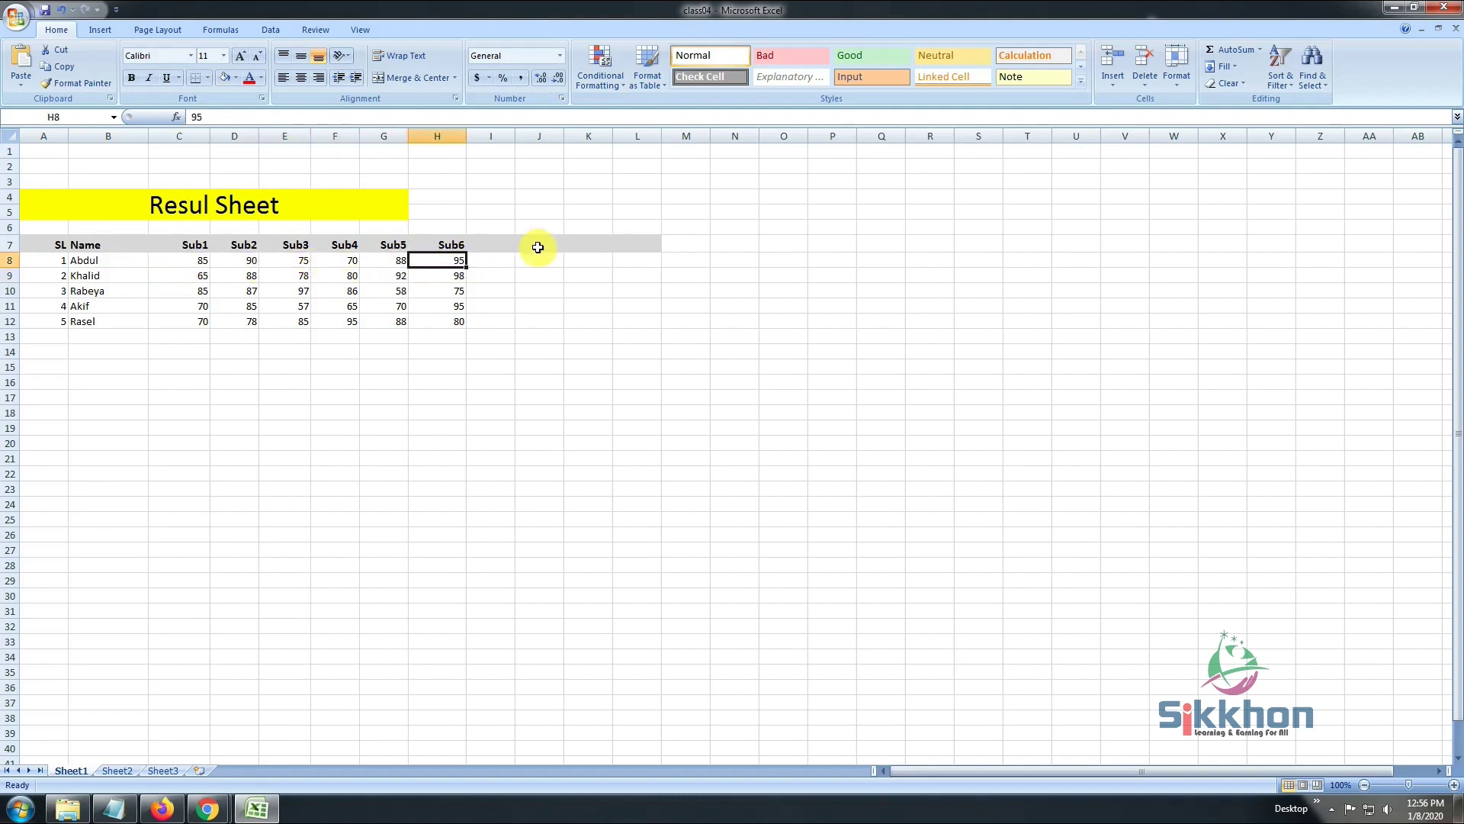
Enter the headings Total, Avg, Min, Max and Grade in cells J7 through N7.
click(542, 242)
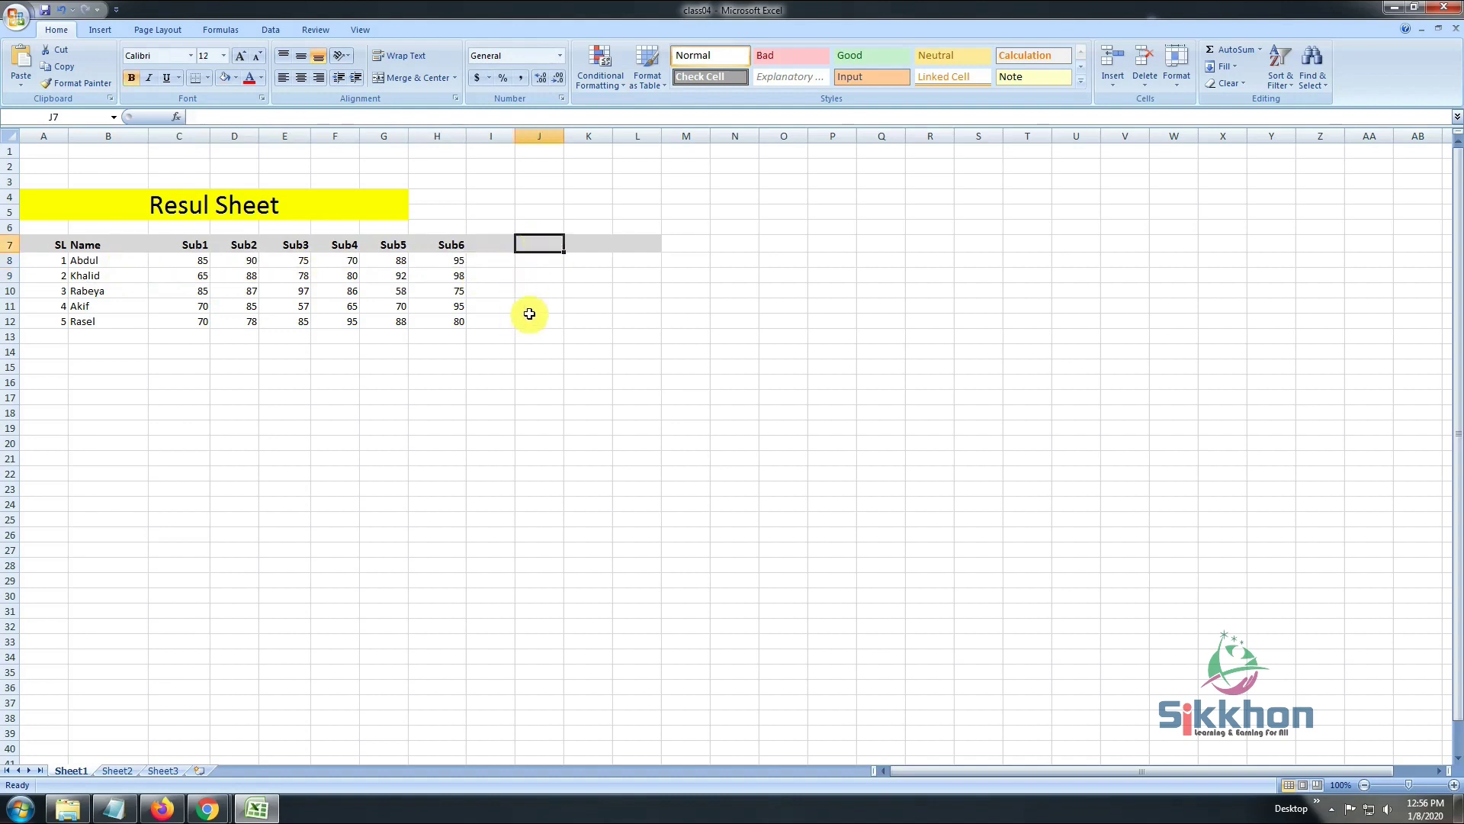
text(Total)
click(578, 243)
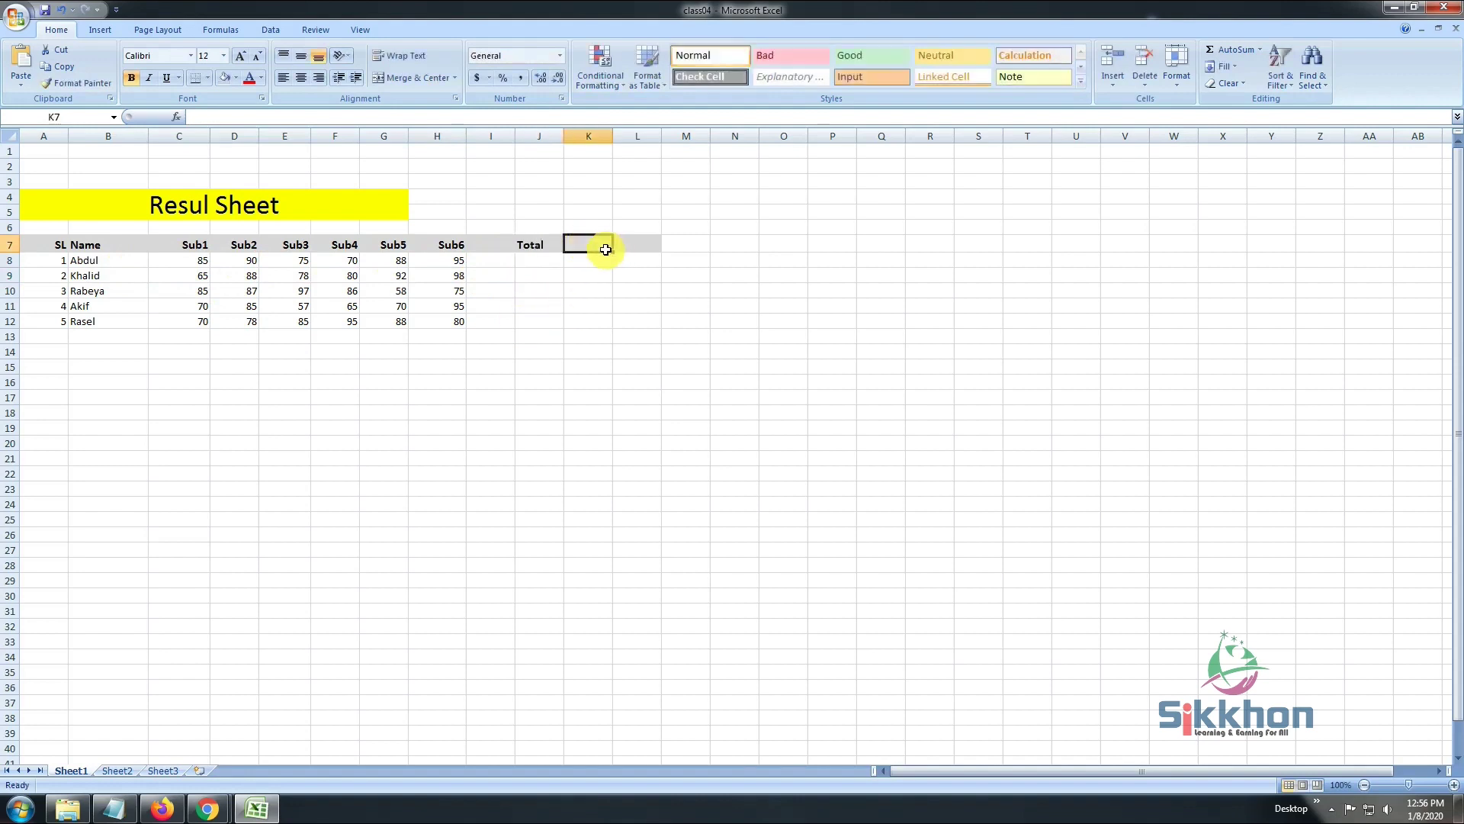
text(A)
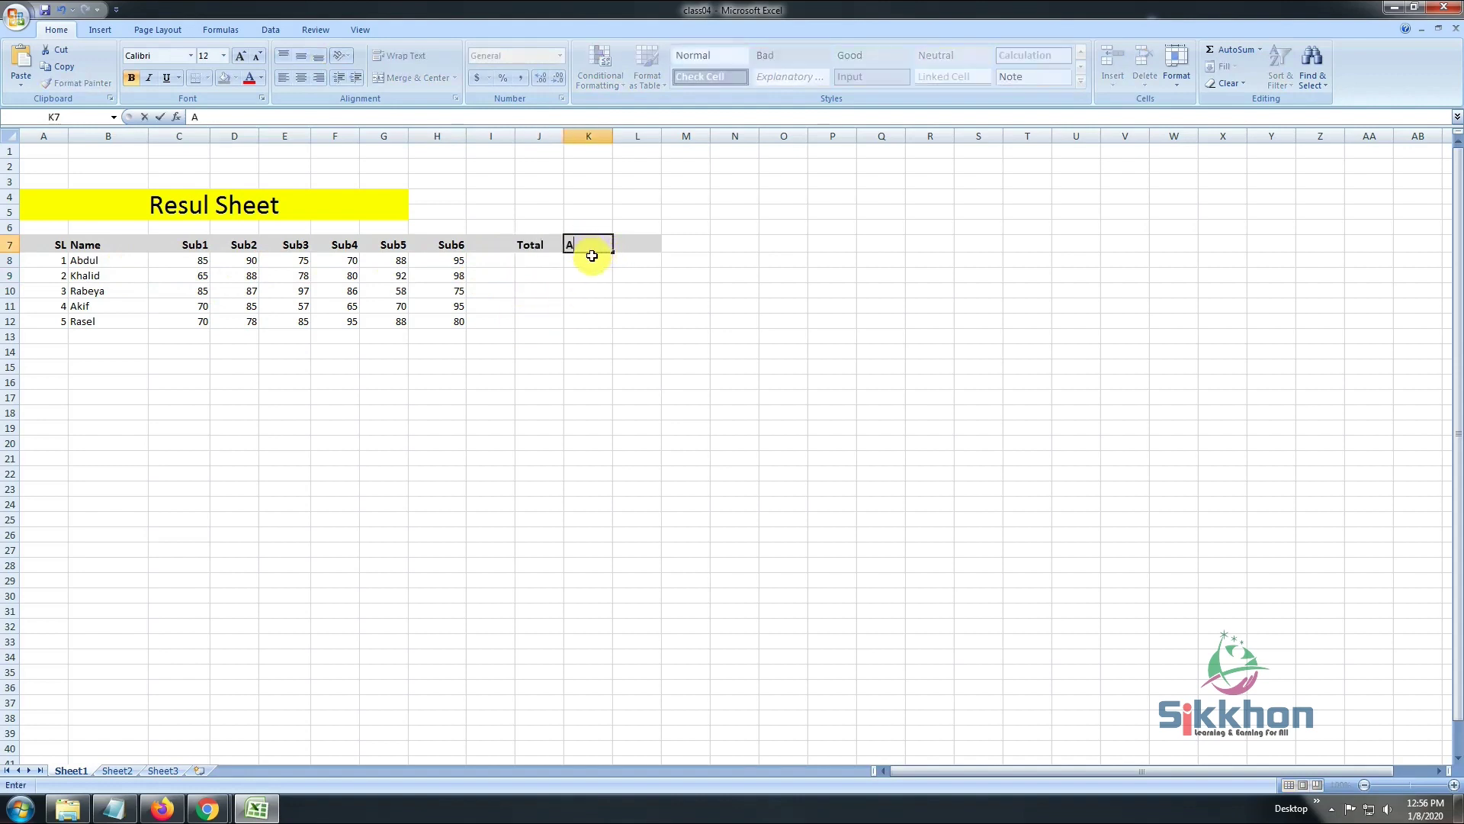
text(vg)
click(634, 242)
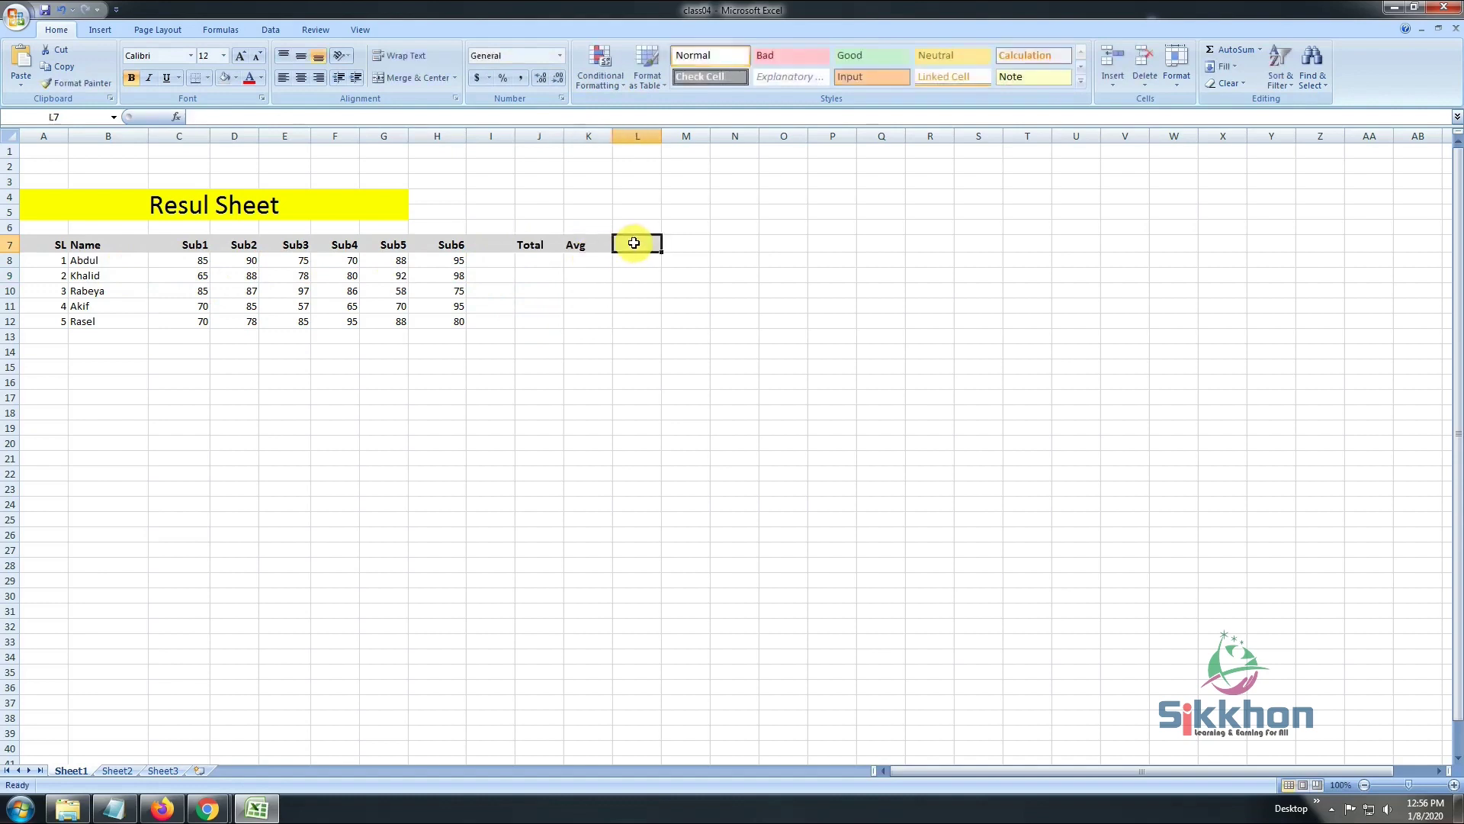
text(Min)
click(684, 243)
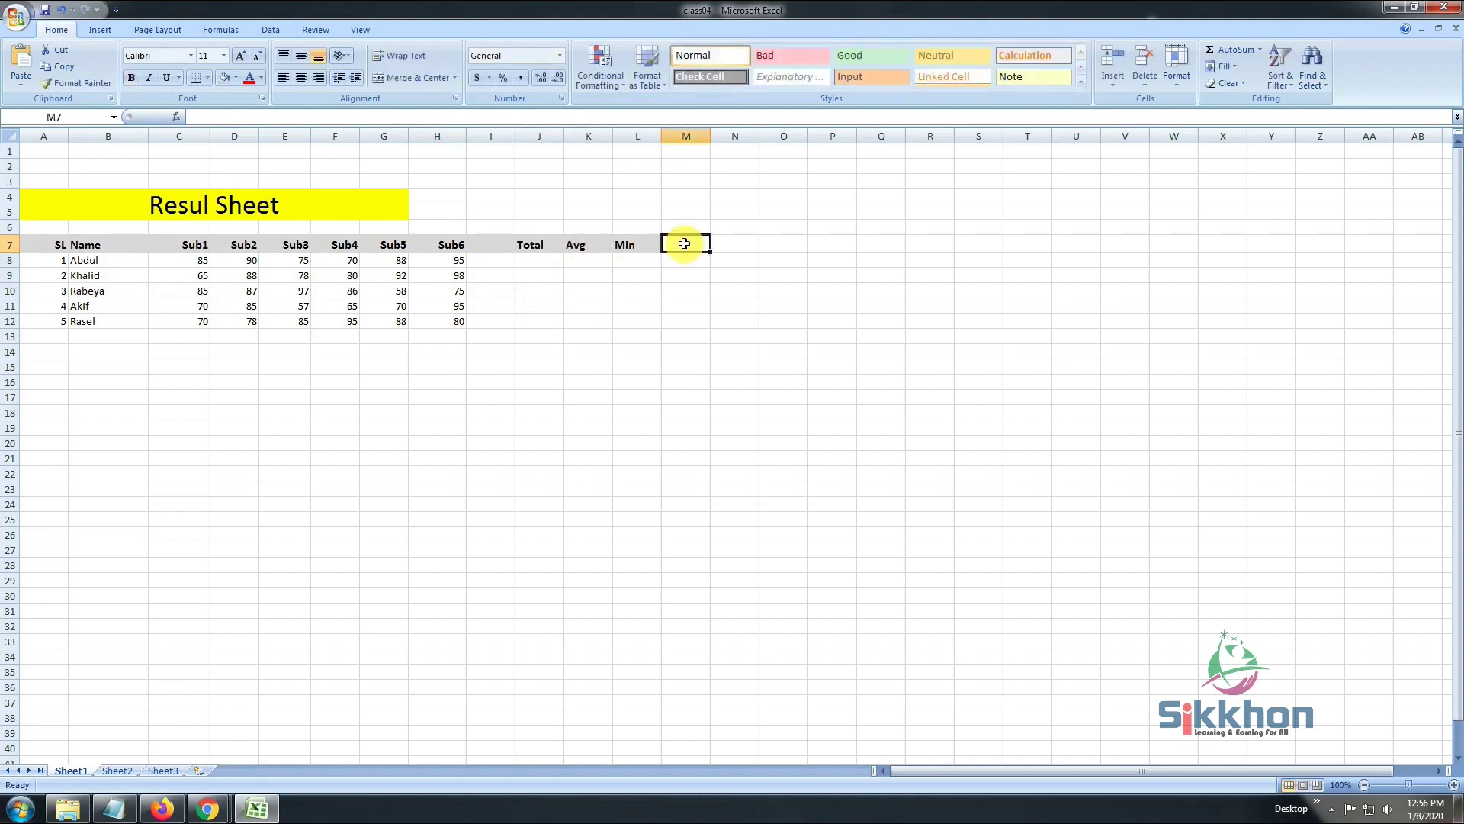
text(Max)
key(Tab)
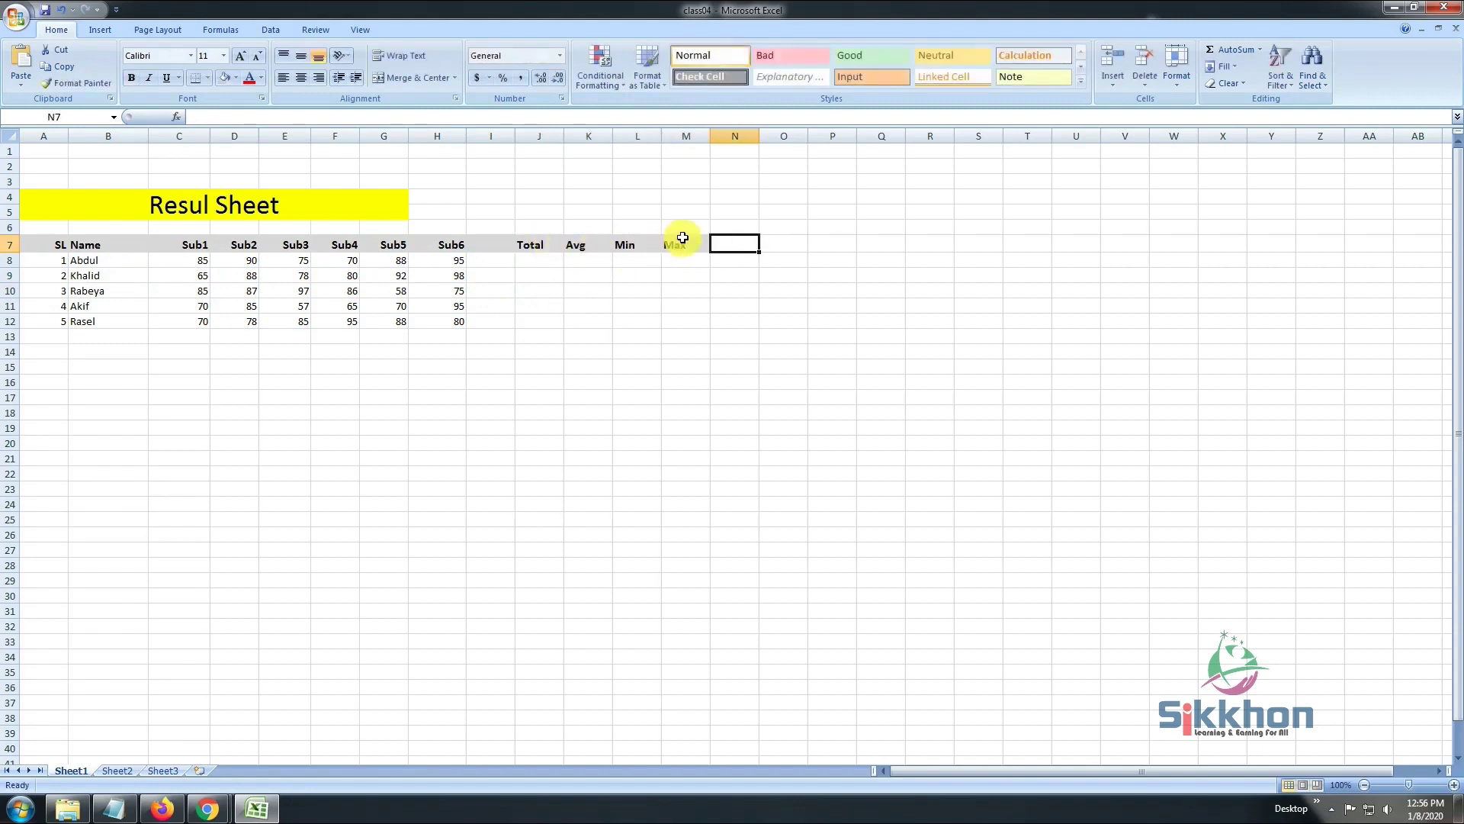
text(G)
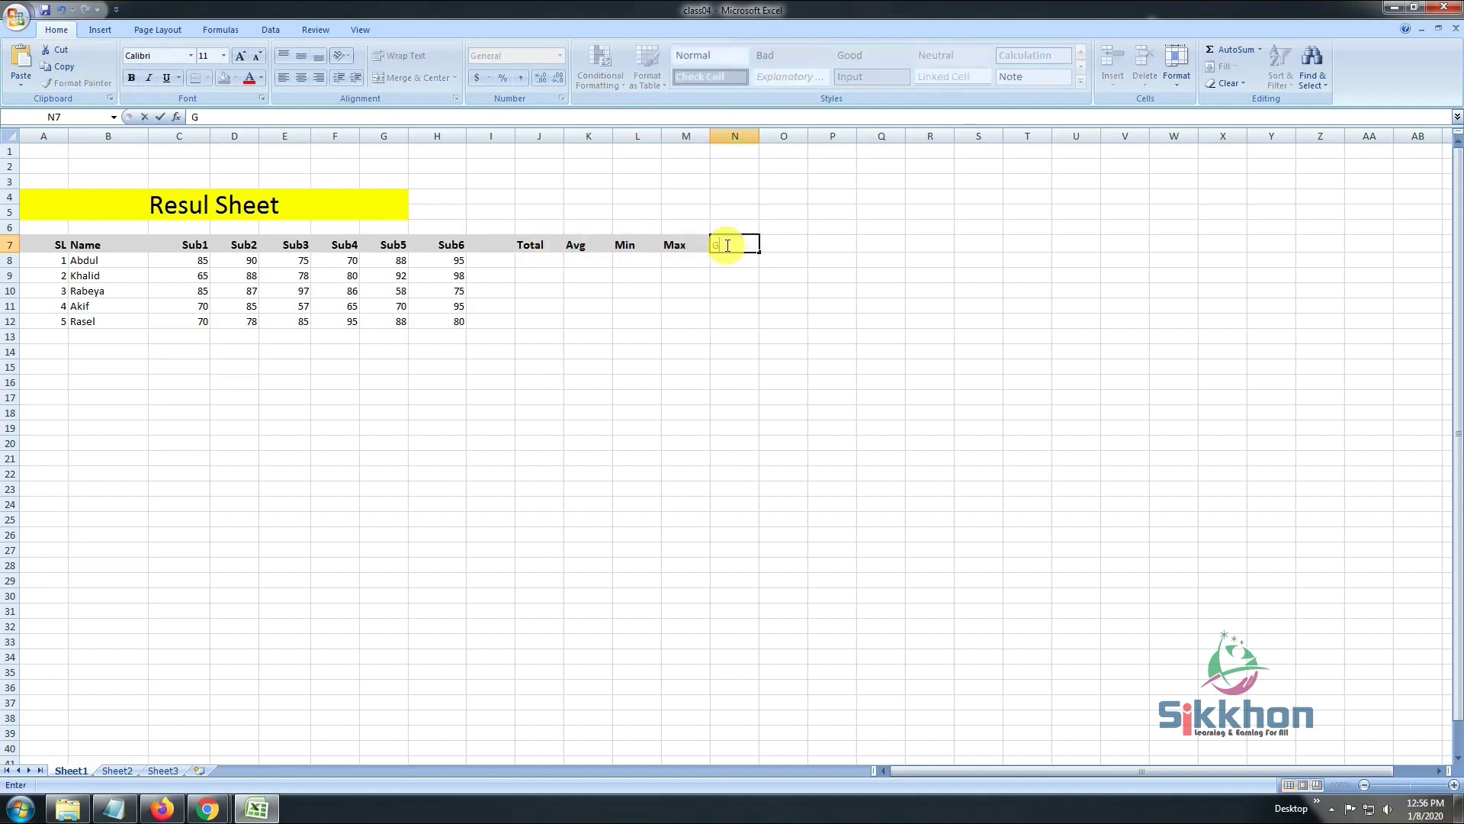
text(rade)
key(ctrl+Return)
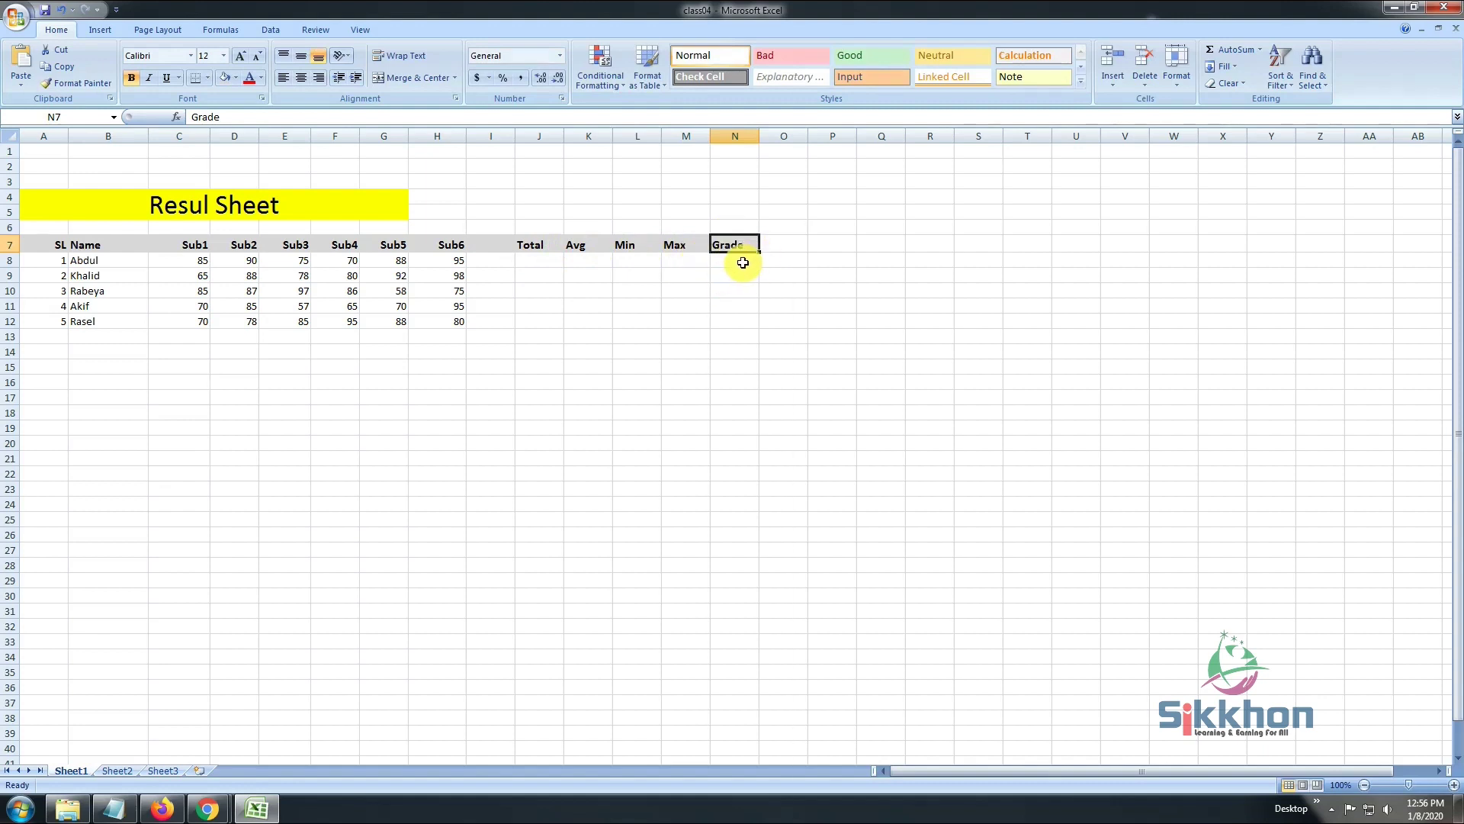
click(540, 260)
click(600, 260)
click(622, 261)
click(677, 261)
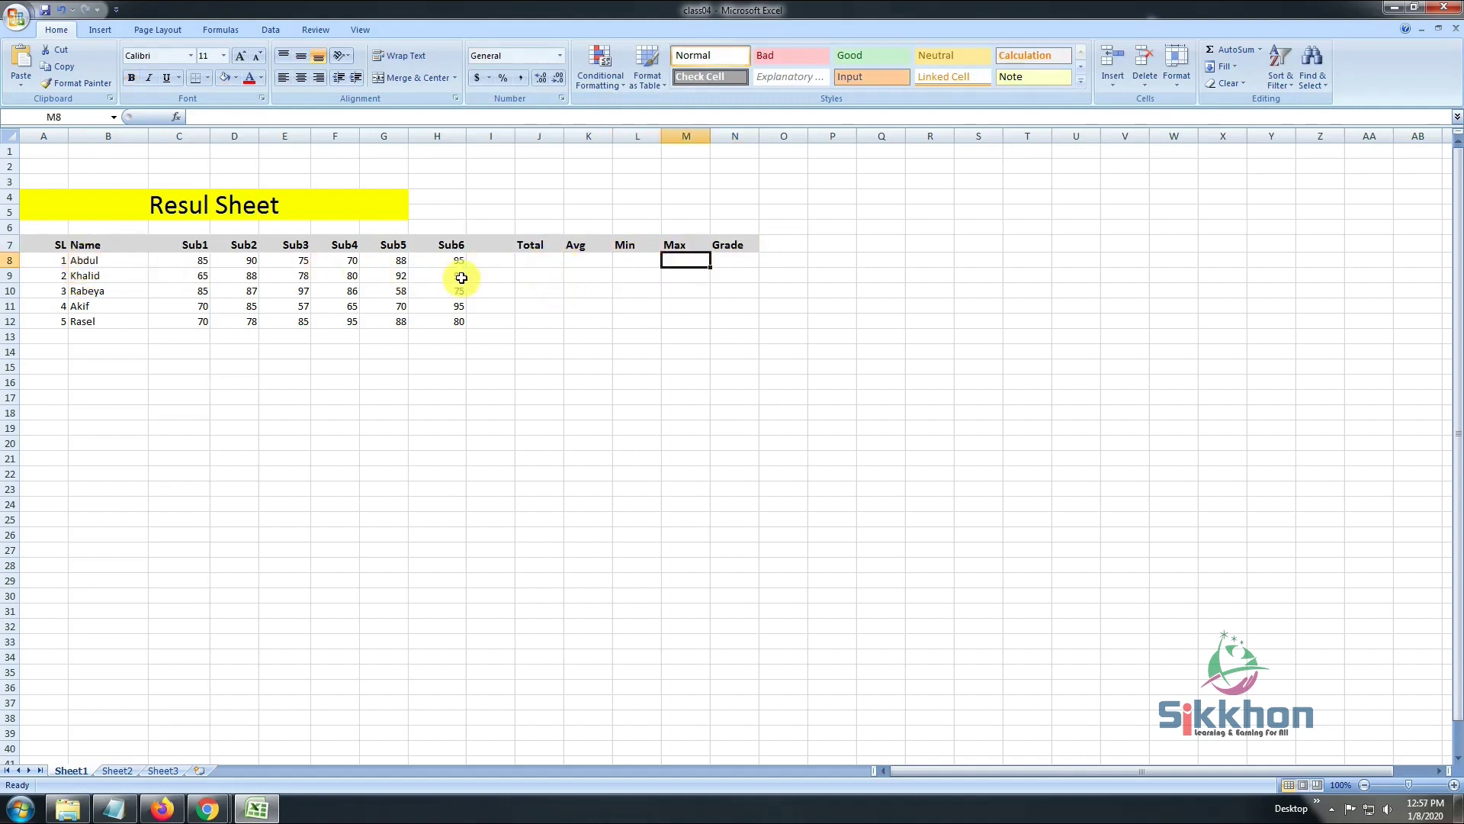
Total the first student's six marks in cell J8 with the formula =SUM(C8:H8).
click(539, 259)
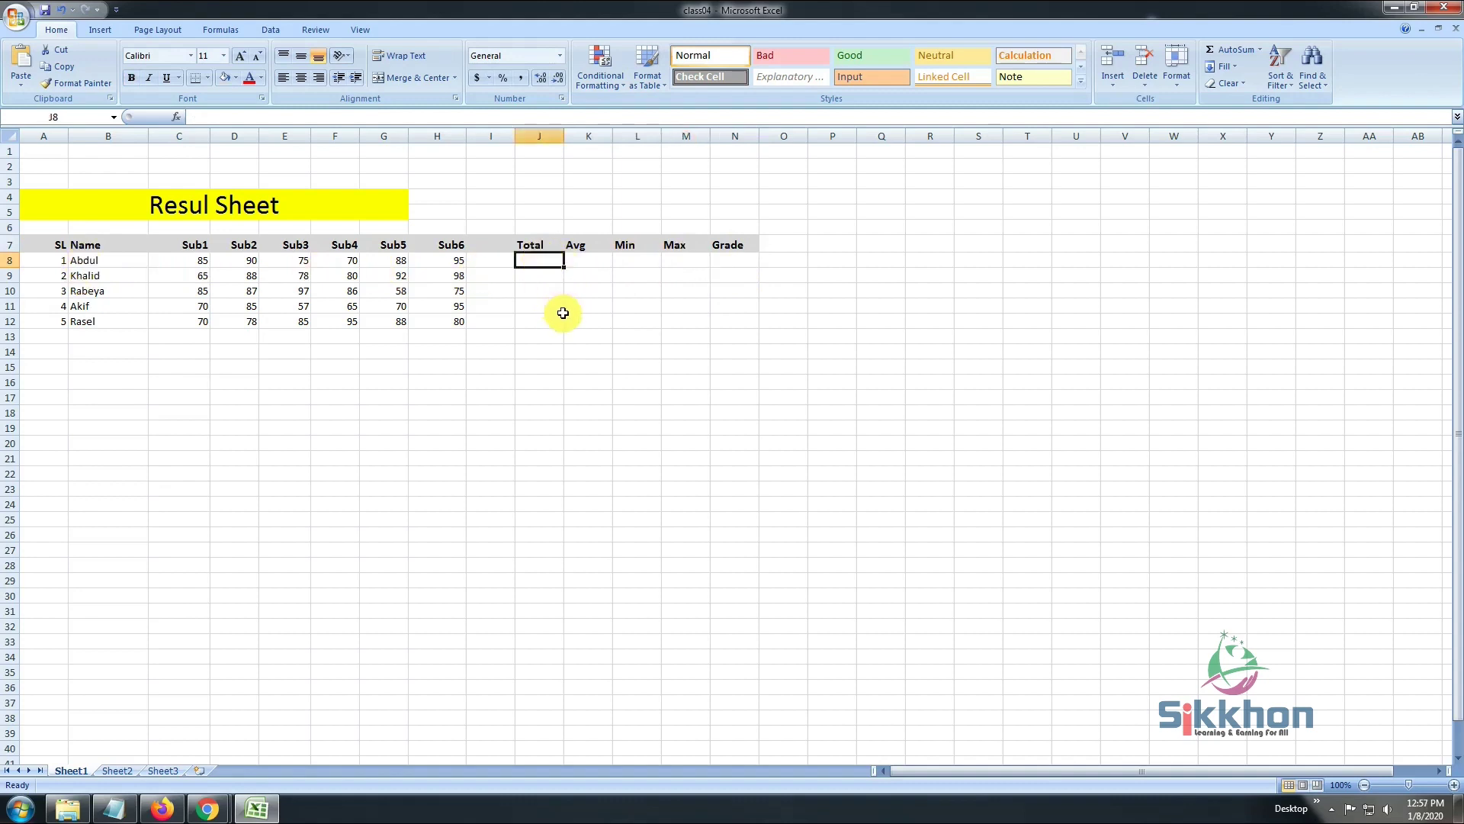
text(=)
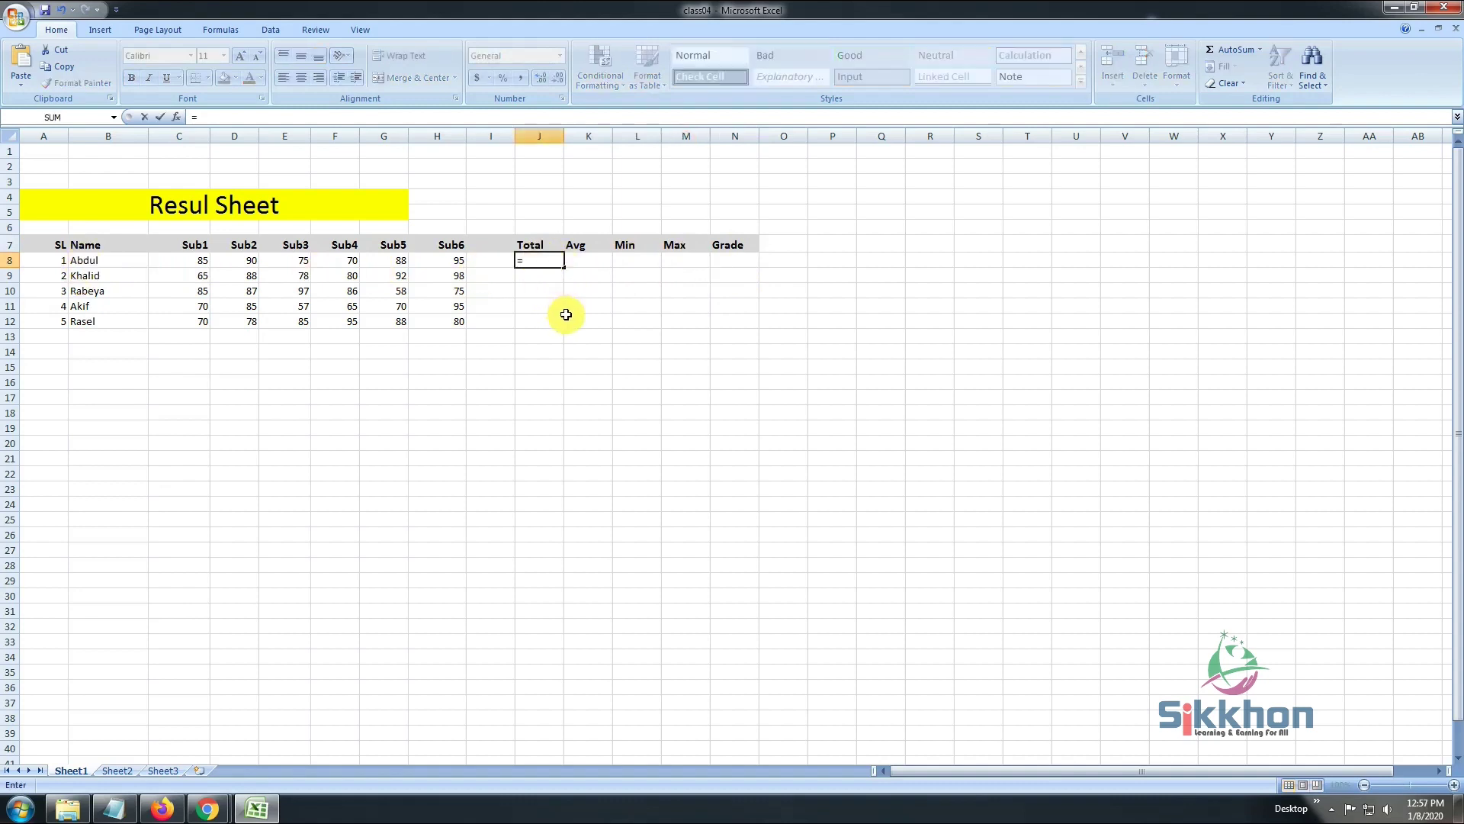
text(sum)
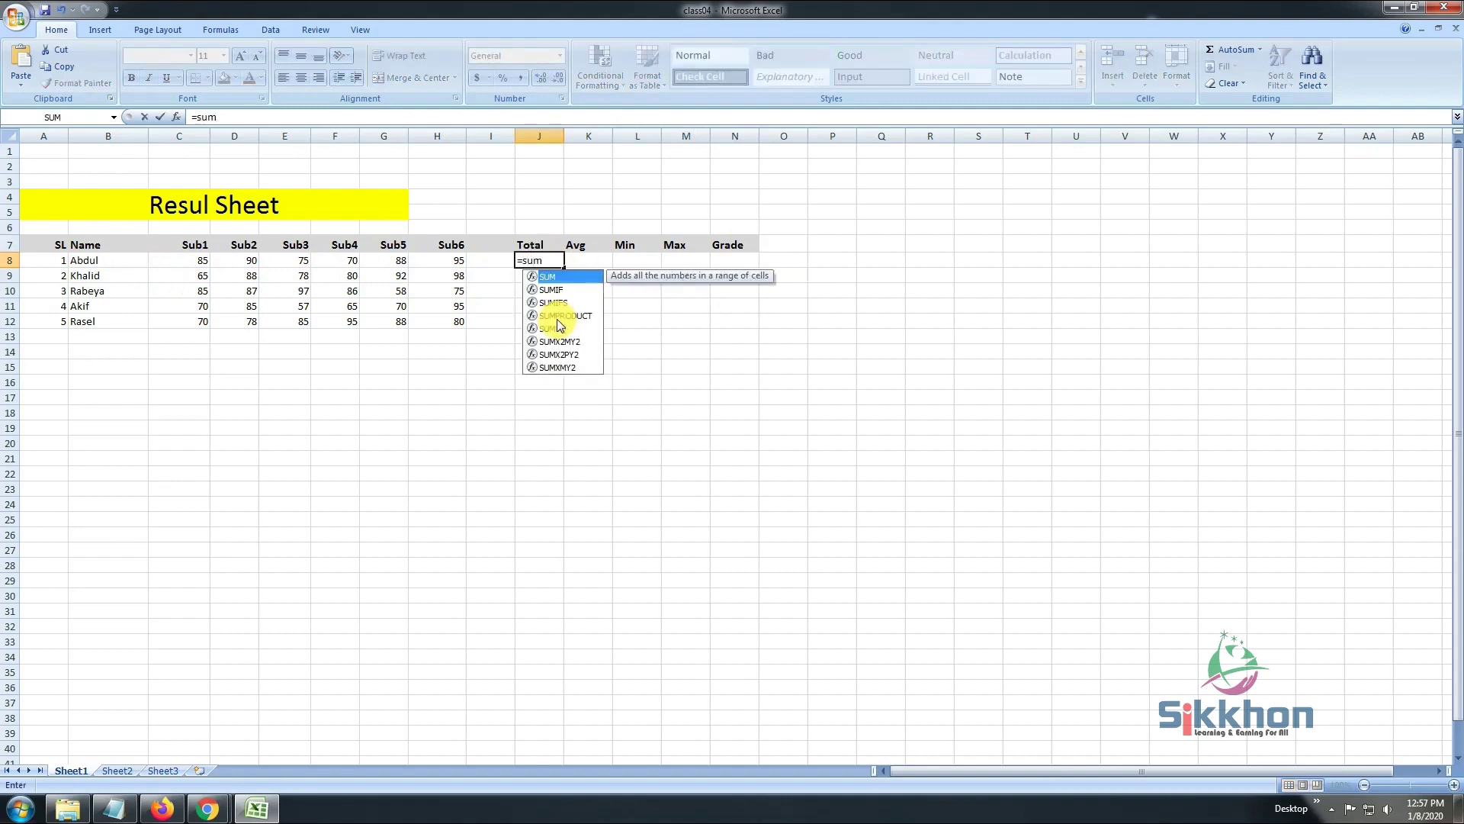
double_click(556, 279)
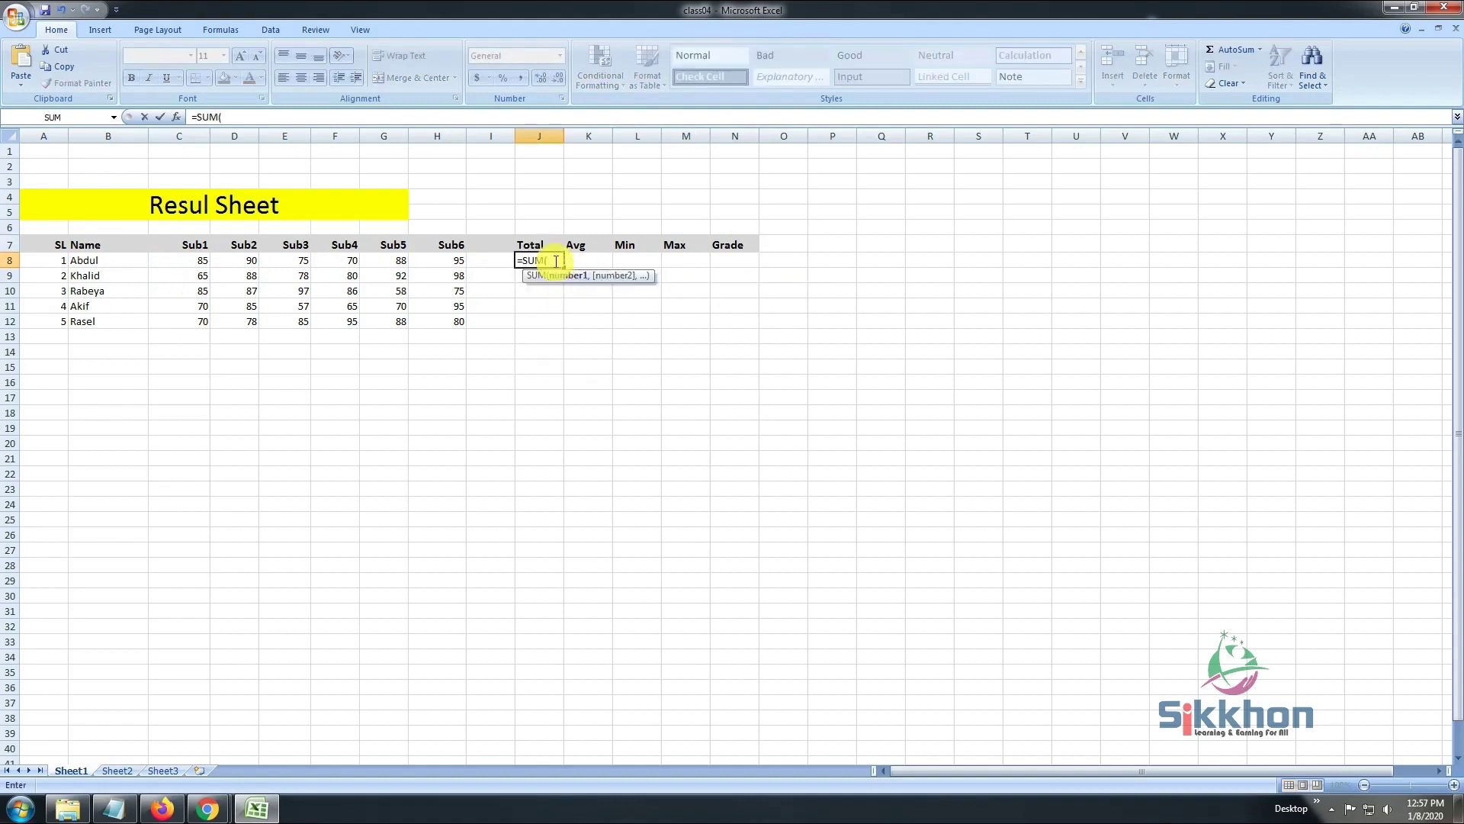
drag(189, 260, 447, 264)
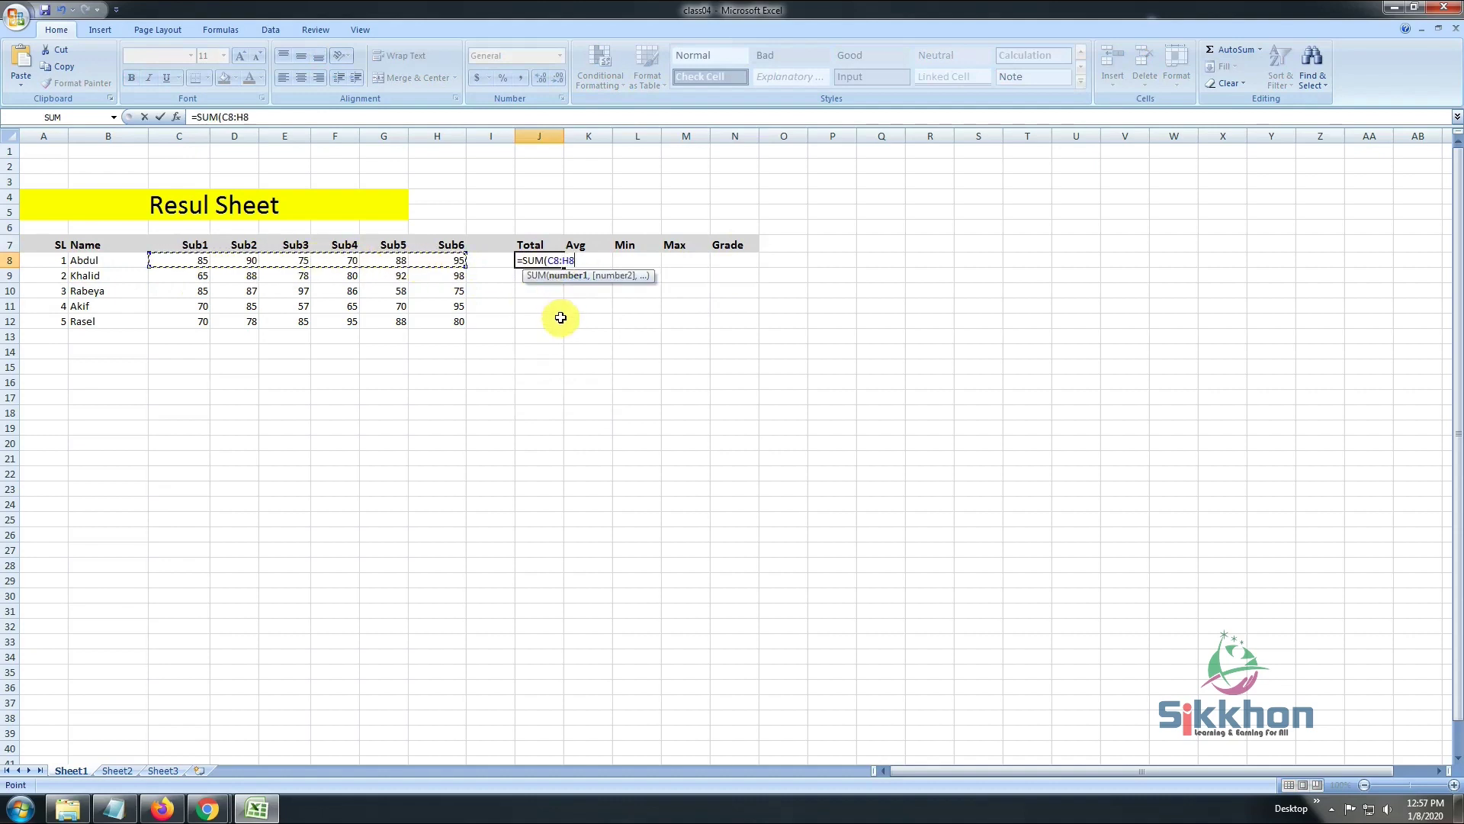
text())
key(Return)
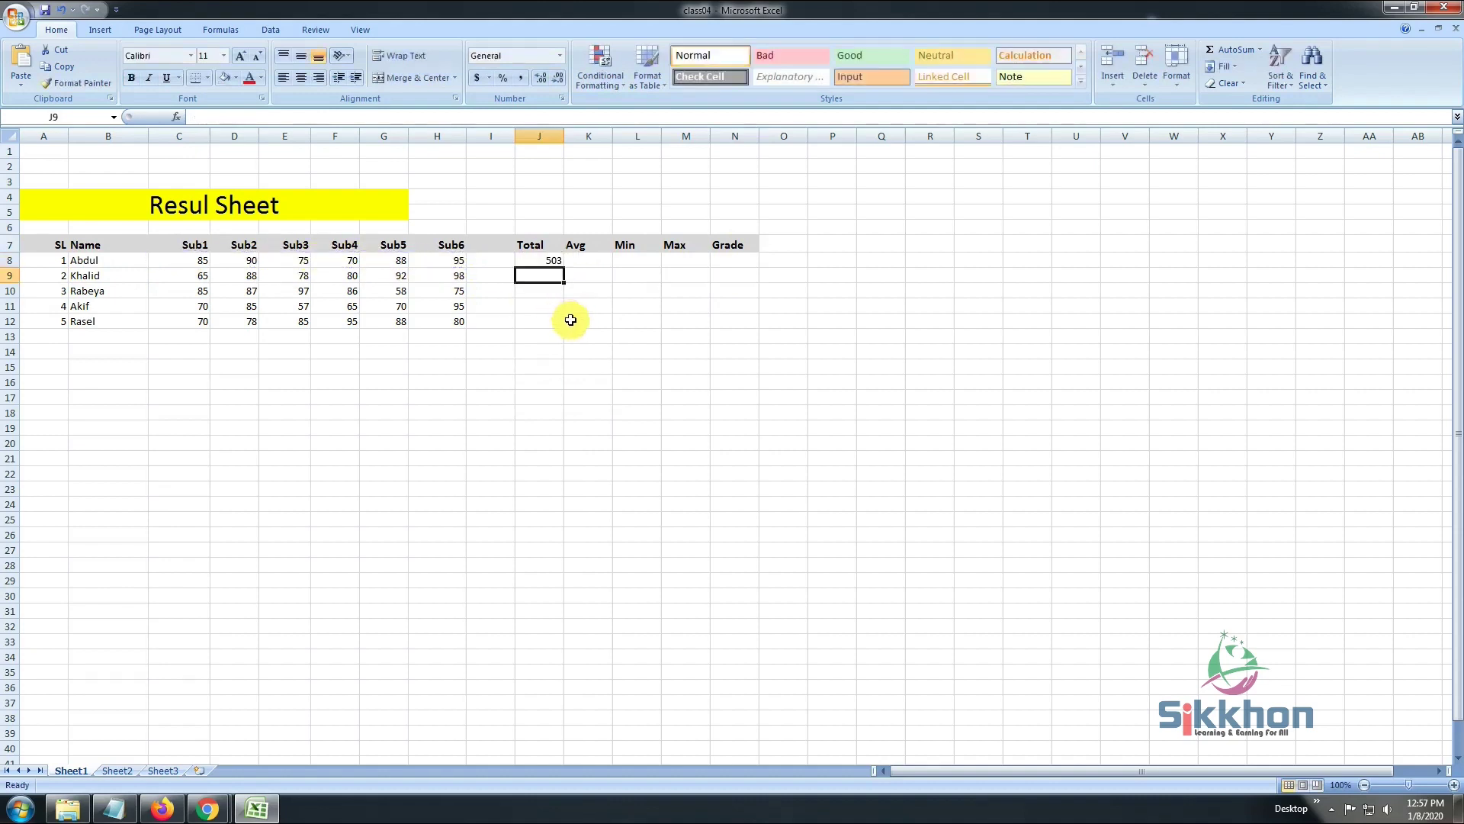
Copy the SUM formula from J8 down through J12 for the remaining students.
click(540, 261)
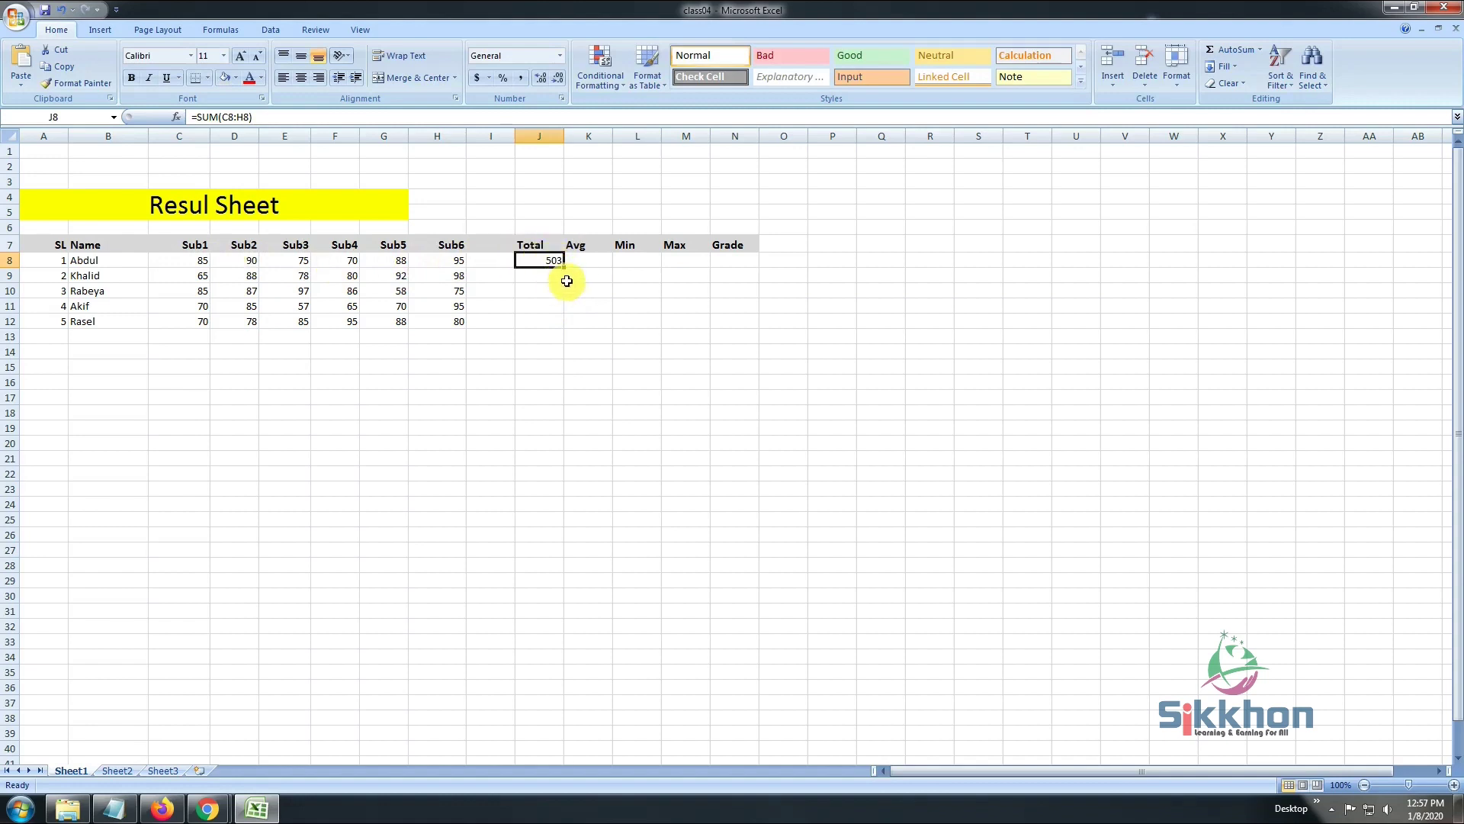
click(539, 276)
click(539, 315)
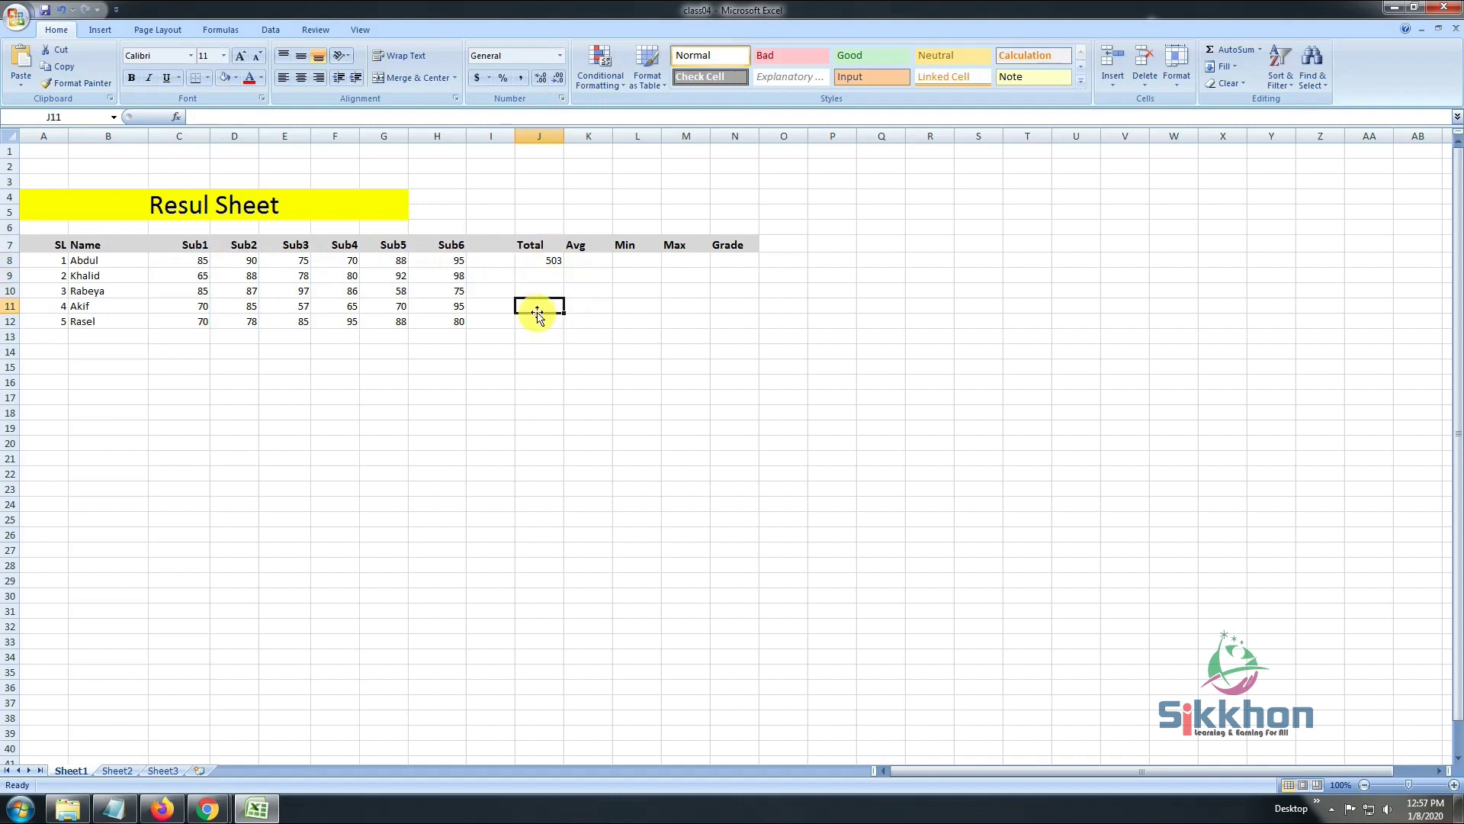
click(546, 262)
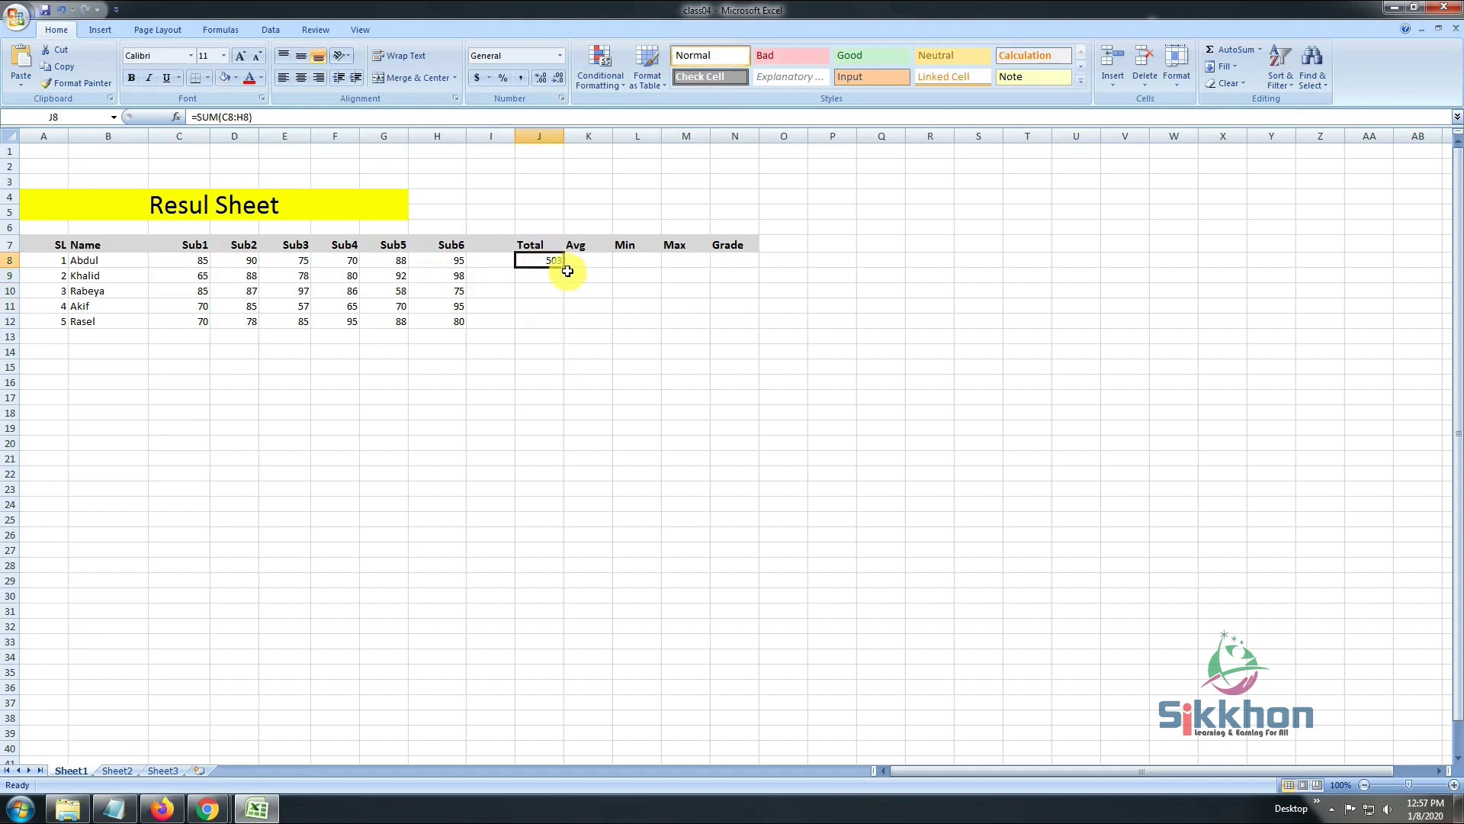
drag(563, 269, 551, 331)
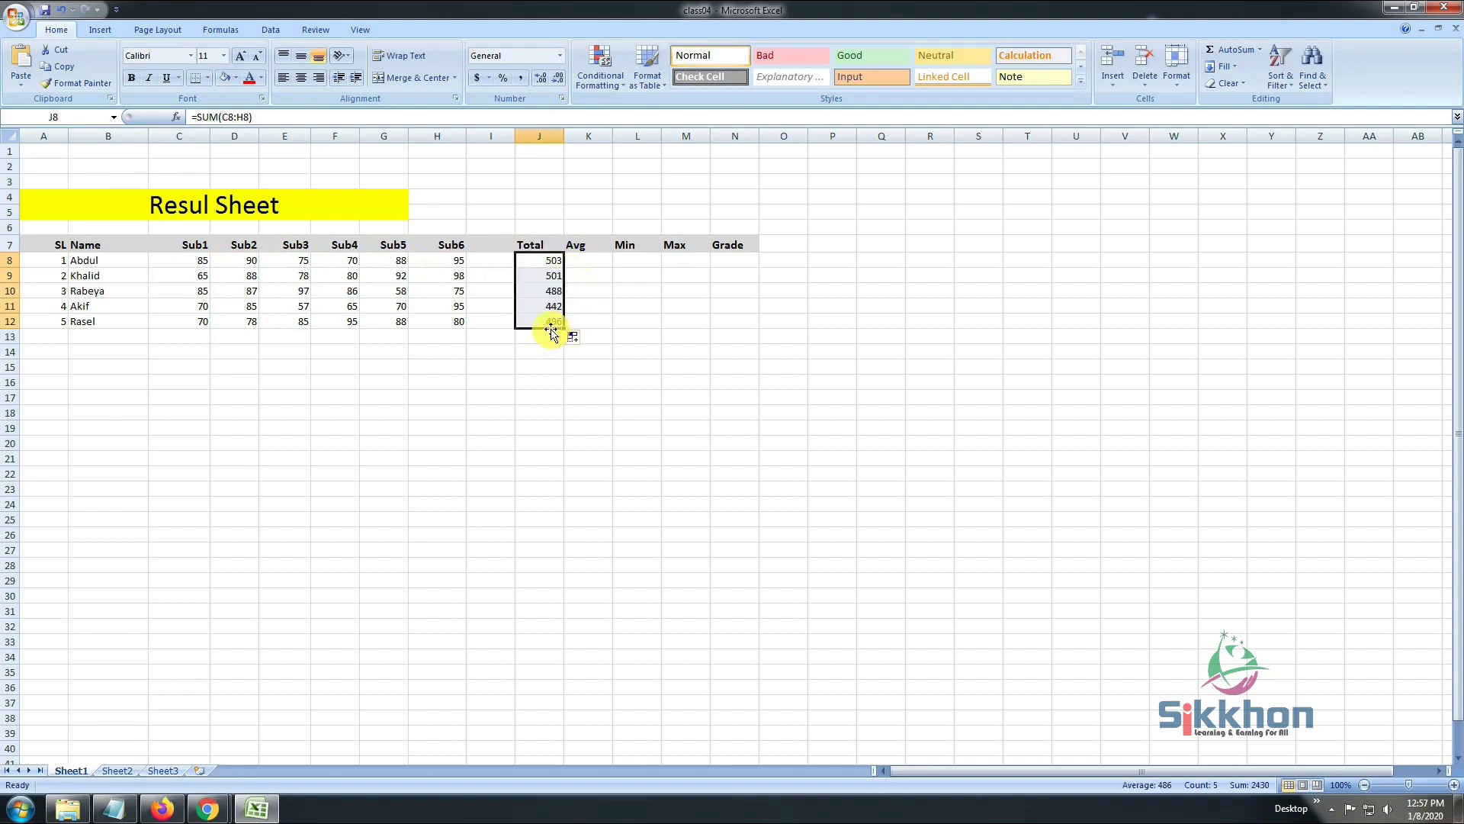
Check the copied SUM formulas in the Total column against the students' rows of marks.
click(545, 290)
click(546, 306)
click(546, 321)
click(545, 289)
click(327, 277)
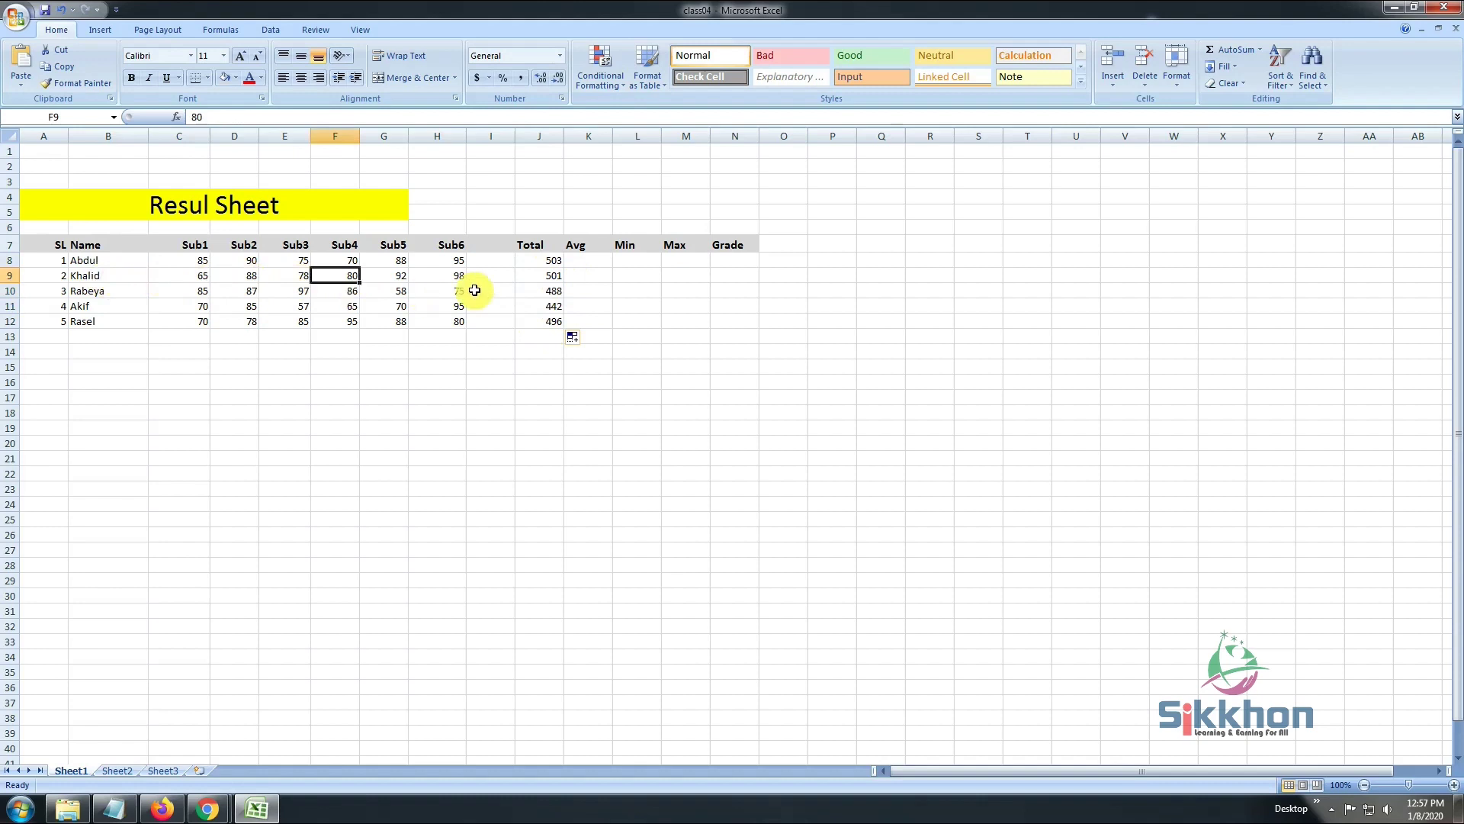
click(553, 278)
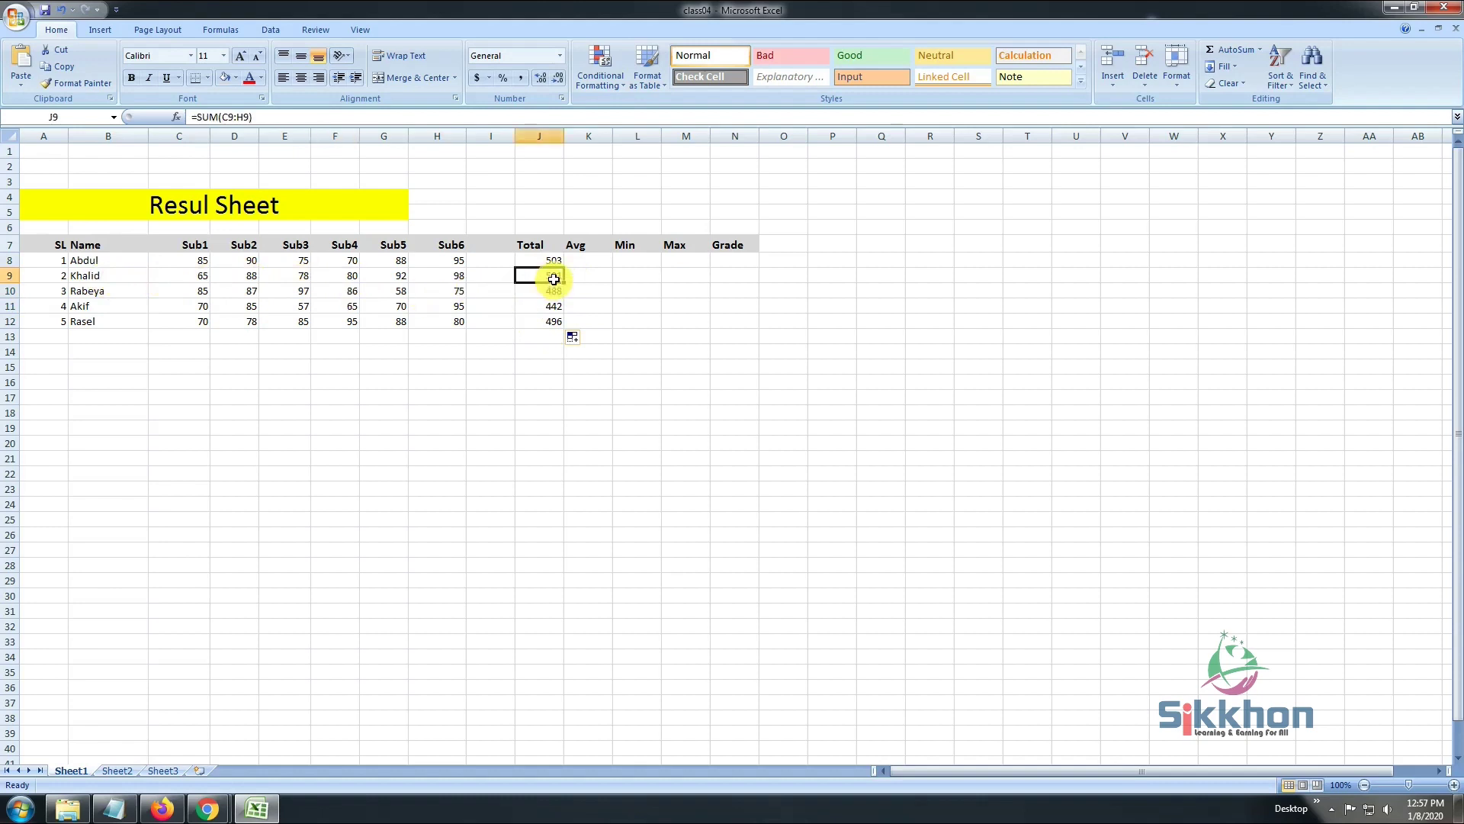
click(101, 291)
click(549, 292)
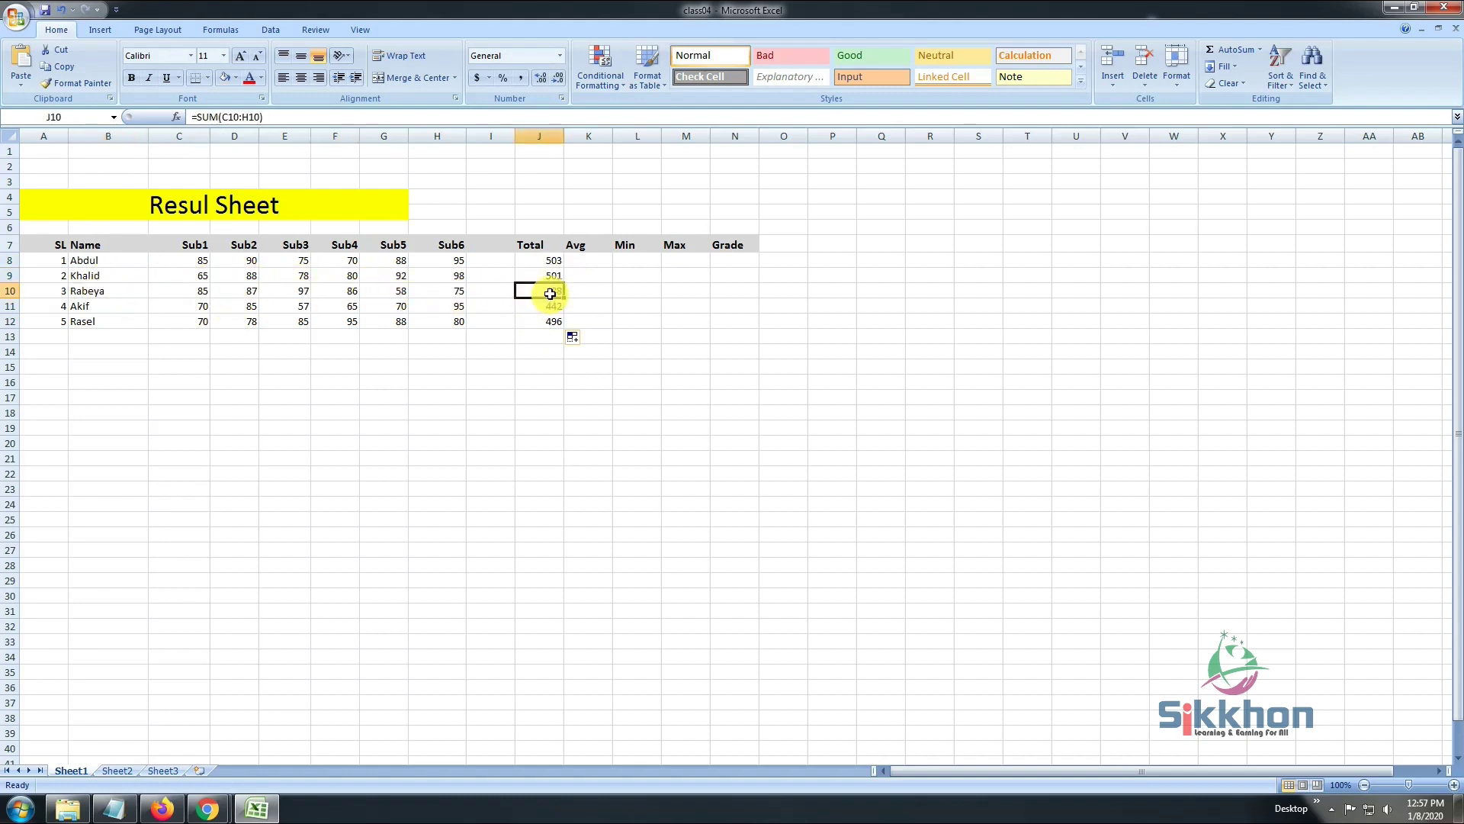
Widen the columns from J through M and right-align the headings Total through Grade in J7 through N7.
drag(564, 137, 751, 137)
drag(562, 244, 760, 246)
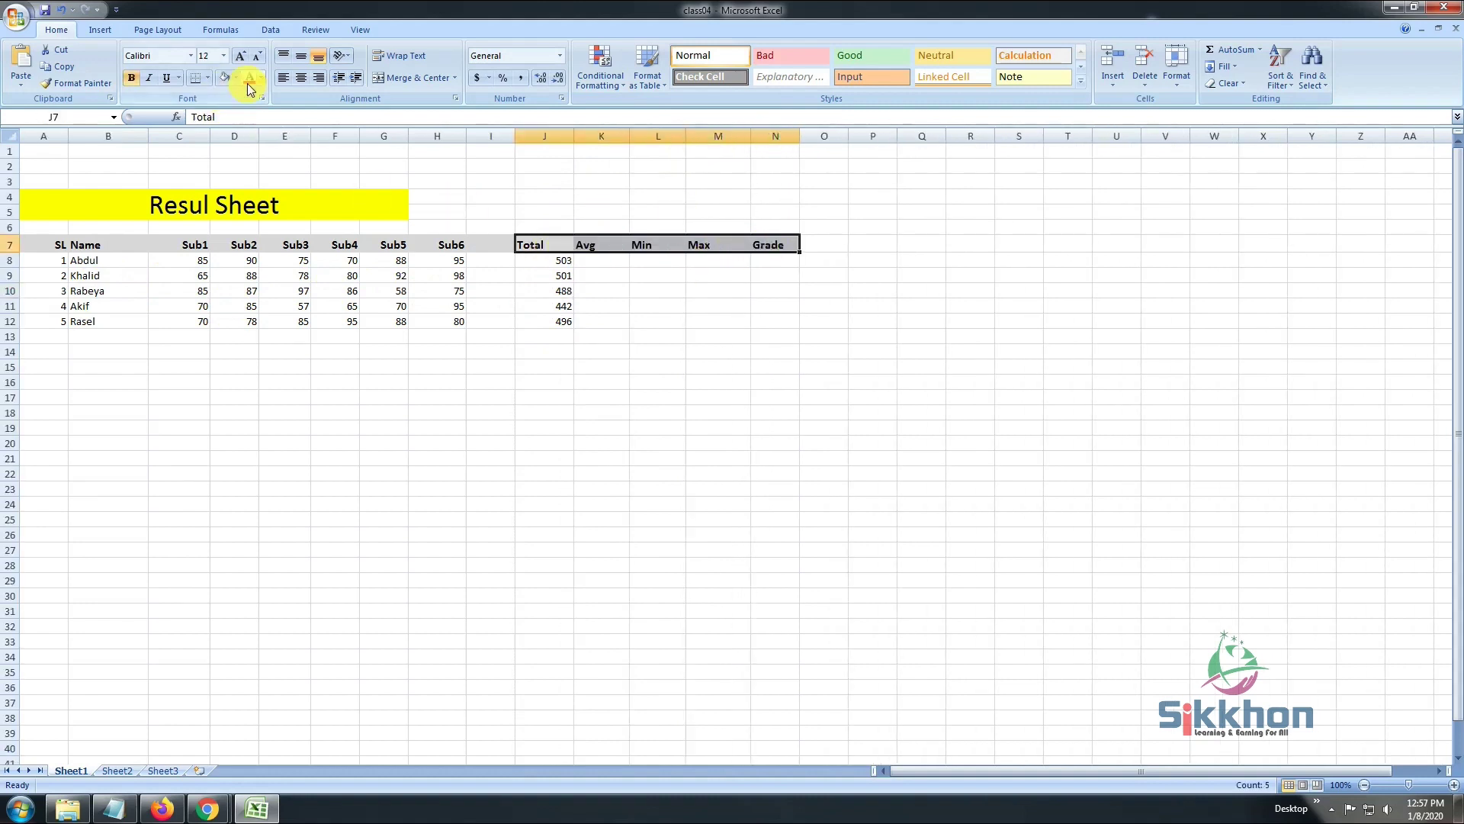
click(319, 77)
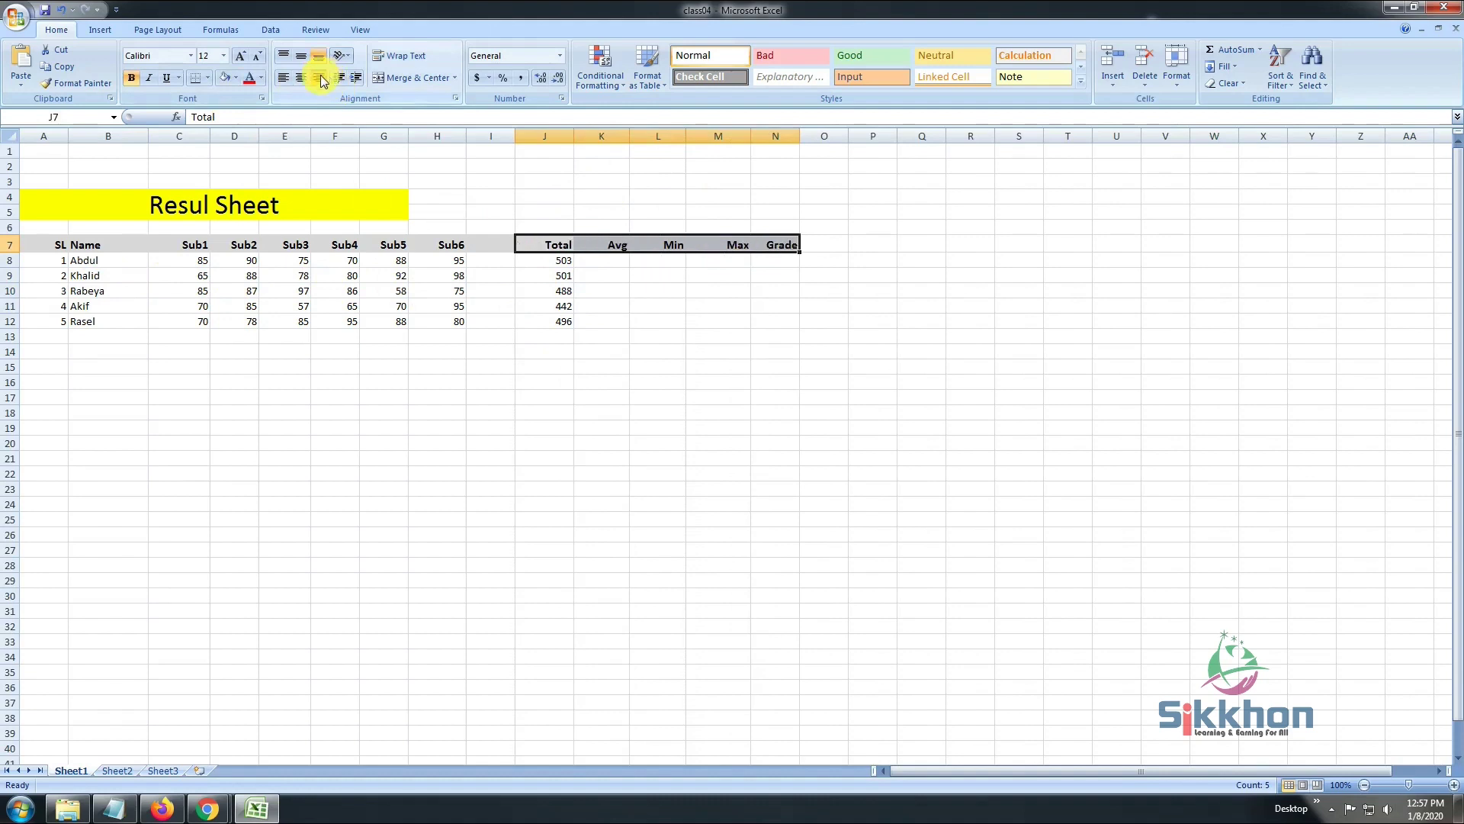
Average the first student's six marks in K8 with =AVERAGE(C8:H8) and copy the formula down through K12.
click(606, 260)
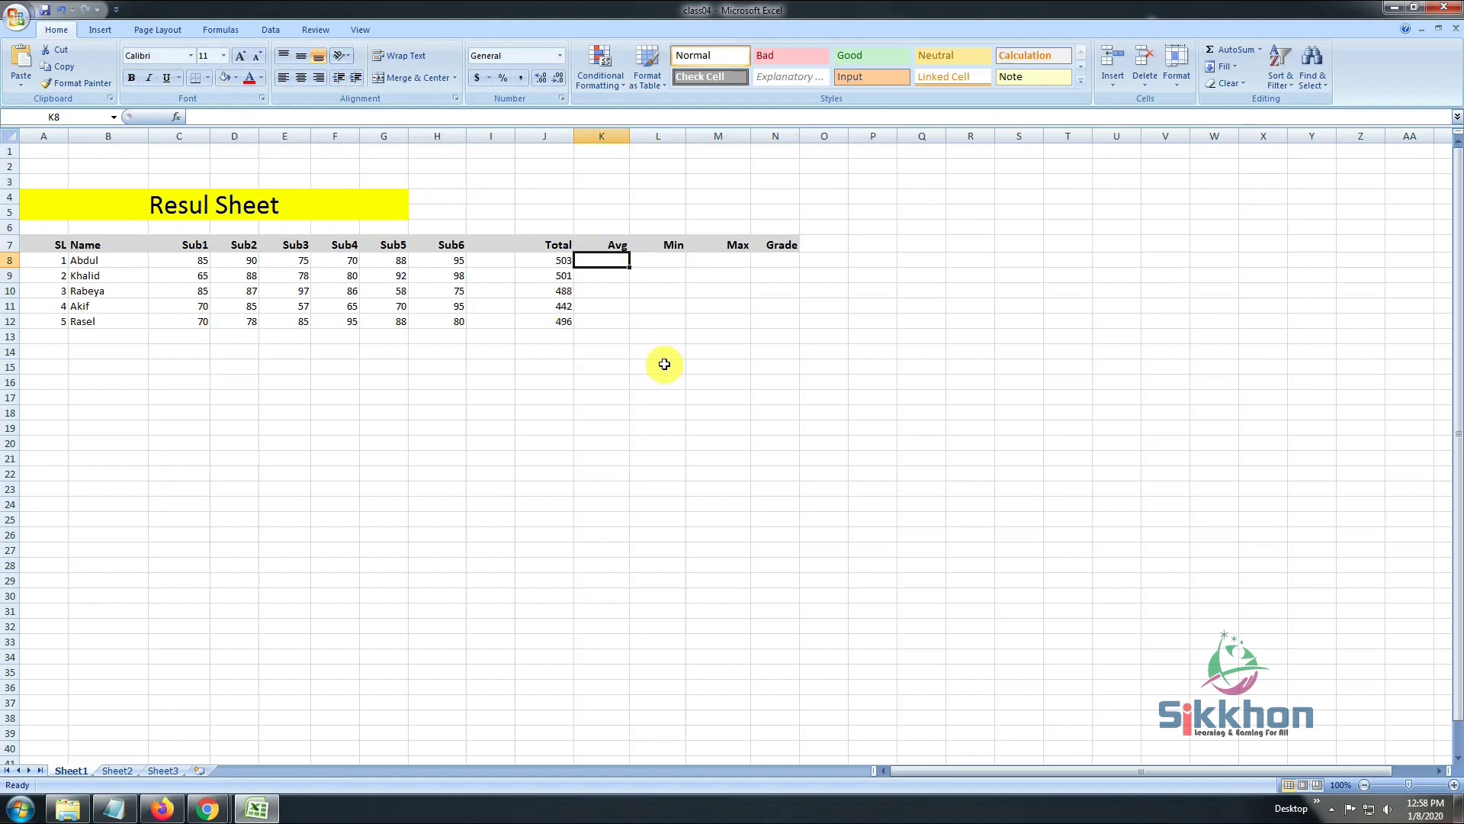
text(=)
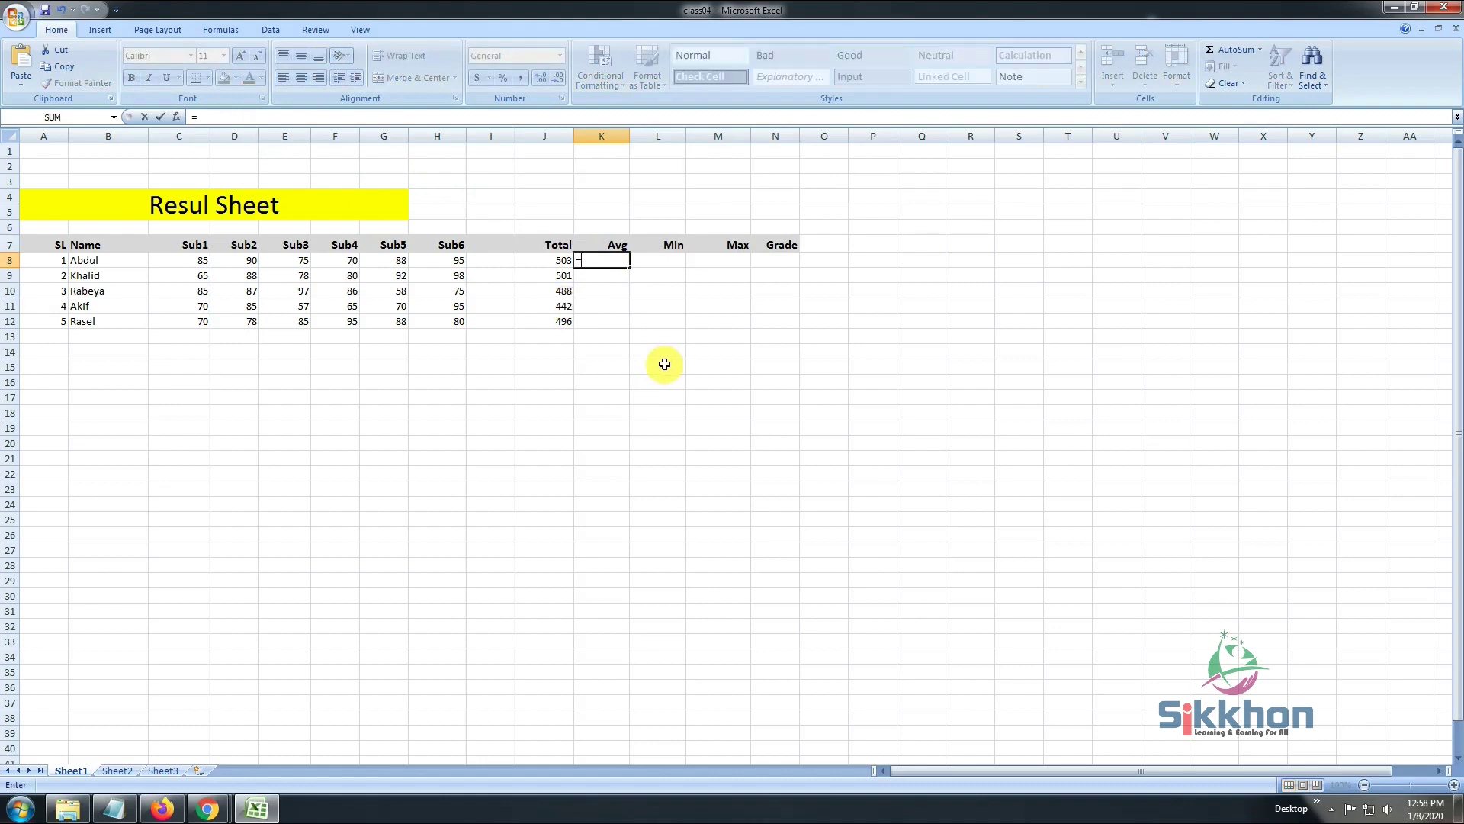
text(ave)
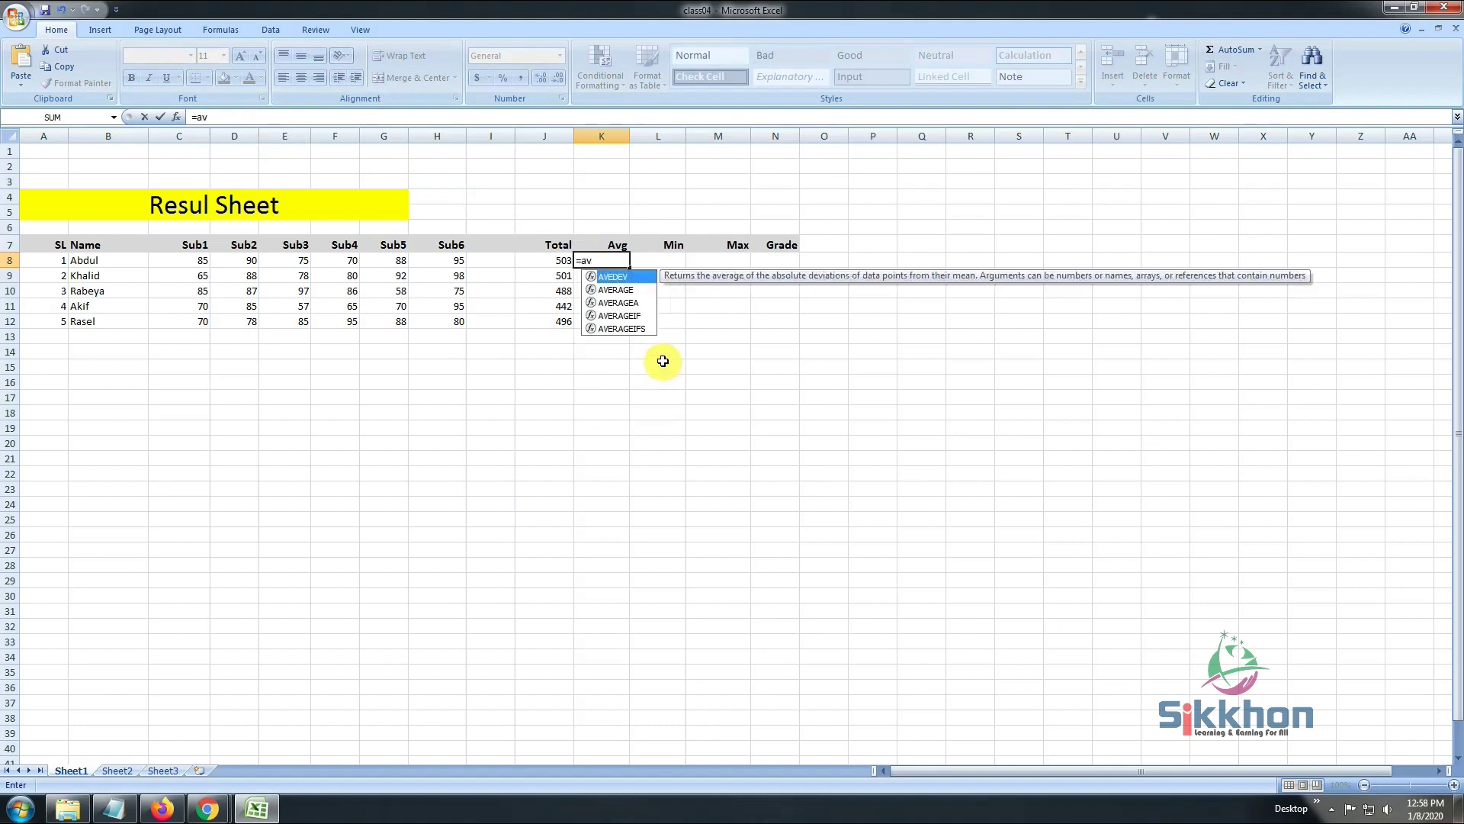
double_click(618, 291)
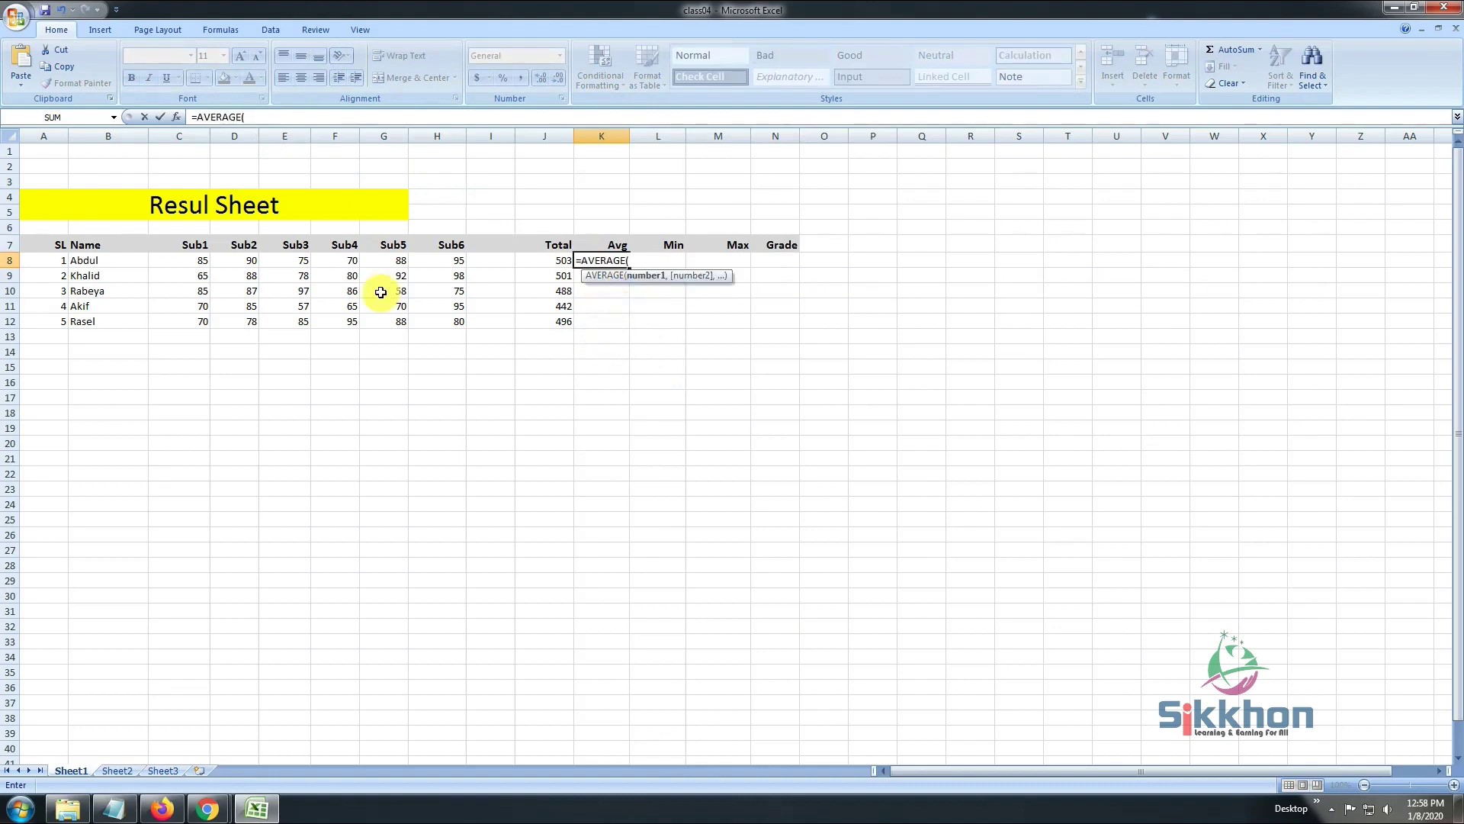
drag(193, 256, 431, 258)
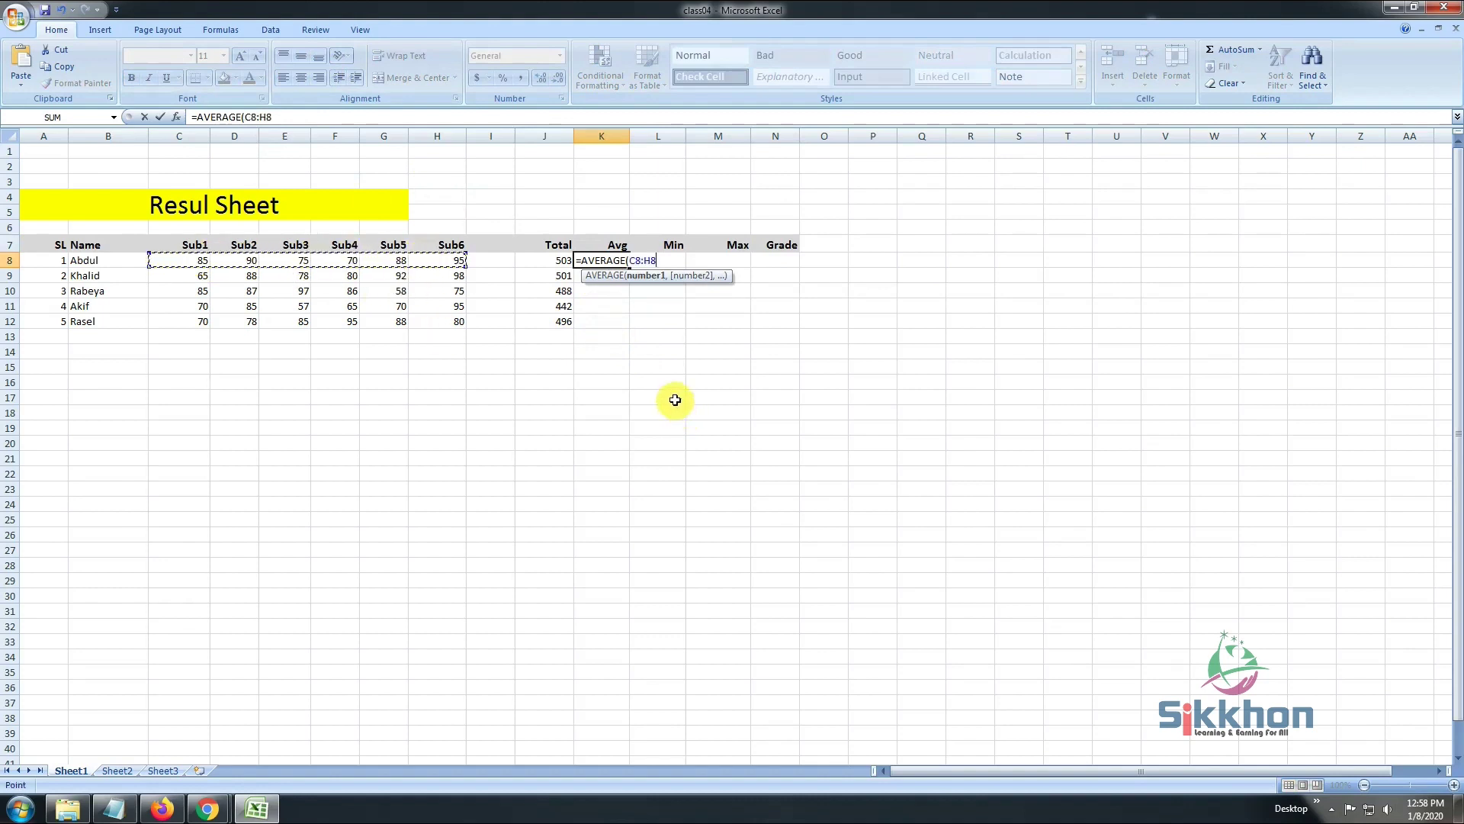
text())
key(Return)
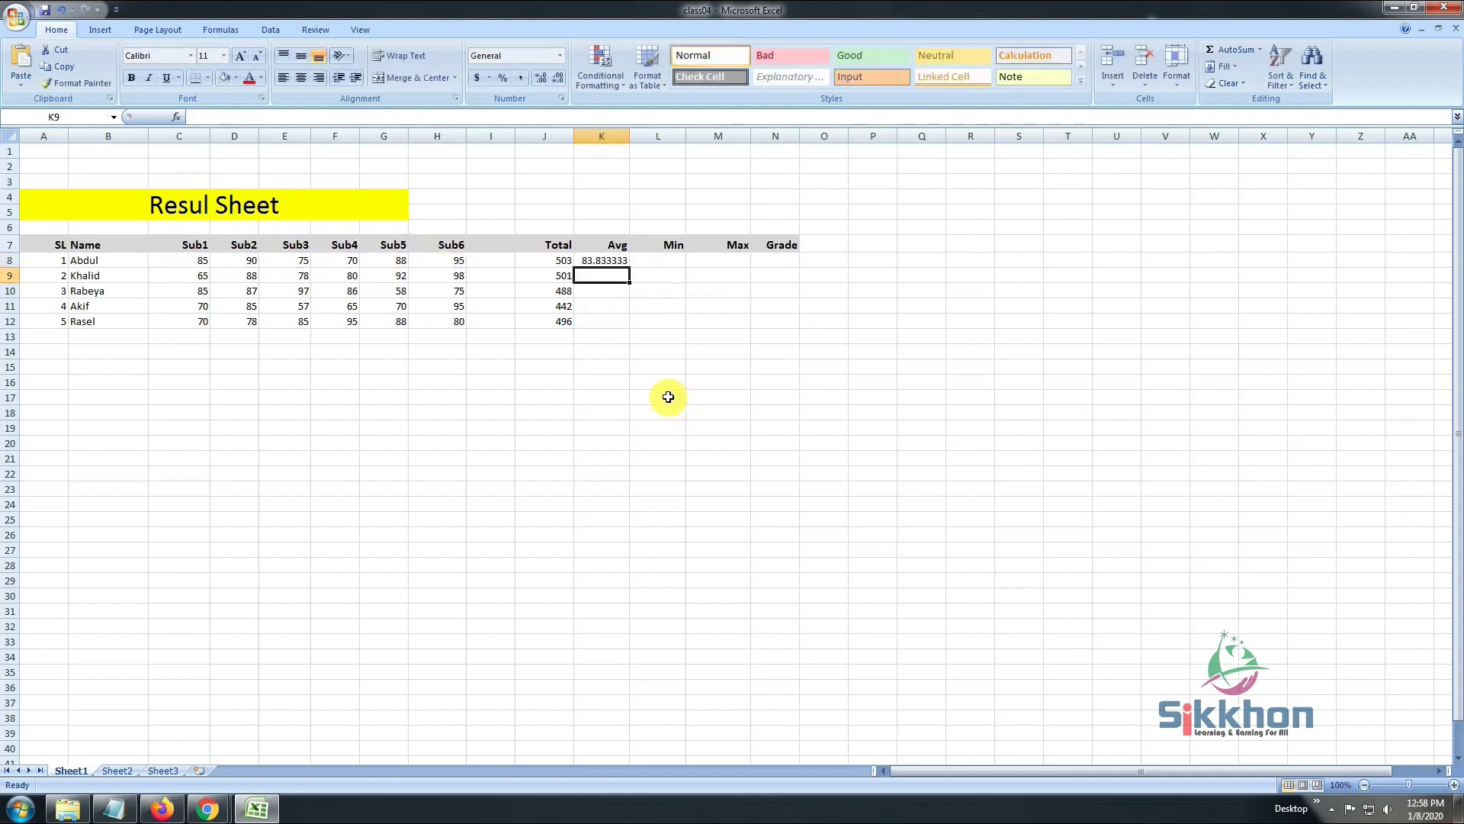
click(604, 260)
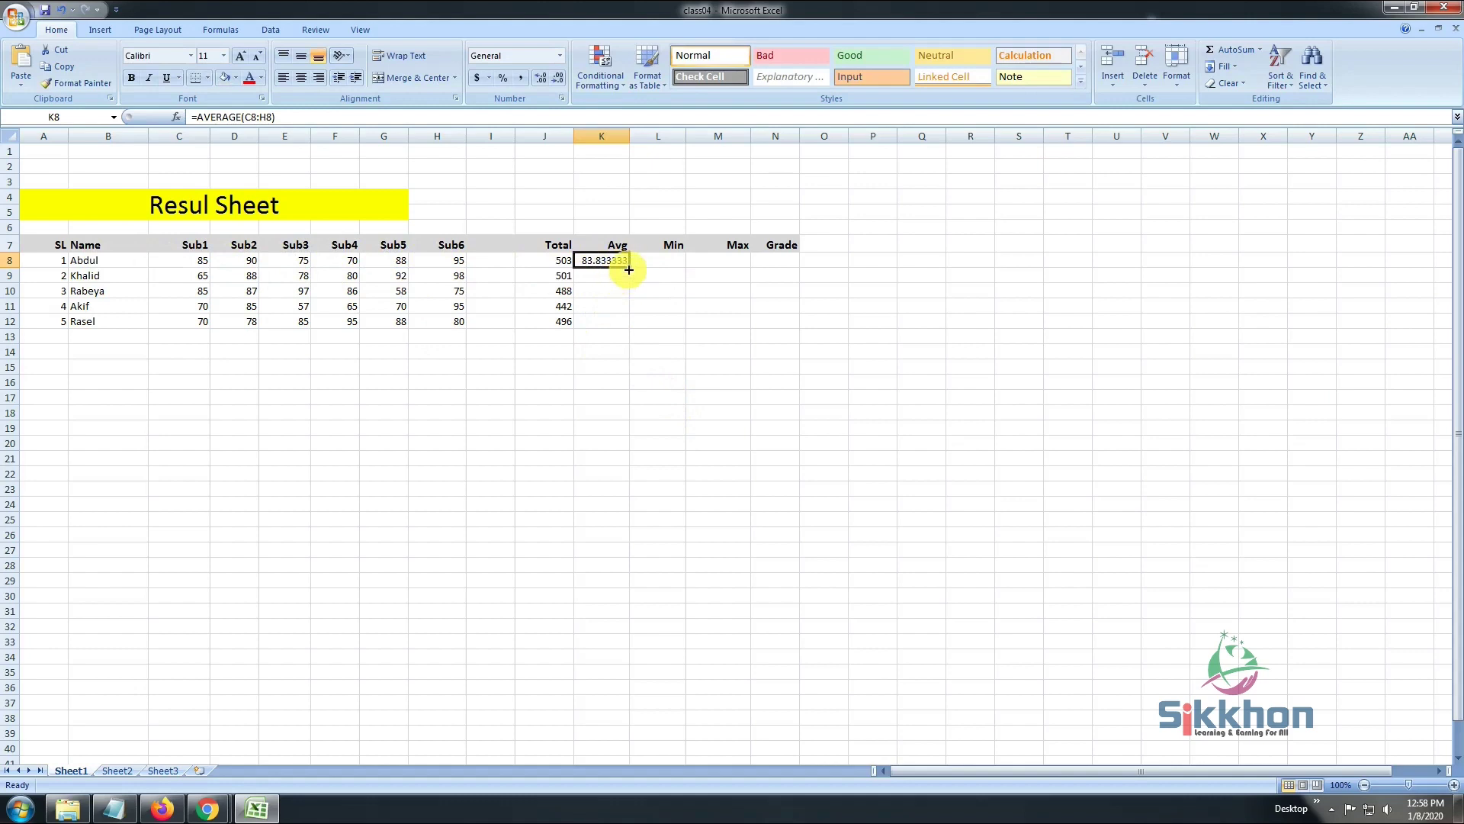
drag(630, 269, 626, 324)
Check the copied AVERAGE formulas in the Avg column against each student's row of marks.
click(605, 364)
click(603, 352)
click(603, 337)
click(604, 321)
click(603, 305)
click(603, 291)
click(603, 275)
click(605, 291)
click(603, 336)
click(606, 290)
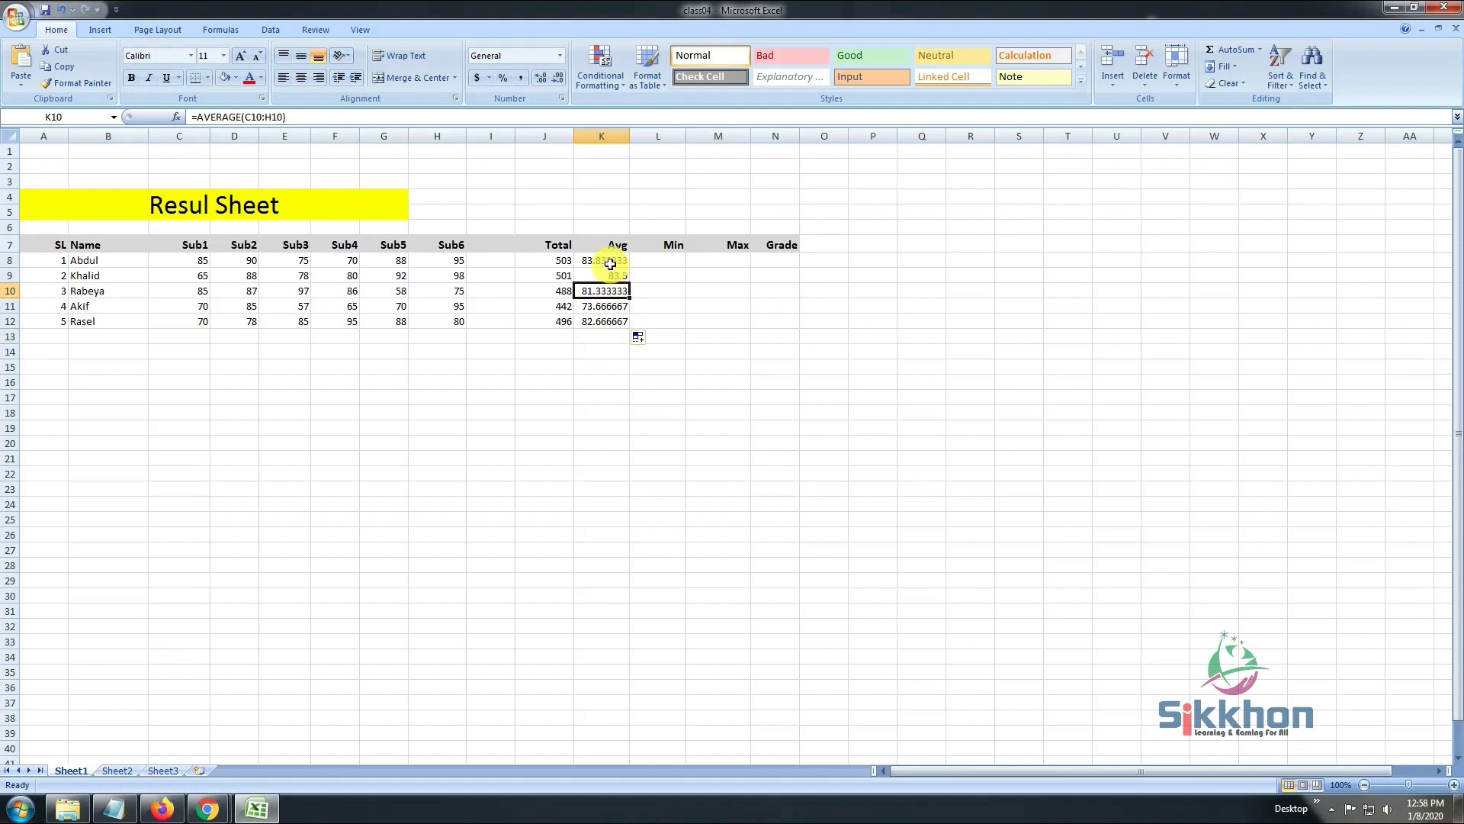
Widen the columns from K through N slightly.
drag(629, 136, 837, 139)
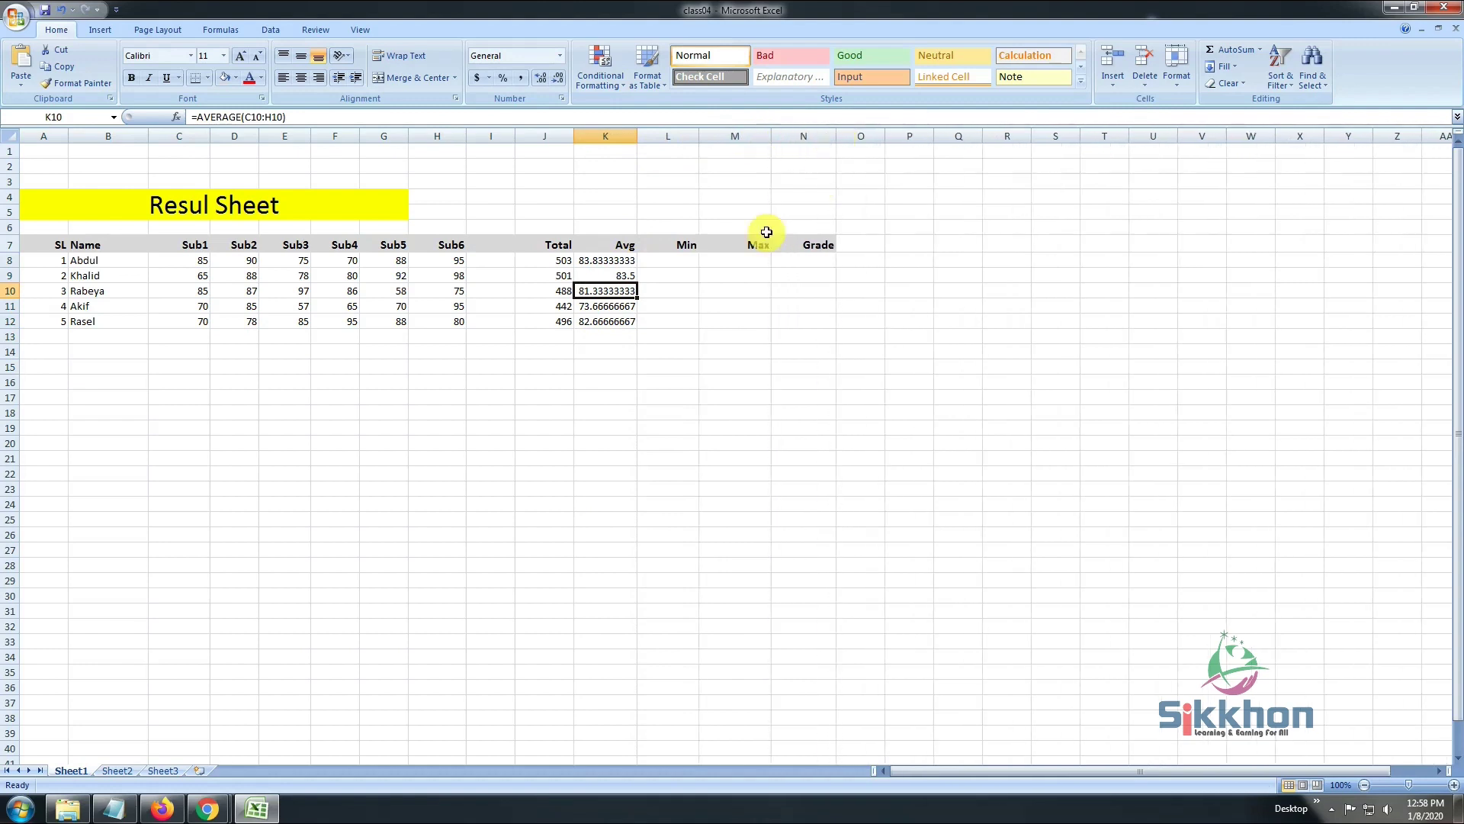
Find the first student's lowest mark in cell L8 with the formula =MIN(C8:H8).
click(689, 261)
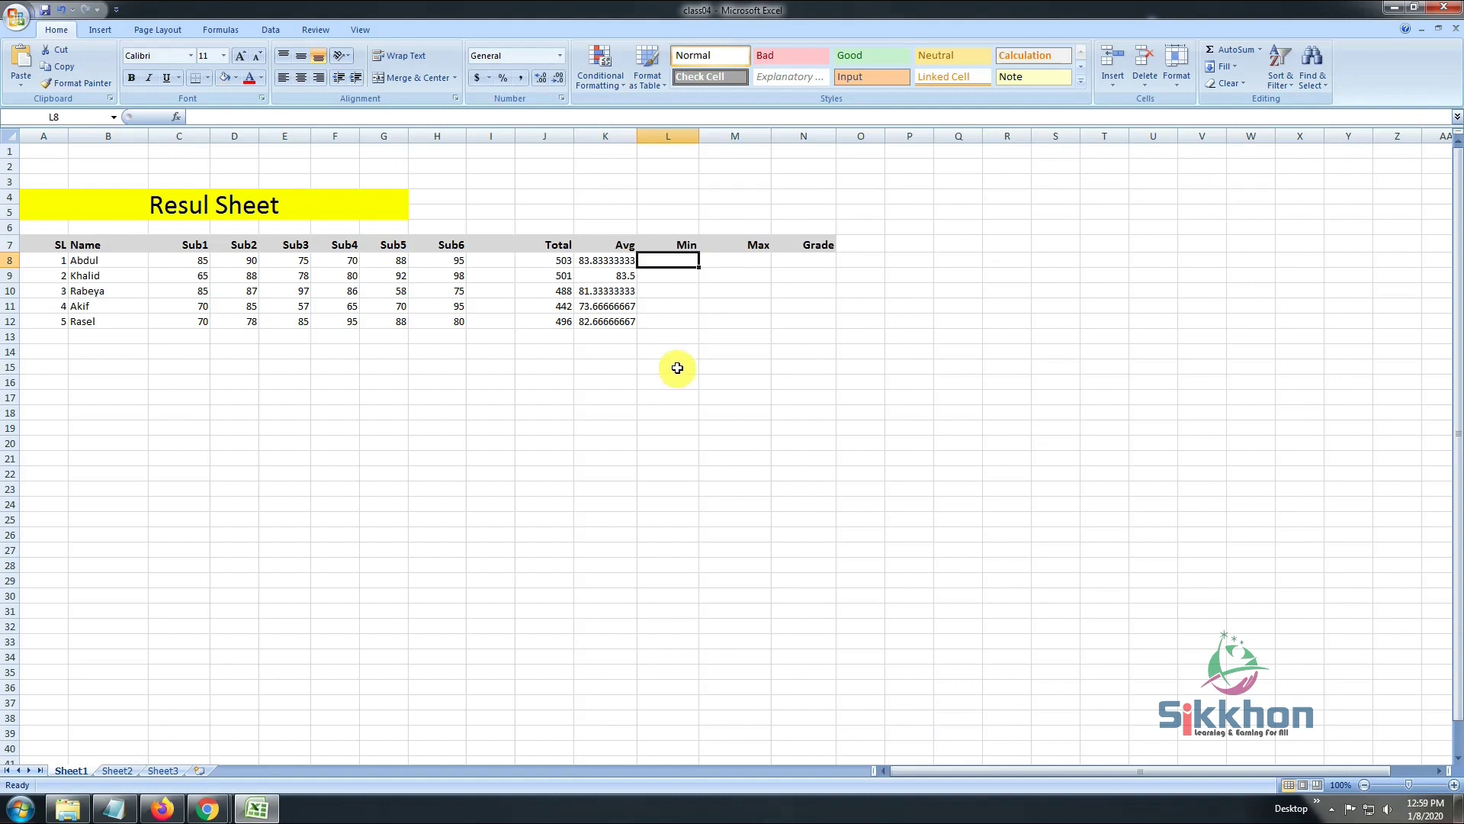
text(=)
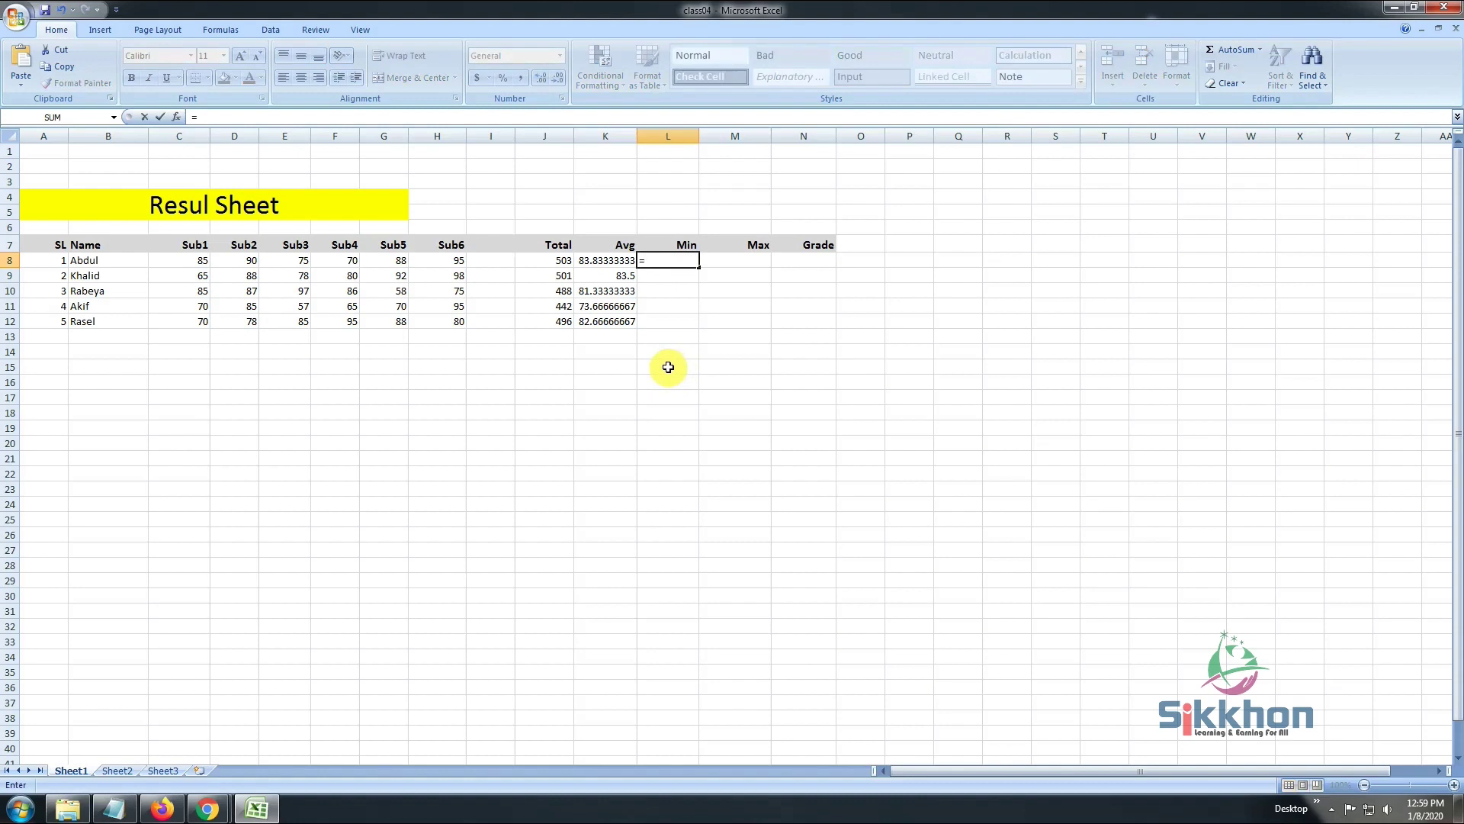
text(min)
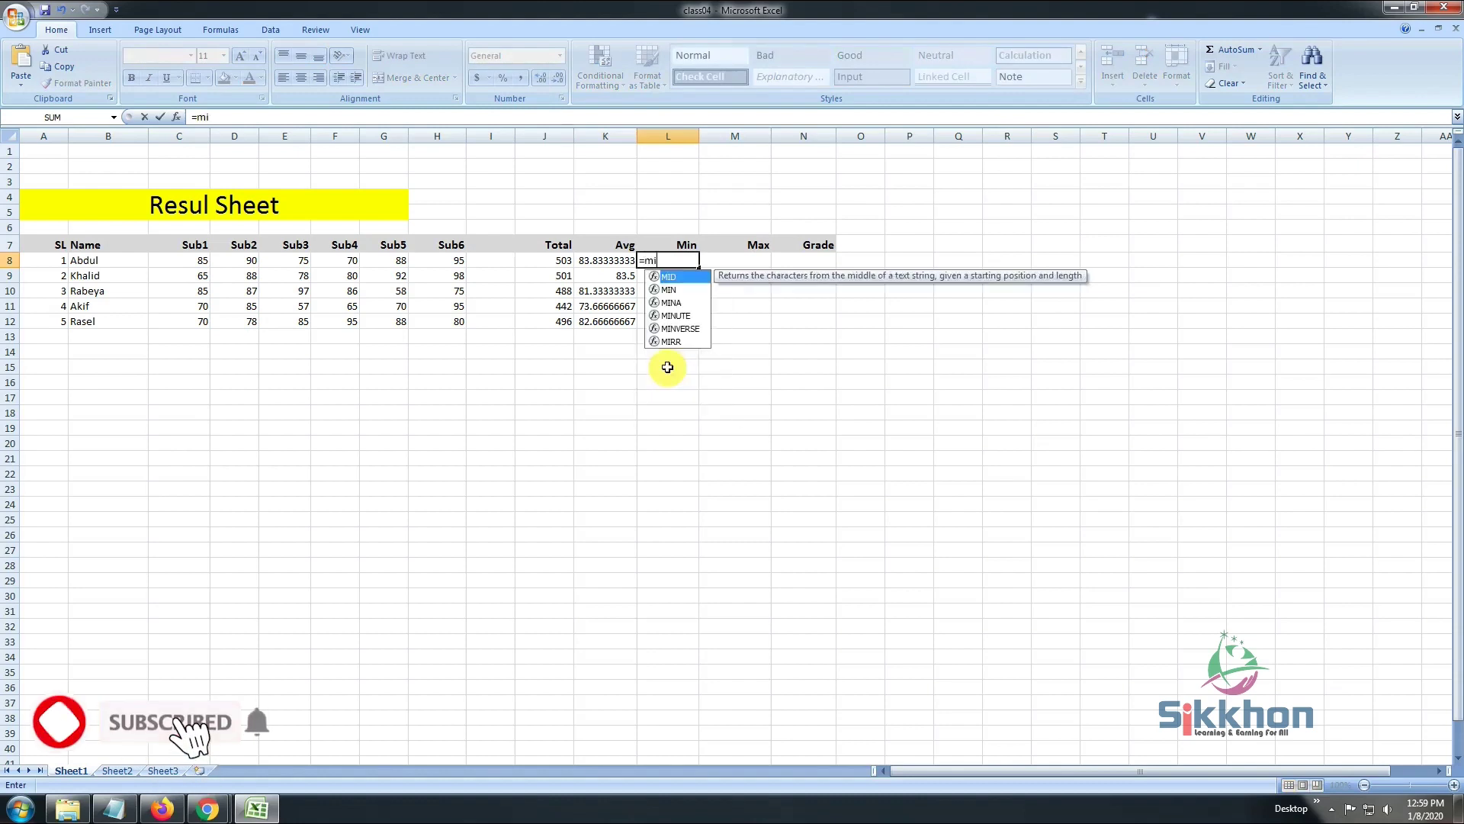
double_click(679, 277)
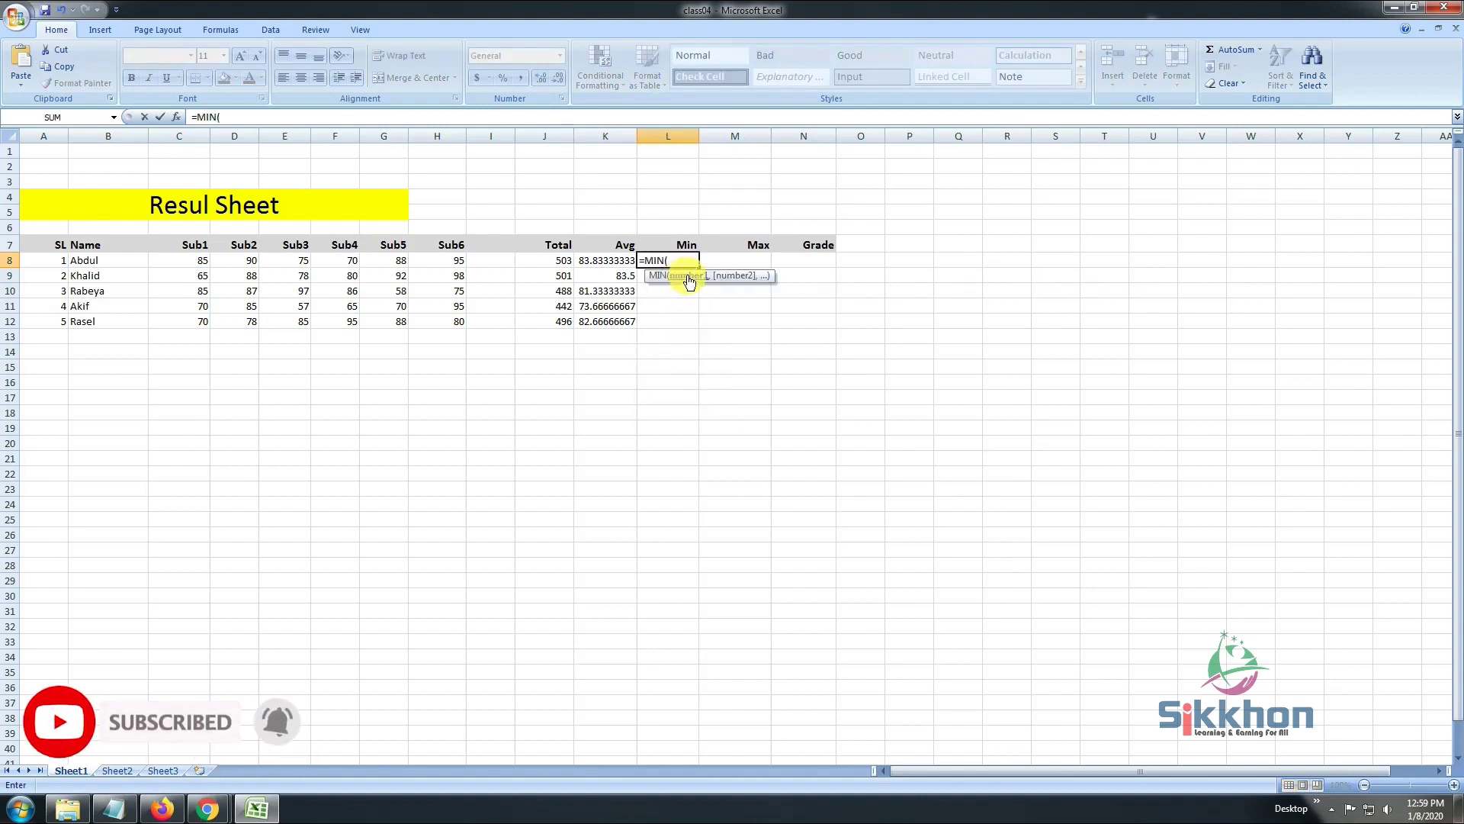
drag(183, 260, 458, 260)
key(Return)
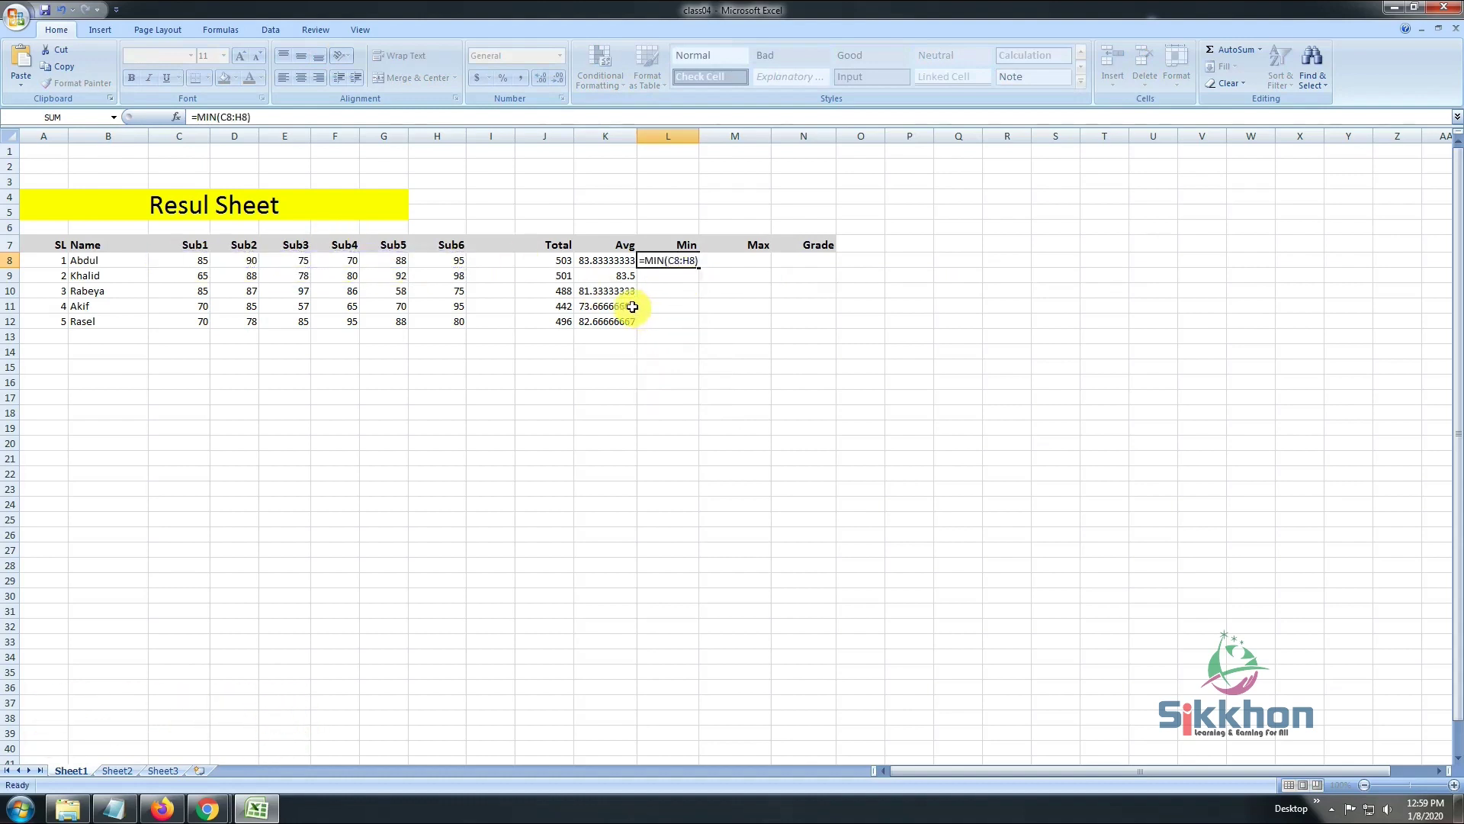
Compare the minimum in L8 with the first student's individual subject marks in row 8.
click(671, 261)
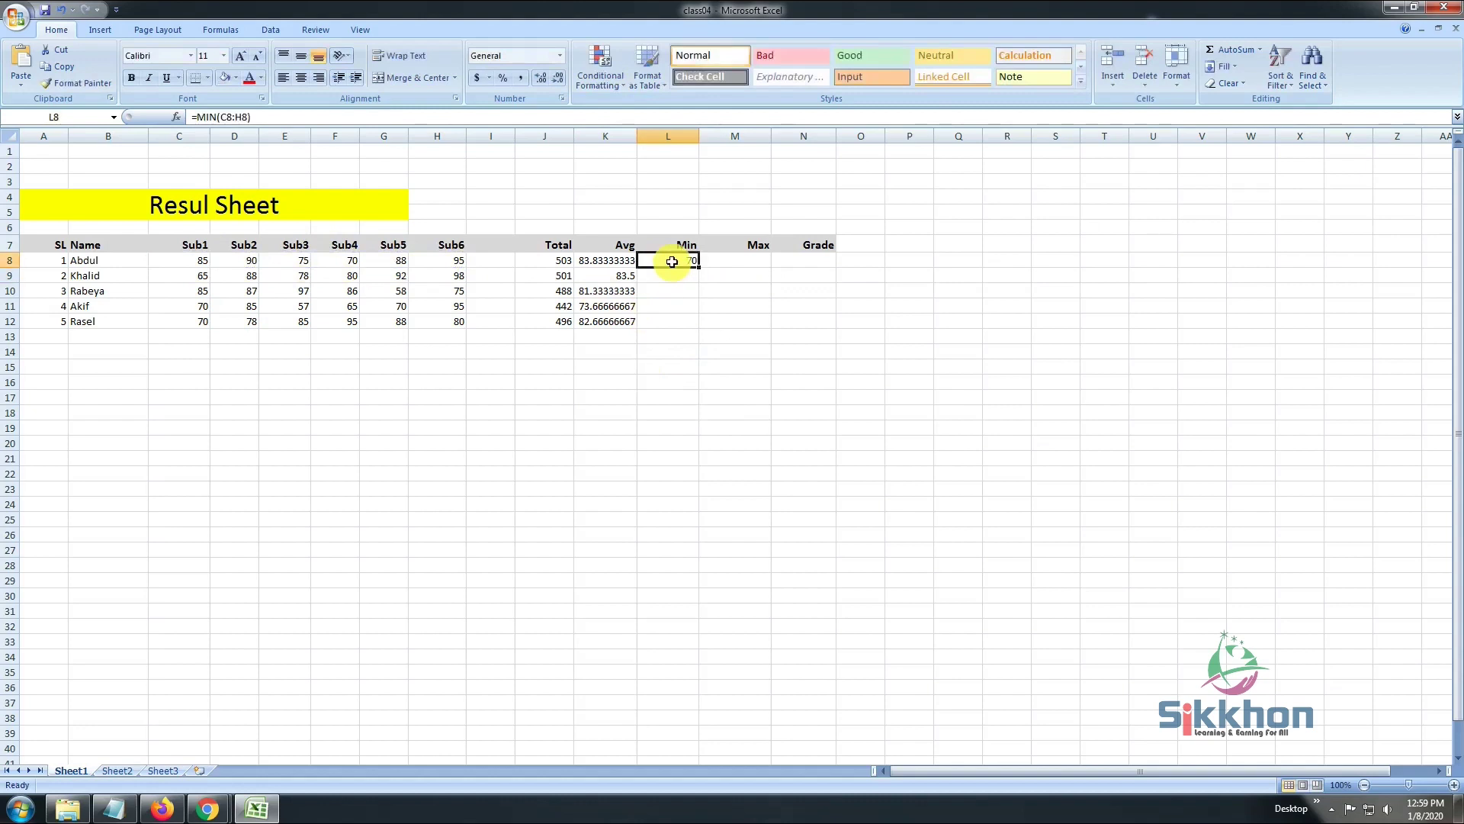
click(299, 261)
click(205, 263)
click(252, 263)
click(301, 264)
click(347, 262)
click(687, 261)
Set the first student's Sub4 mark in cell F8 to 65.
double_click(342, 262)
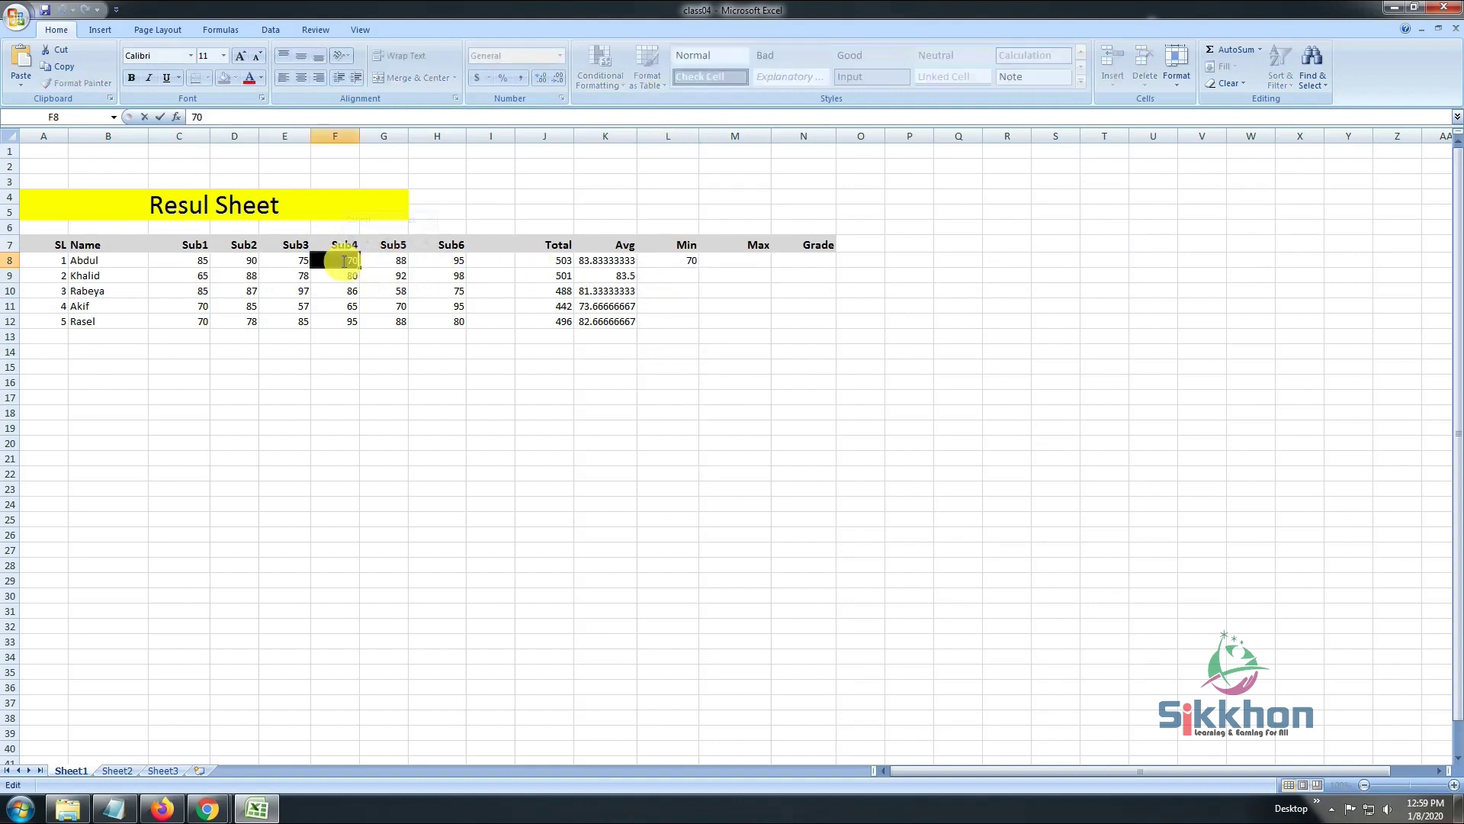
text(65)
key(Return)
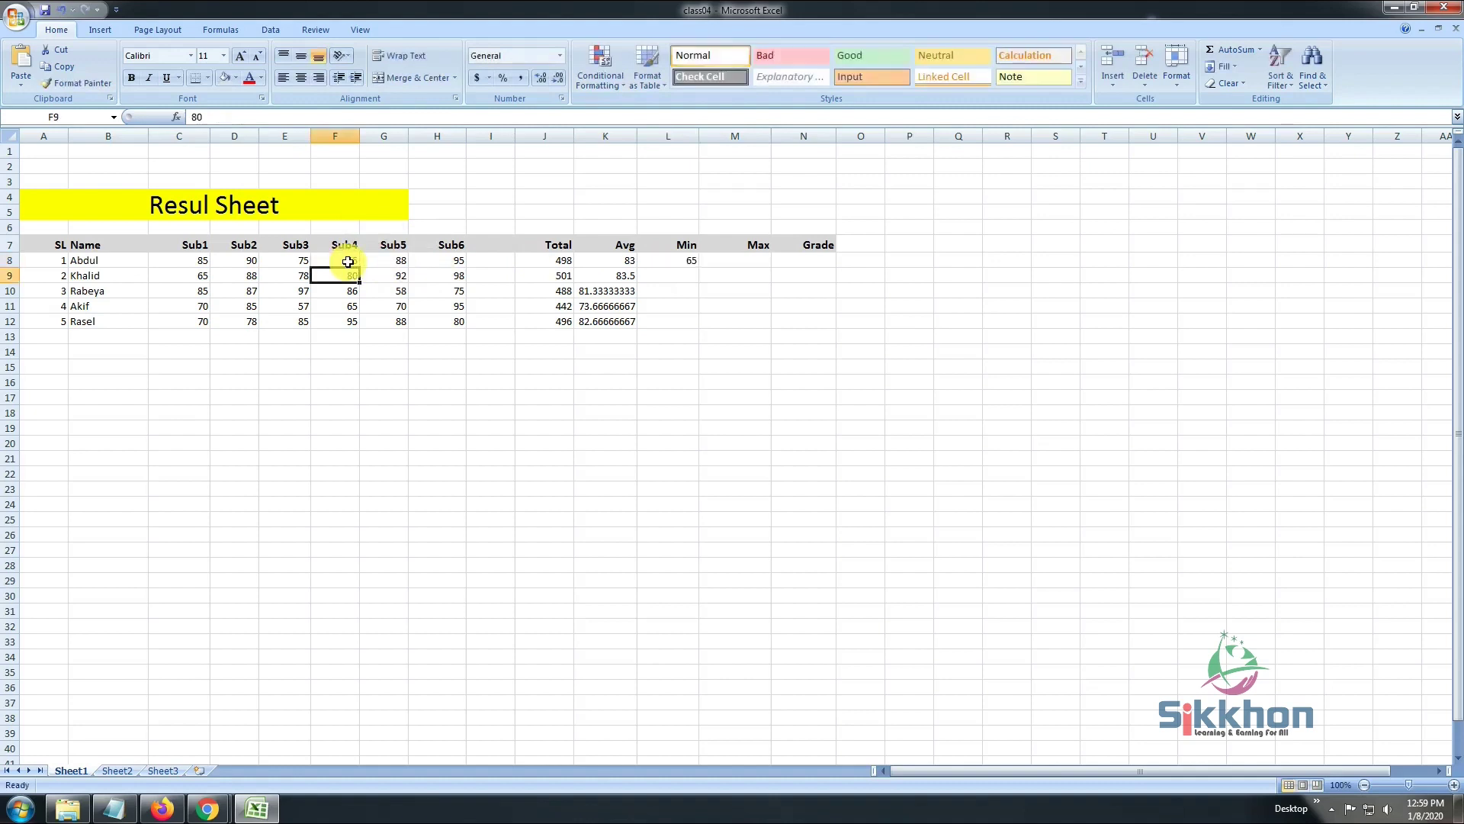
Review the Total, Avg and Min formulas in row 8 against the marks in C8:H12 and the blank column I.
click(687, 261)
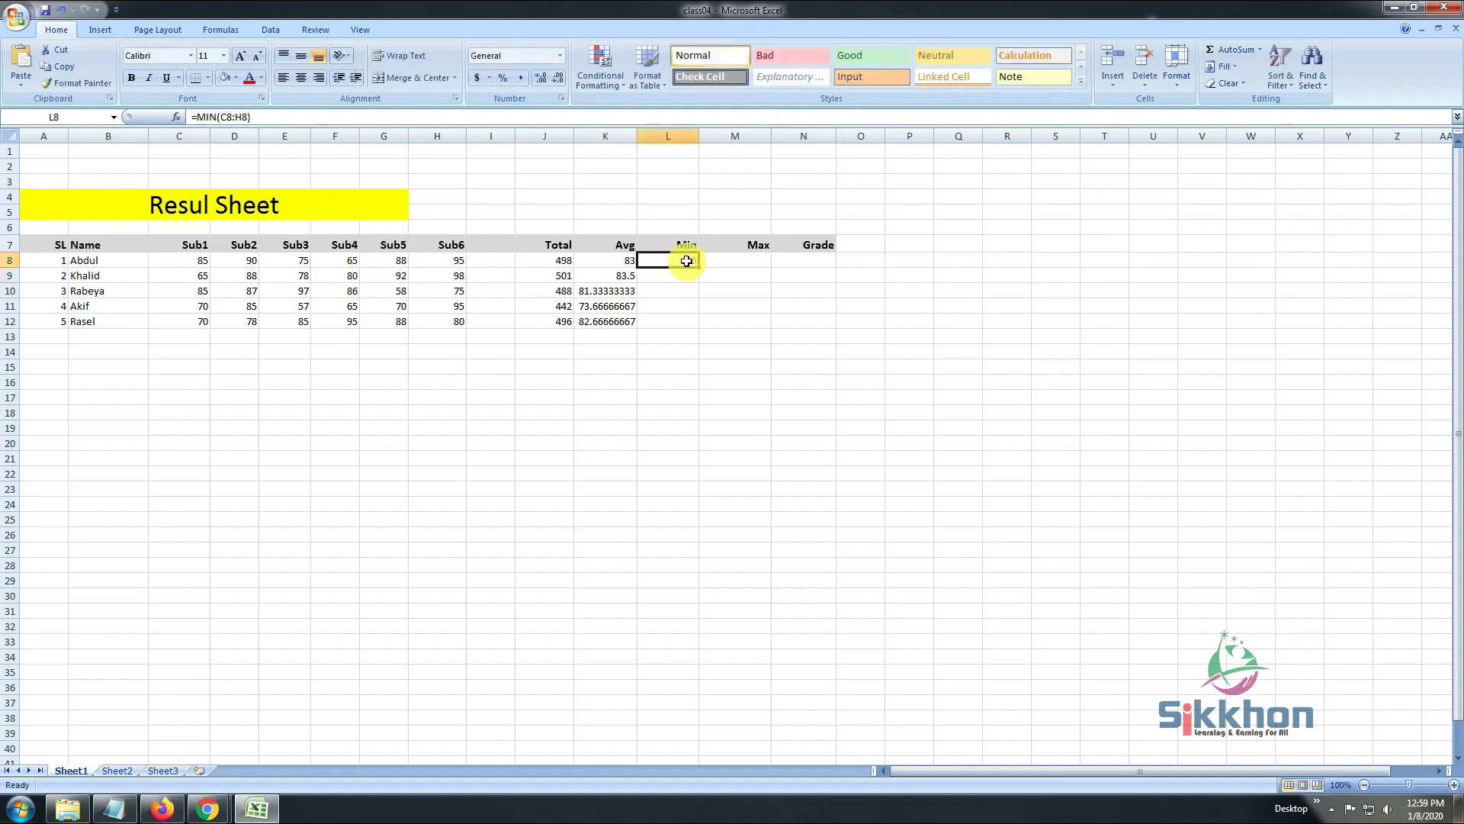
click(603, 262)
click(547, 262)
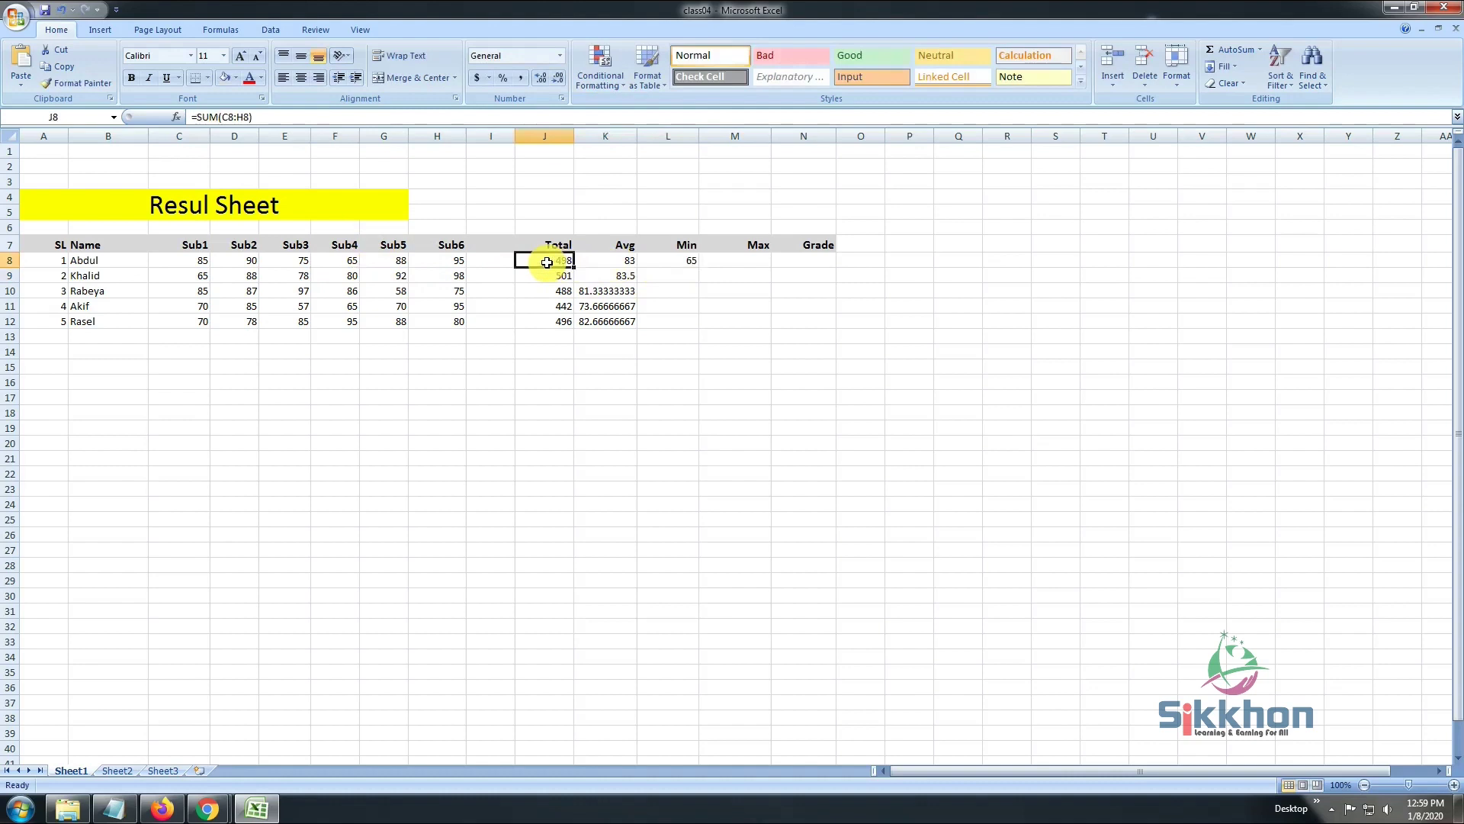
click(683, 263)
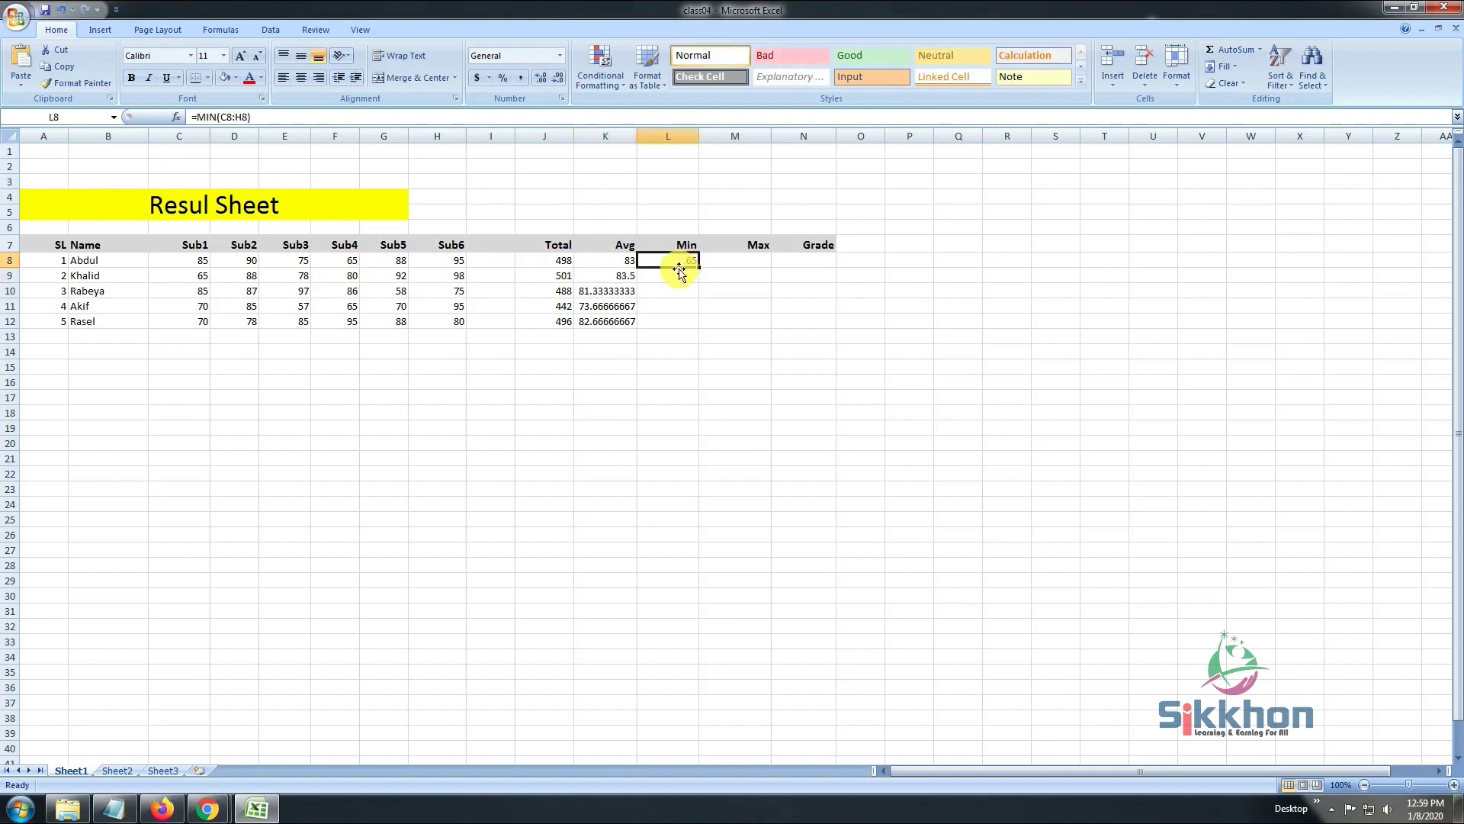
drag(546, 262, 638, 261)
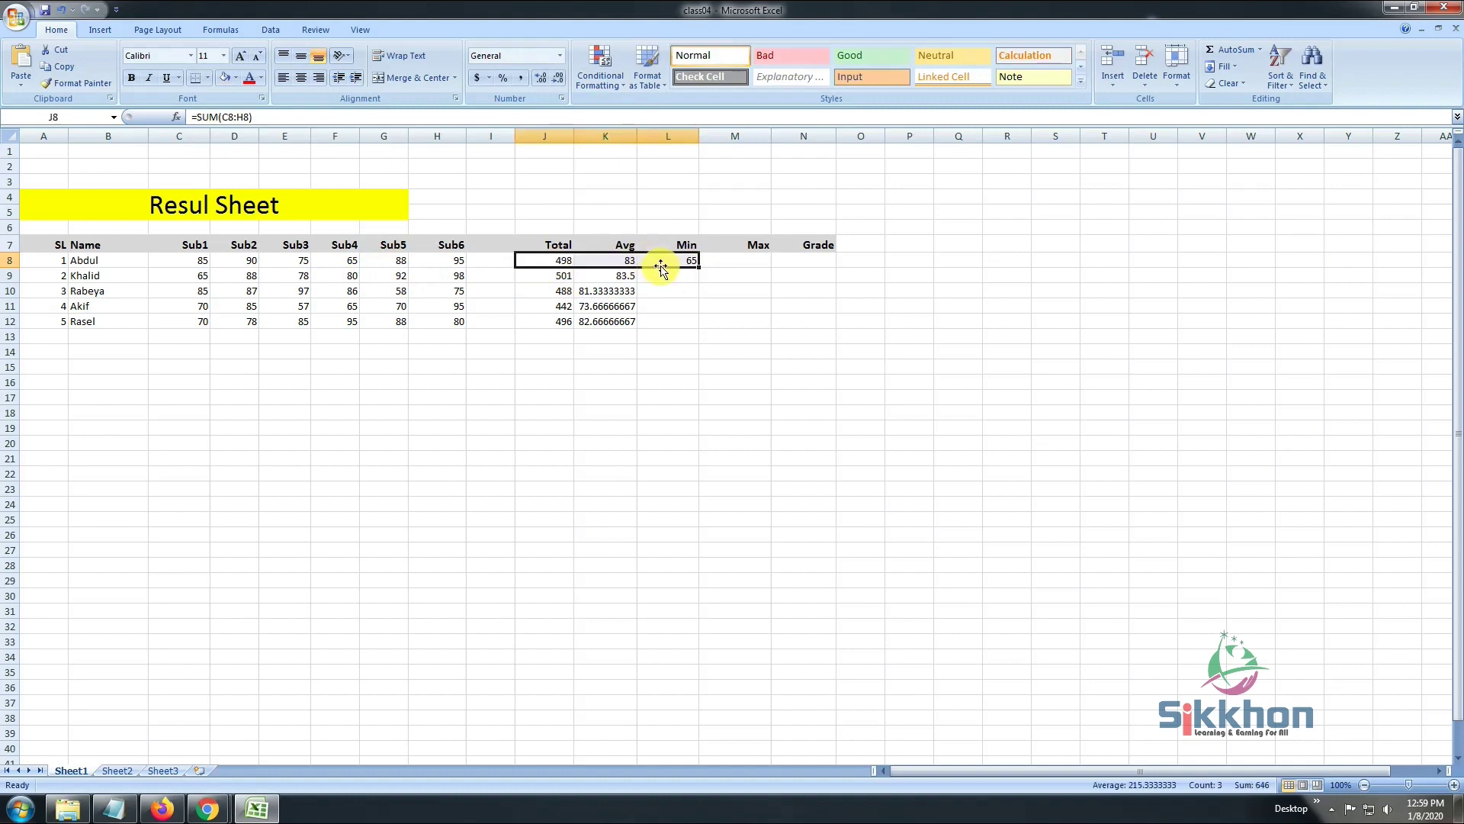
drag(200, 264, 433, 321)
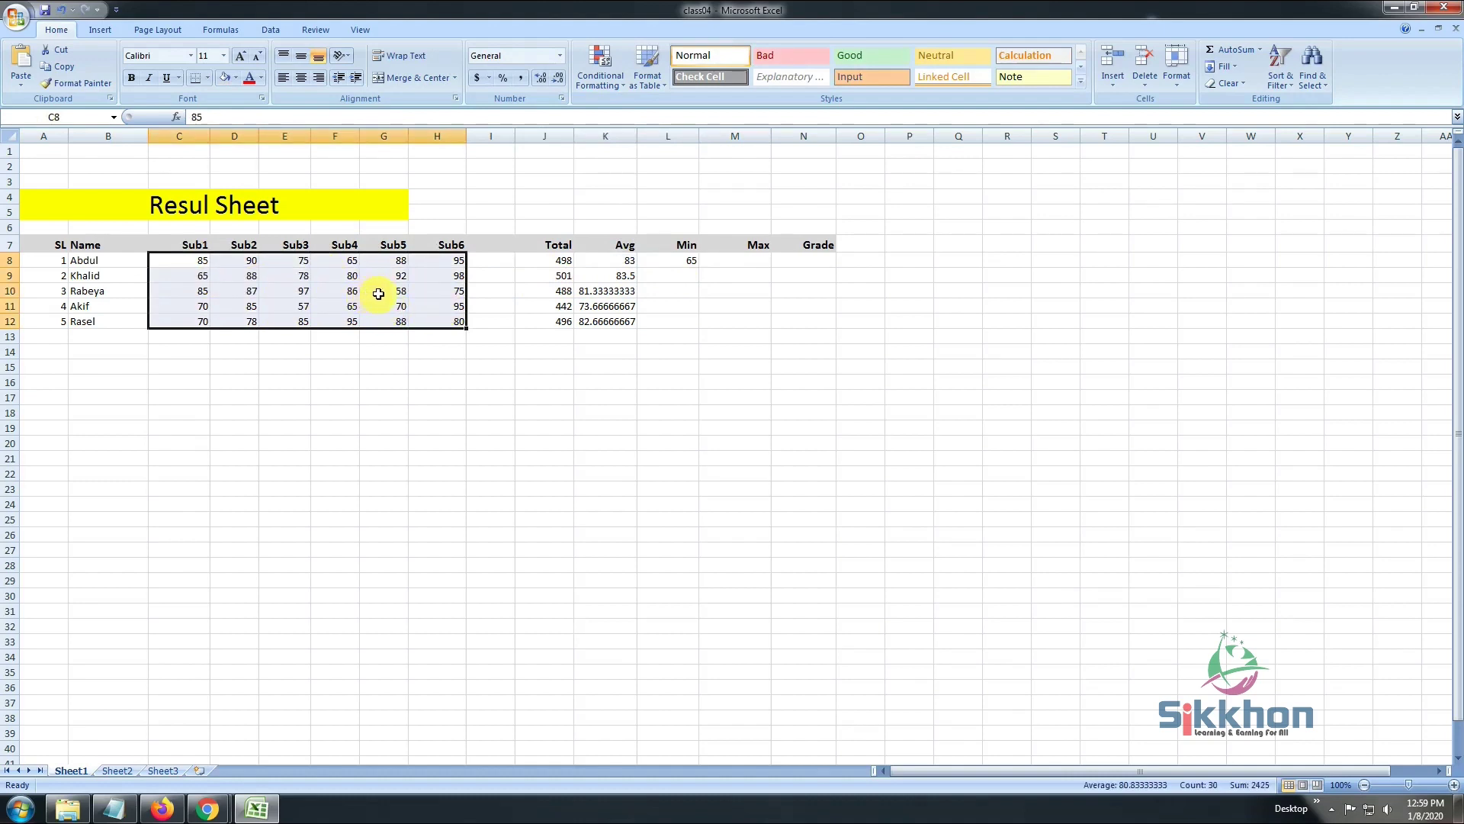
drag(561, 262, 663, 262)
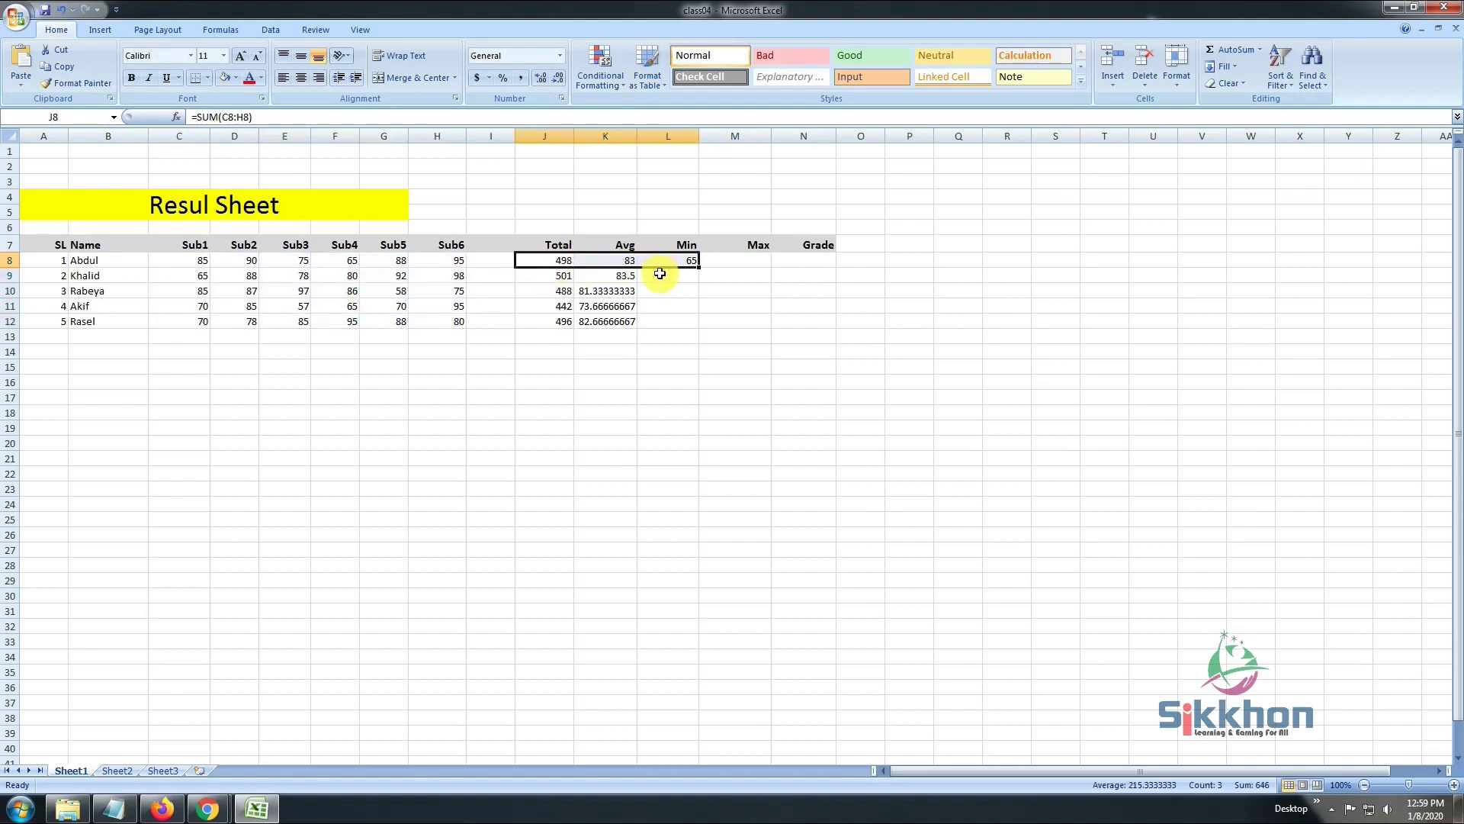
click(457, 245)
click(496, 244)
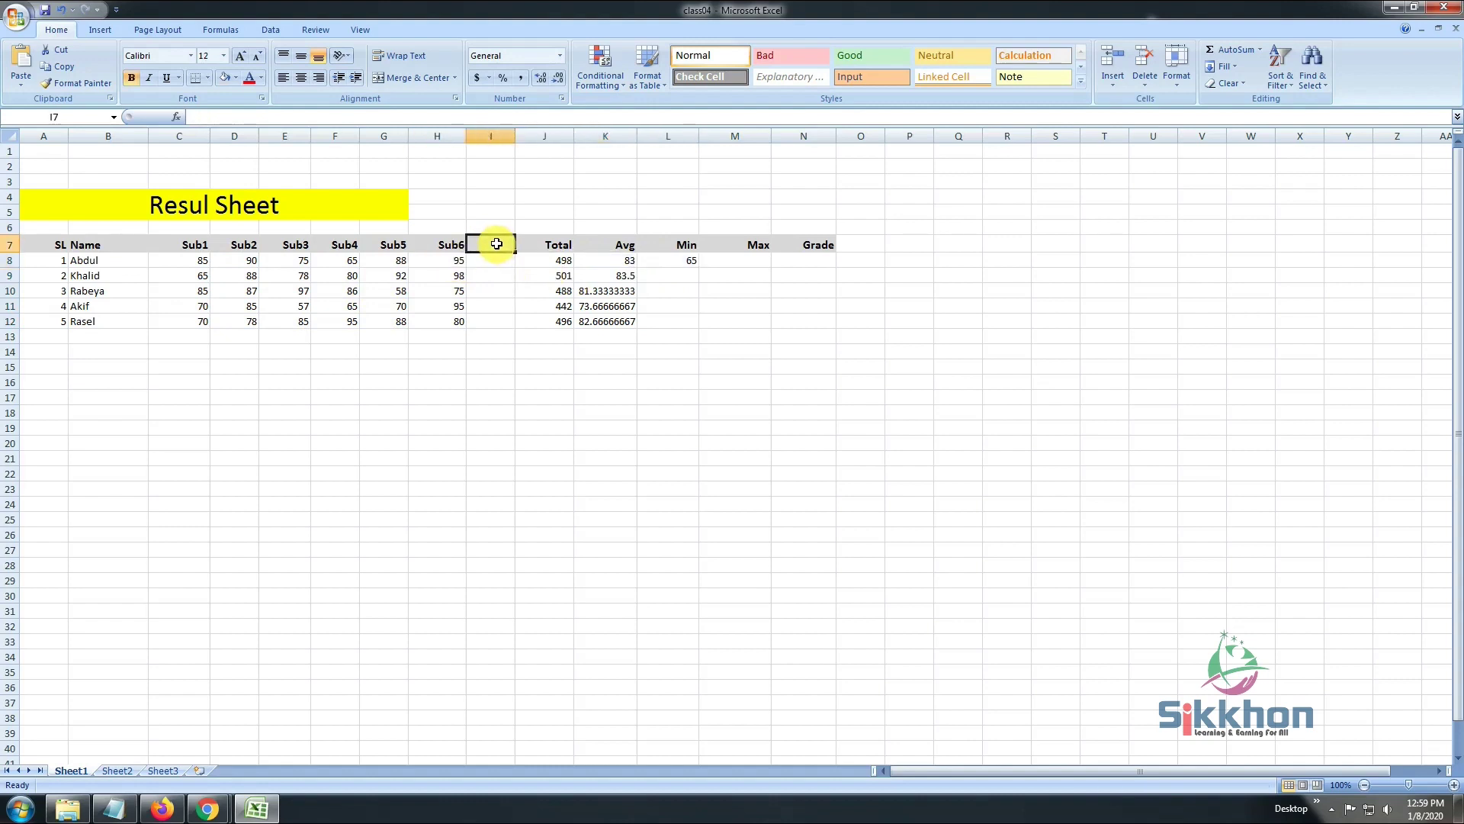
click(497, 261)
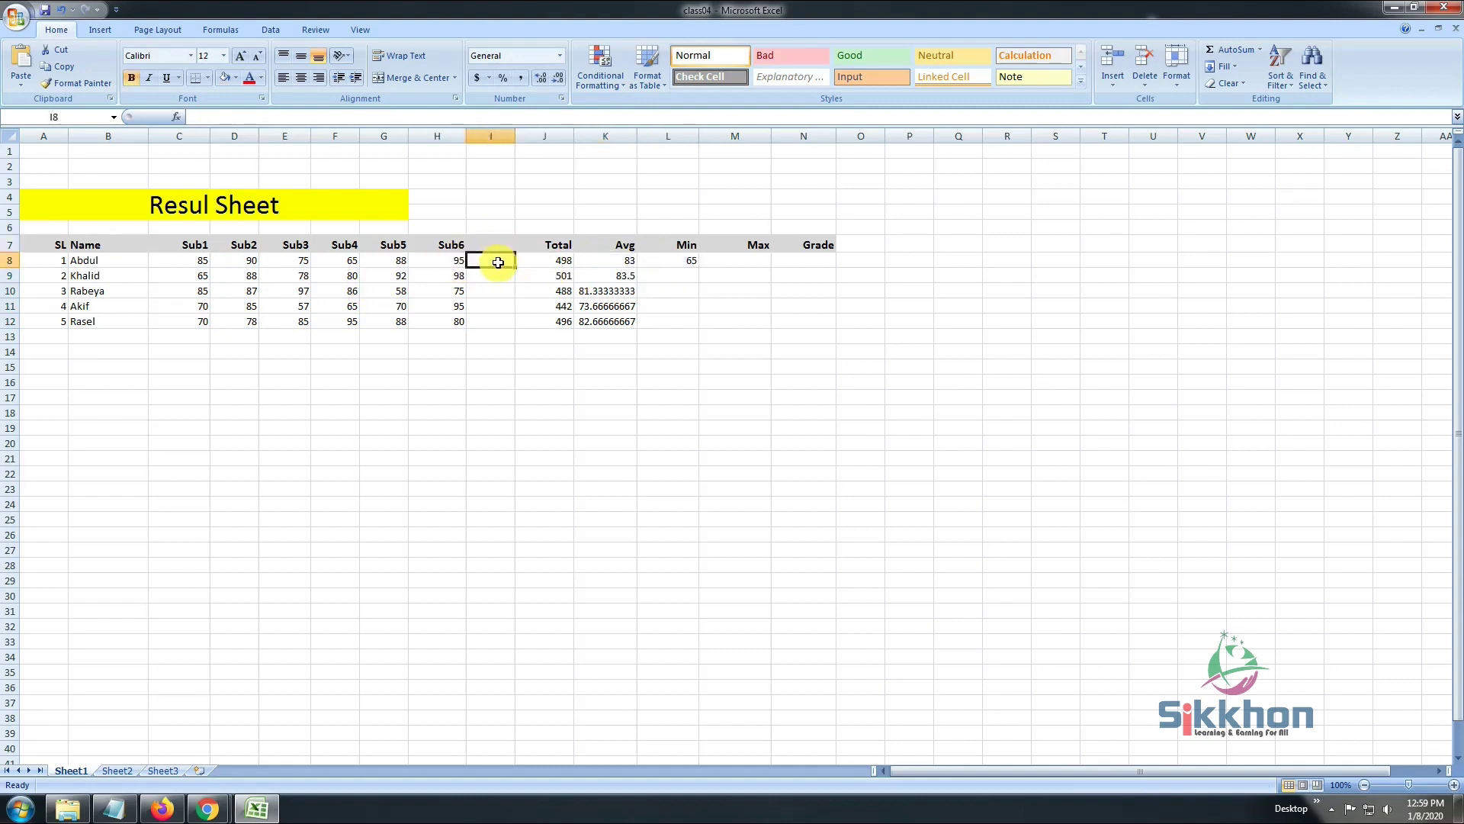
click(560, 261)
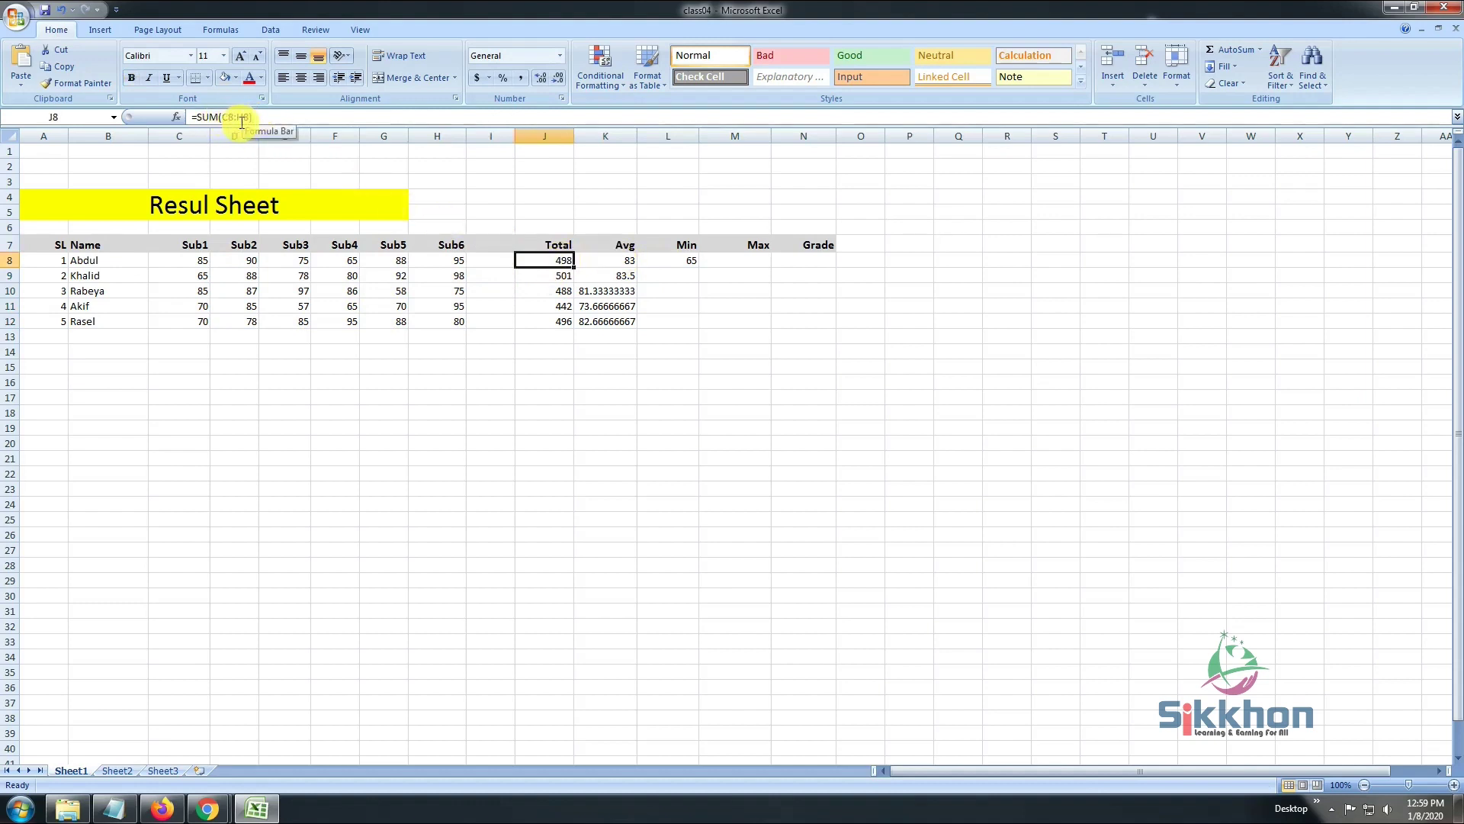
click(451, 259)
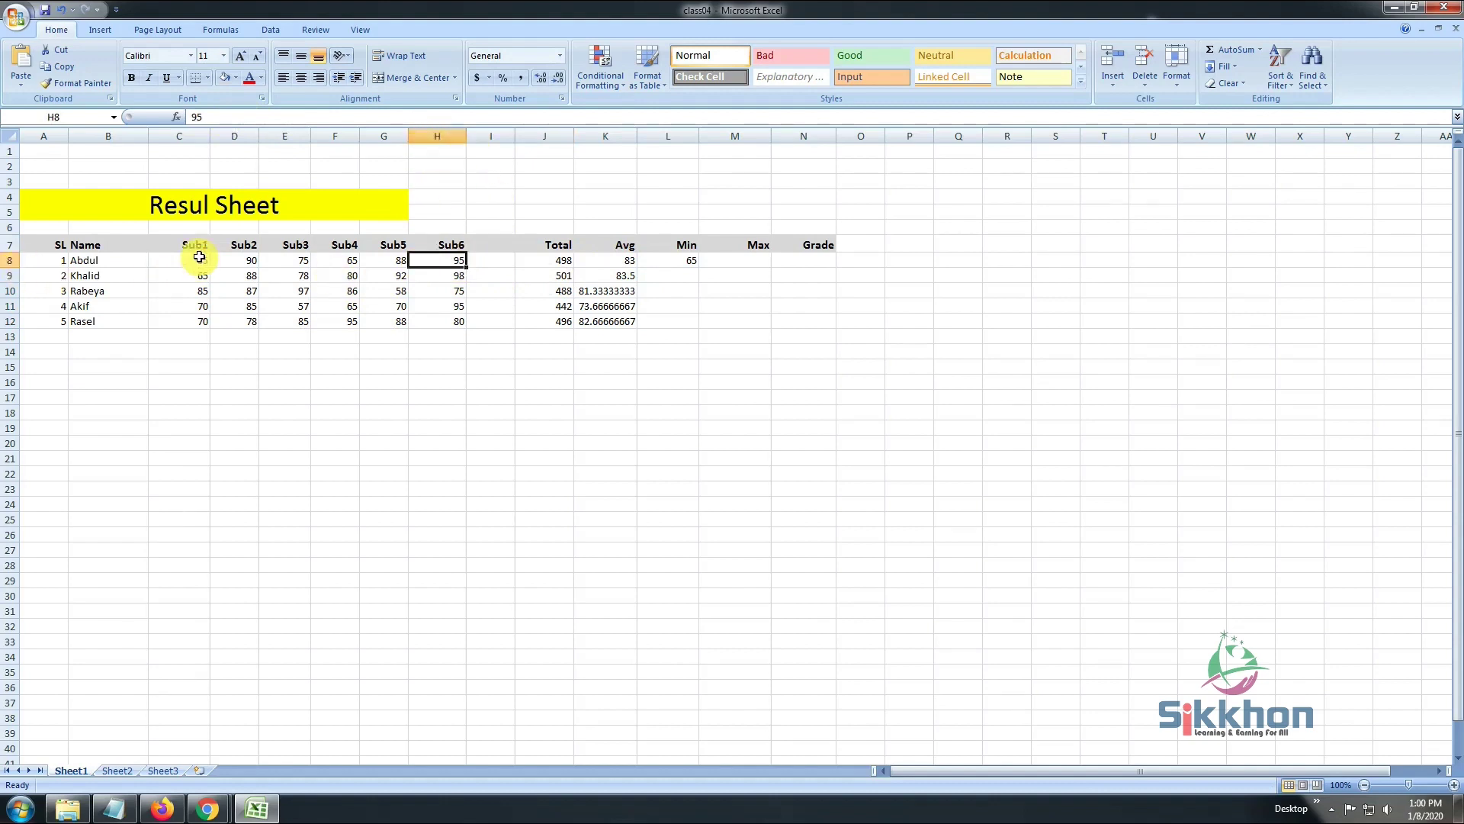
click(195, 259)
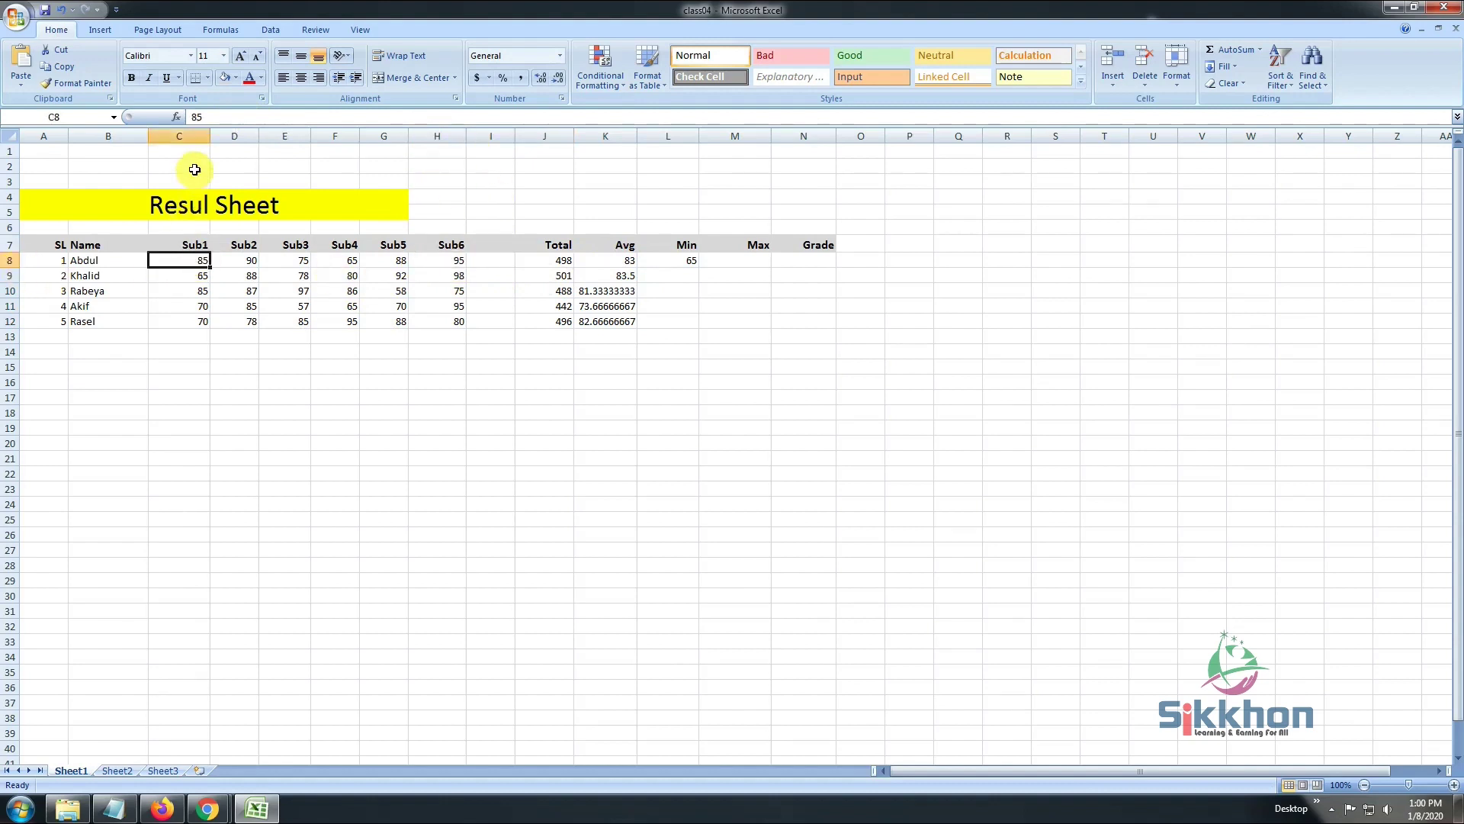
click(491, 260)
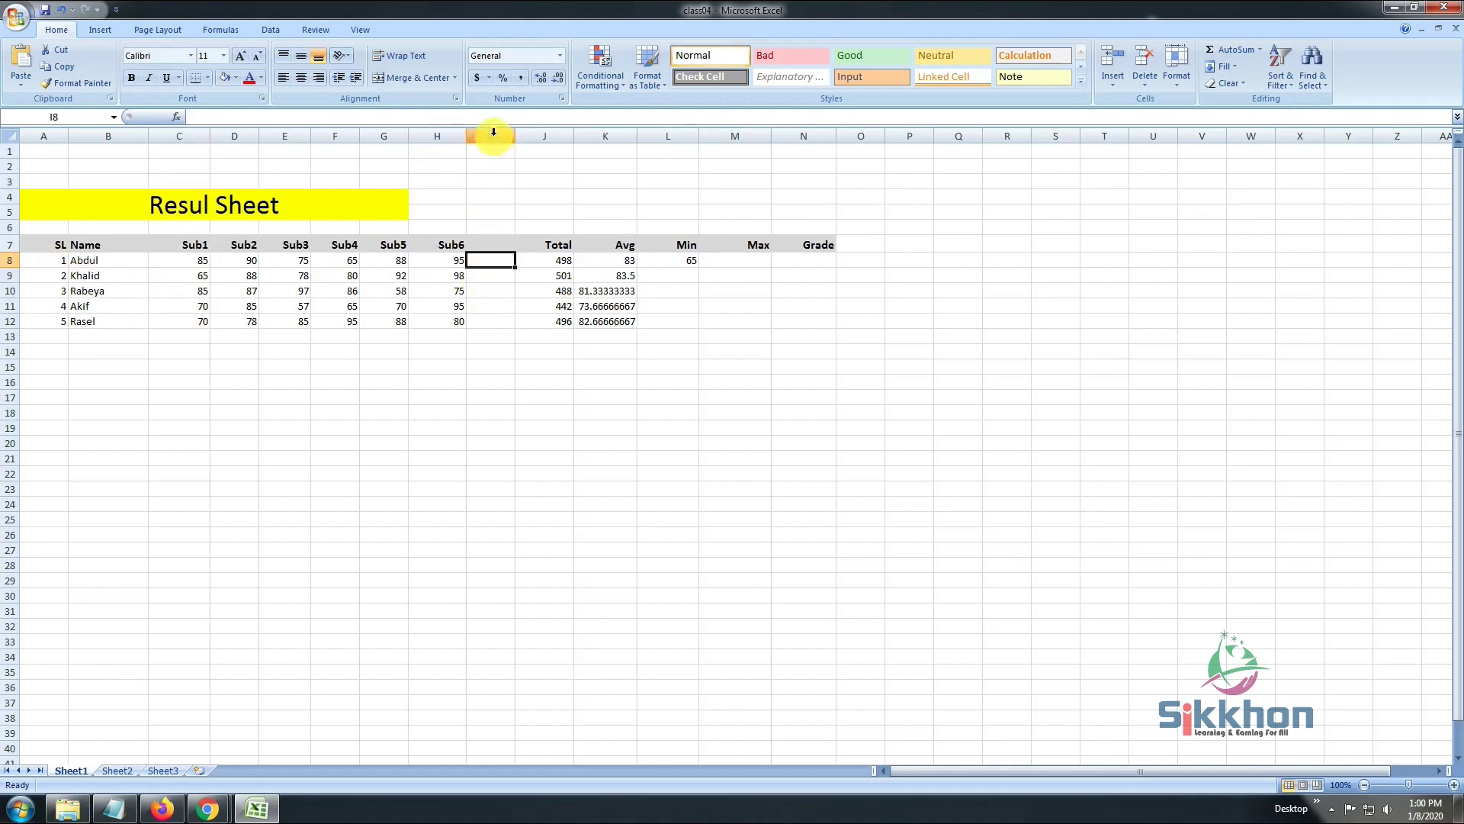
click(559, 260)
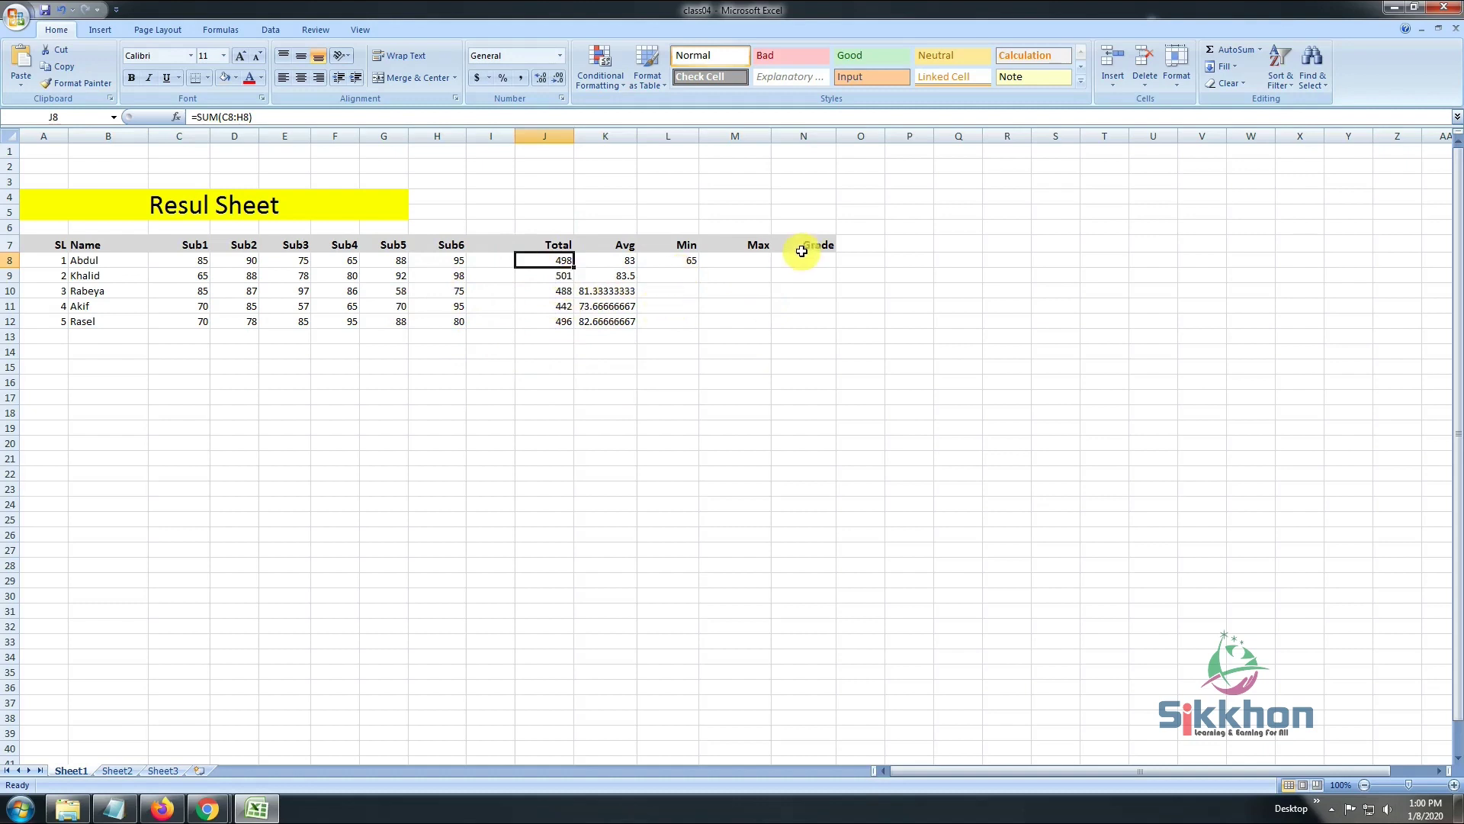
Find the first student's highest mark in cell M8 with the formula =MAX(C8:H8).
click(750, 258)
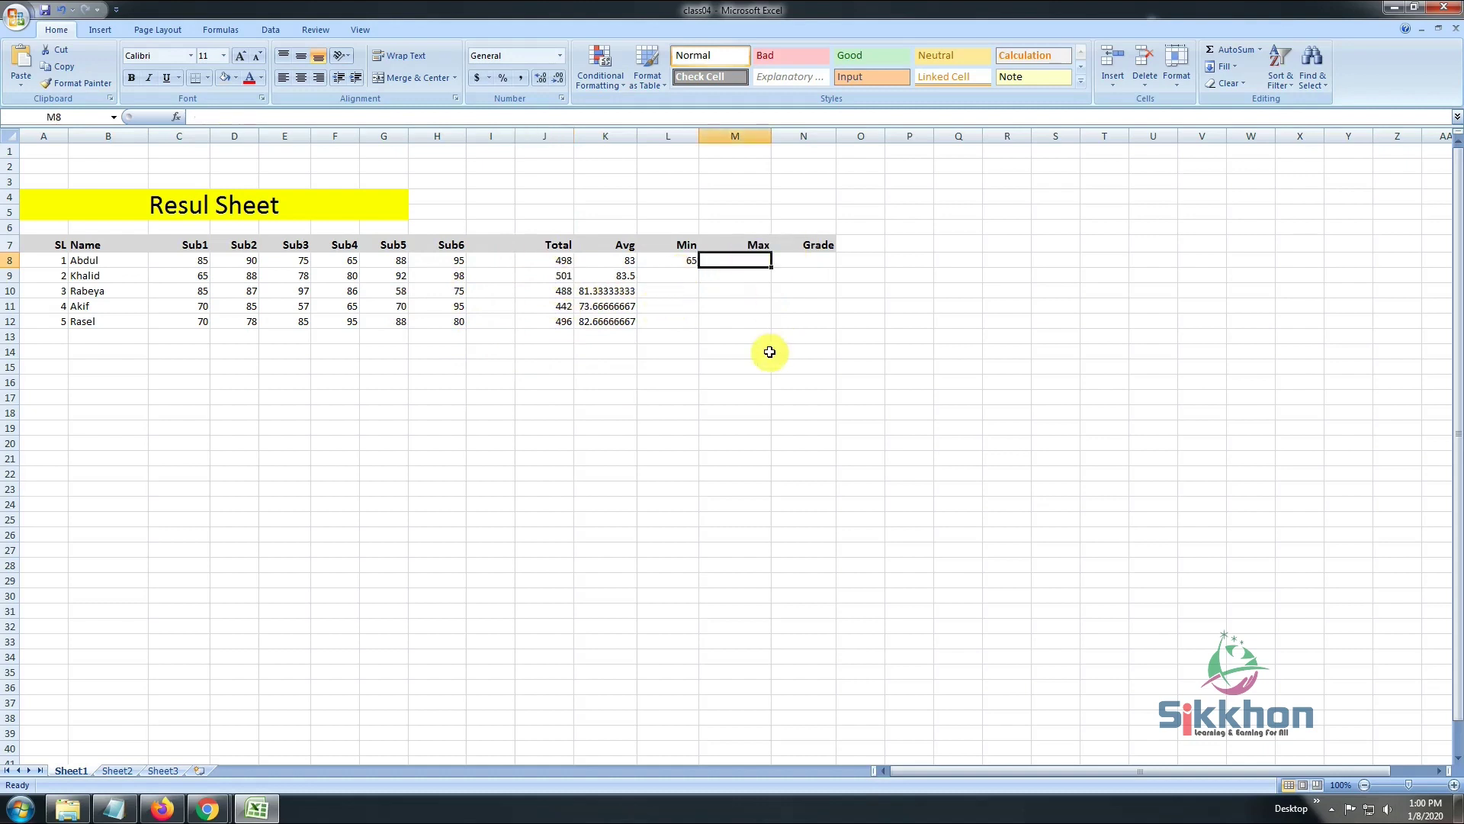
text(=m)
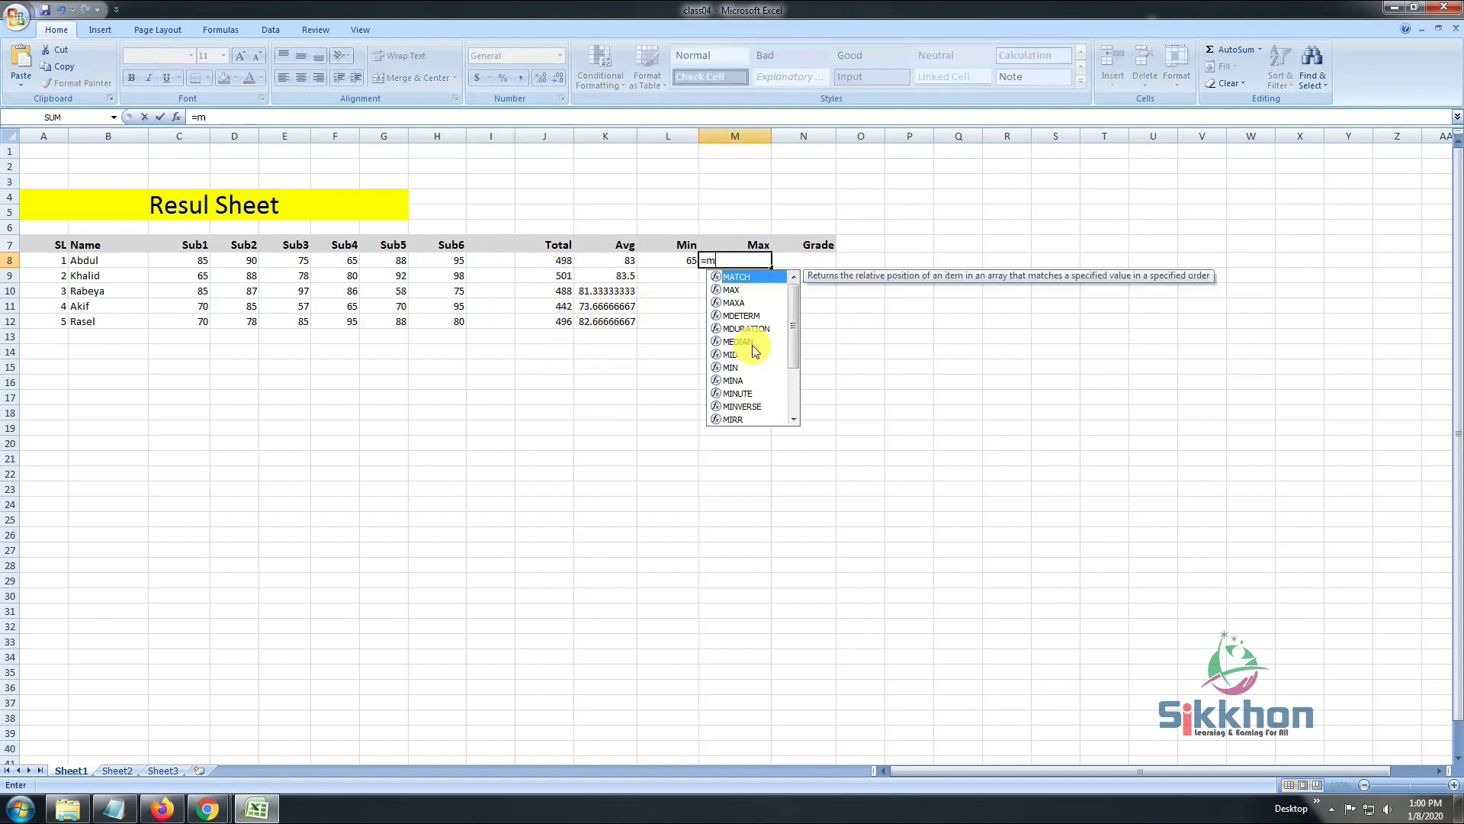
text(ax)
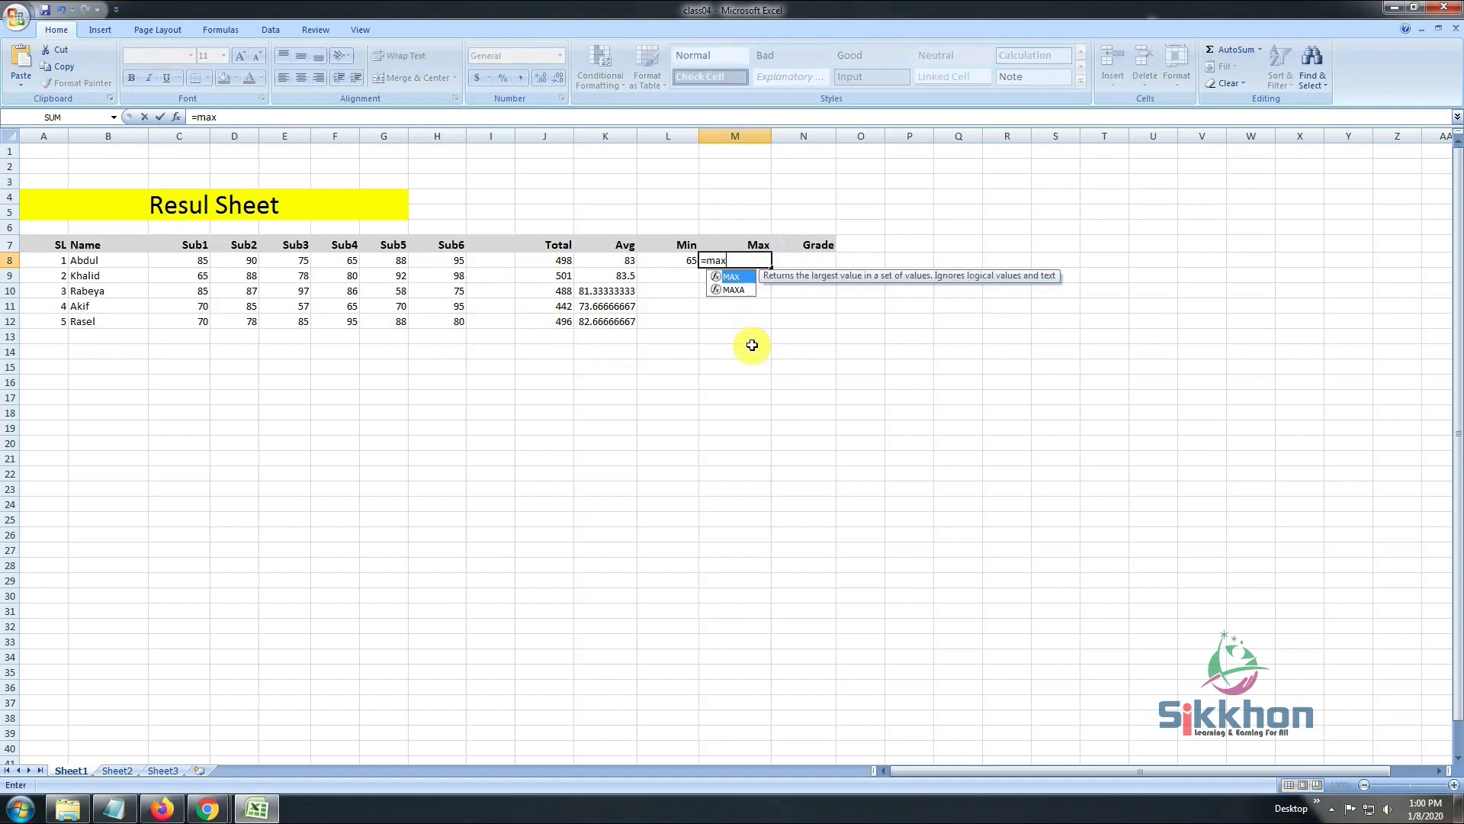
key(Escape)
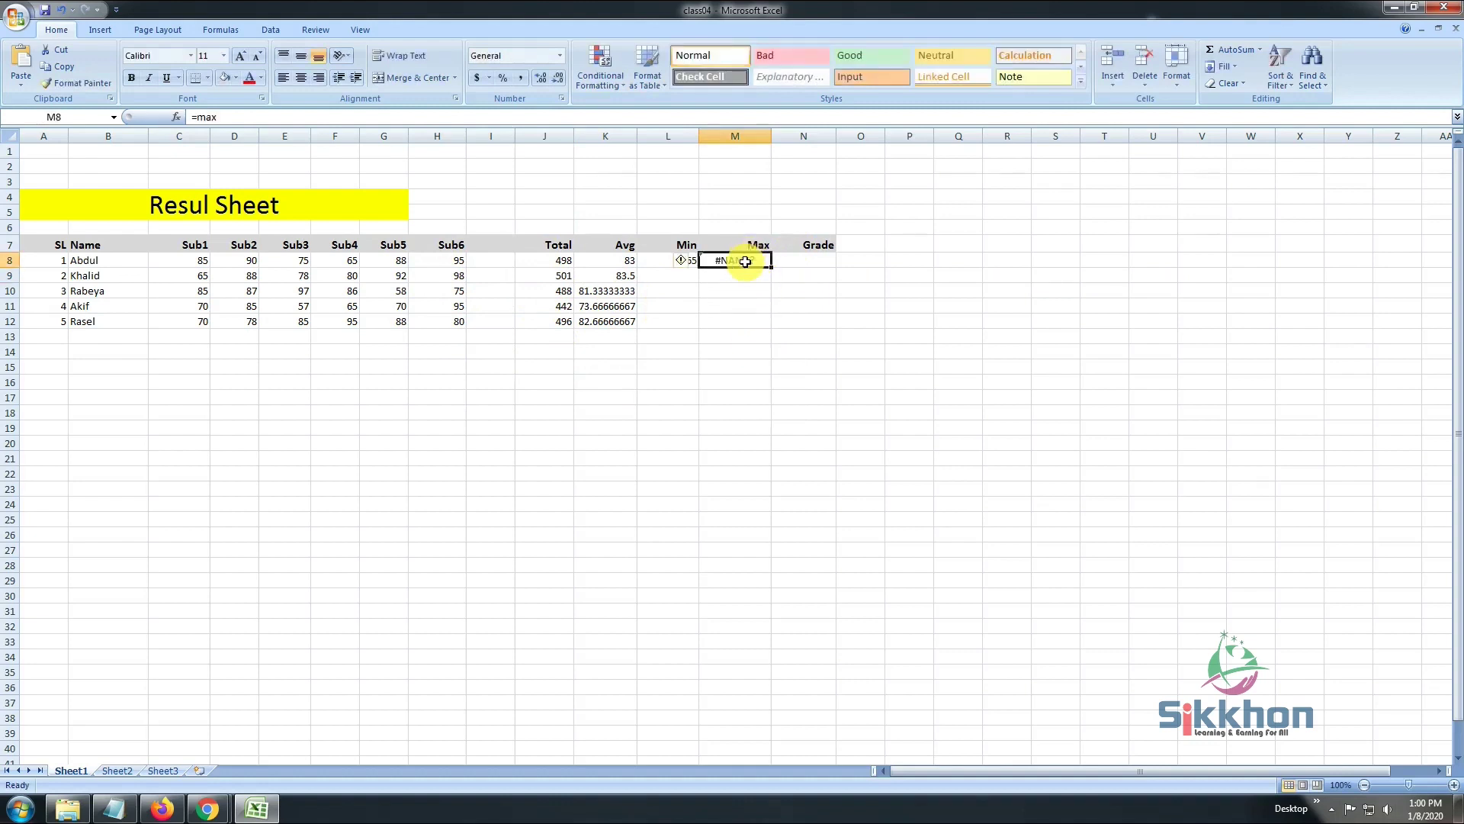
click(746, 262)
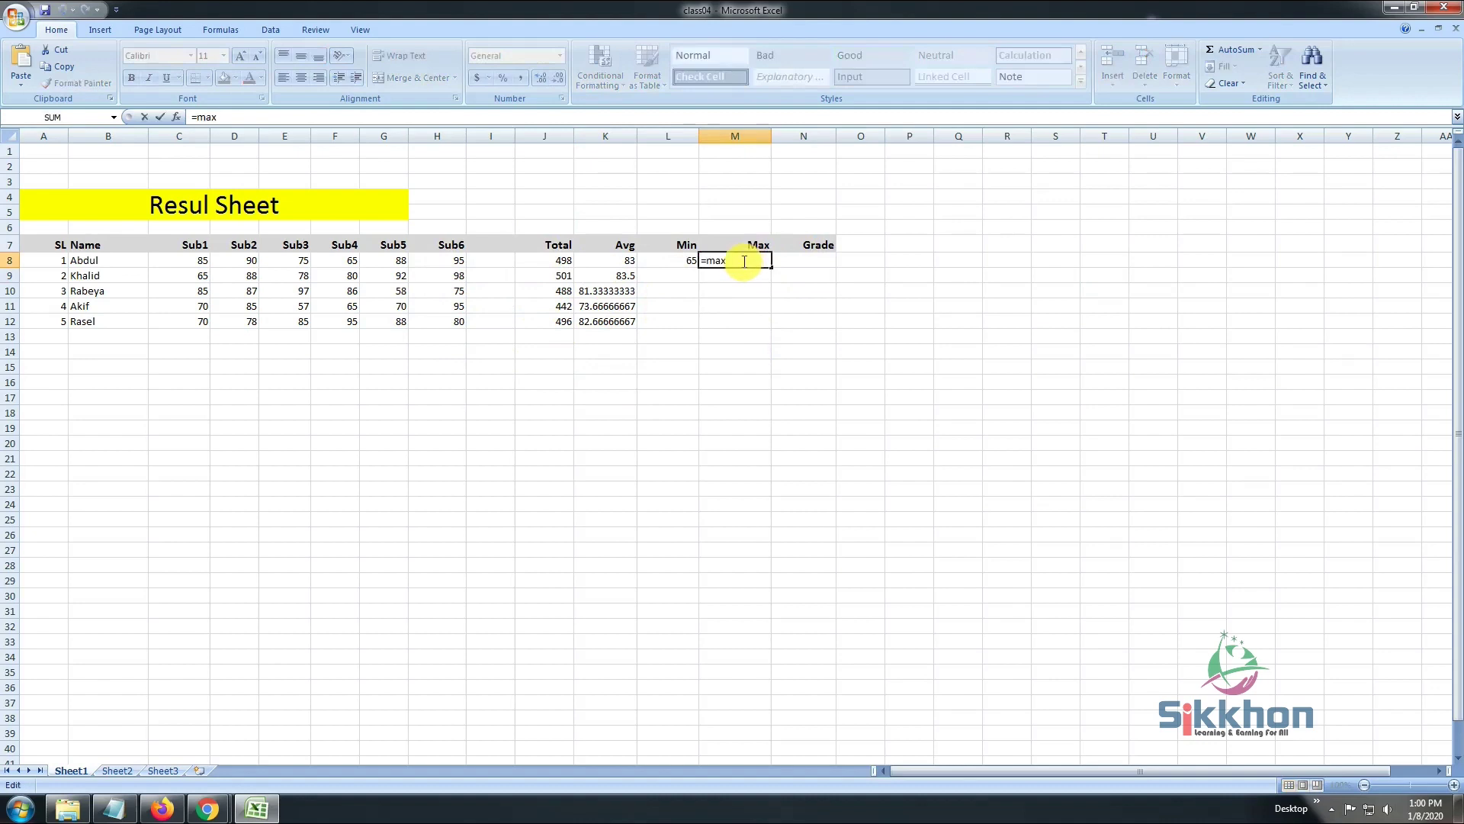
text(()
drag(203, 260, 452, 260)
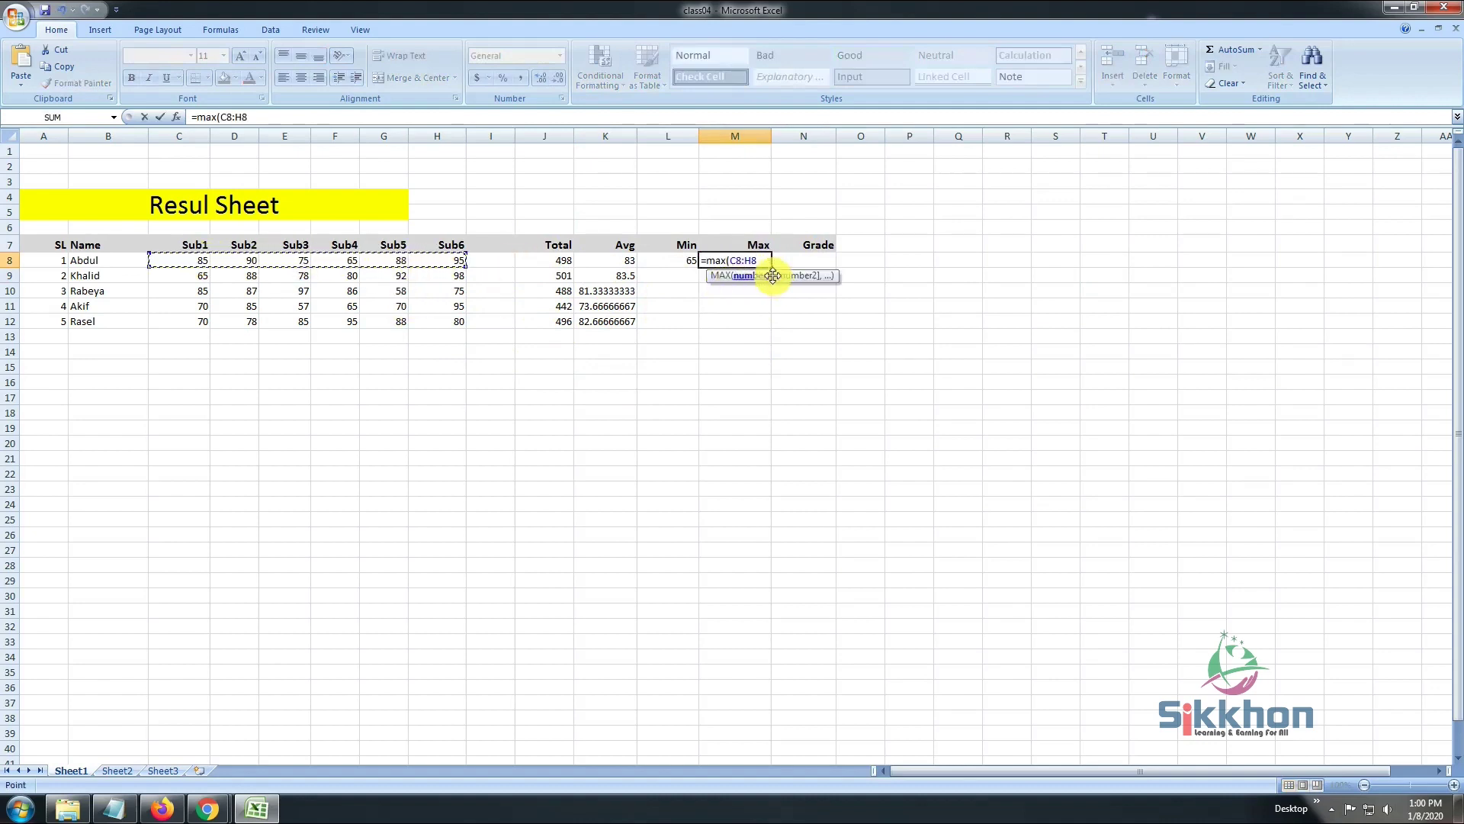
key(Return)
click(750, 260)
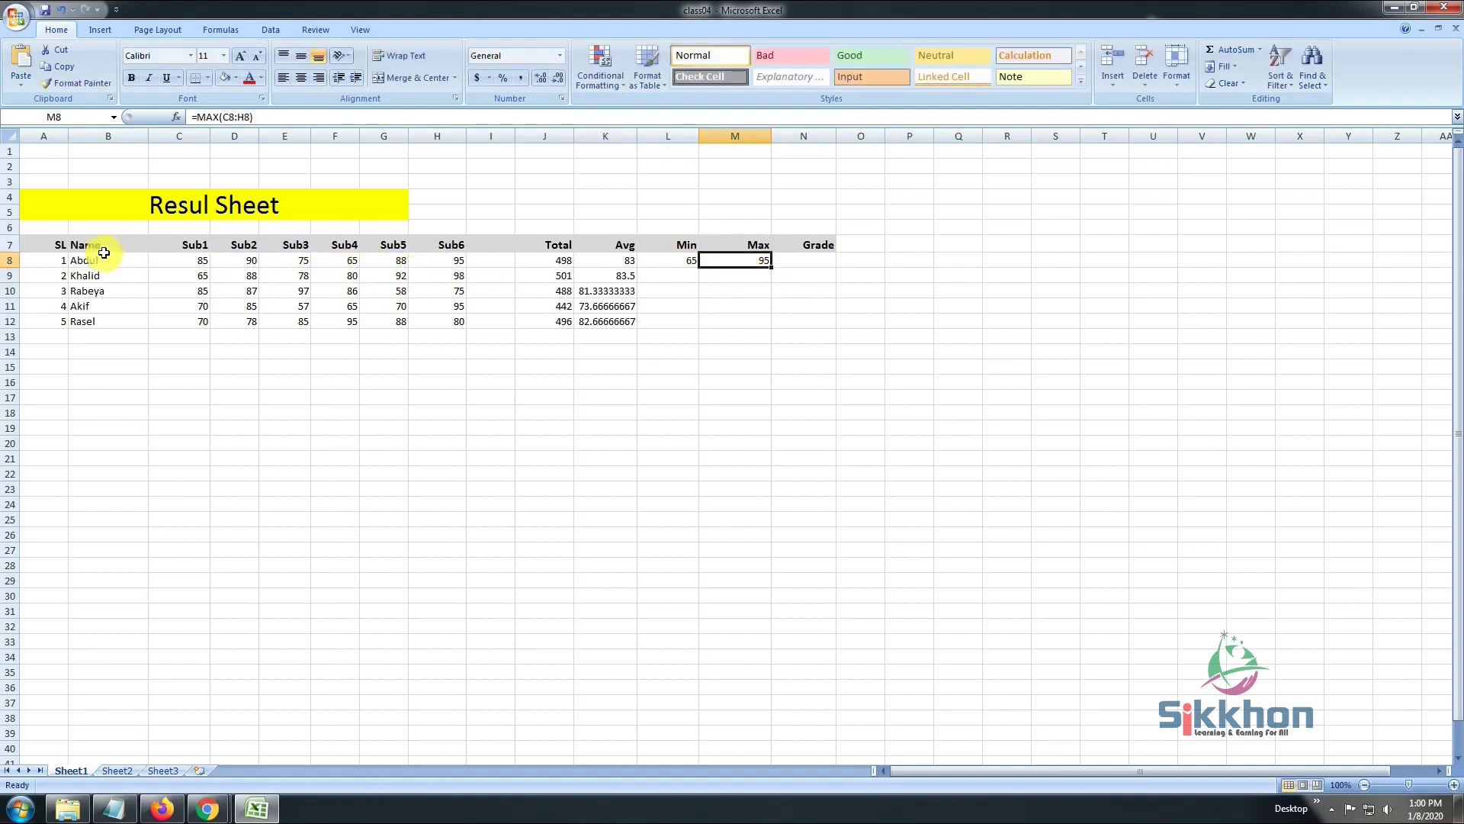
Review the Sub6 mark and the Min, Avg and Total formulas in row 8, plus the Grade heading.
click(450, 261)
click(687, 262)
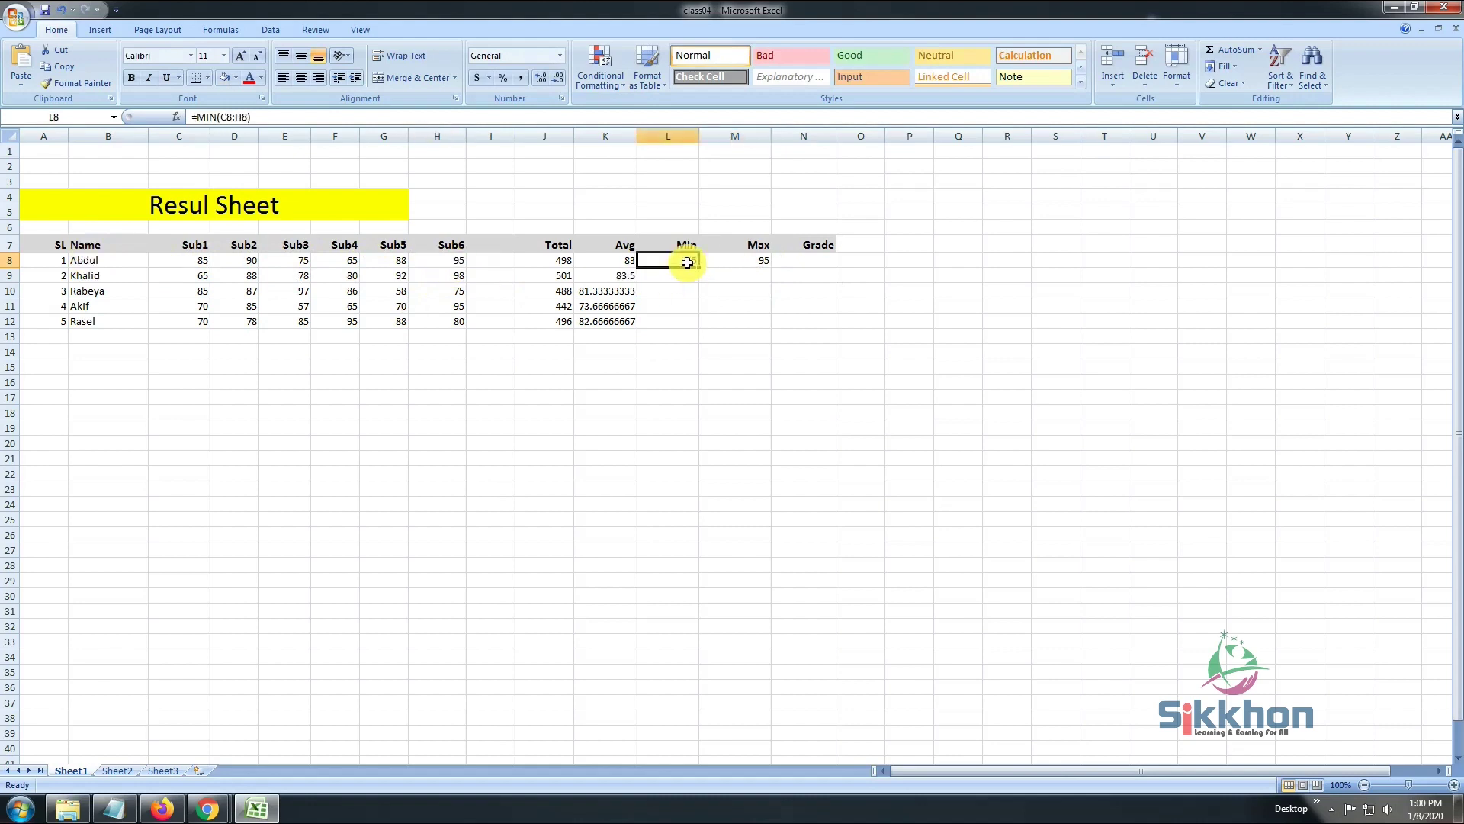
click(622, 262)
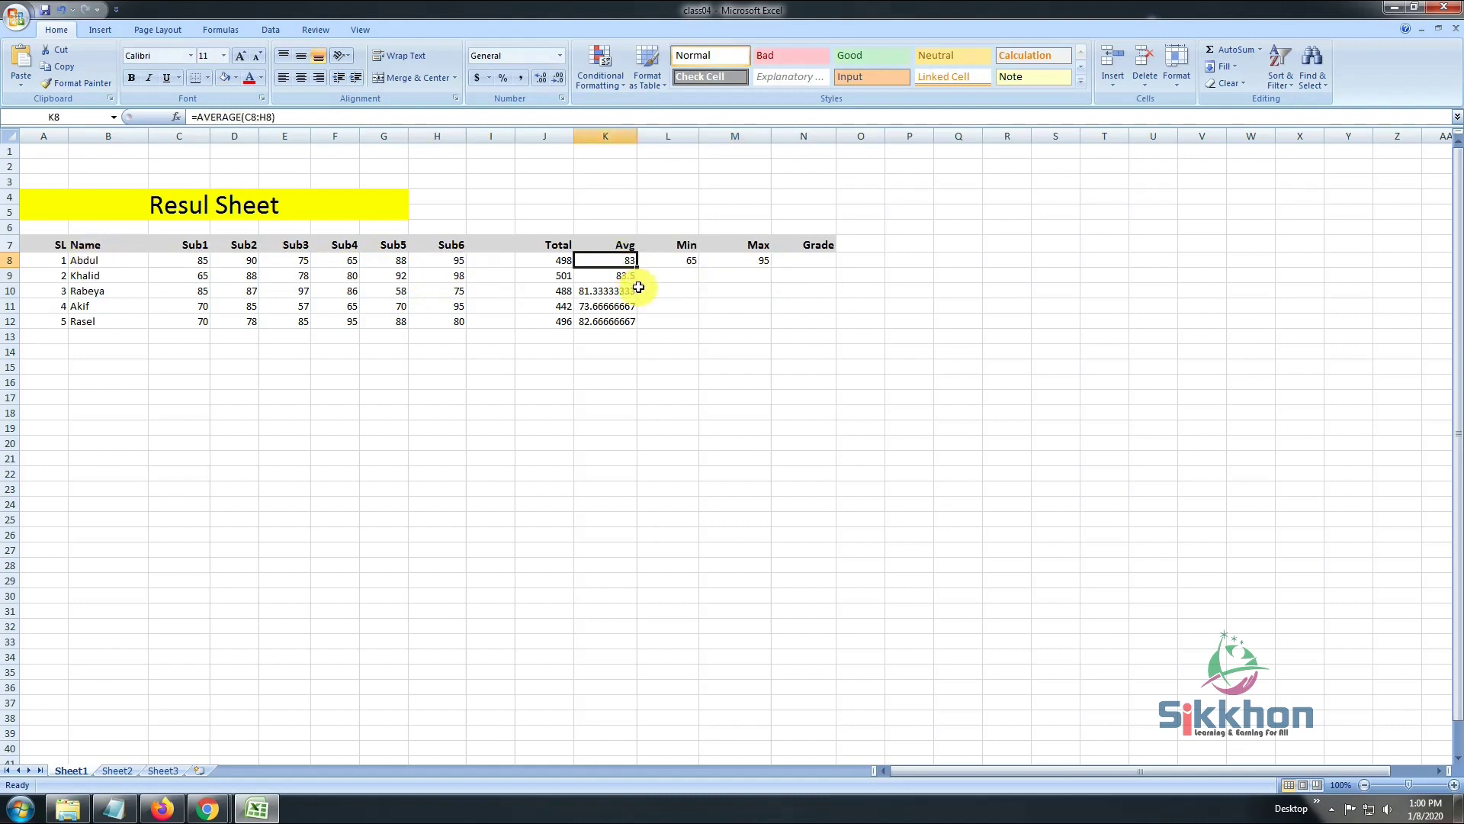
click(551, 261)
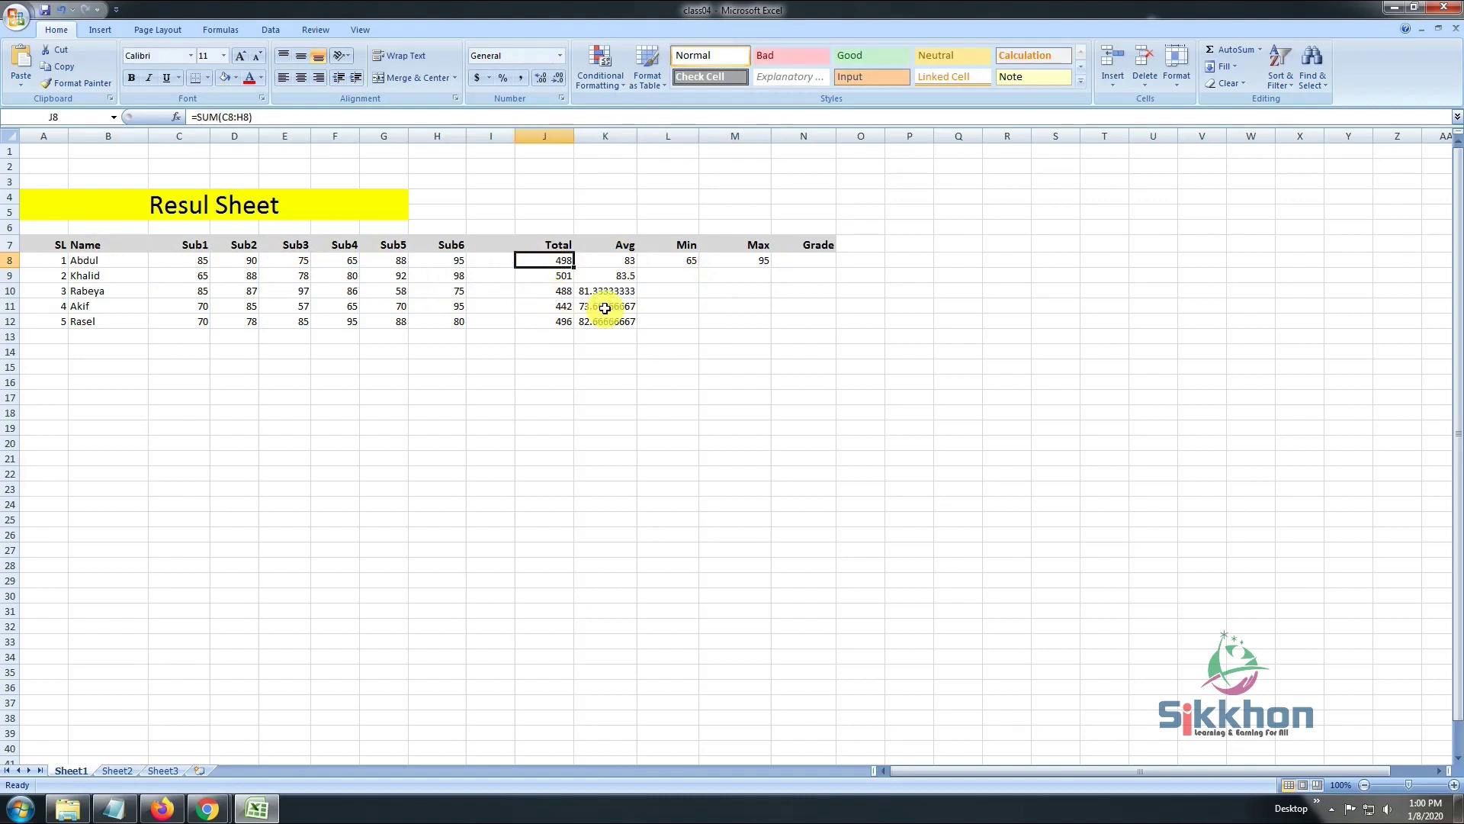
click(810, 245)
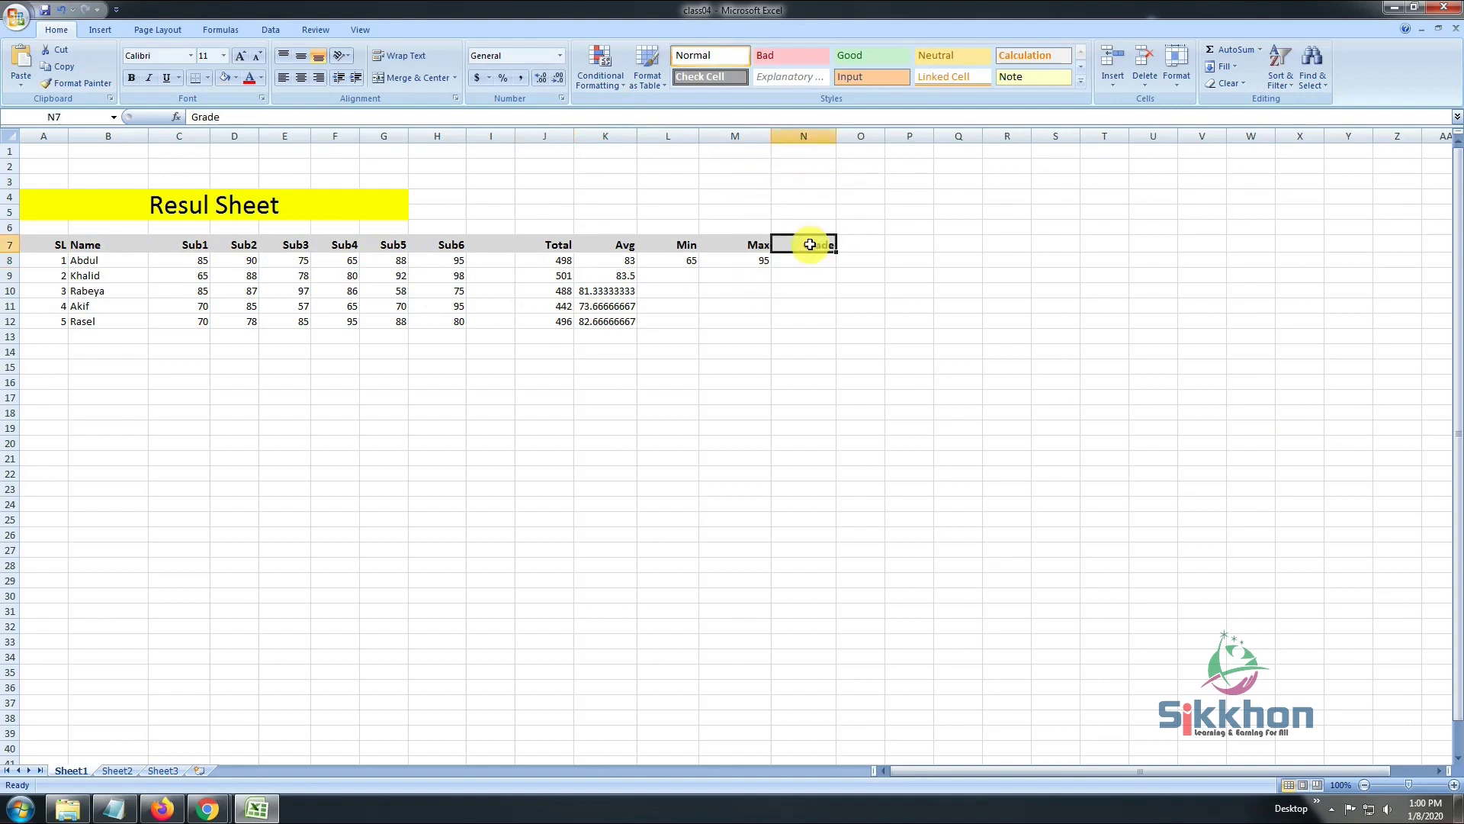
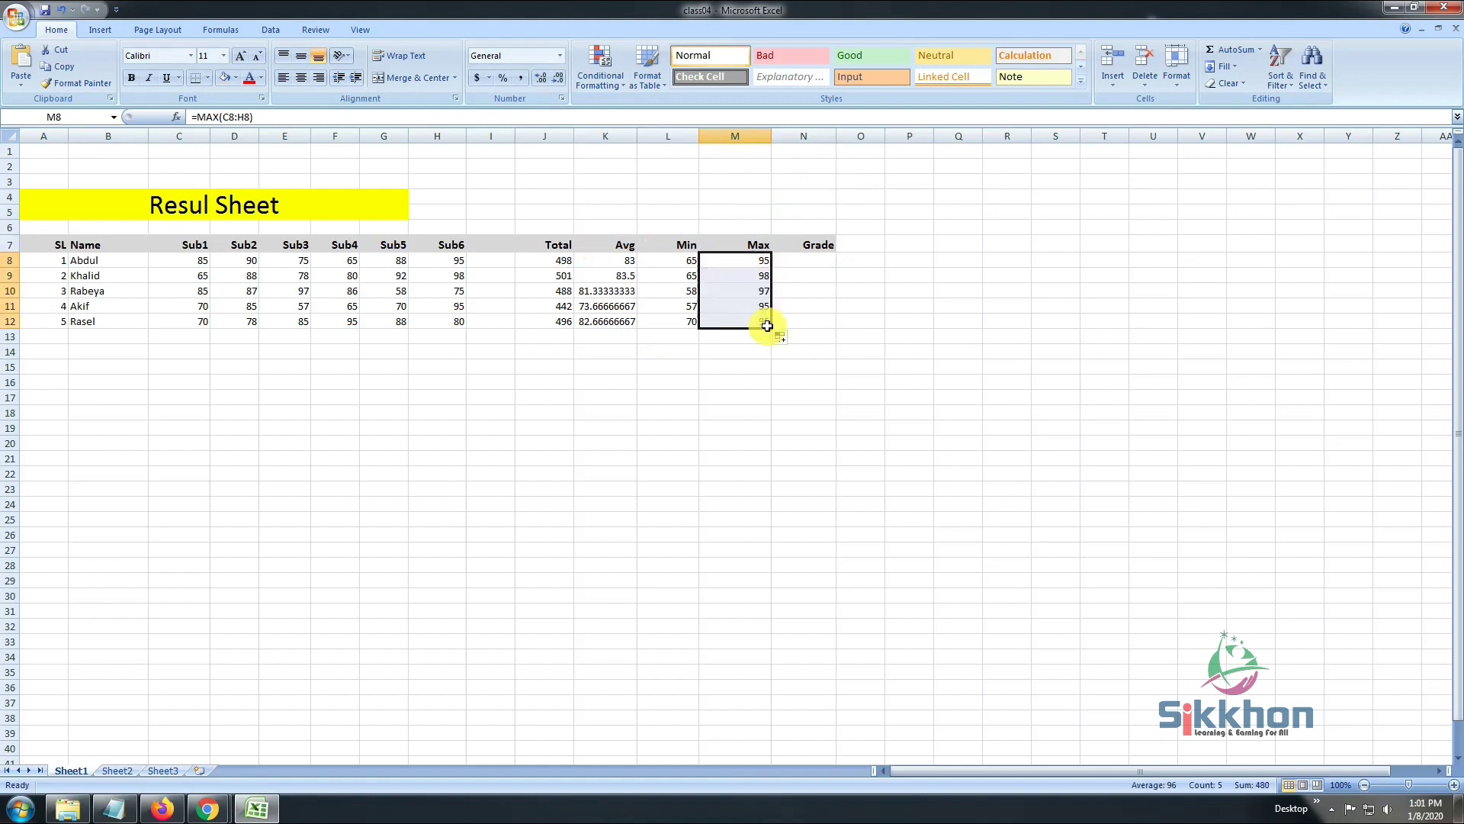
Check the Max formulas in M9:M12 and the third student's minimum and maximum against the marks in row 10.
click(762, 278)
click(761, 294)
click(761, 320)
click(750, 305)
click(751, 290)
click(743, 280)
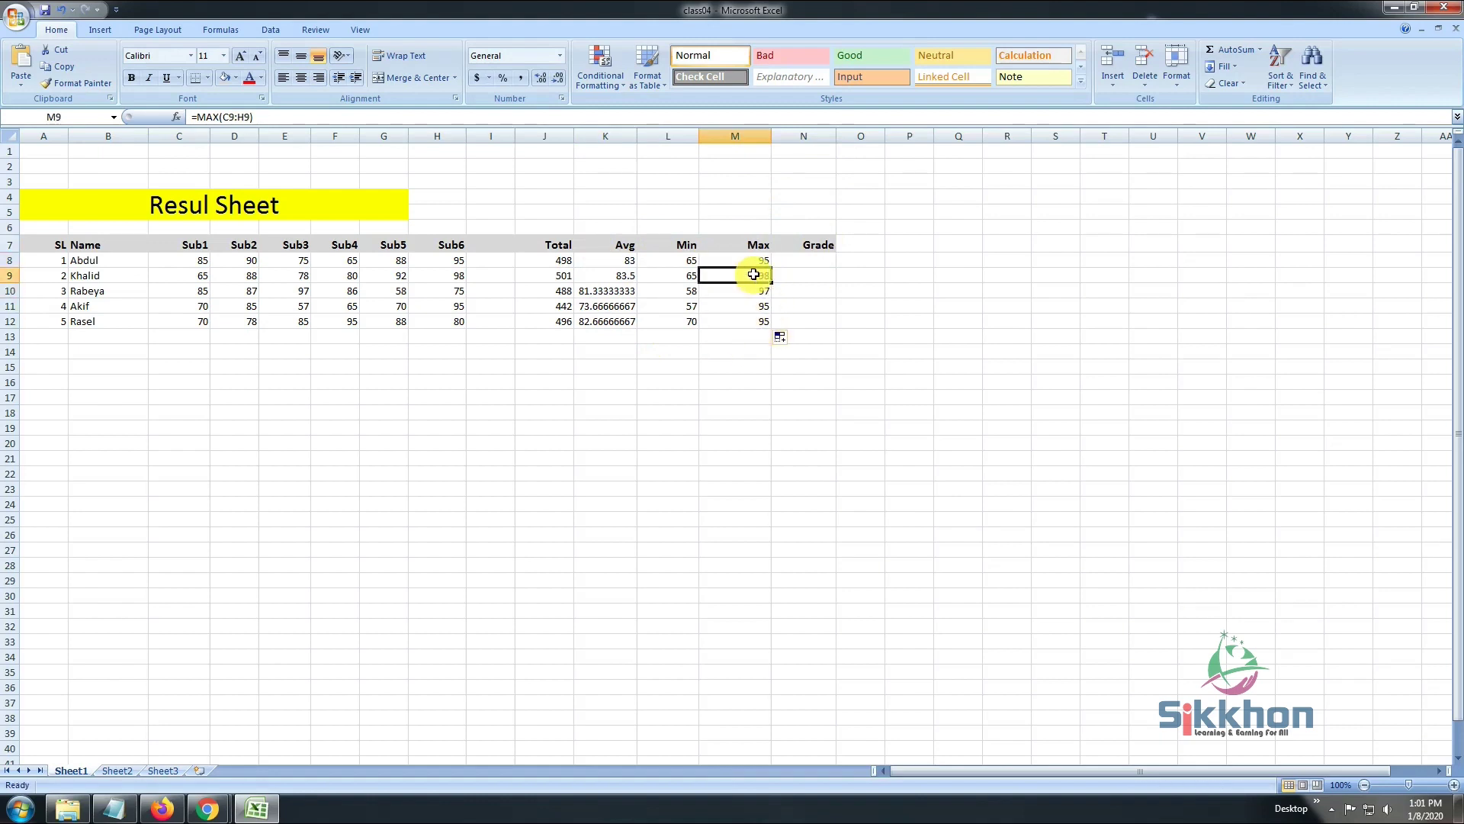
click(758, 295)
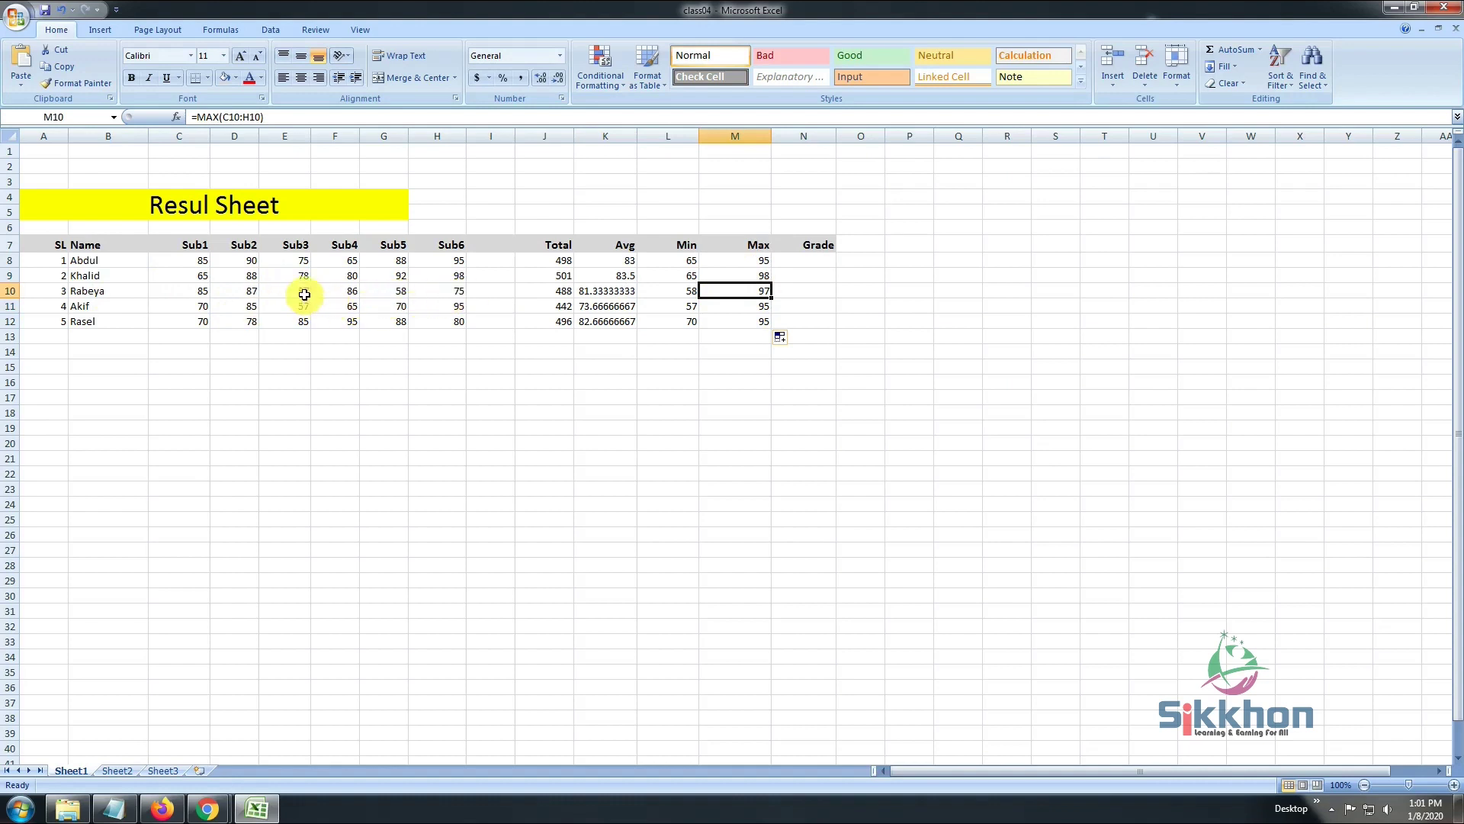
click(301, 292)
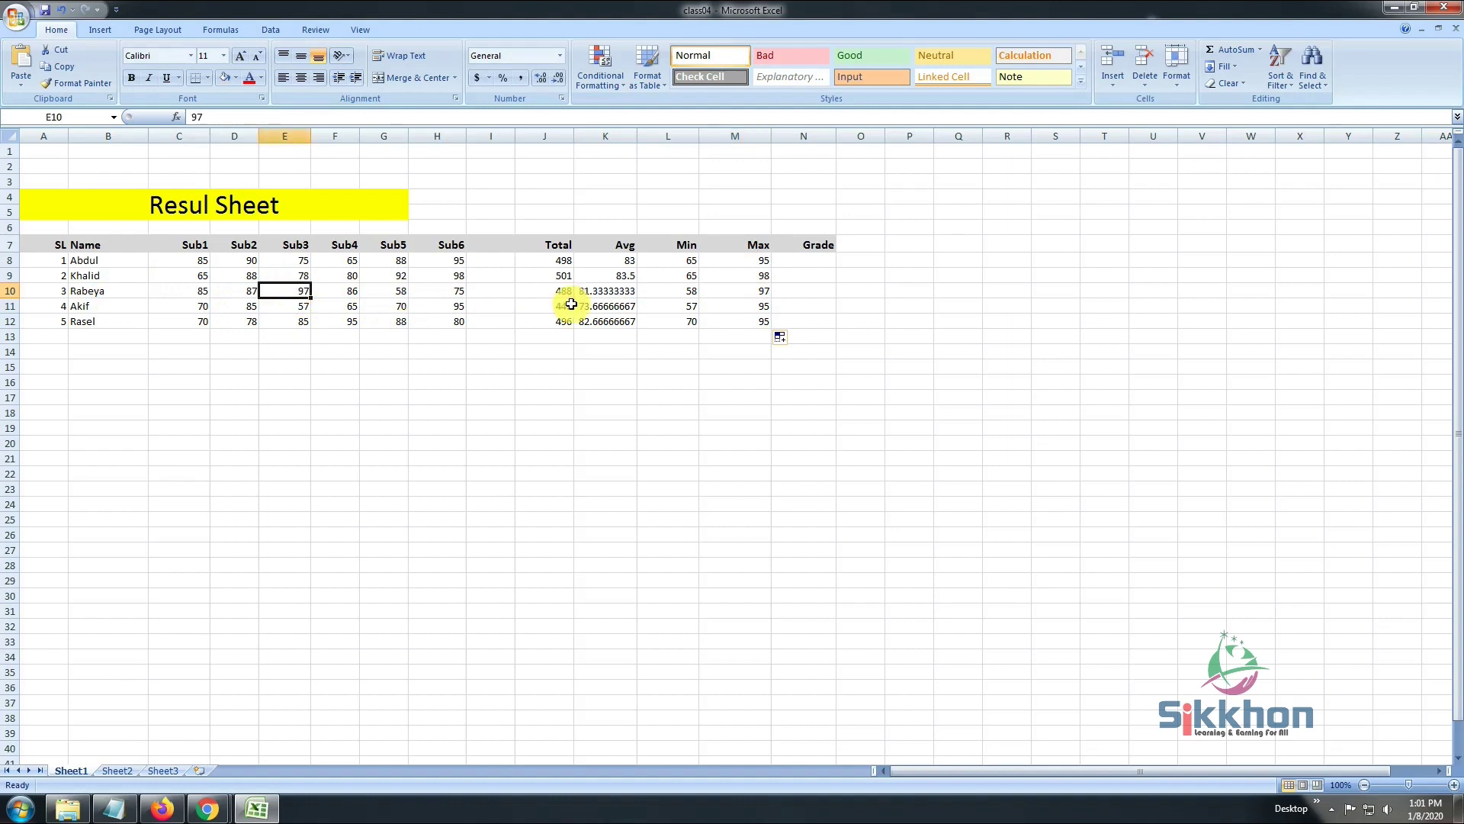
click(761, 294)
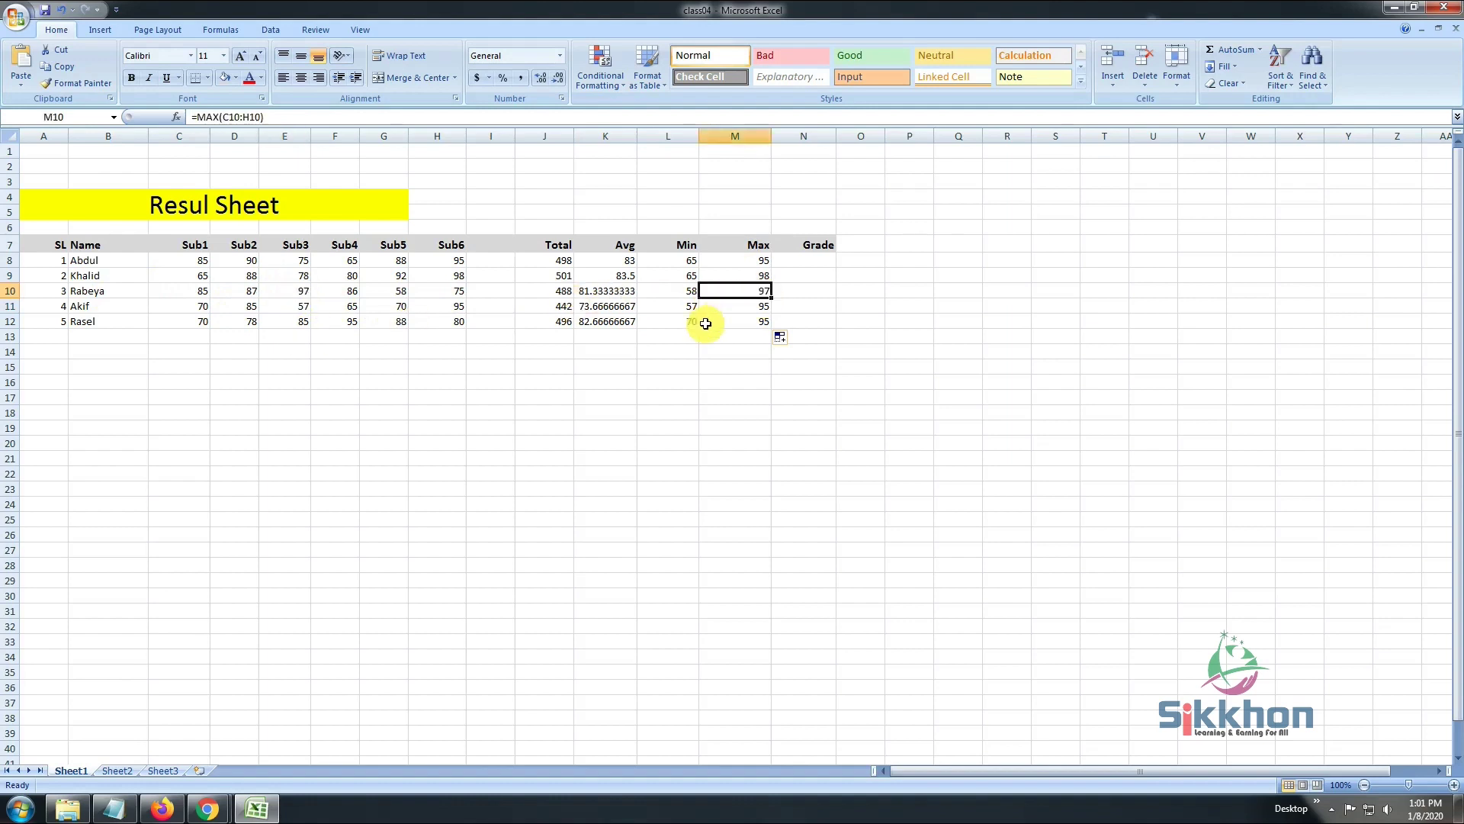
click(681, 290)
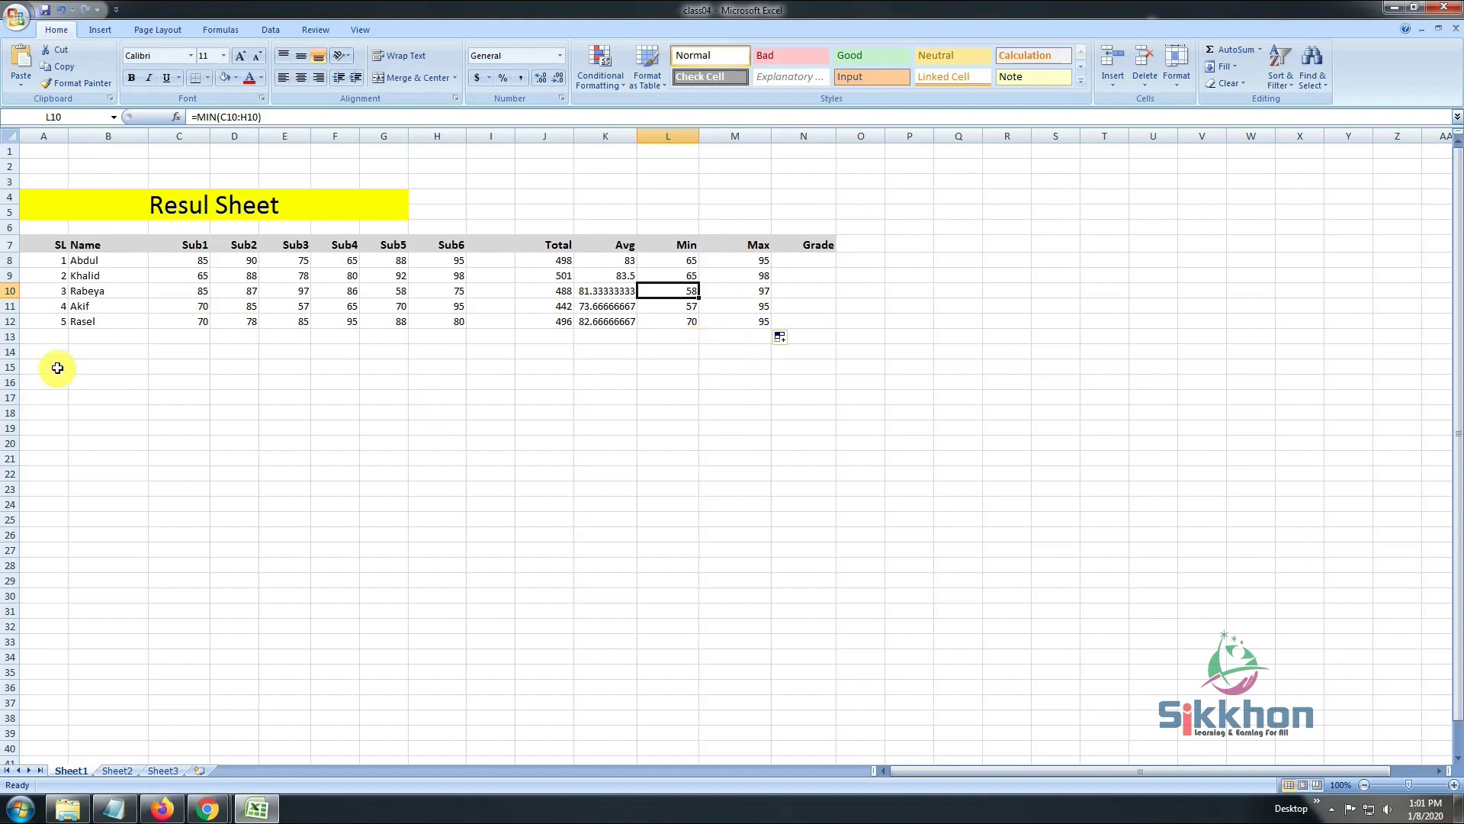
Add a sixth student in row 13 with serial number 6 and the student's name.
click(55, 339)
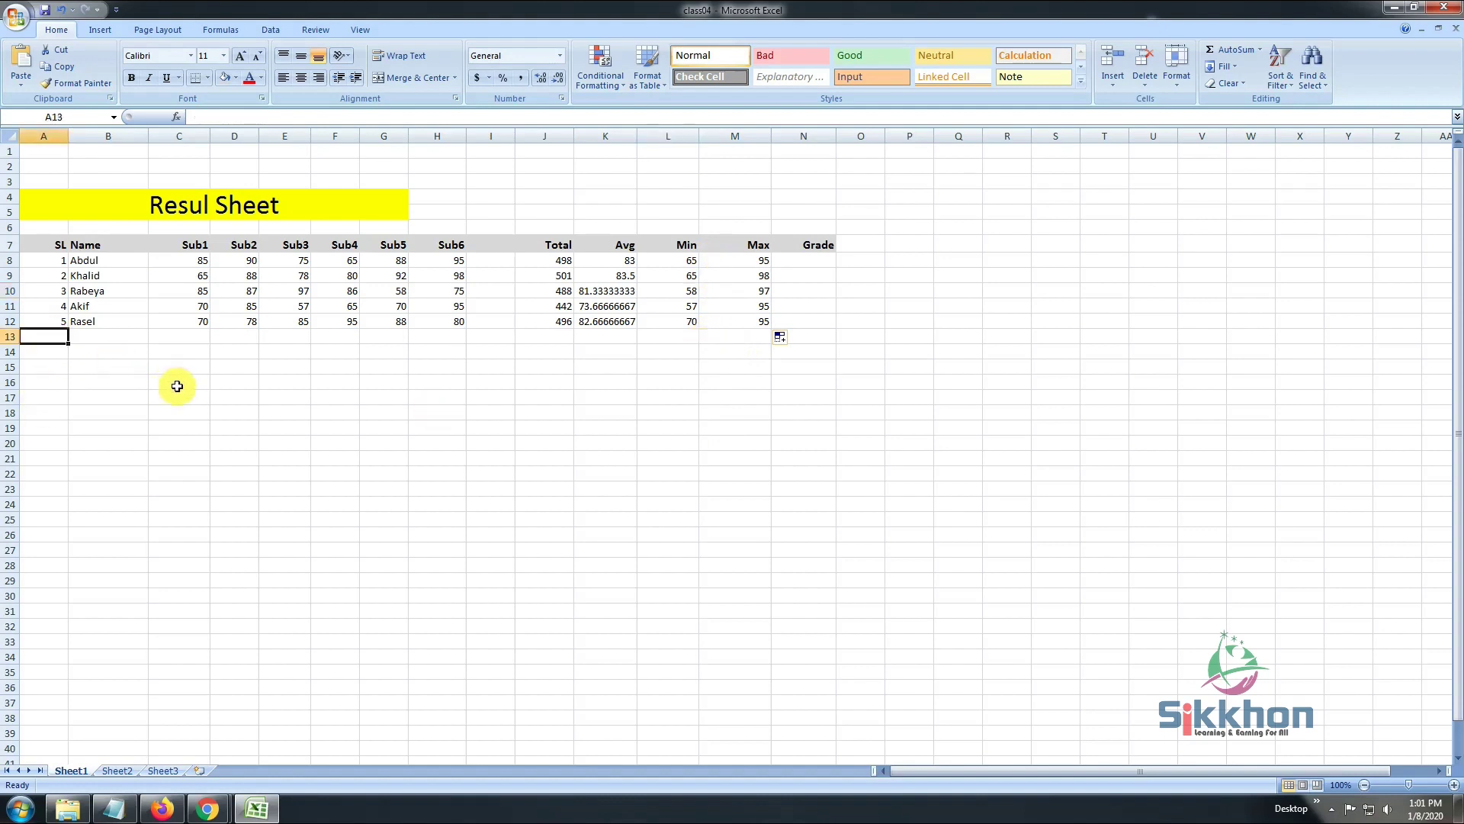
text(6)
click(108, 332)
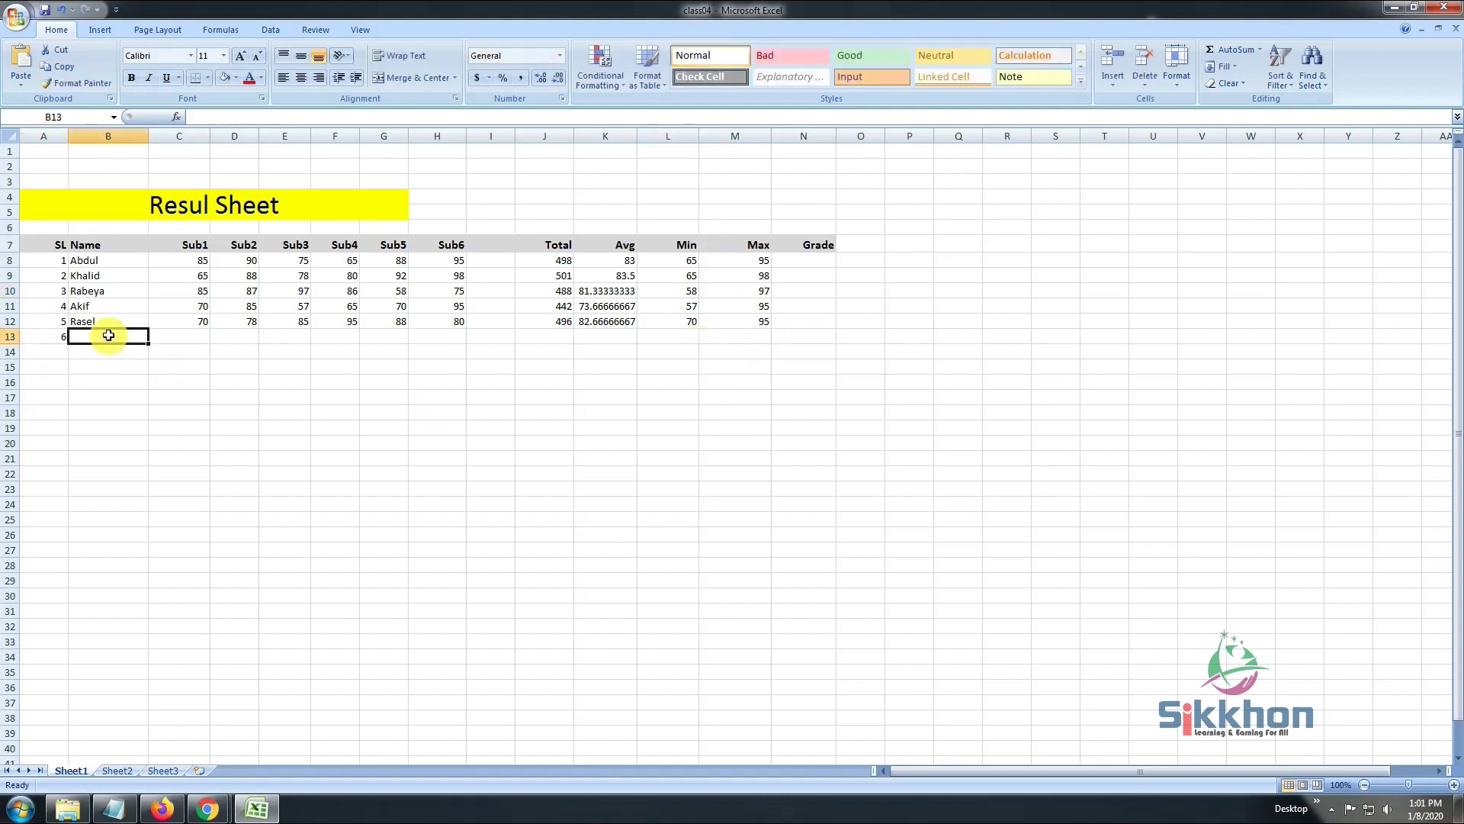
text(Ra)
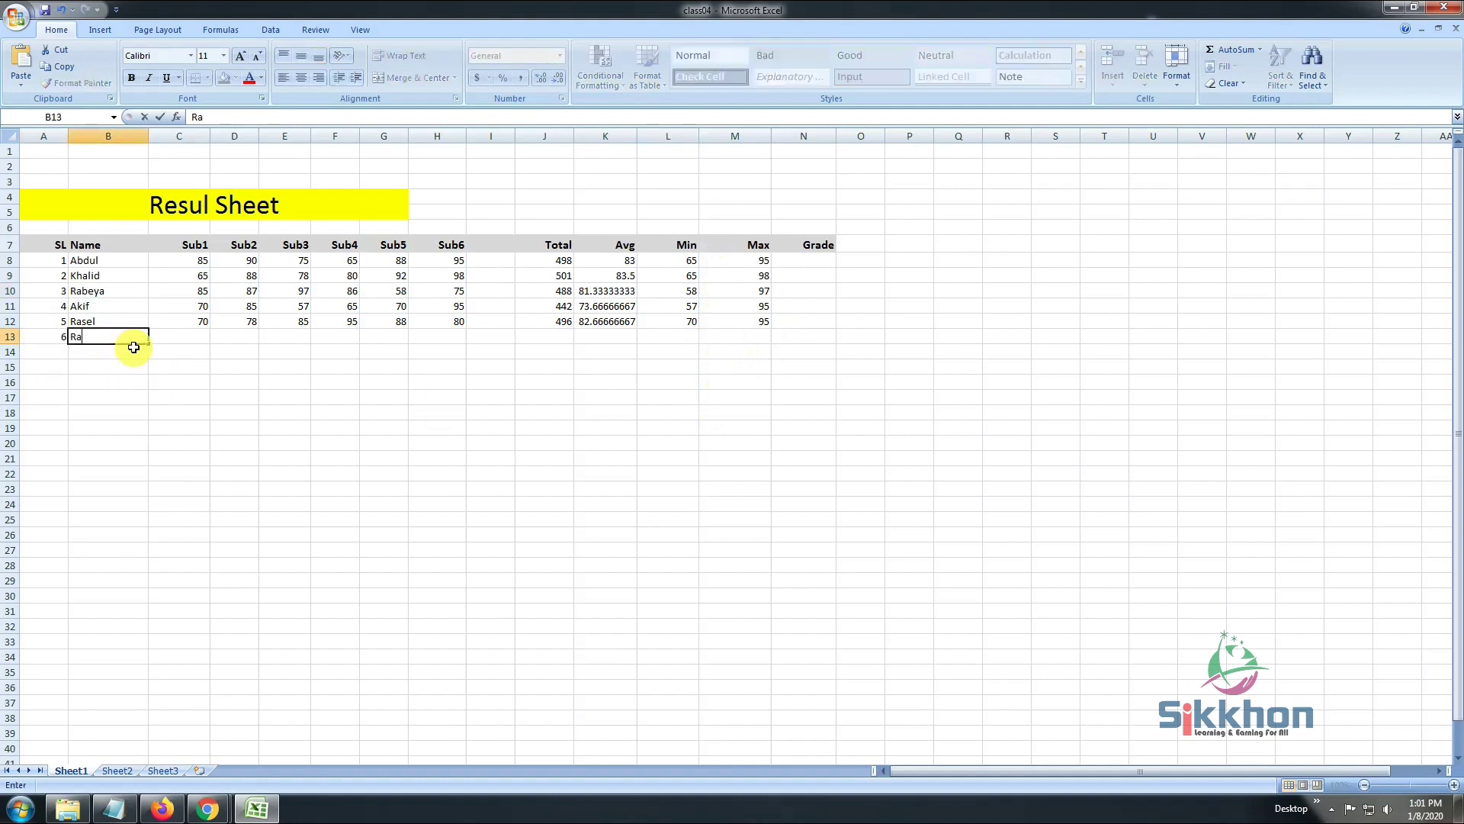
text(kib)
Enter the sixth student's marks 87, 56, 89, 95, 90 and 85 for Sub1 to Sub6 in C13:H13.
click(190, 338)
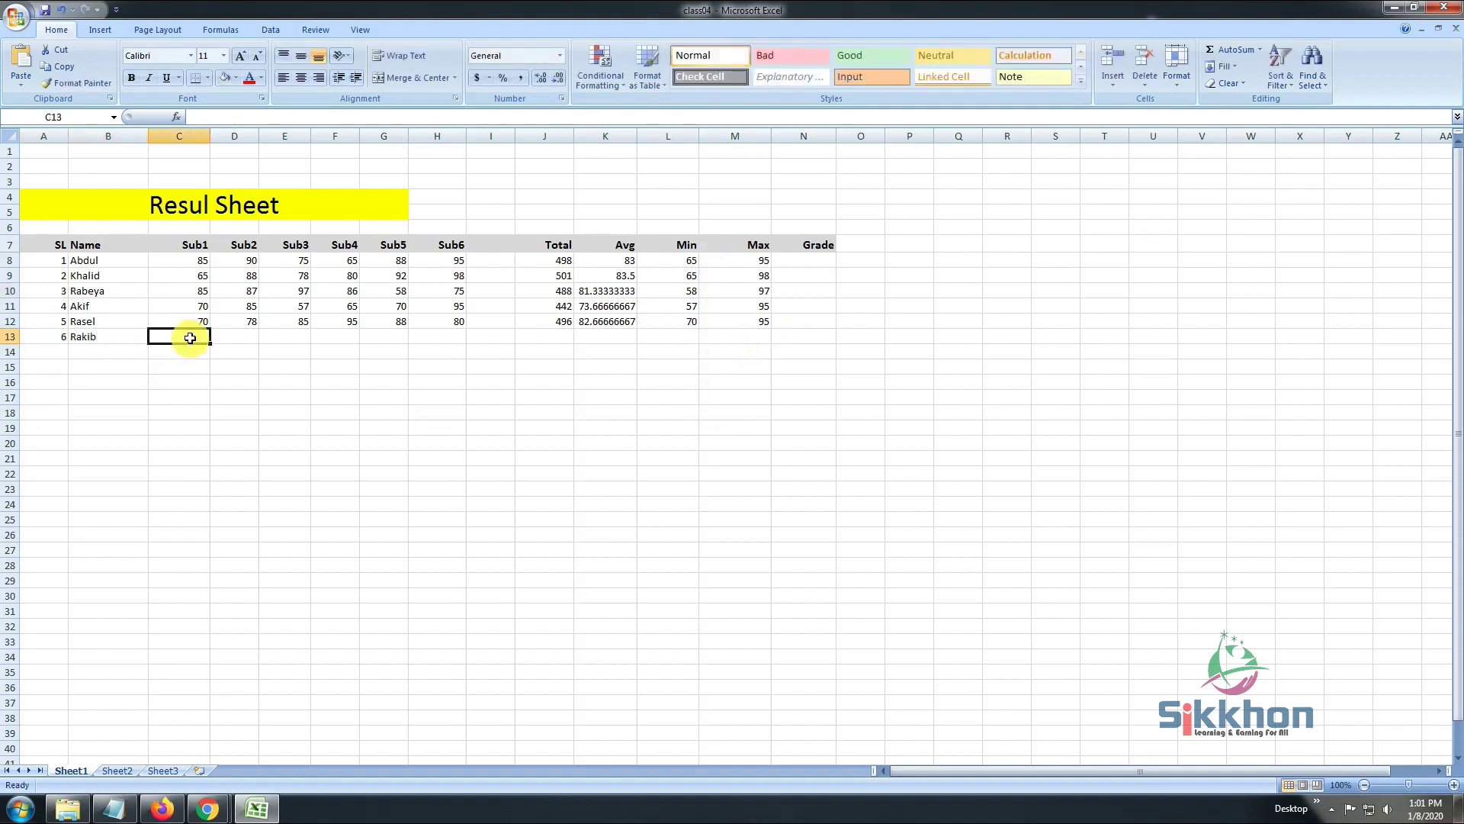
text(87)
click(231, 336)
text(56)
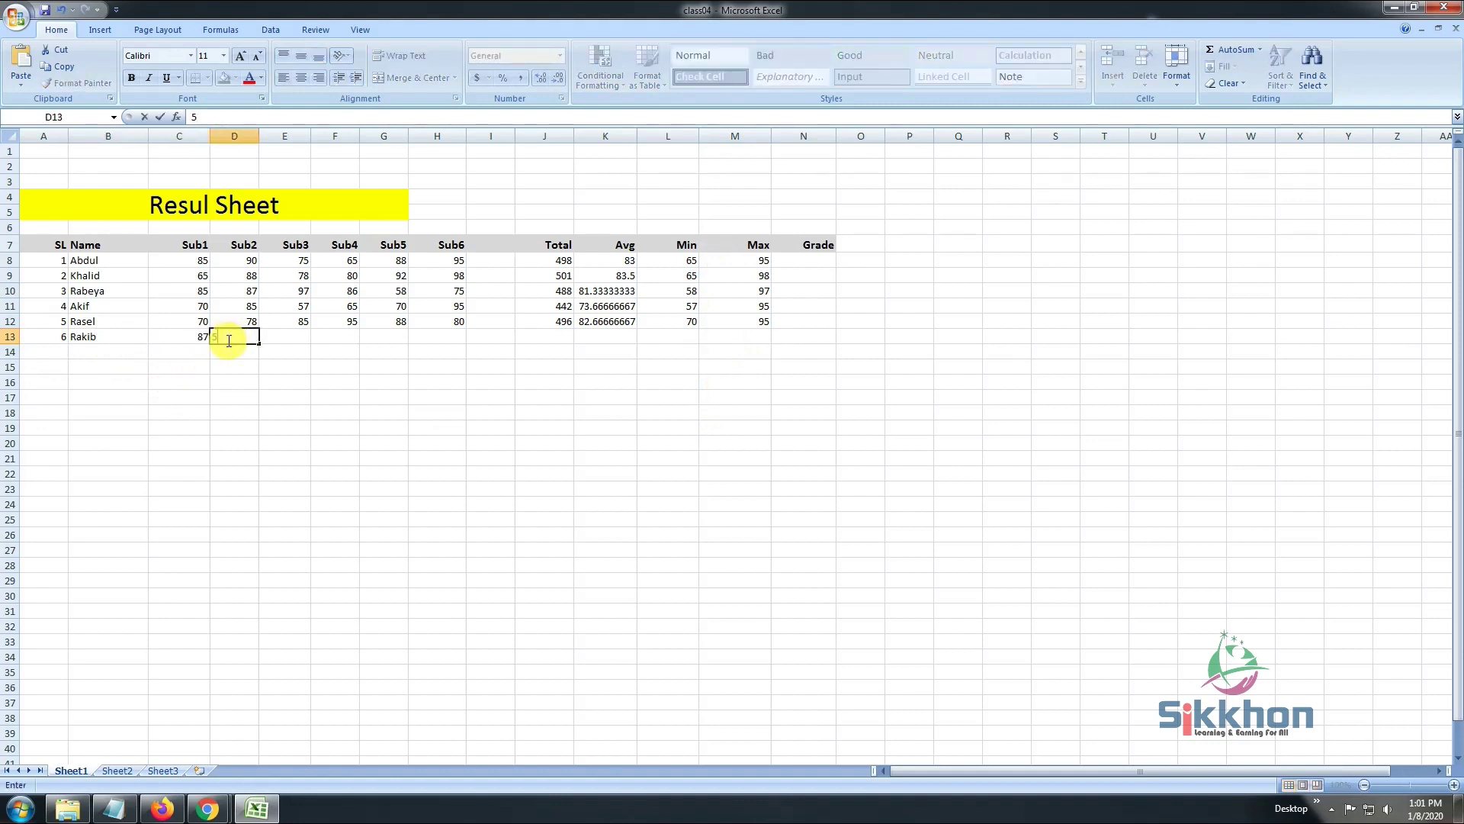
click(283, 338)
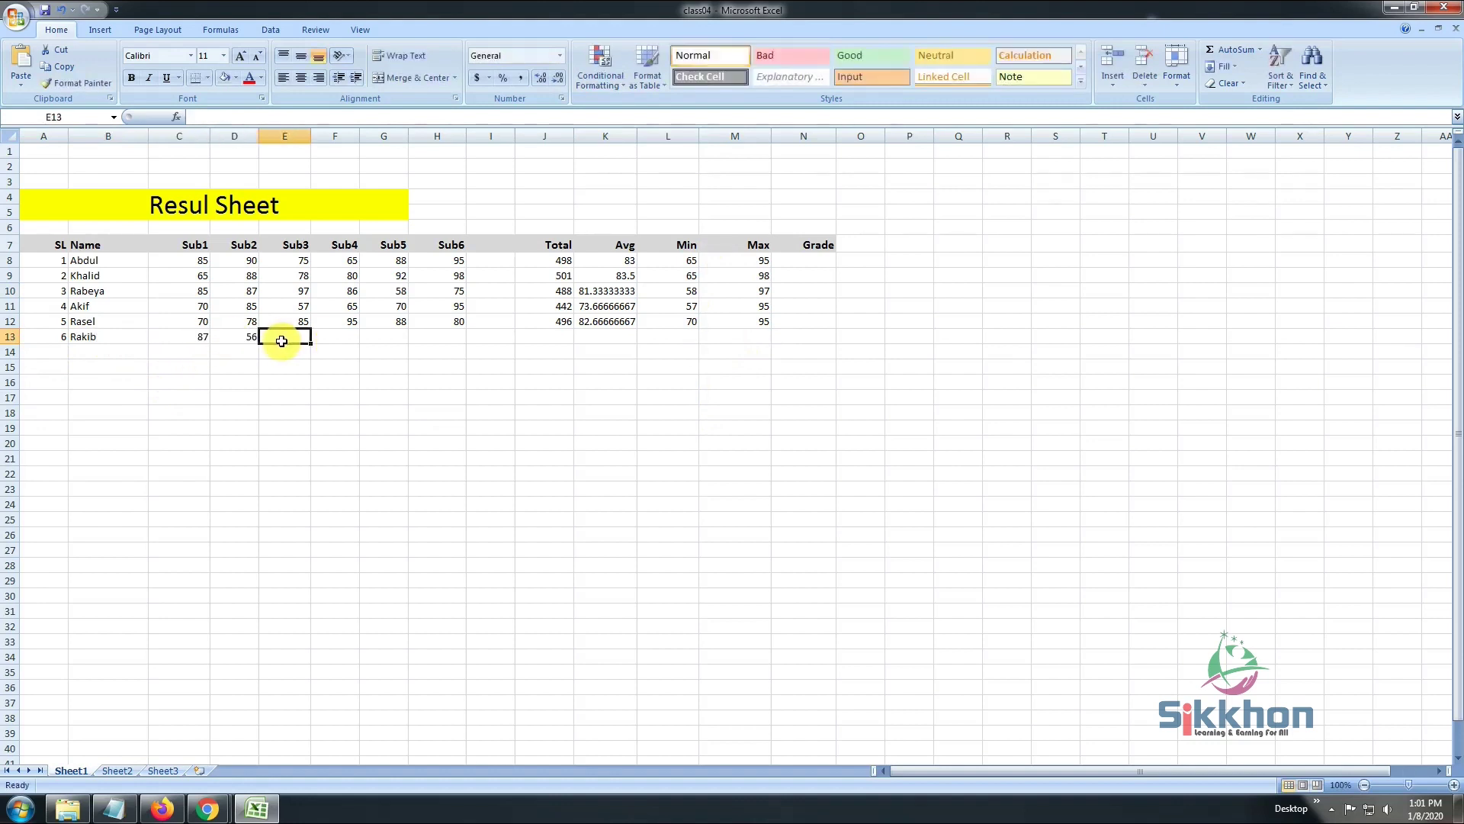
text(89)
click(330, 338)
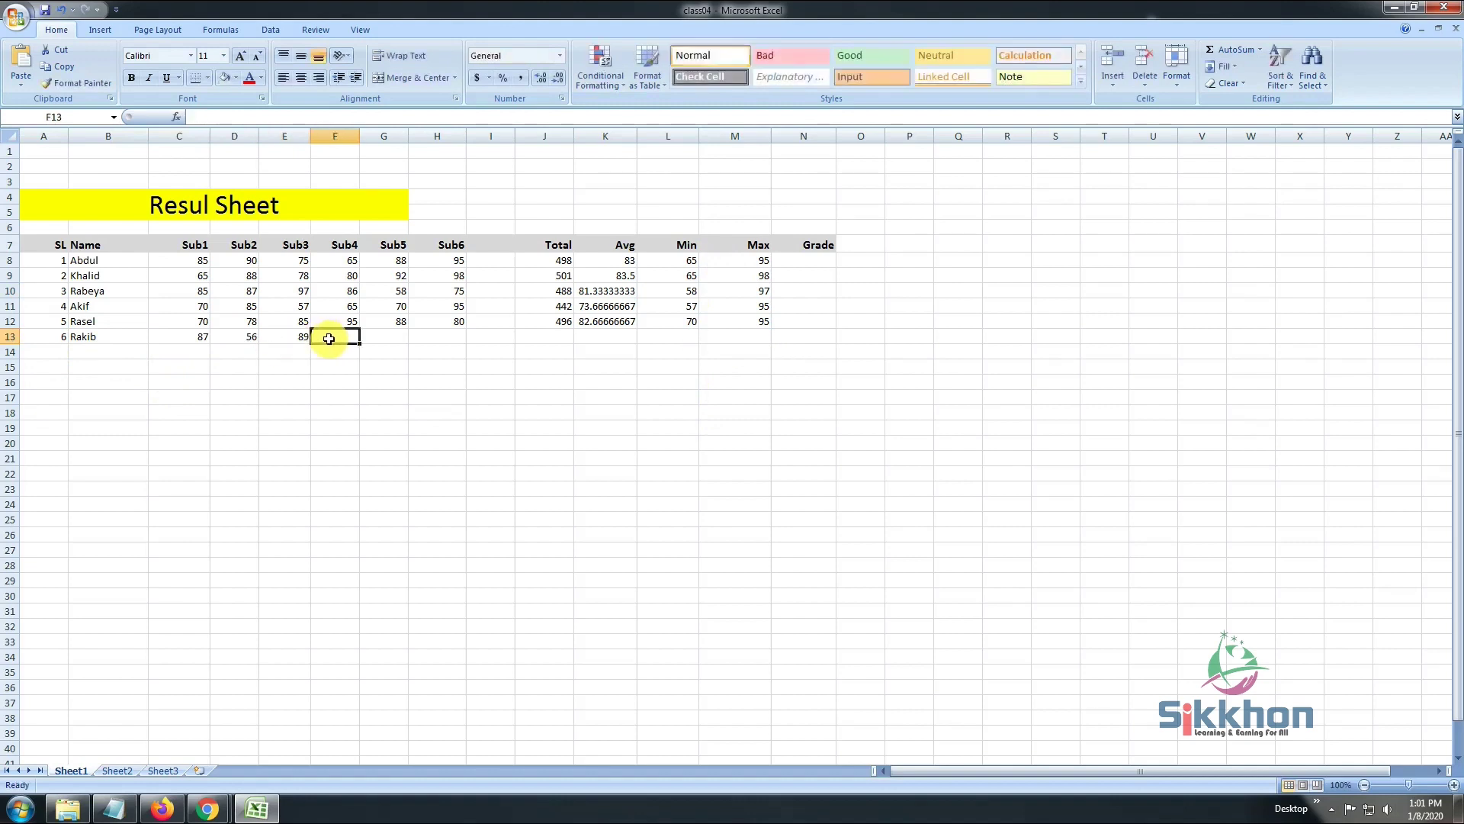
text(95)
click(379, 337)
text(90)
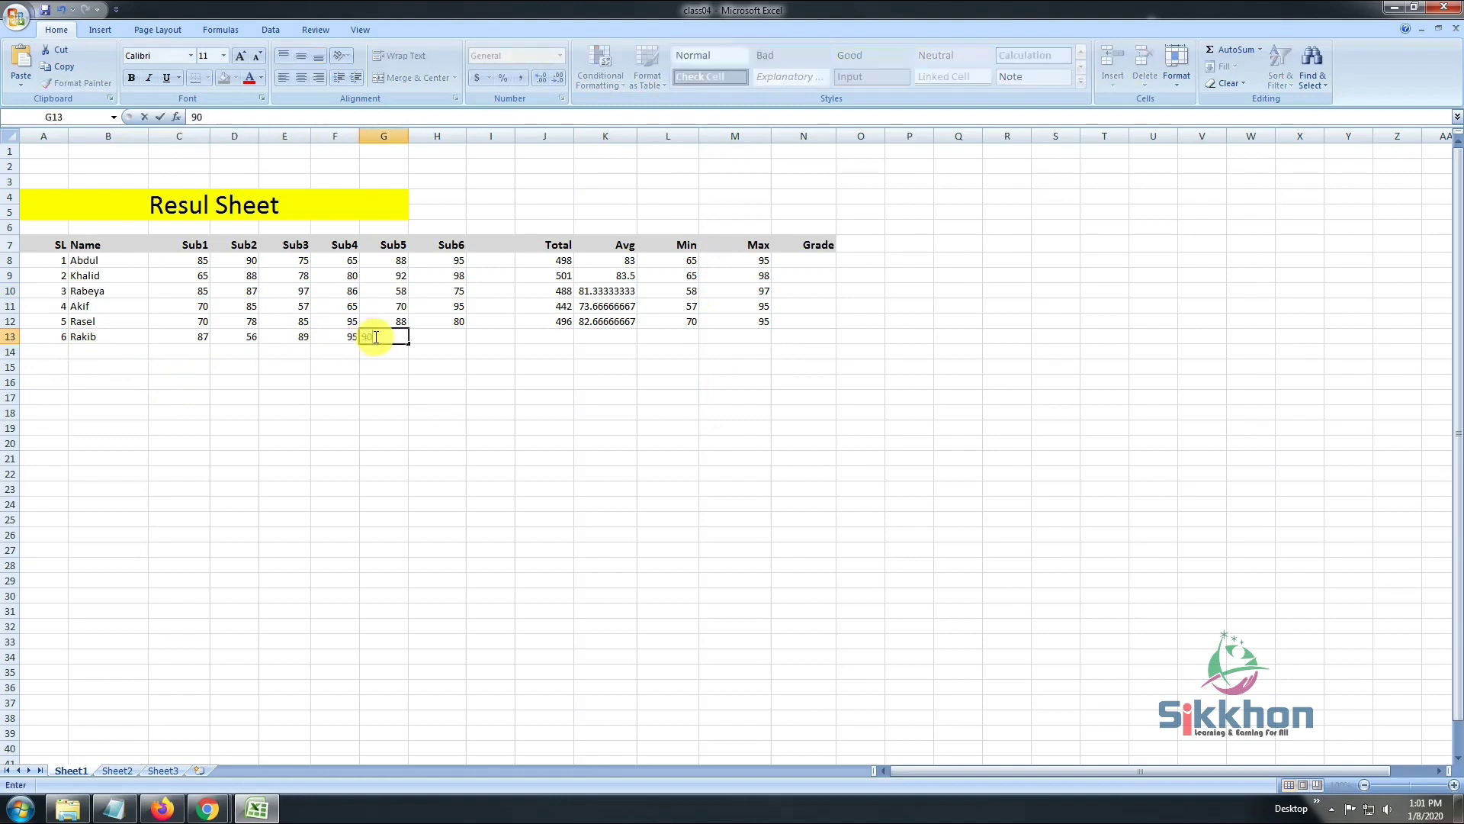
click(439, 338)
text(85)
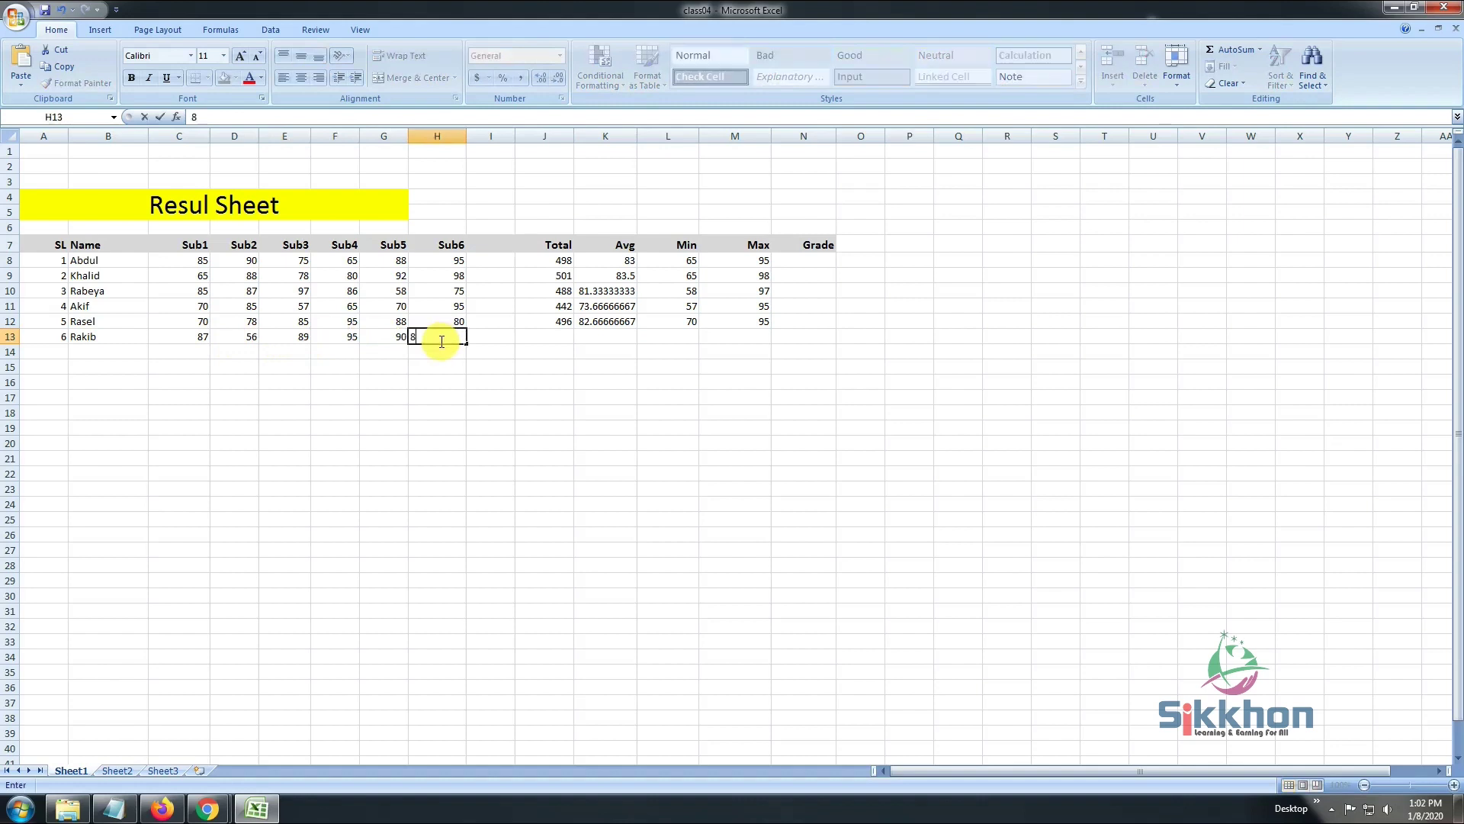
Check the sixth student's Total, Avg, Min and Max formulas in J13:M13.
click(546, 340)
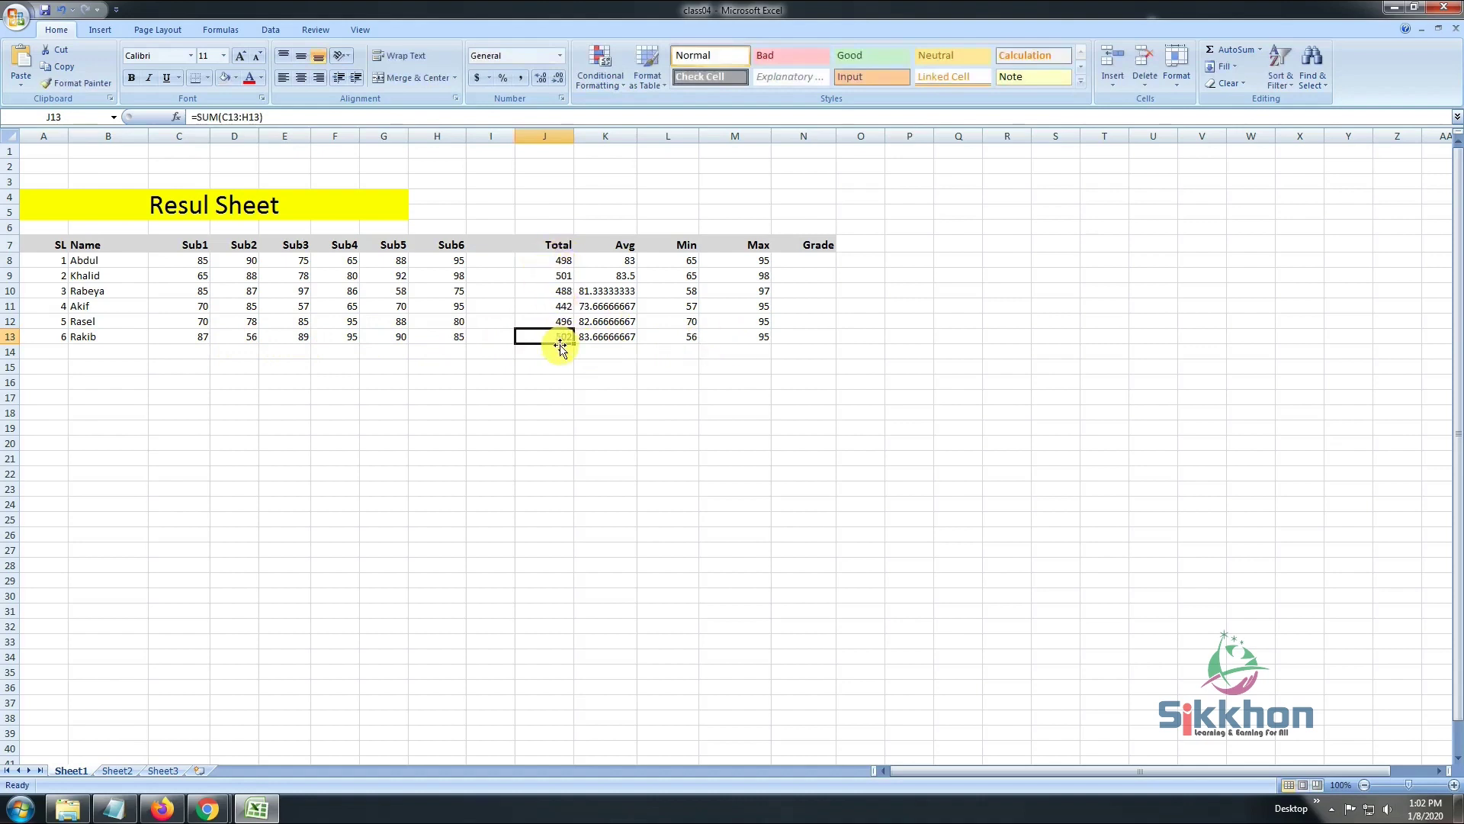
click(625, 342)
click(671, 336)
click(739, 334)
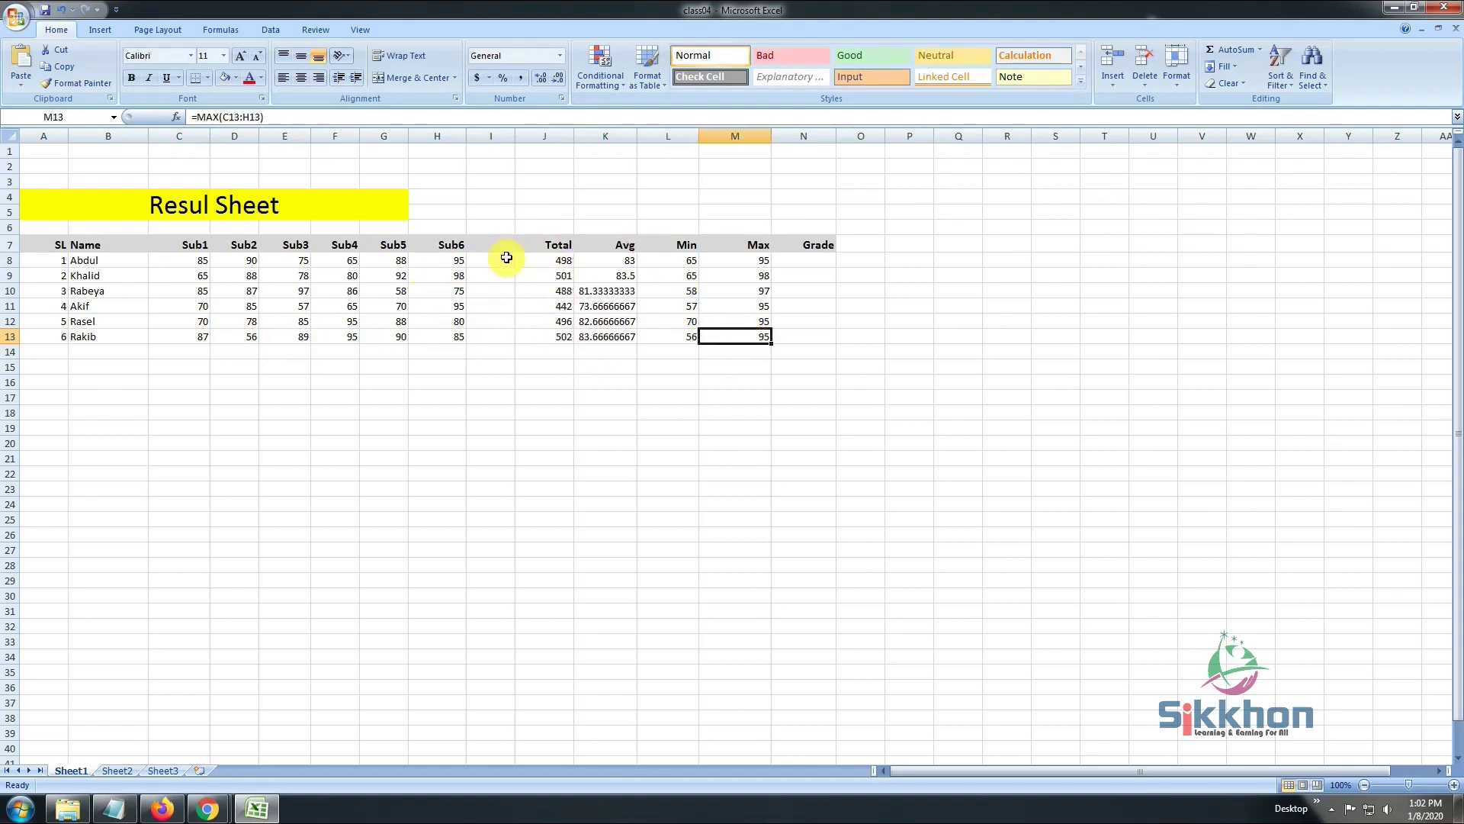
Save the workbook.
click(18, 16)
click(44, 122)
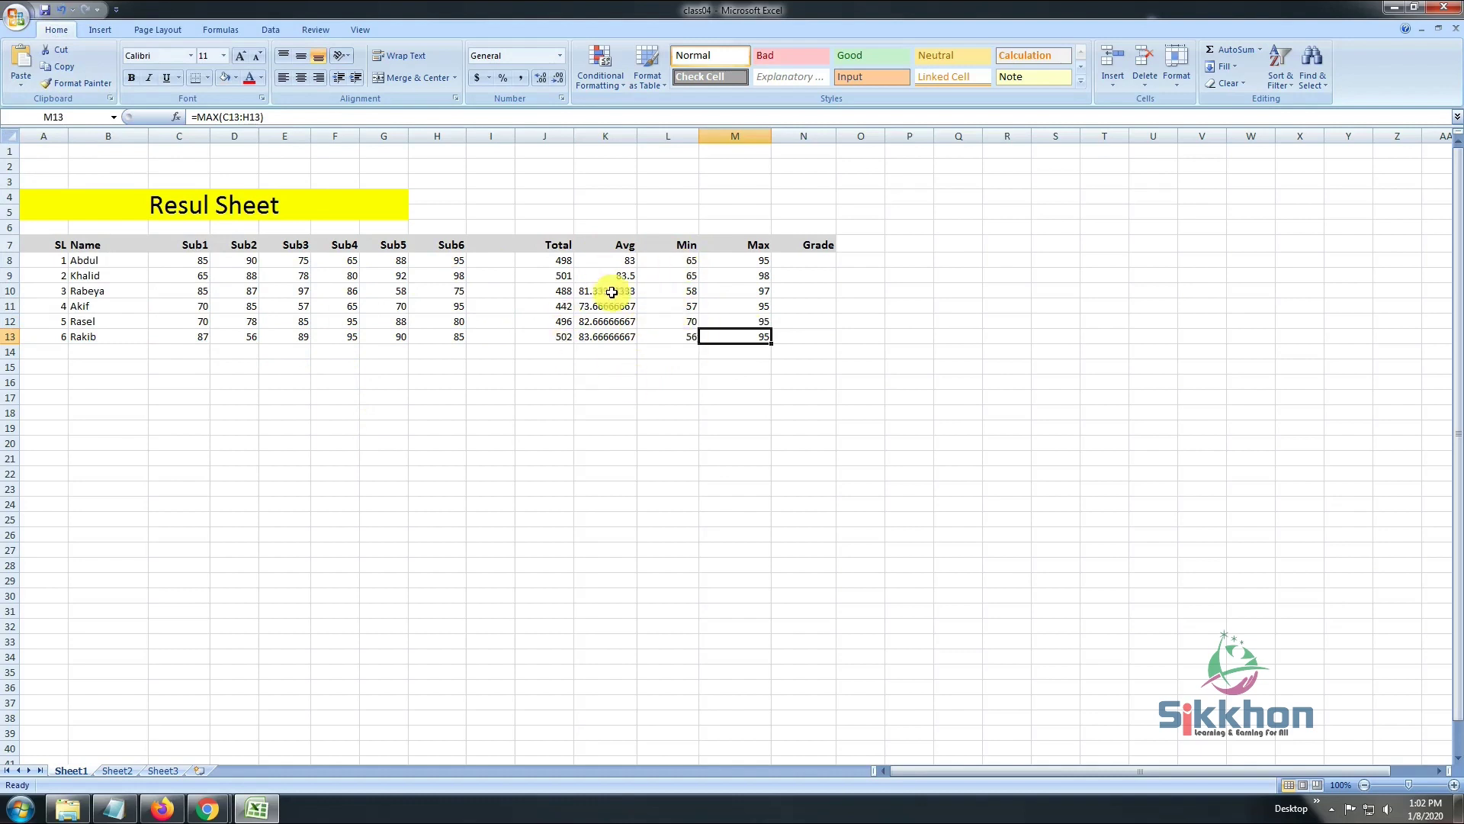
Unmerge the yellow title cell, then merge and center the title across A4:N5 to span all table columns.
click(349, 206)
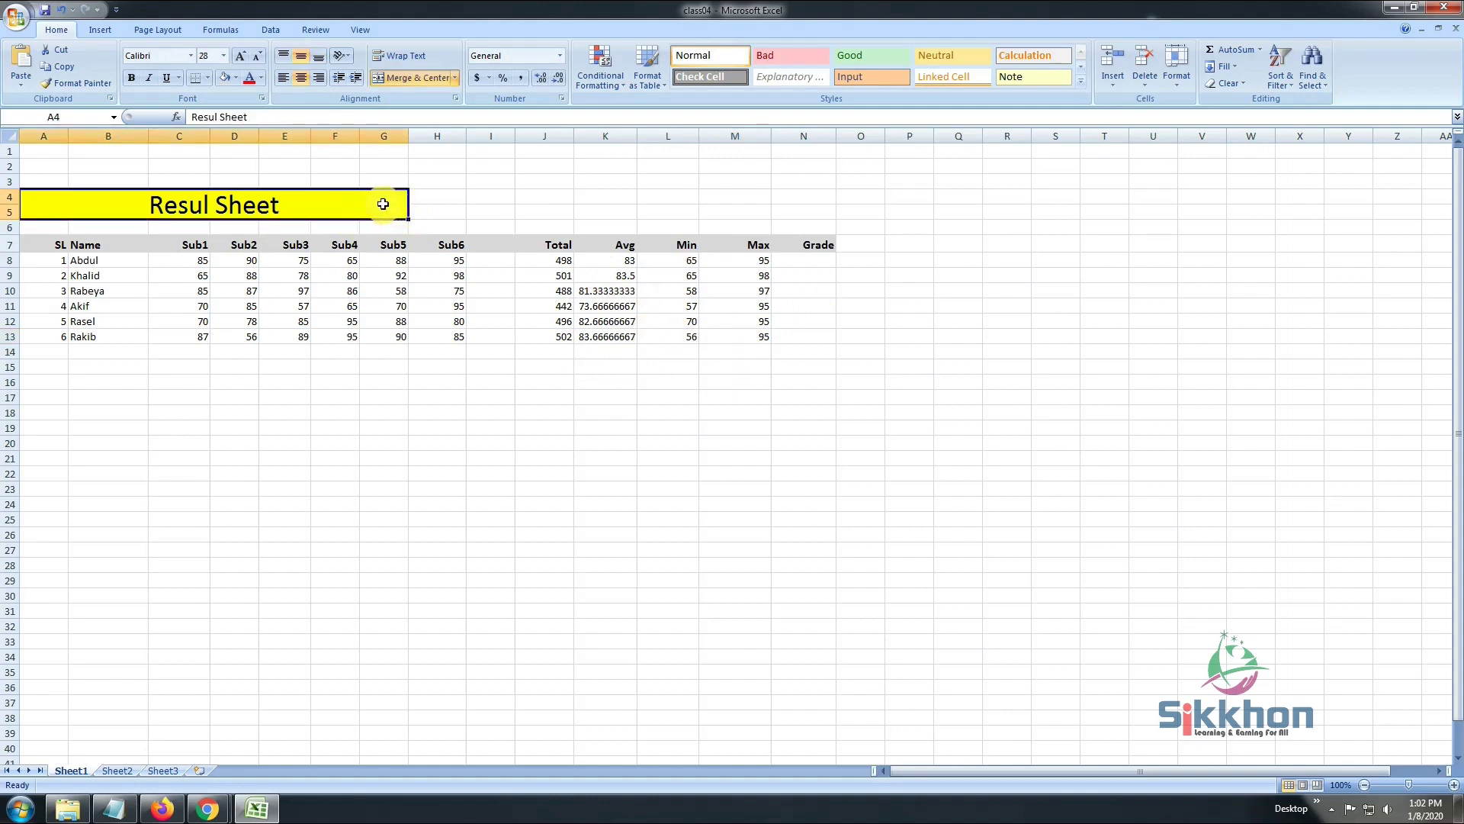
drag(382, 204, 797, 214)
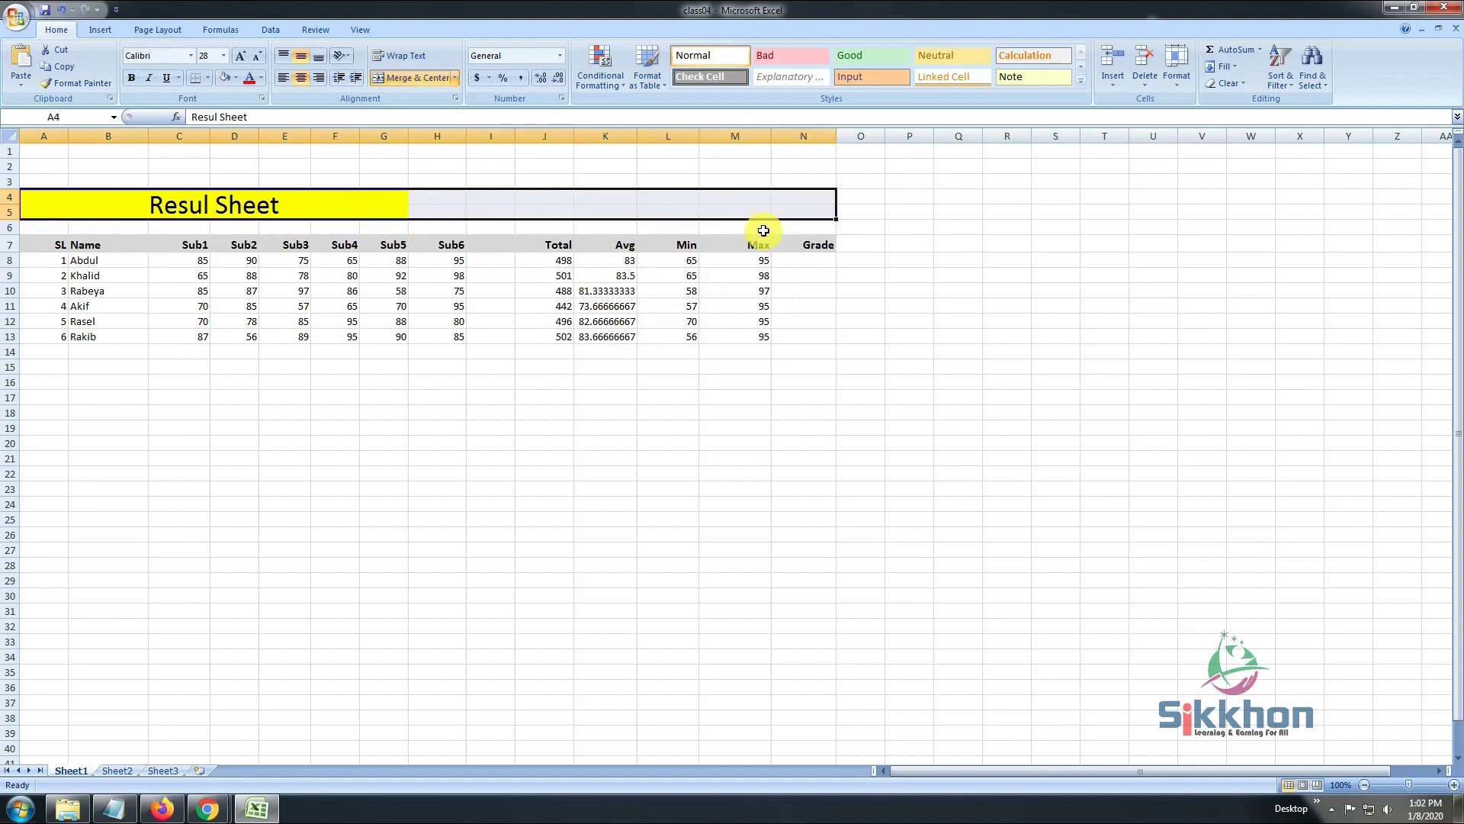
click(415, 77)
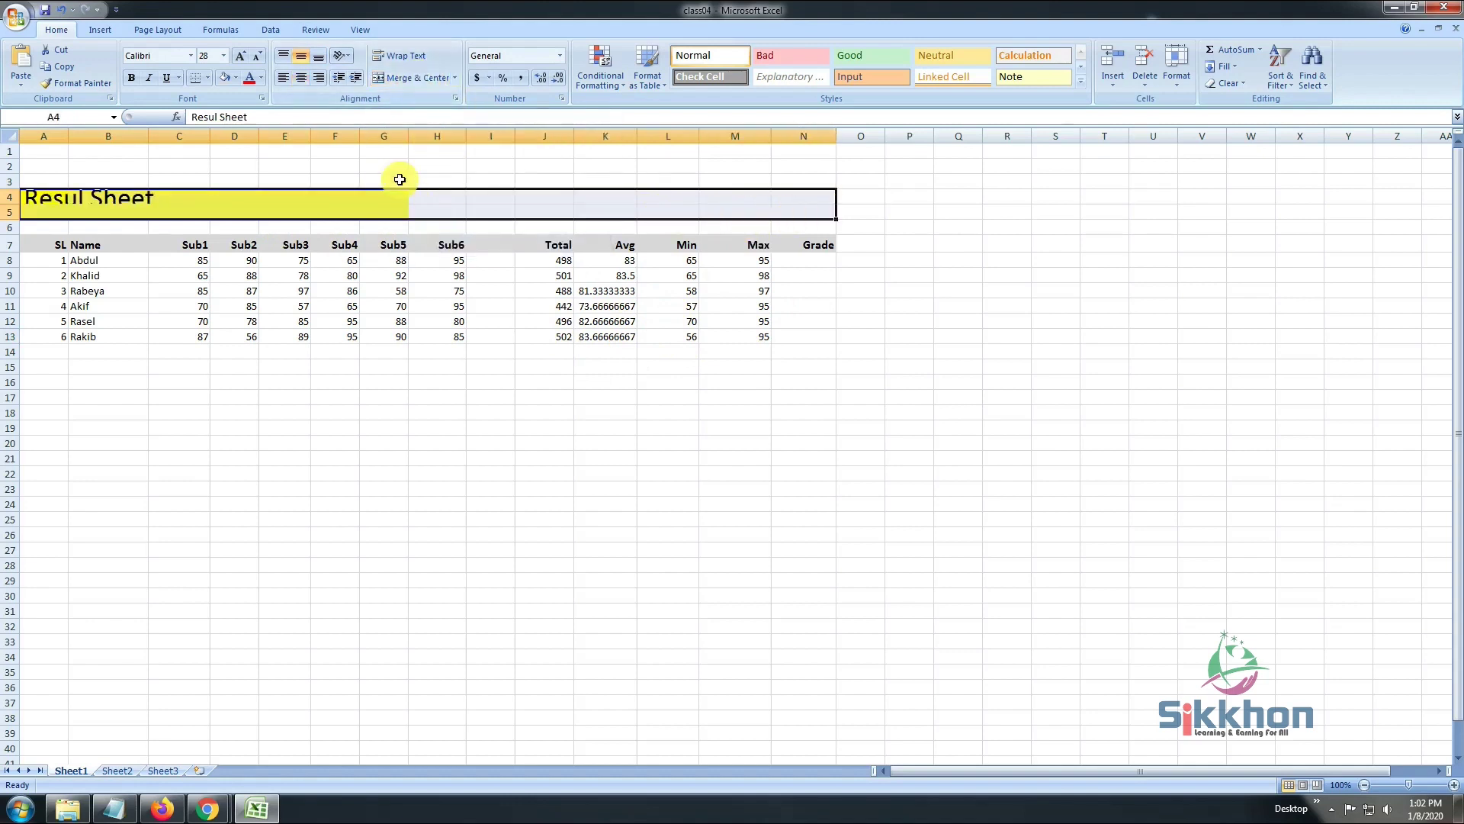
click(417, 77)
click(754, 322)
click(506, 205)
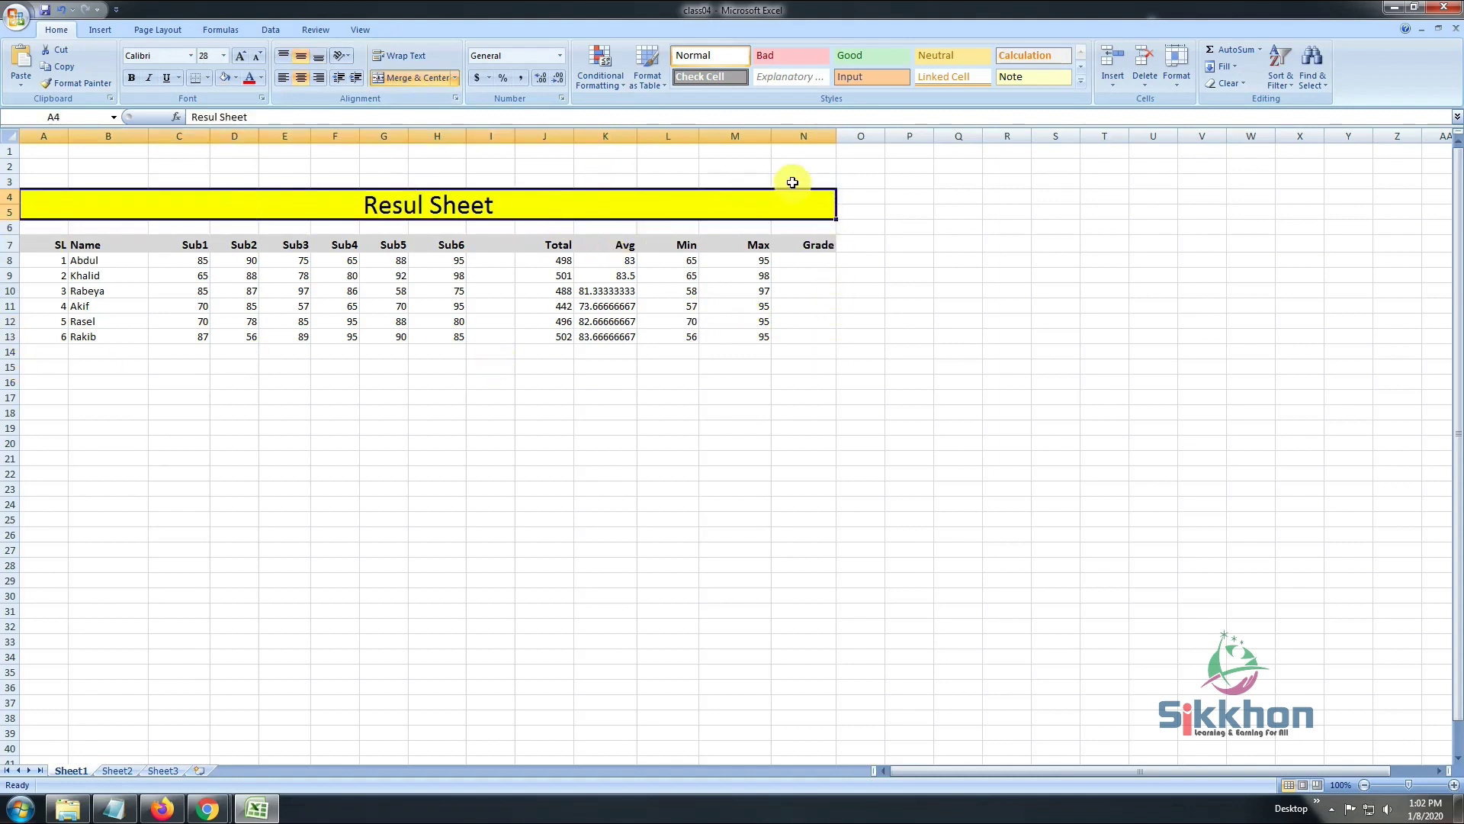
click(706, 396)
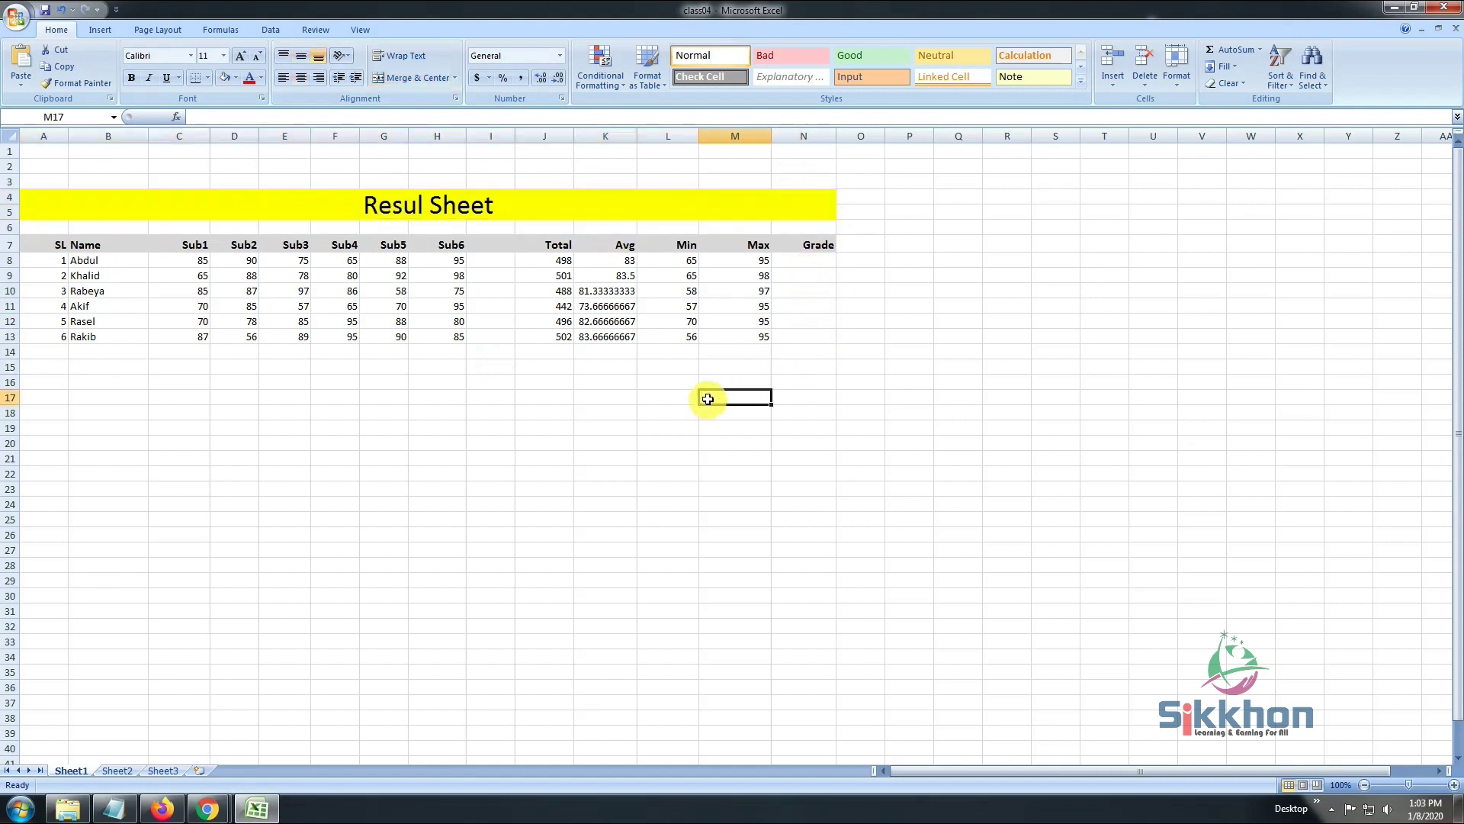
click(264, 293)
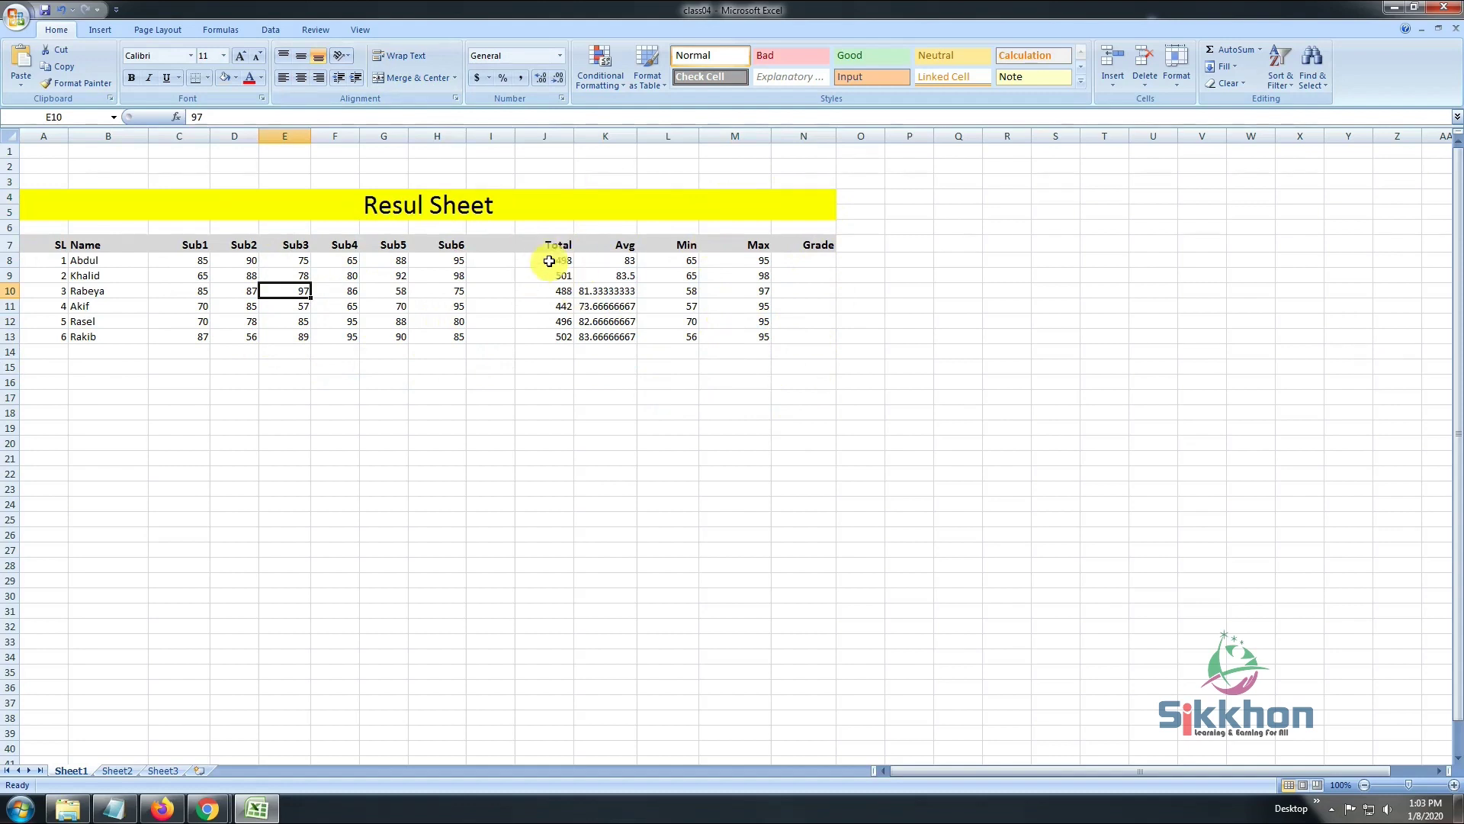
Enter the rank labels 1st, 2nd and 3rd in I15:I17 below the marks table.
click(484, 370)
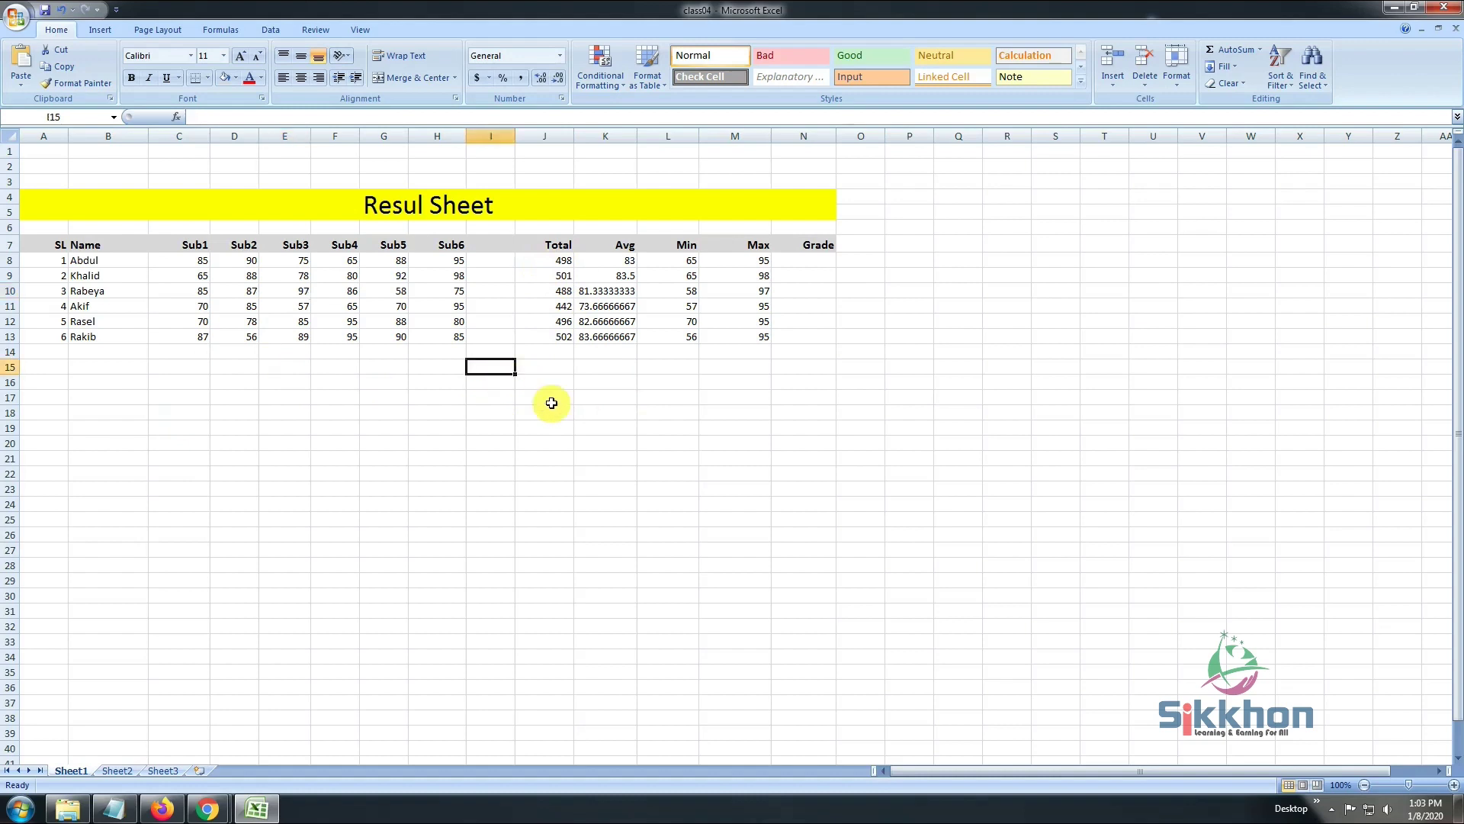
text(1st)
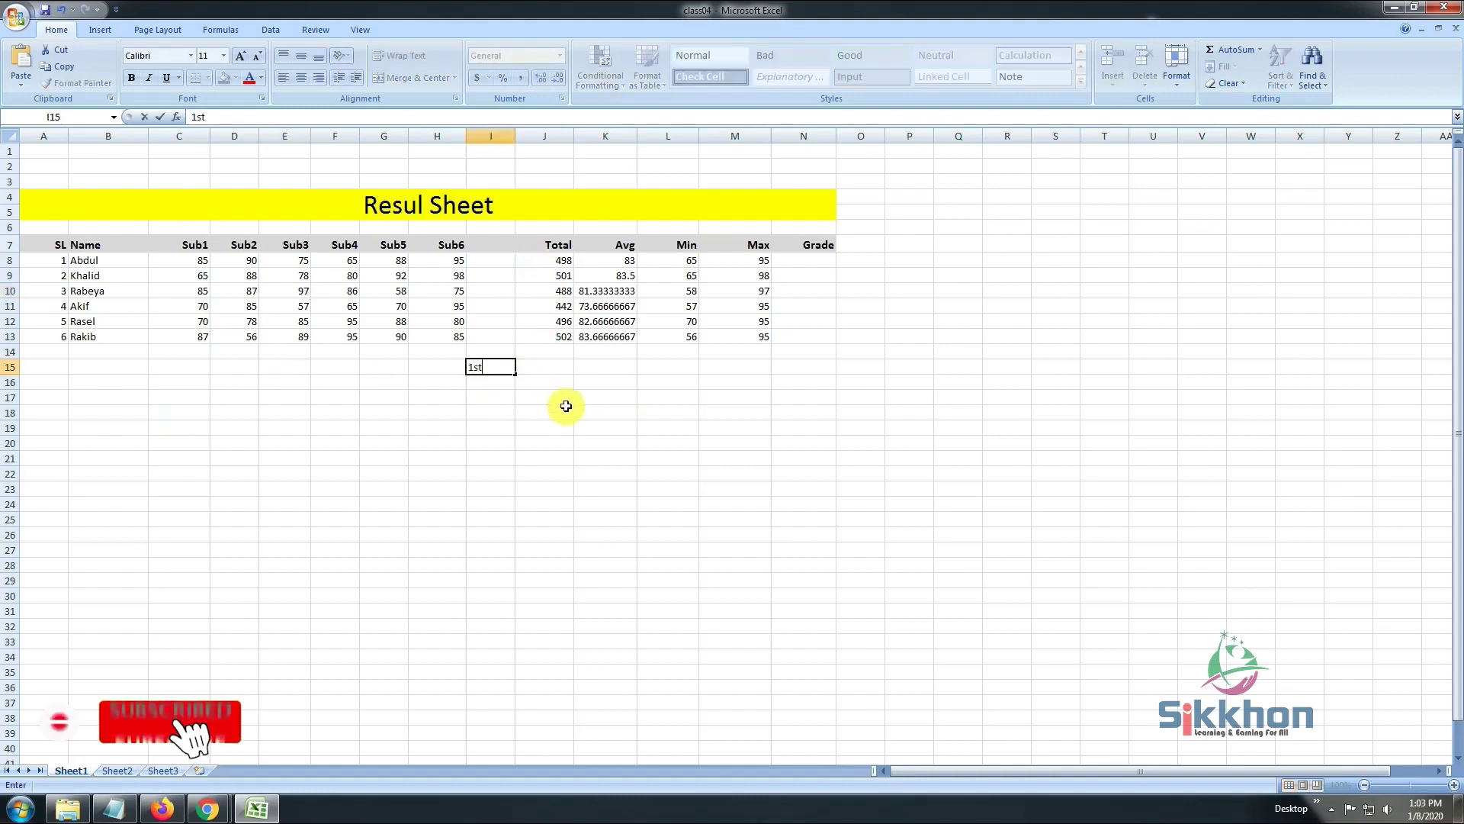
key(Return)
text(2)
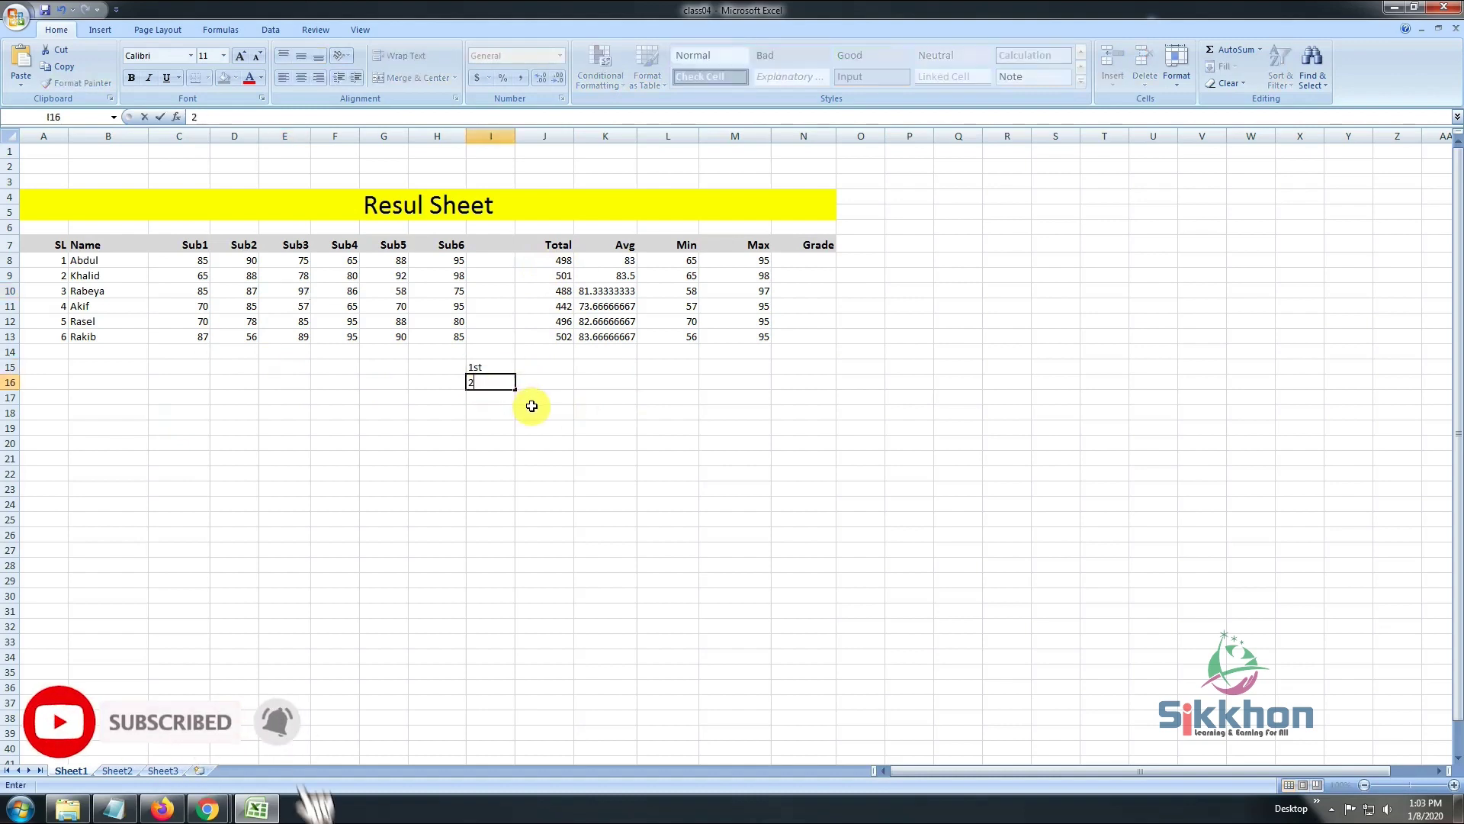
text(nd)
key(Return)
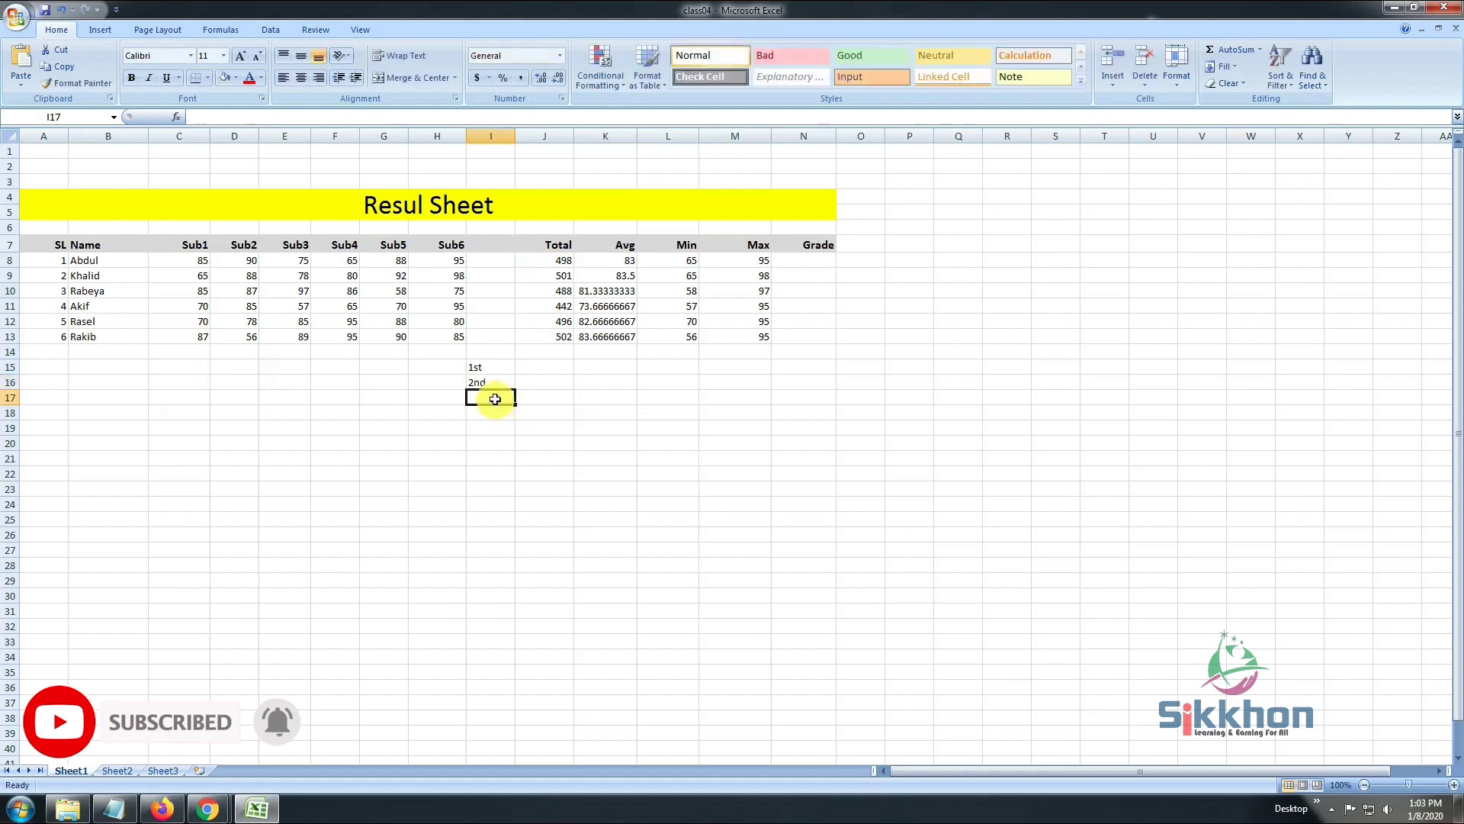
text(3rd)
click(539, 399)
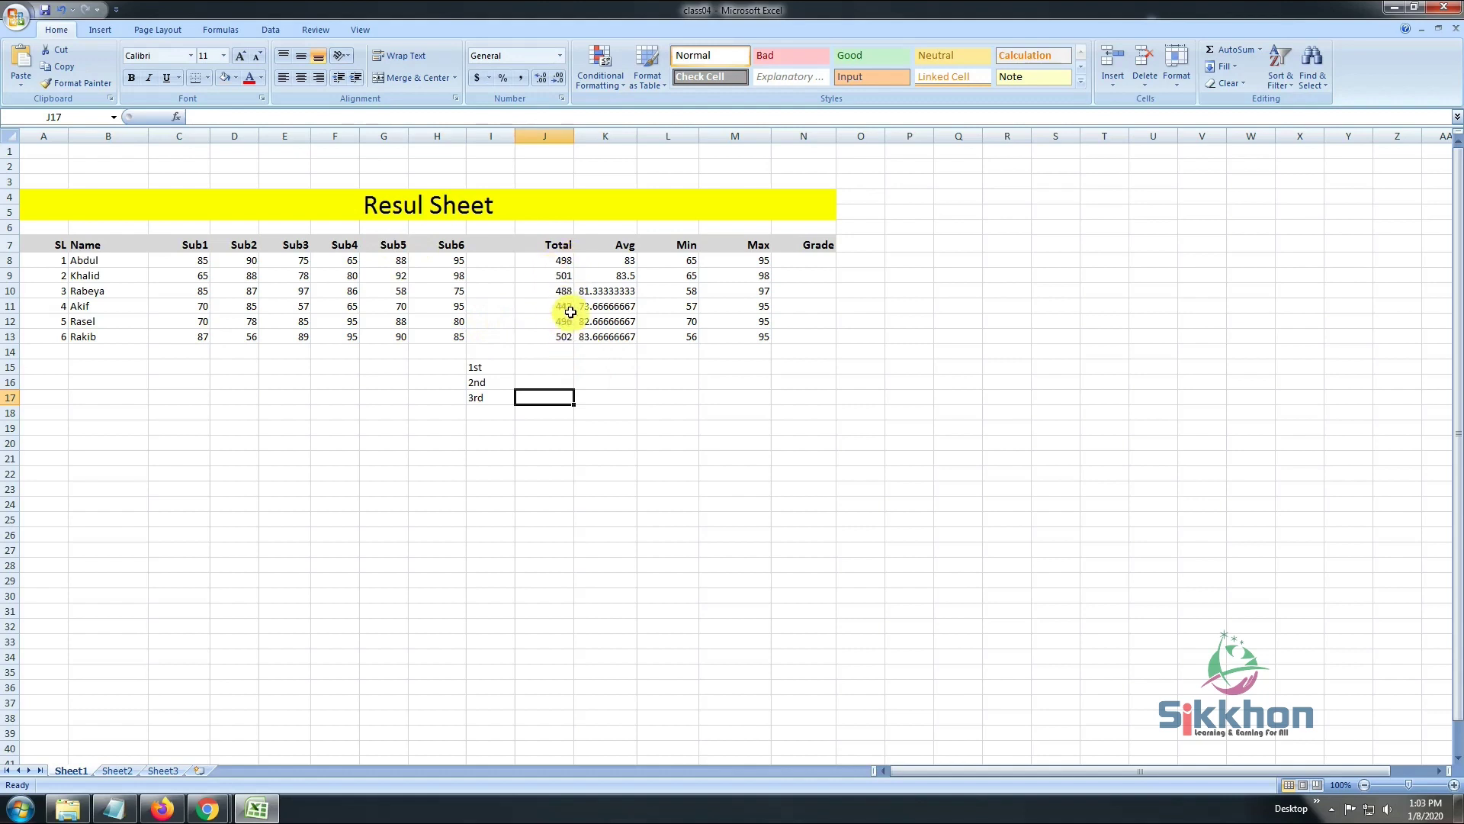
Calculate the highest student total in J15 with =LARGE(J8:J13,1), and check it against the Total column.
click(543, 369)
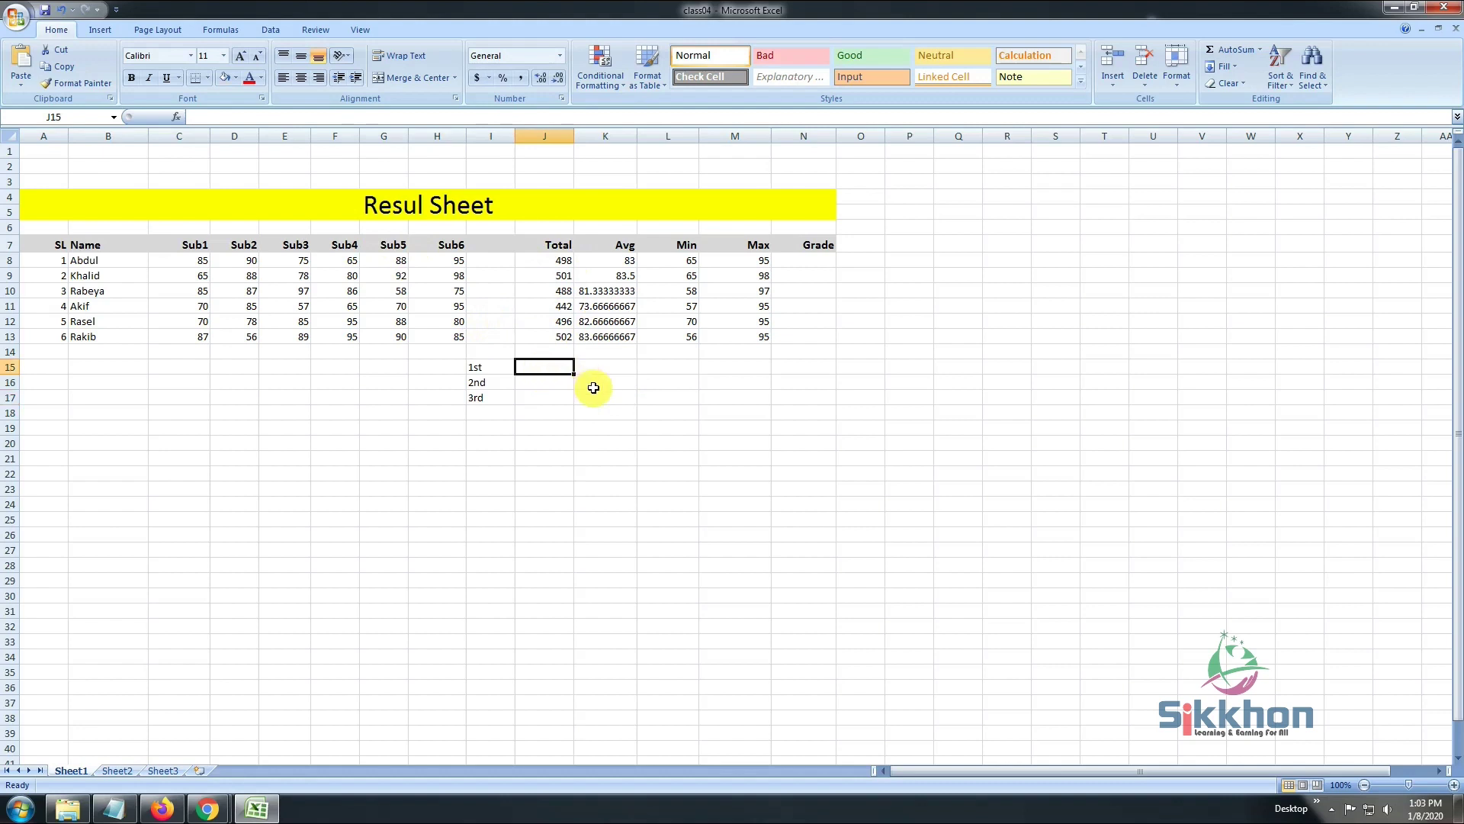
text(=larg)
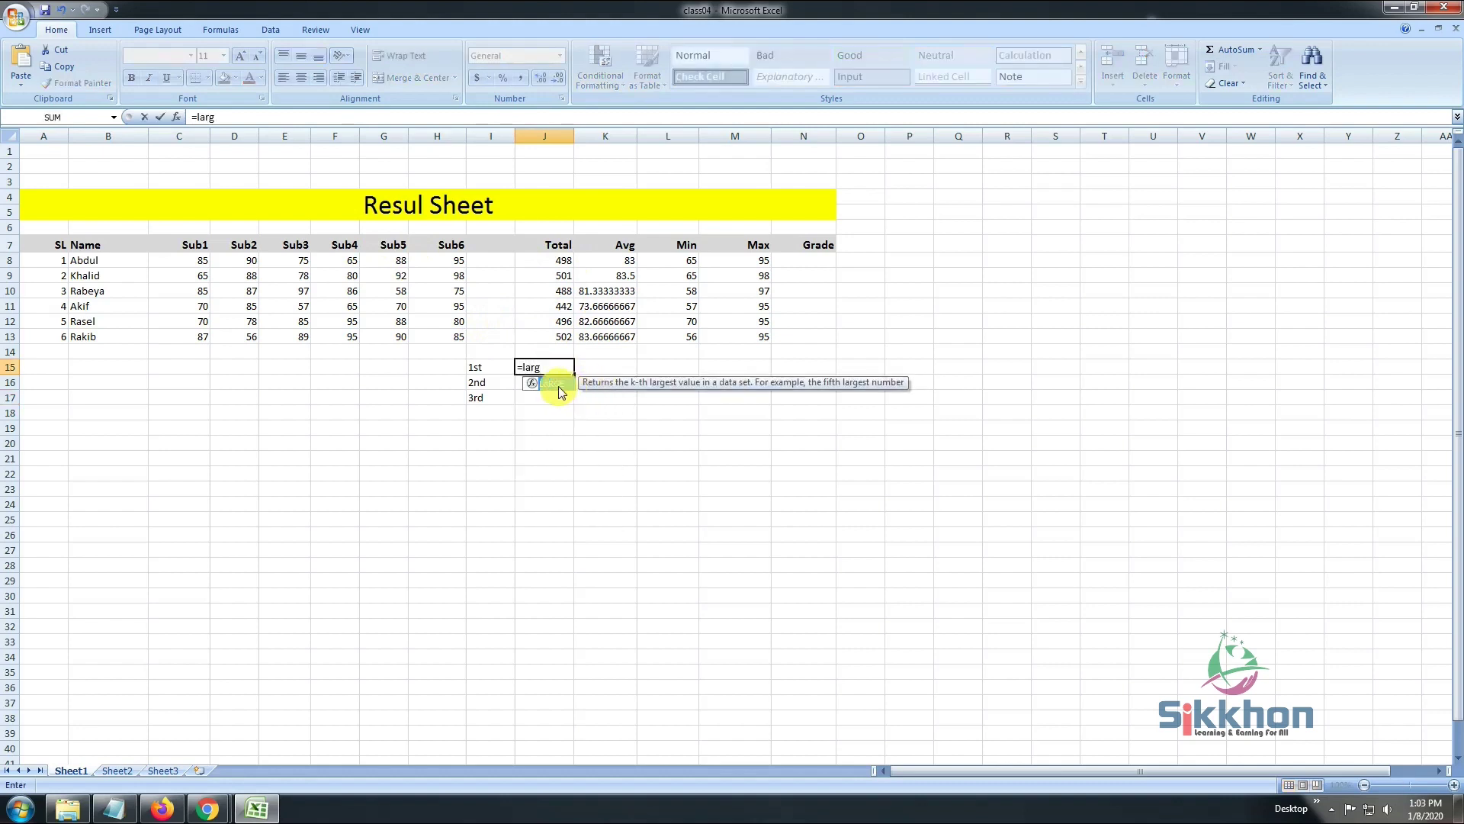
double_click(559, 391)
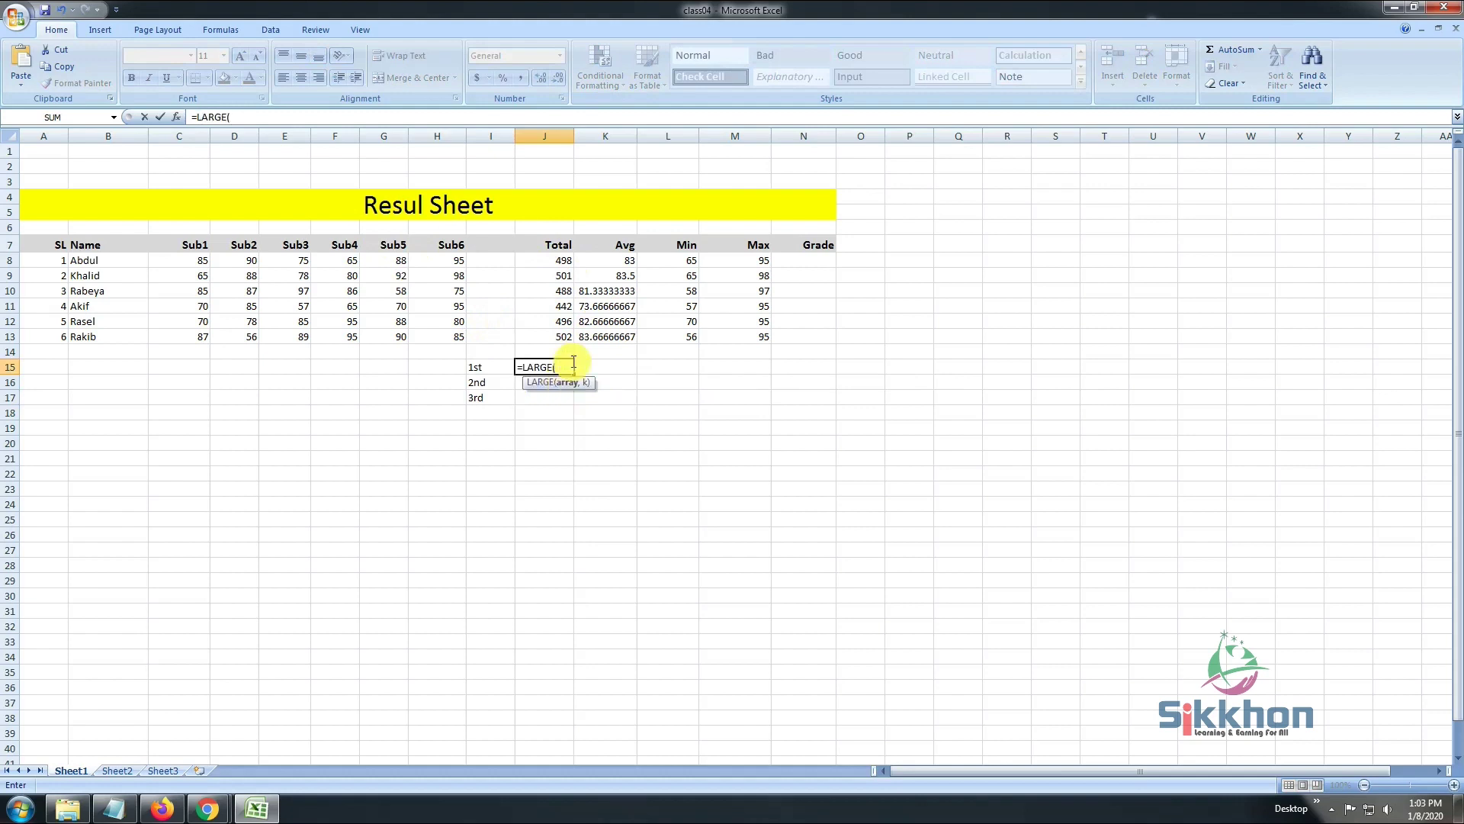
drag(554, 259, 572, 339)
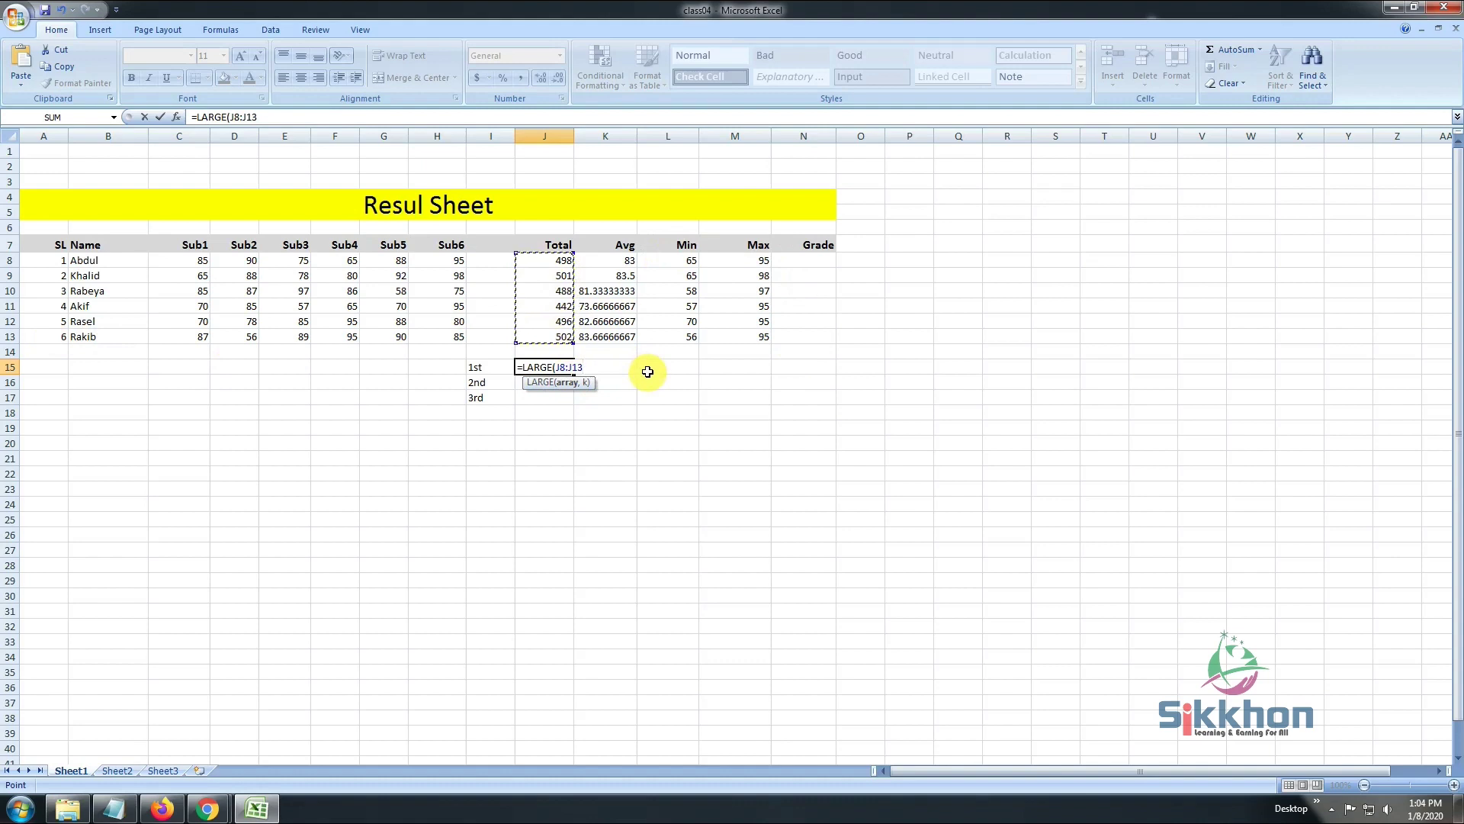
text())
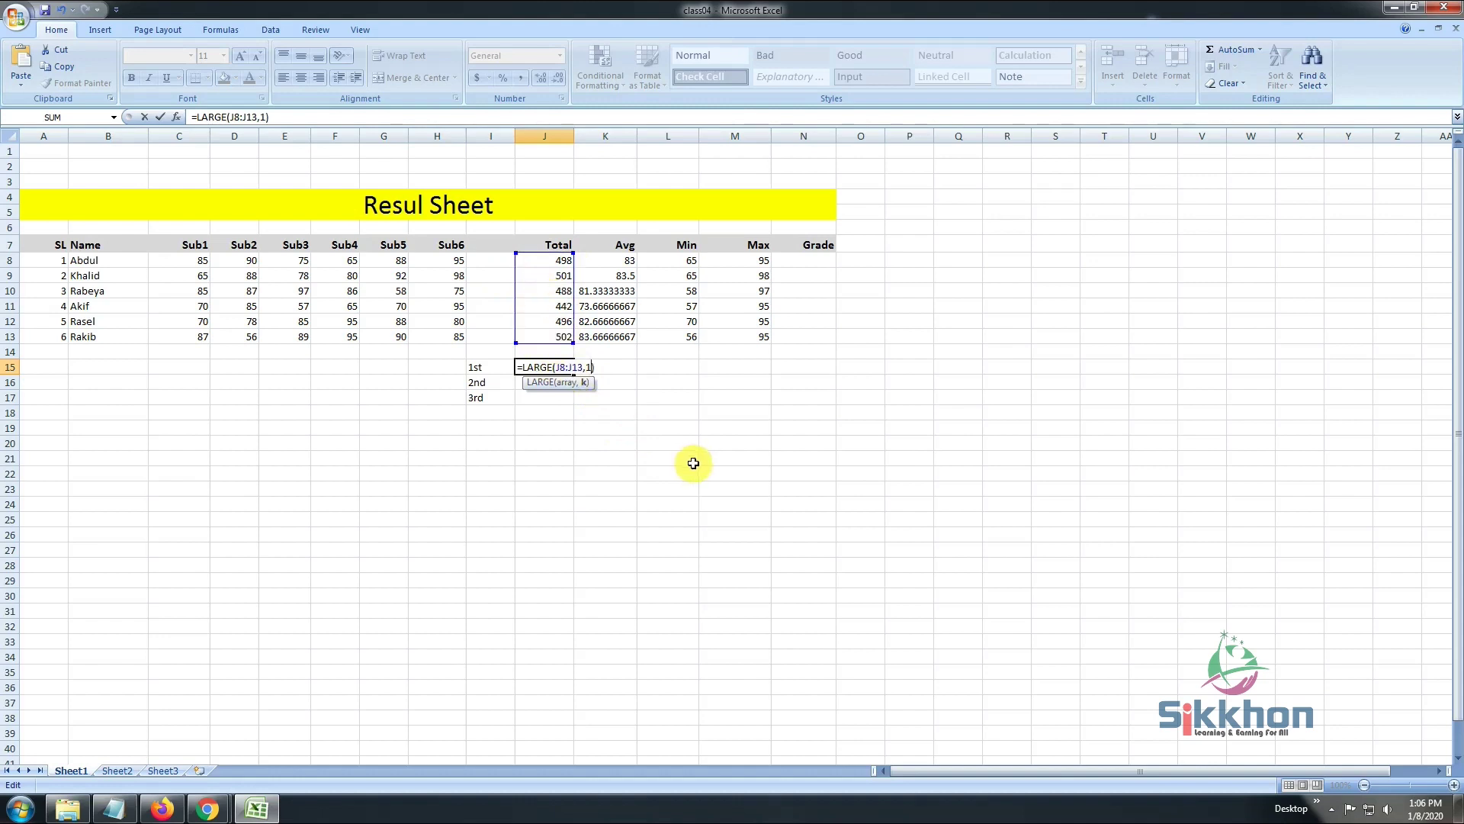
key(Return)
click(561, 369)
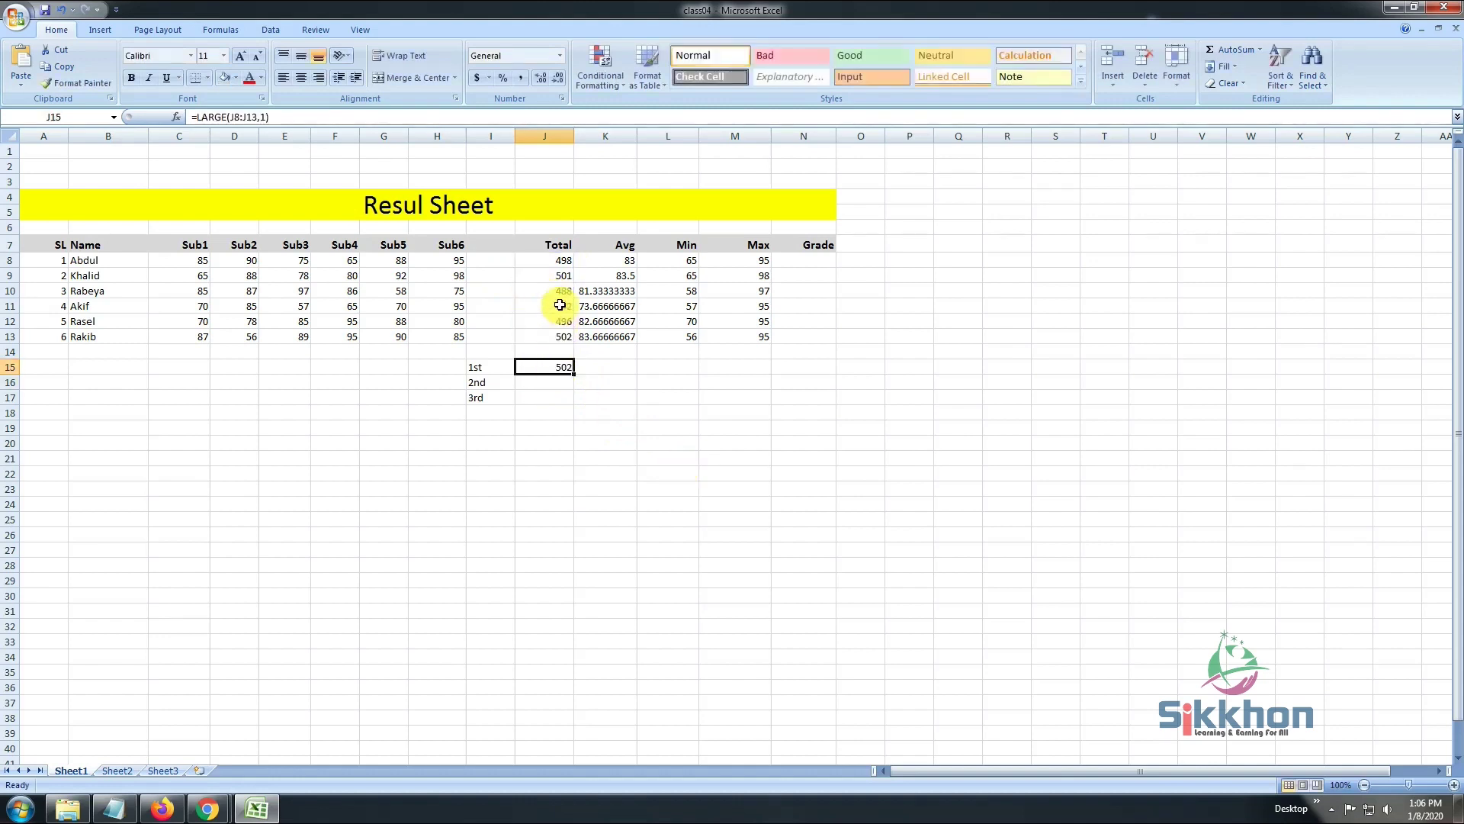
drag(561, 261, 572, 338)
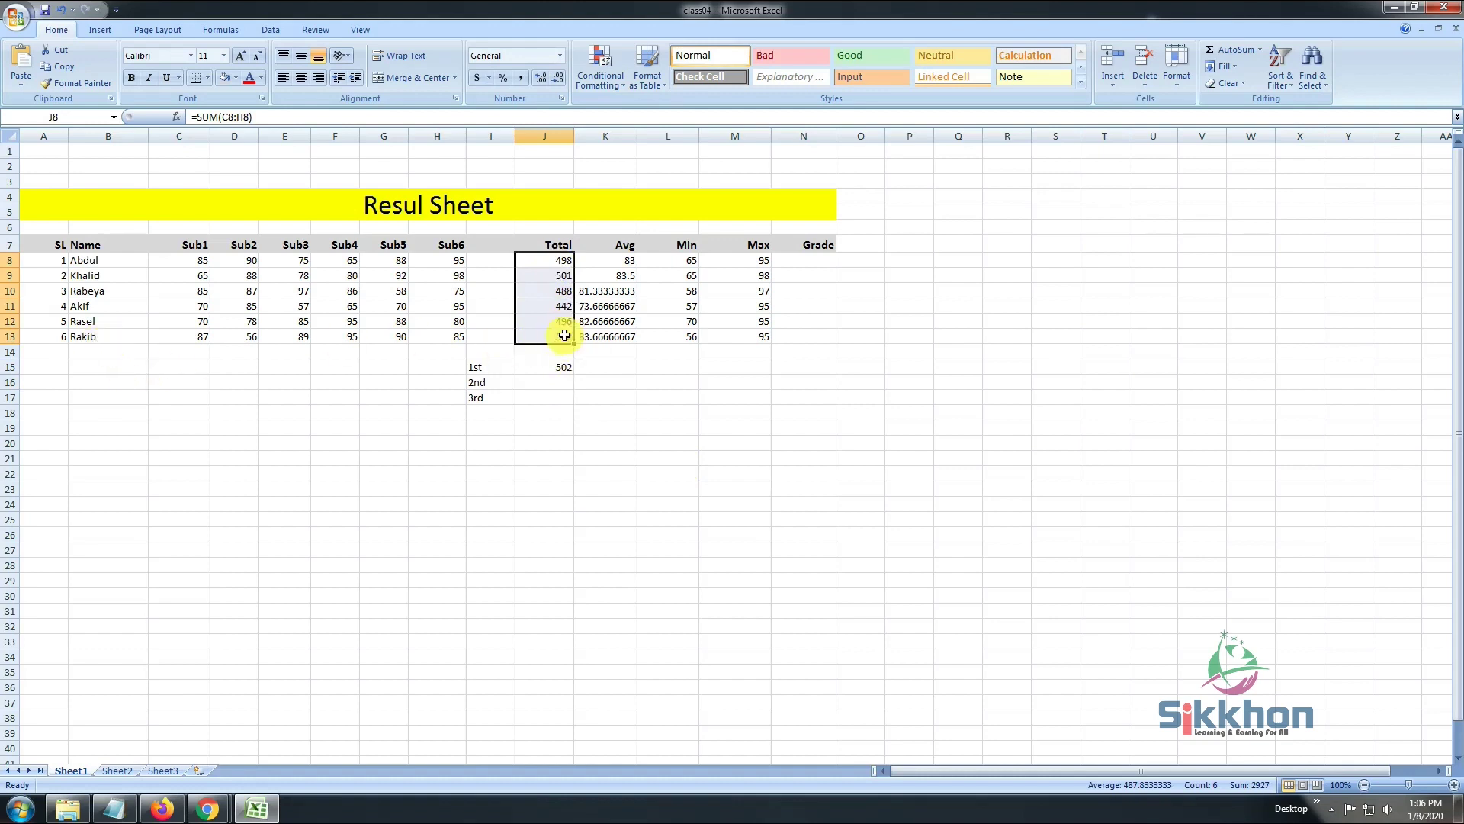
Calculate the second-highest student total in J16 with =LARGE(J8:J13,2).
click(560, 379)
text(=)
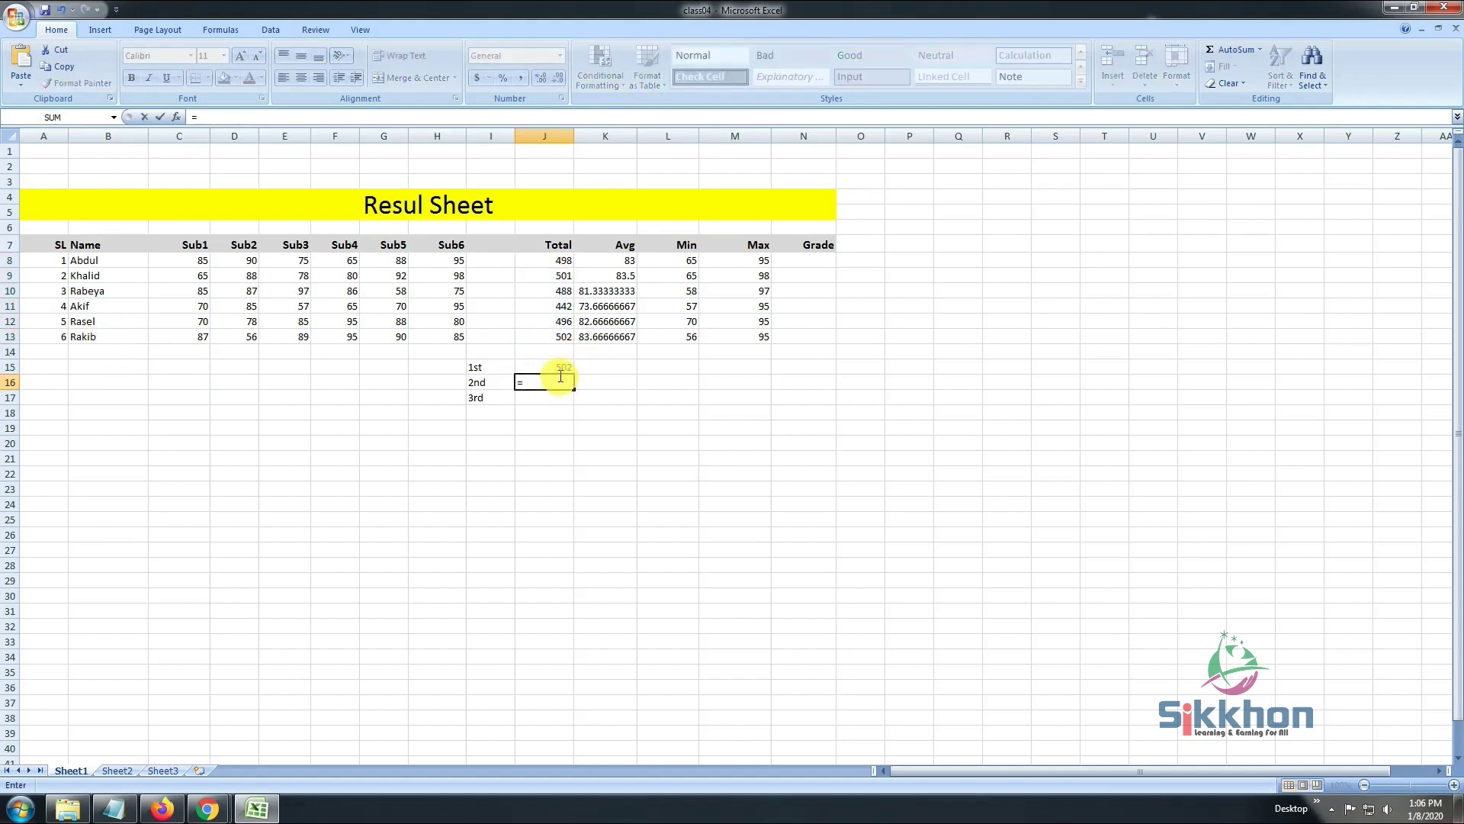
text(la)
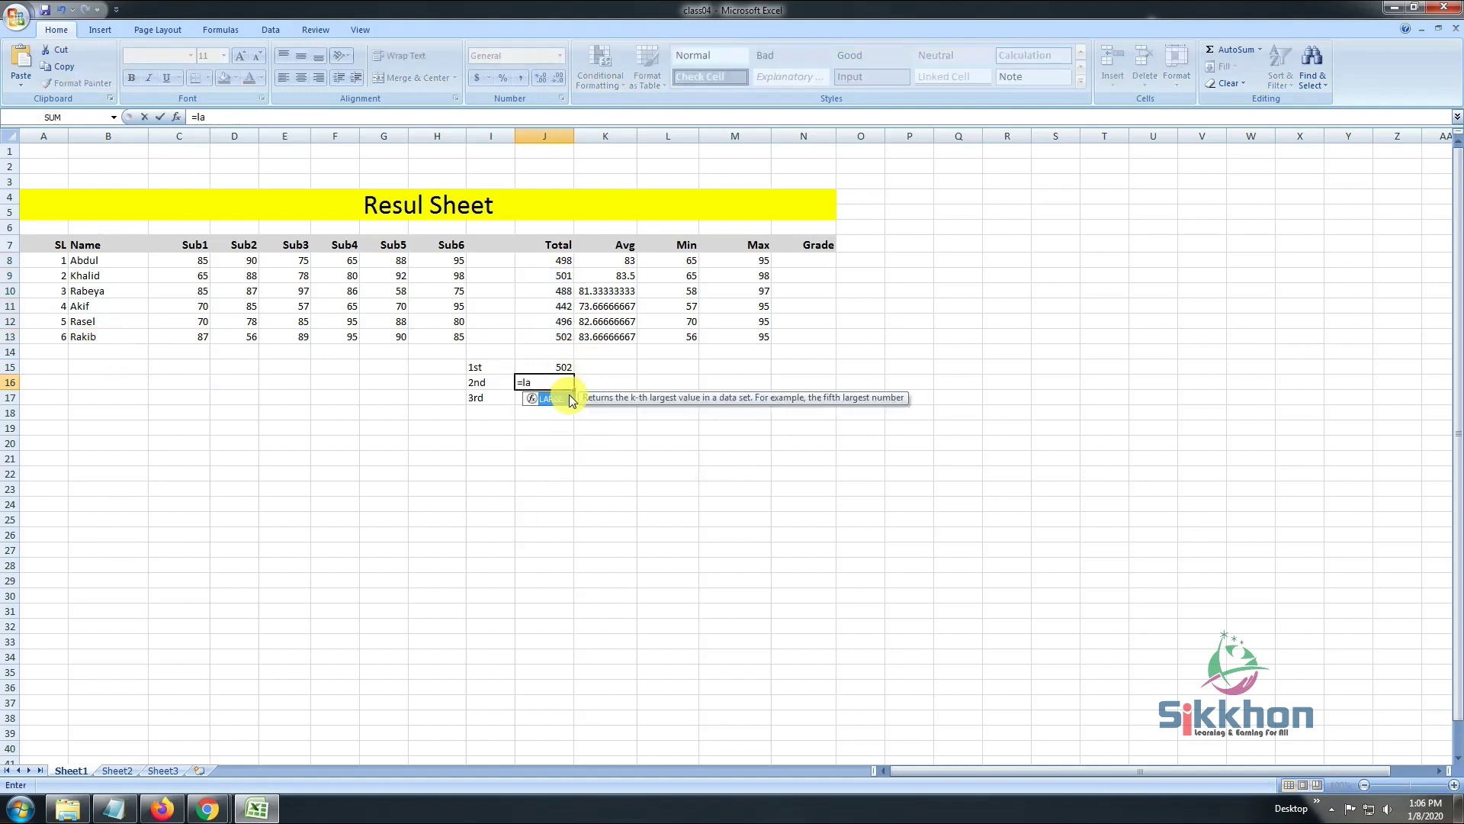
double_click(551, 399)
drag(559, 262, 568, 333)
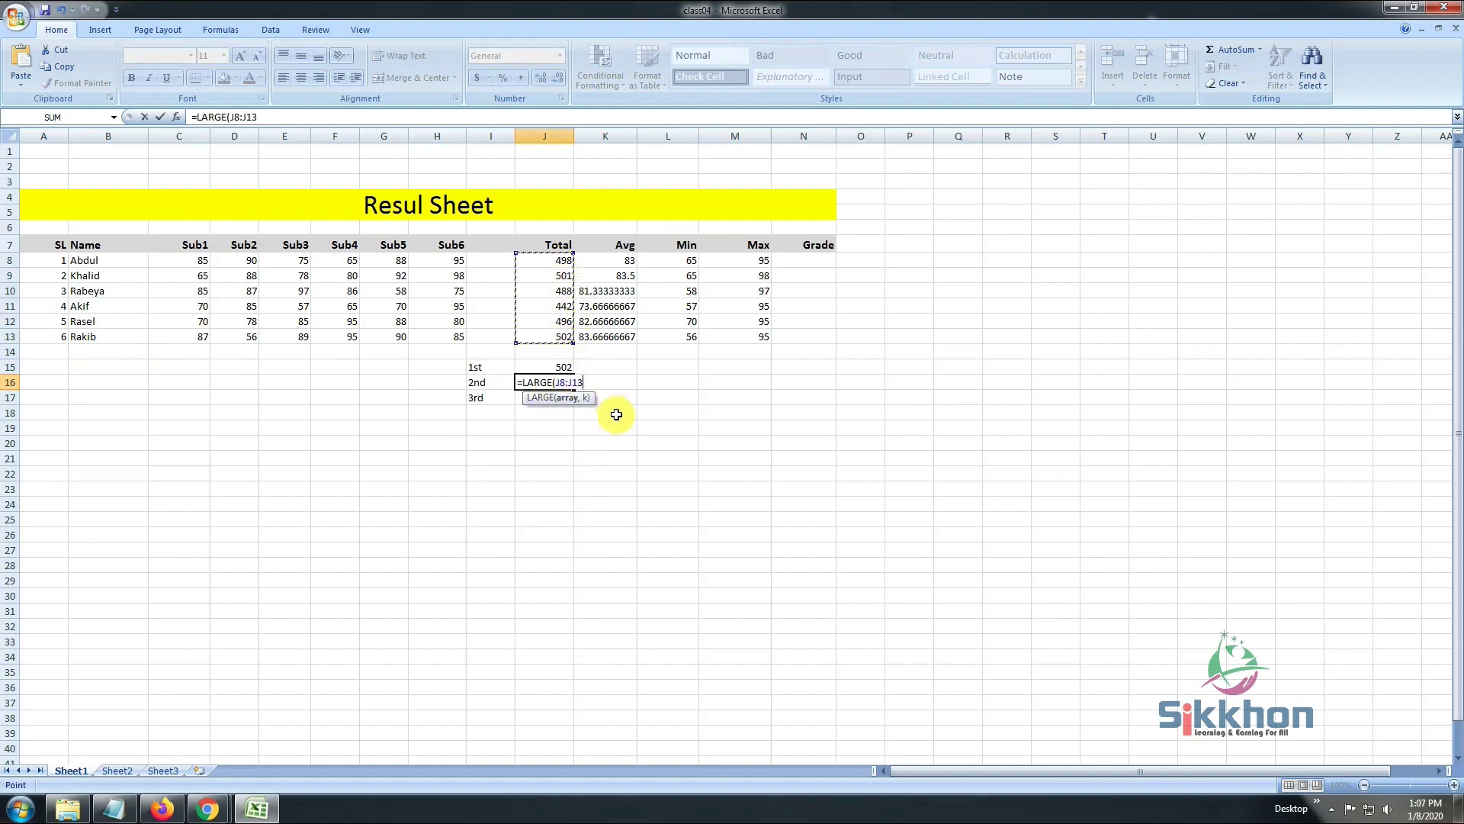
text(,2)
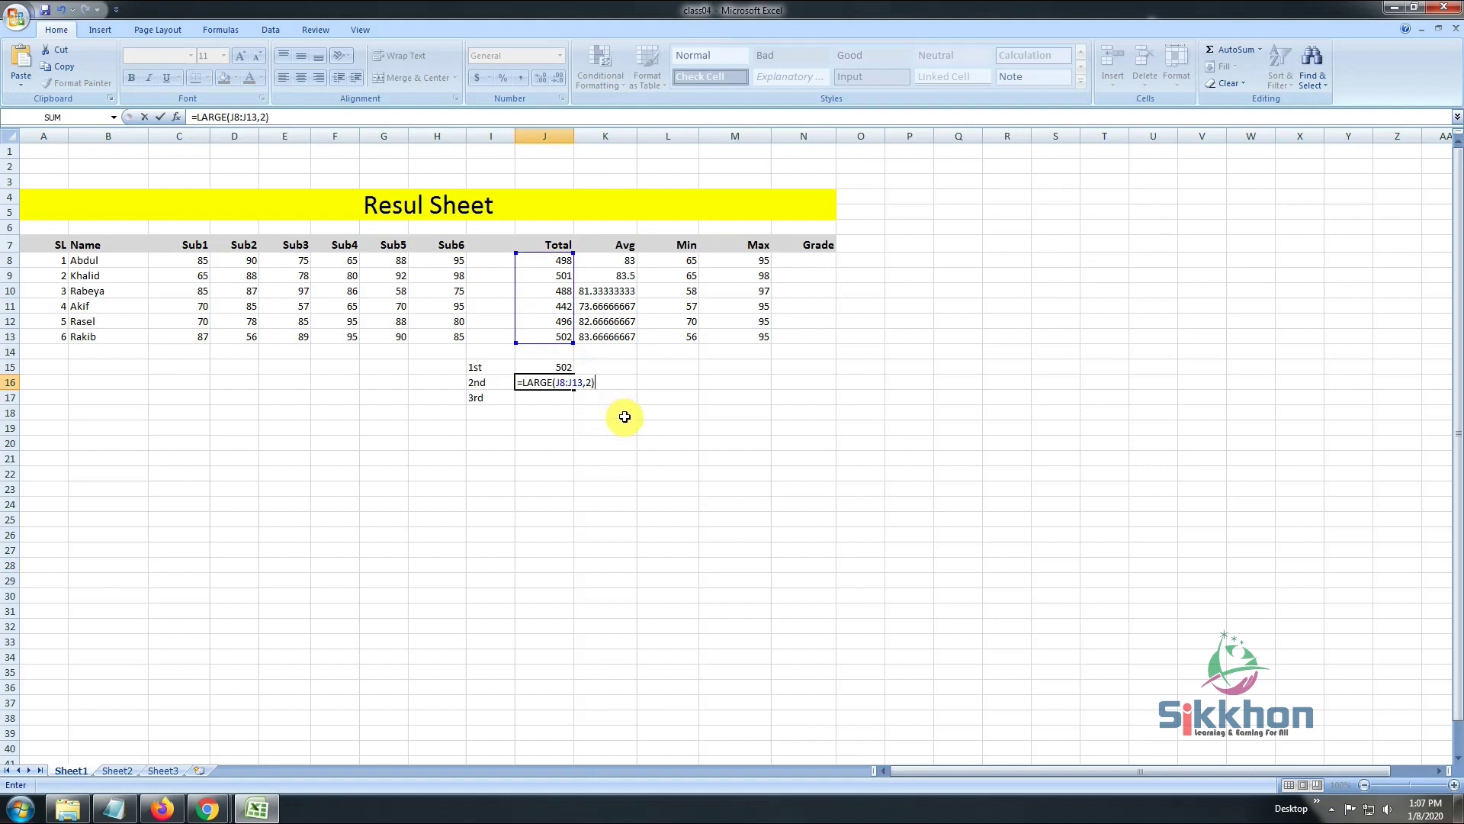
key(Return)
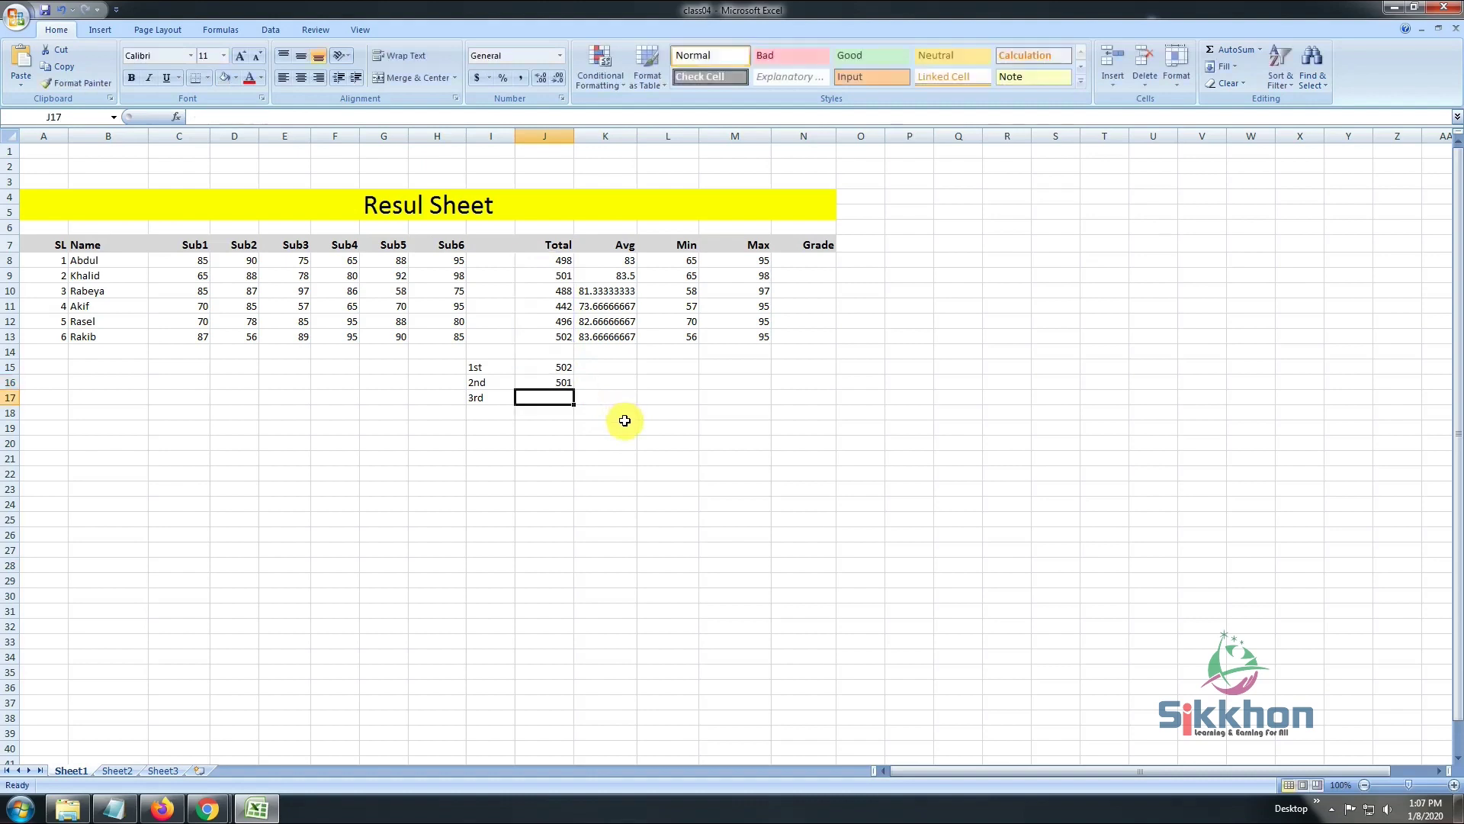
Review the LARGE formulas for the 2nd and 1st places in J16 and J15.
click(554, 381)
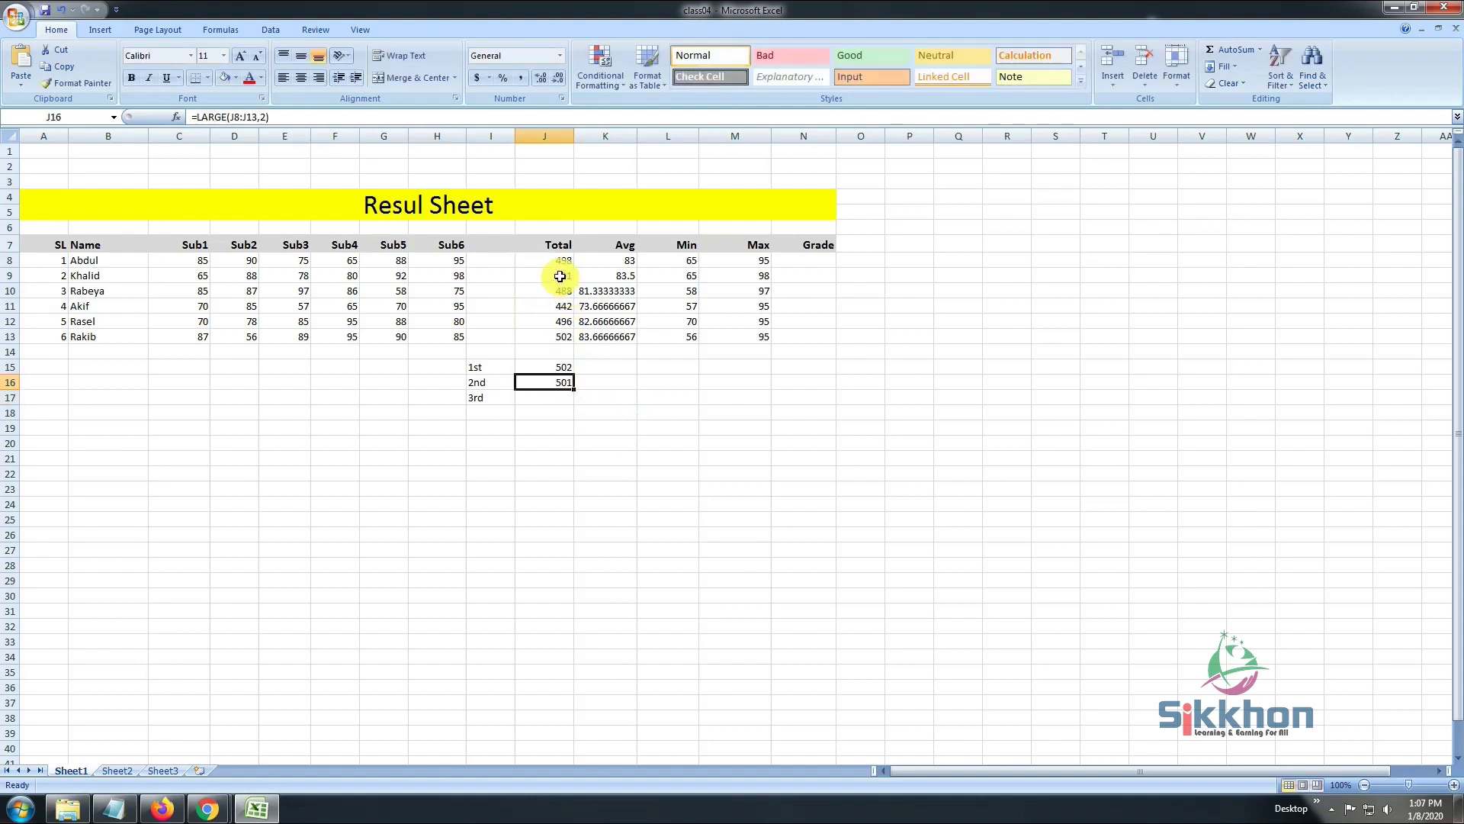
click(565, 368)
click(255, 116)
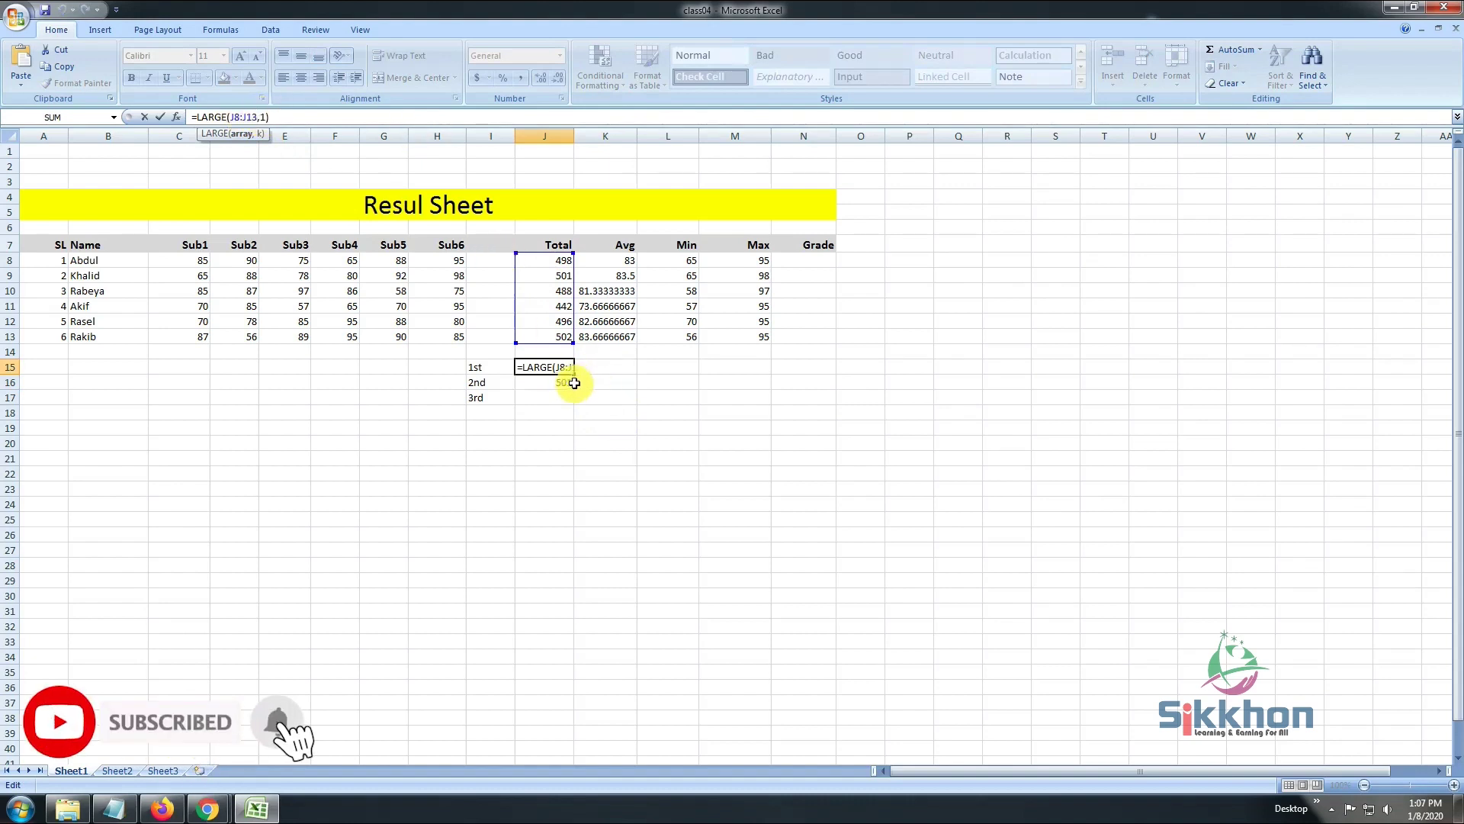
key(Return)
Calculate the third-highest student total in J17 with =LARGE(J8:J13,3).
click(554, 396)
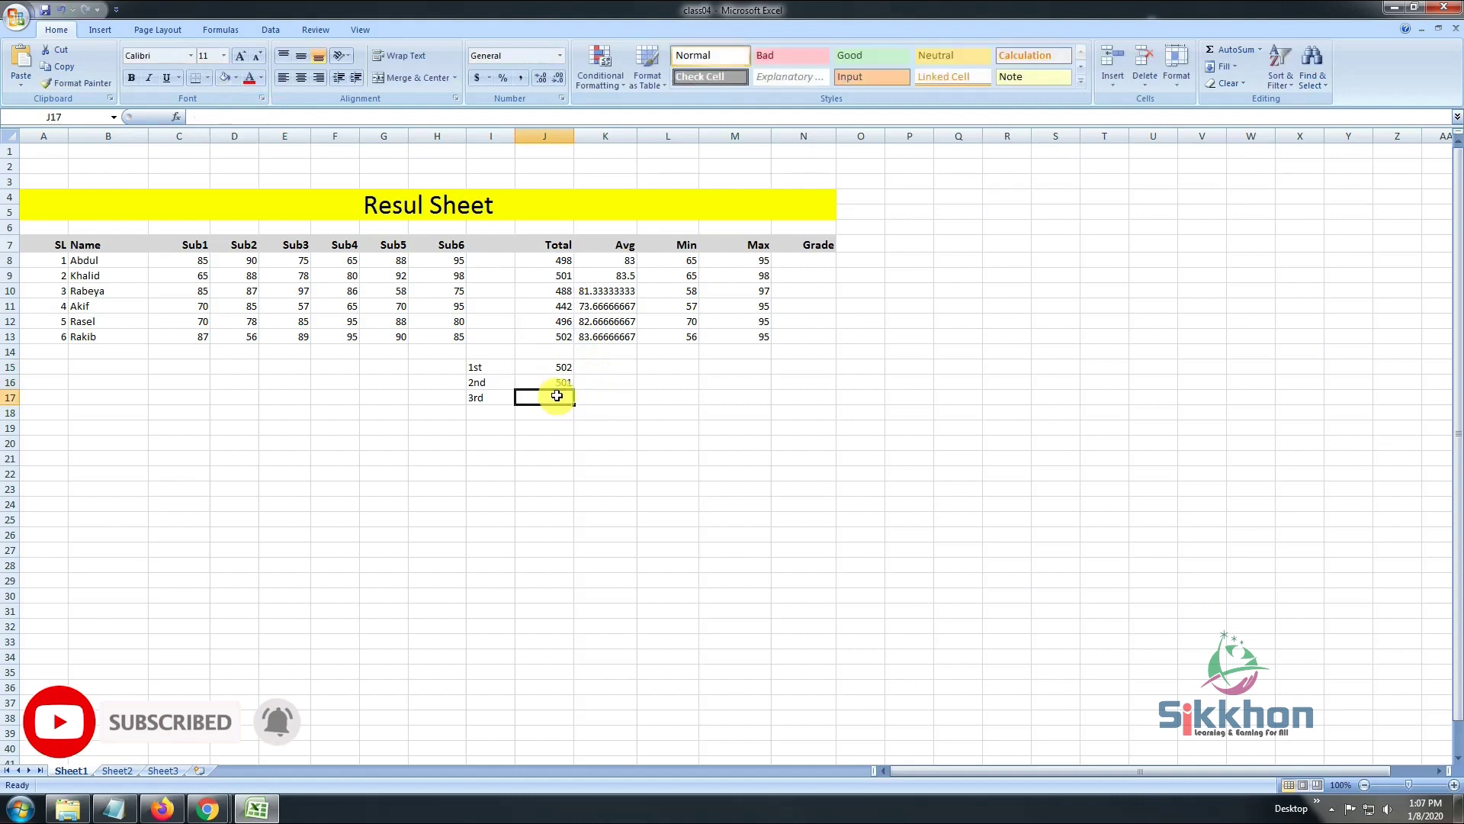
text(=larg)
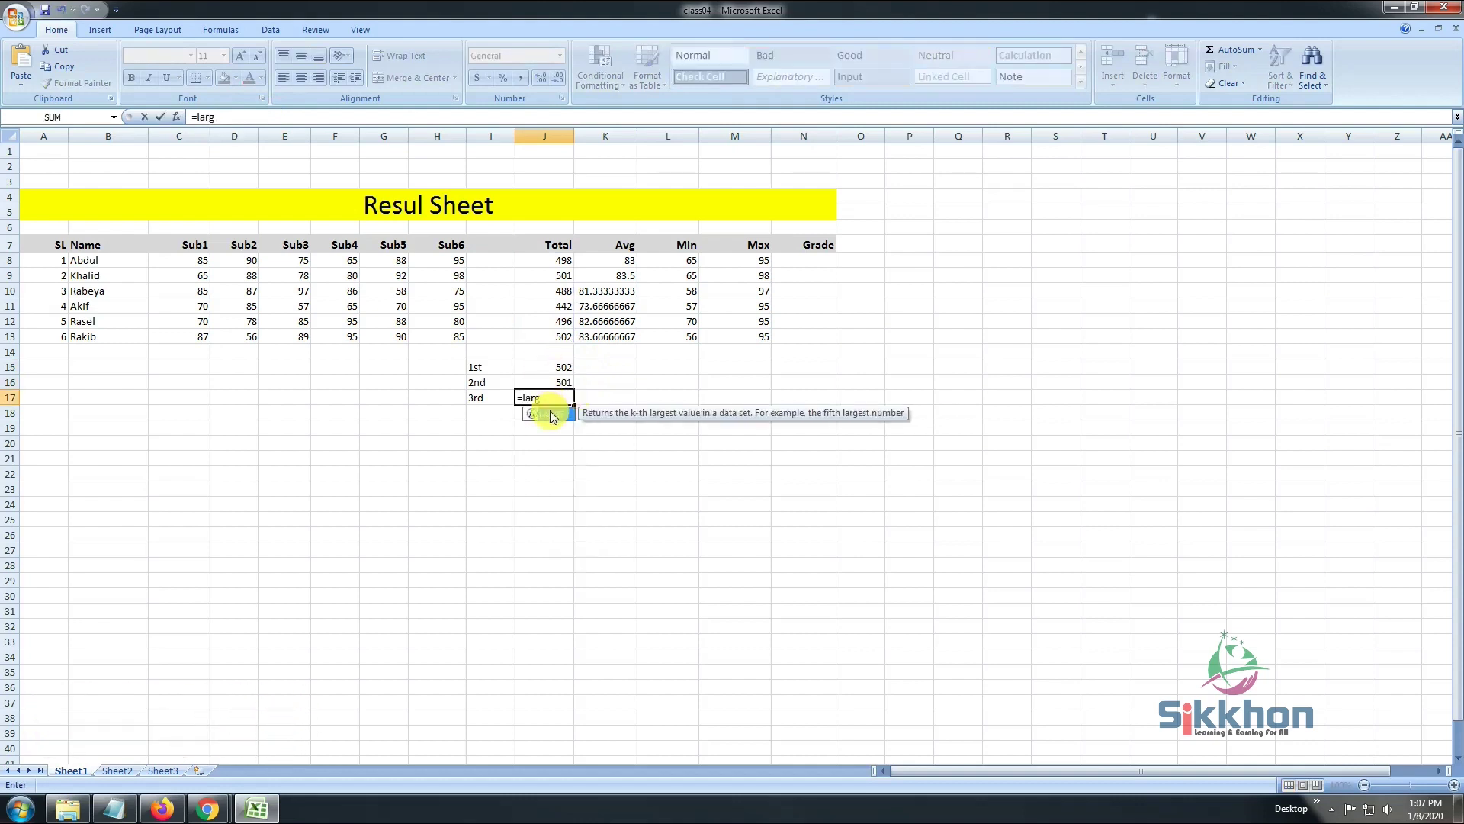
double_click(553, 416)
drag(549, 262, 557, 335)
text(,3))
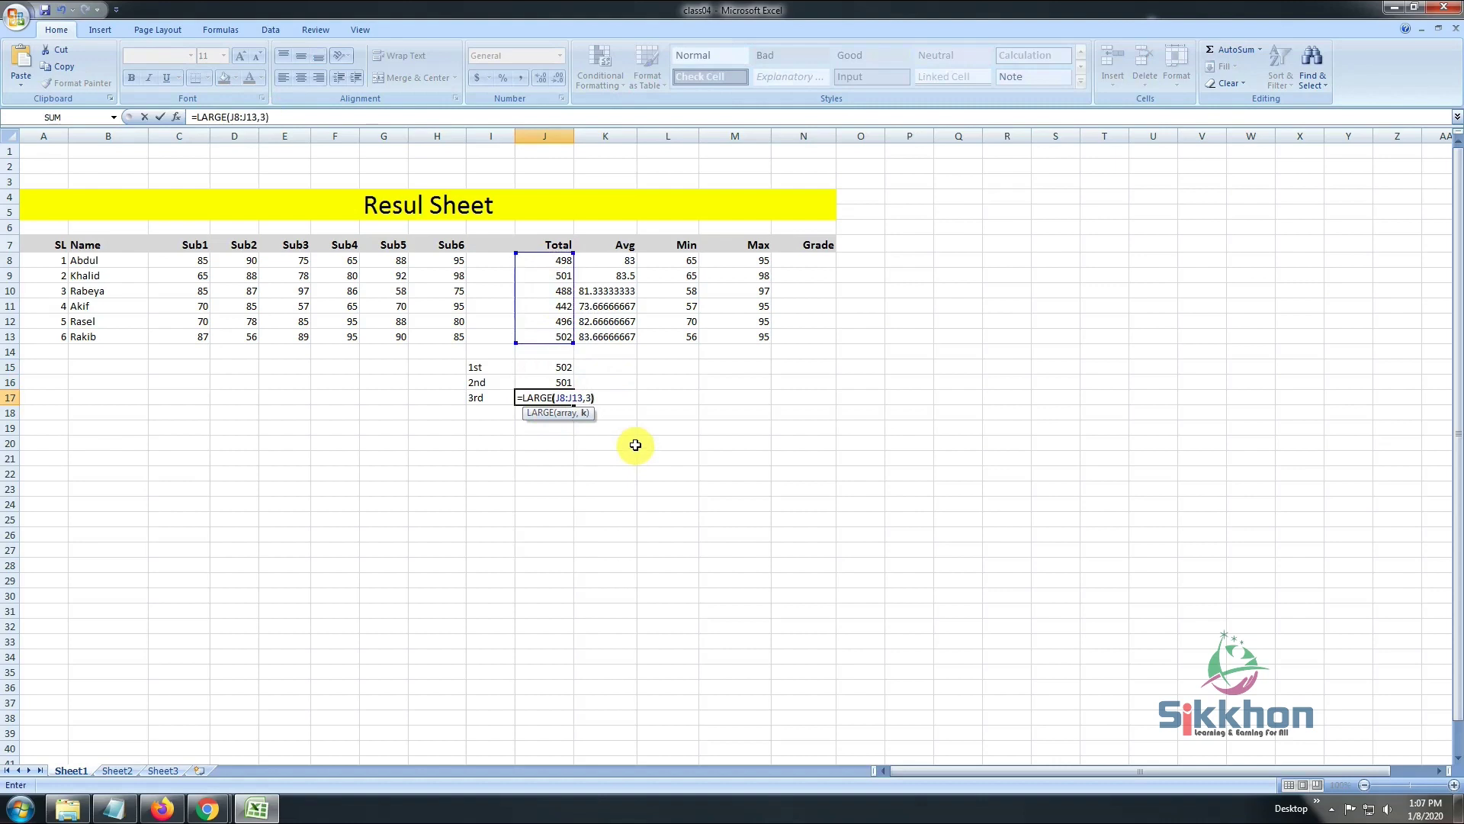
key(Return)
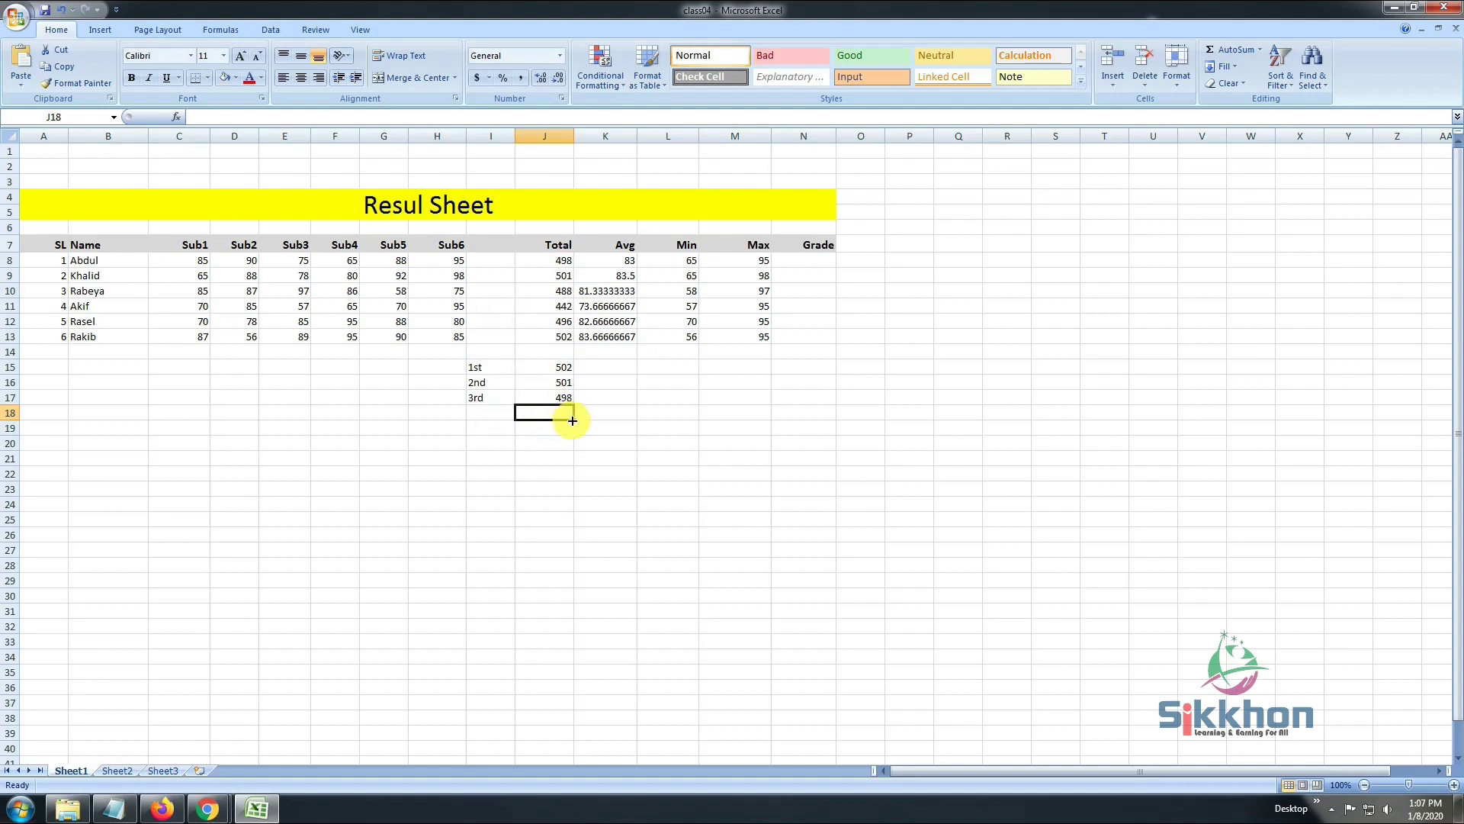
Compare the three ranking formulas in J15:J17 with the students' totals in column J.
click(549, 367)
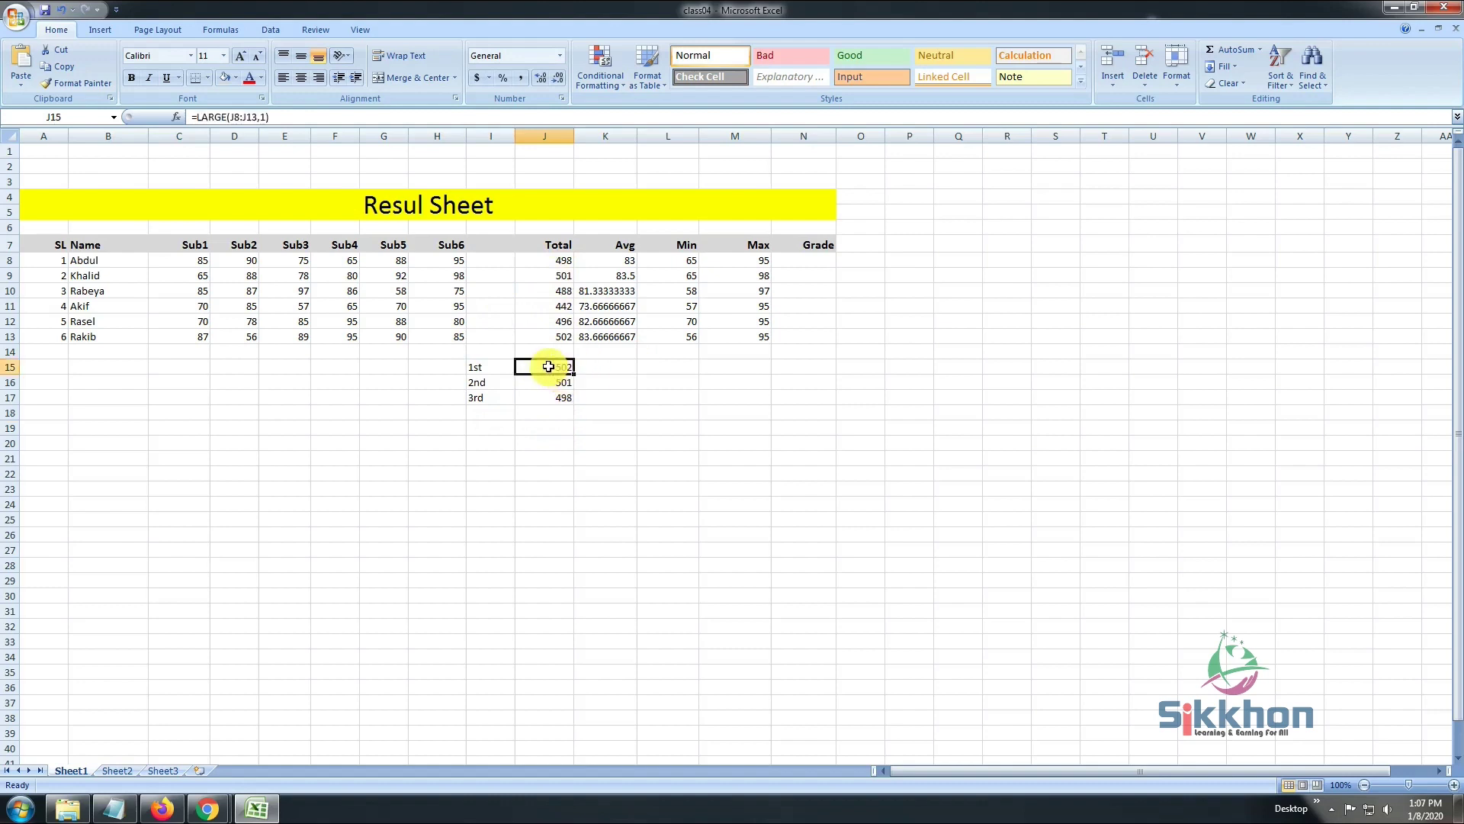
click(558, 261)
click(560, 334)
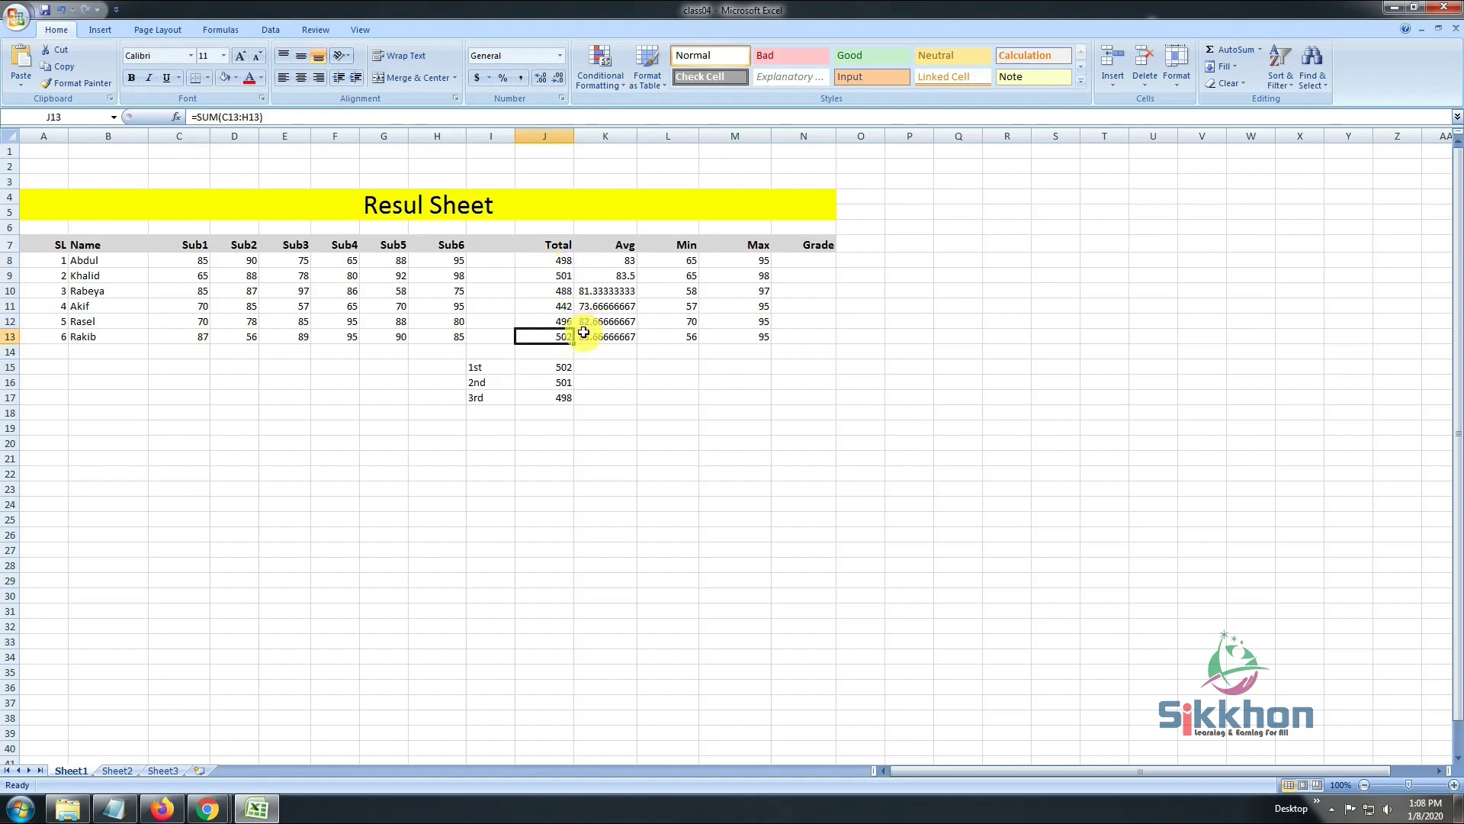
click(549, 367)
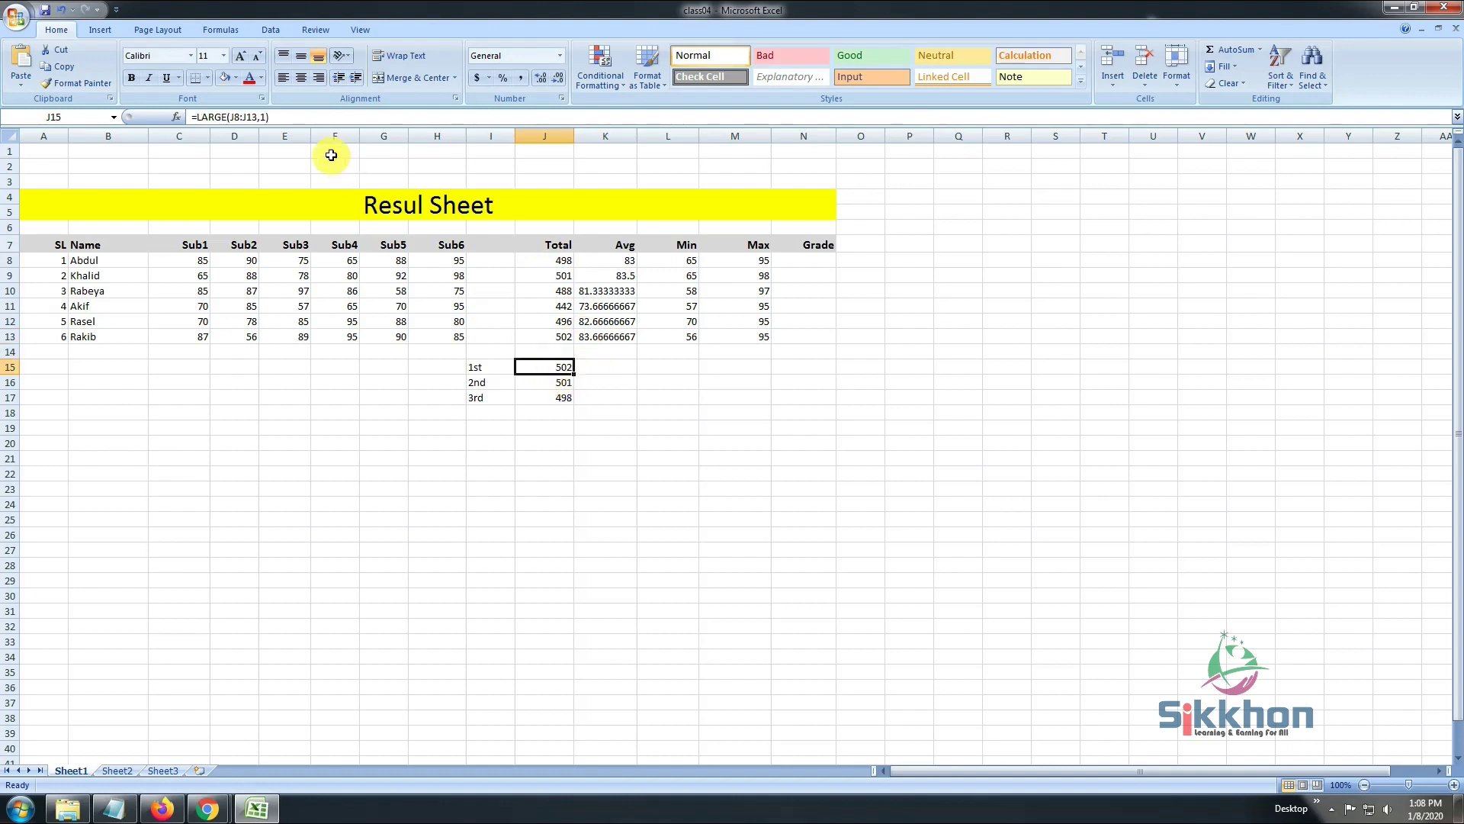
click(565, 381)
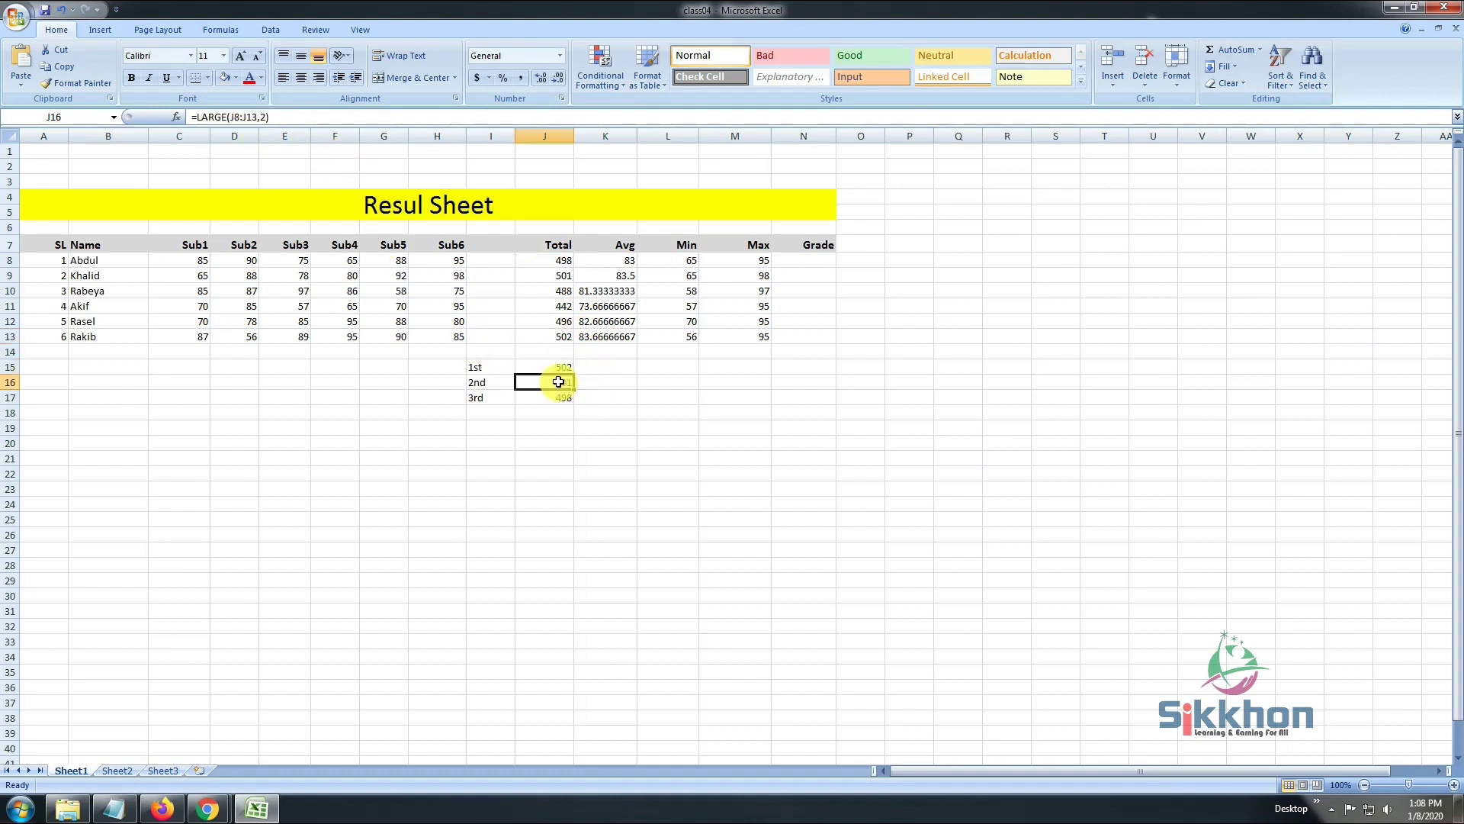
click(562, 400)
click(565, 367)
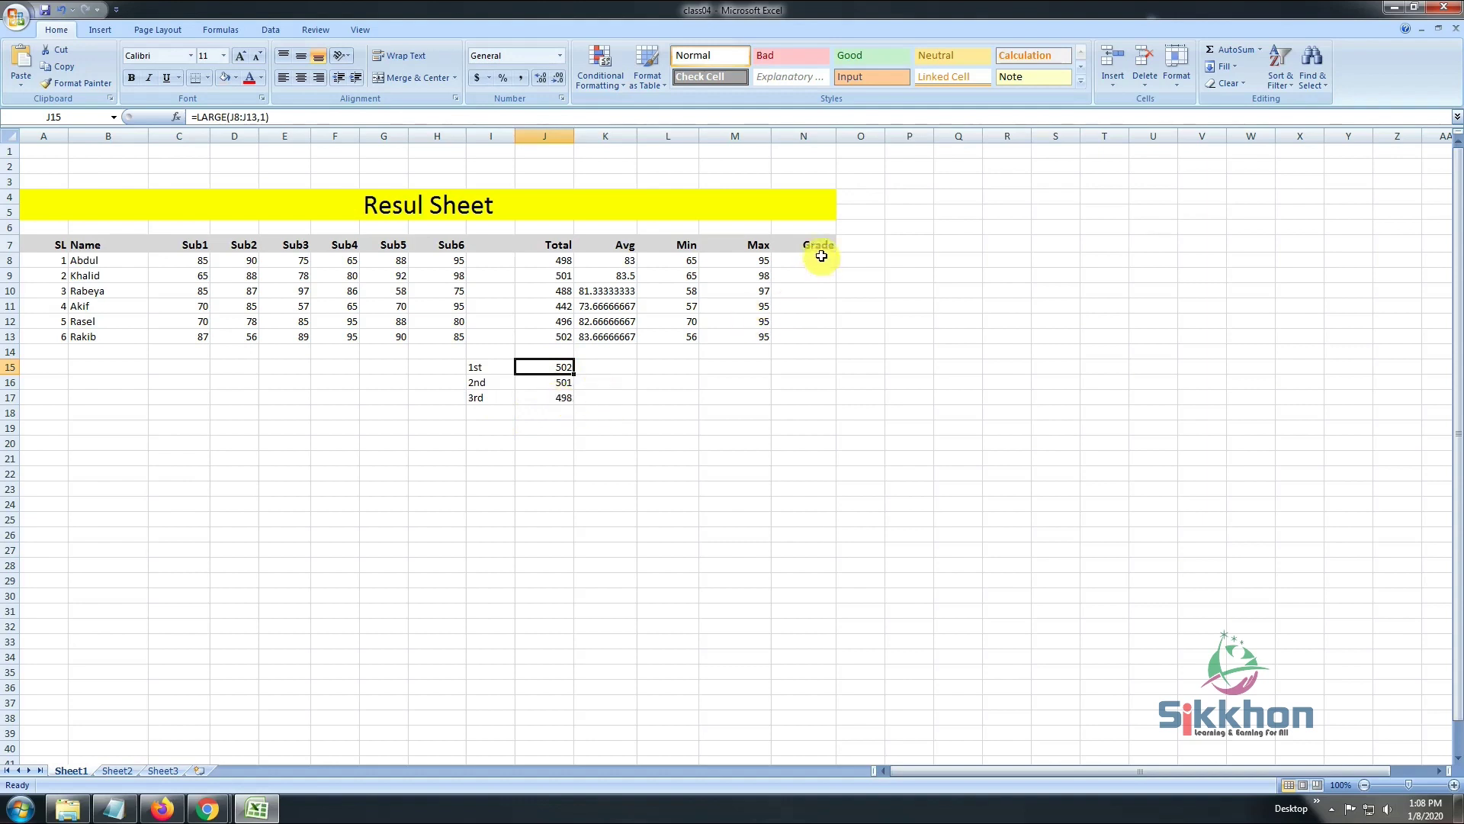
Widen the Grade column N slightly.
drag(836, 136, 854, 221)
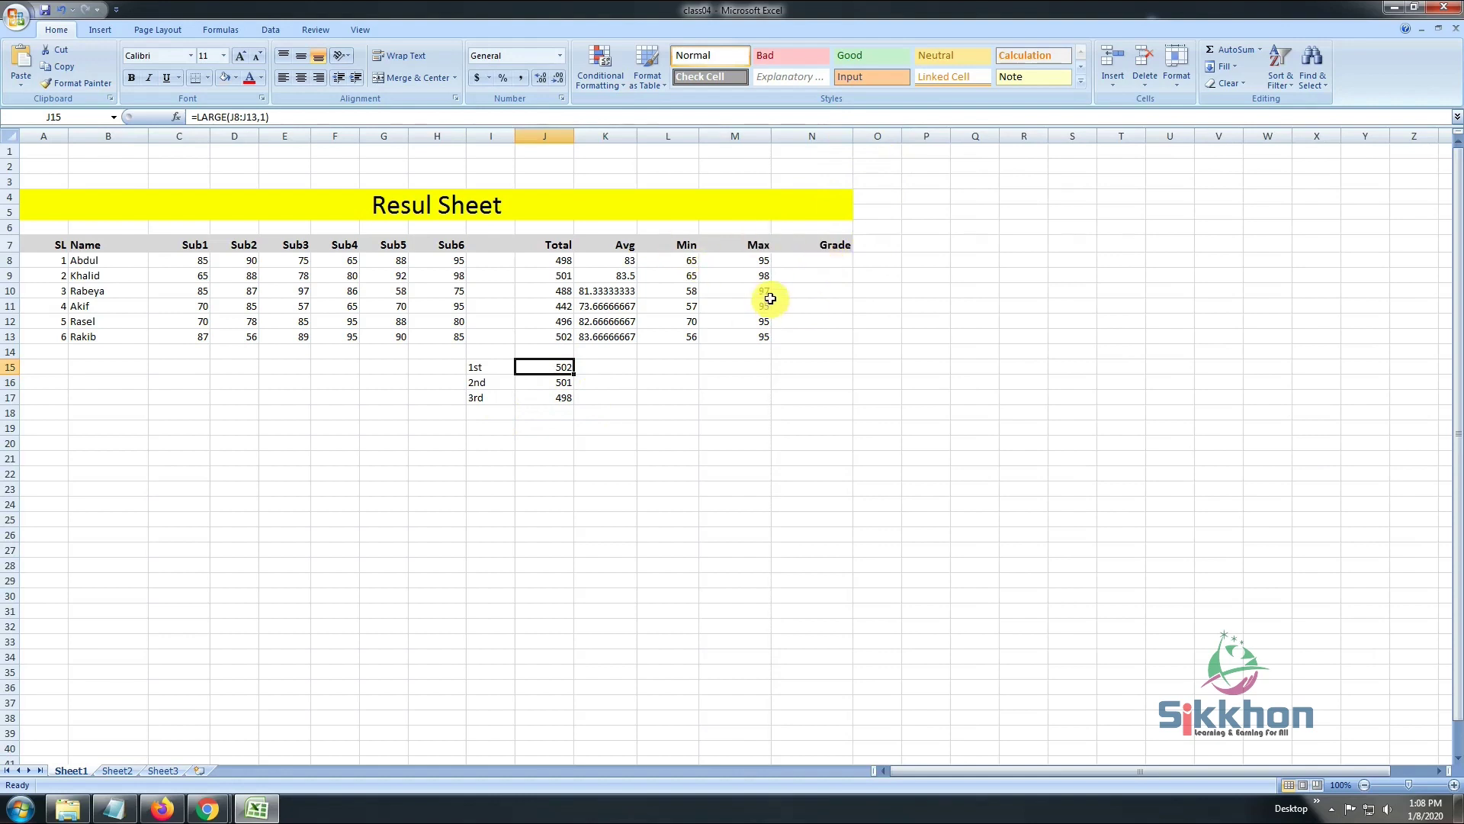